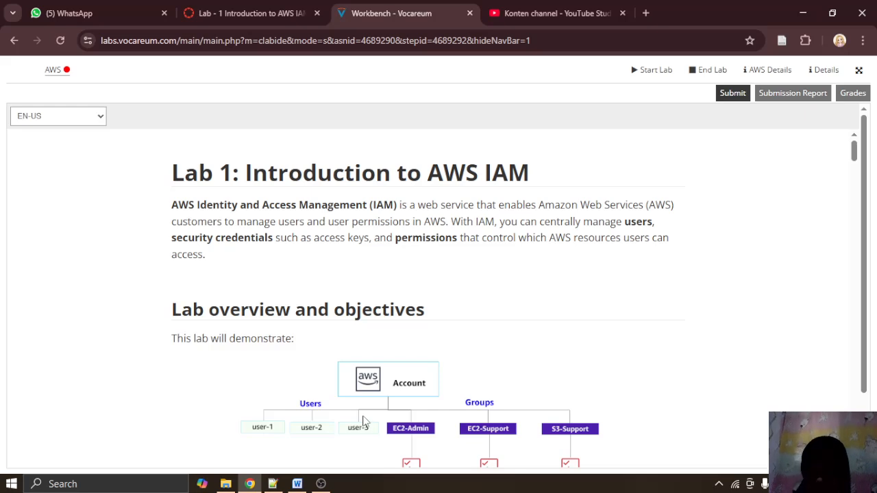
# Step: Read the lab overview, service restrictions, IAM introduction and duration sections down to the console access instructions
pyautogui.scroll(-2, 309, 444)
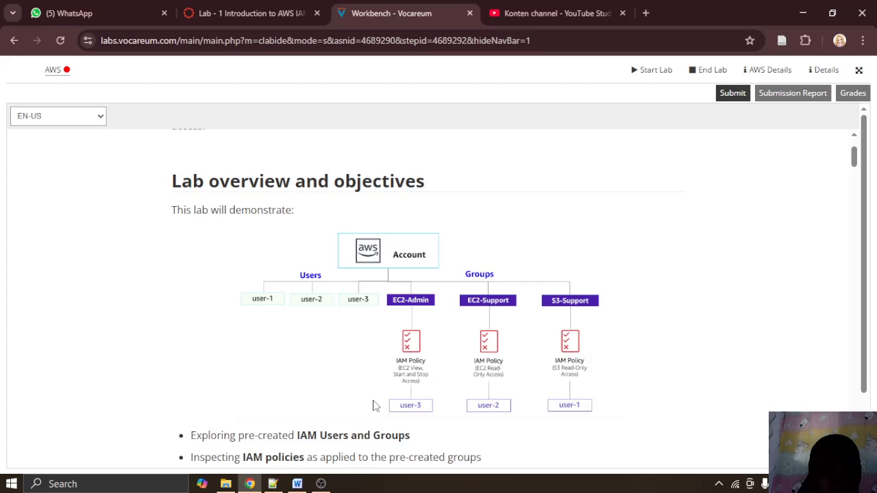
pyautogui.scroll(-2, 375, 406)
pyautogui.scroll(4, 375, 405)
pyautogui.scroll(-5, 307, 351)
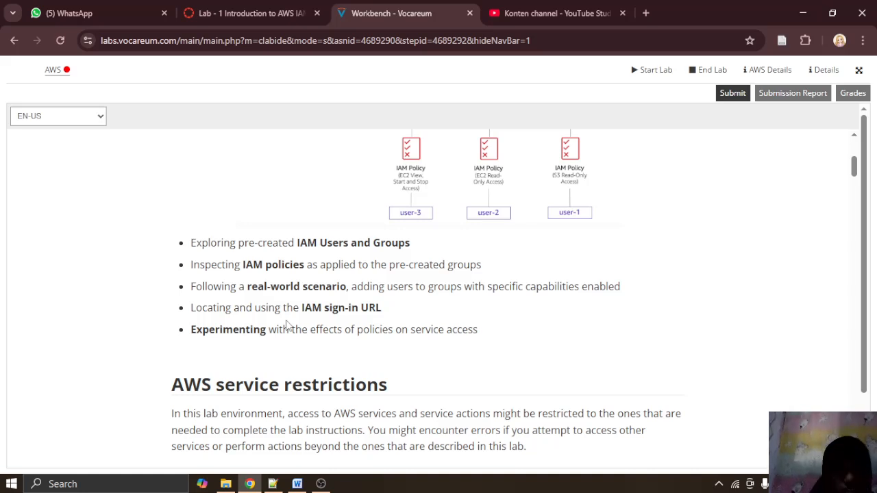
pyautogui.scroll(-3, 286, 325)
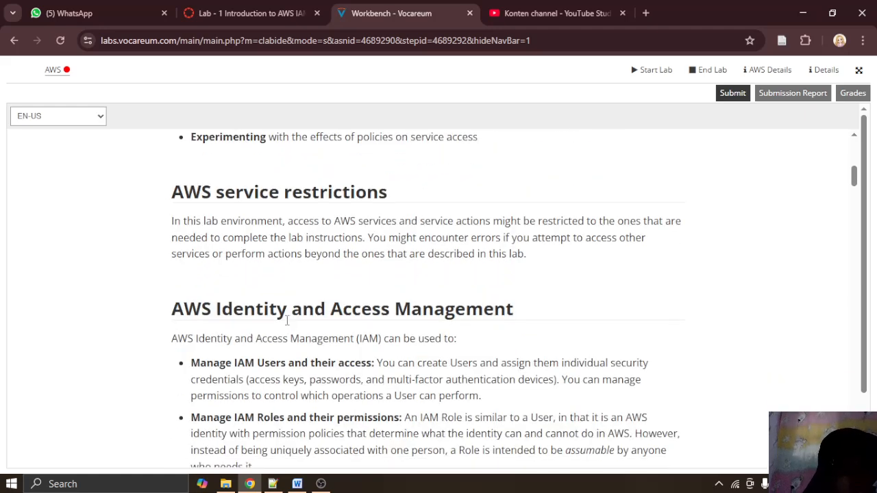
pyautogui.scroll(-2, 287, 321)
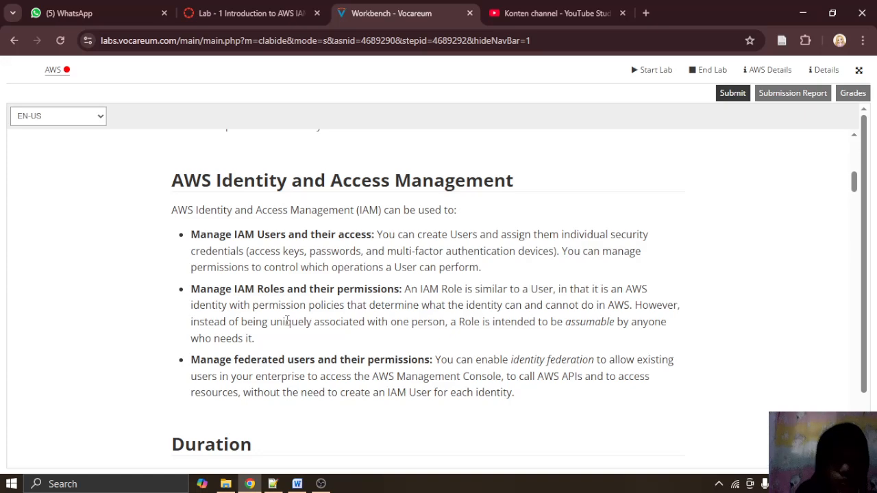
pyautogui.scroll(-2, 287, 322)
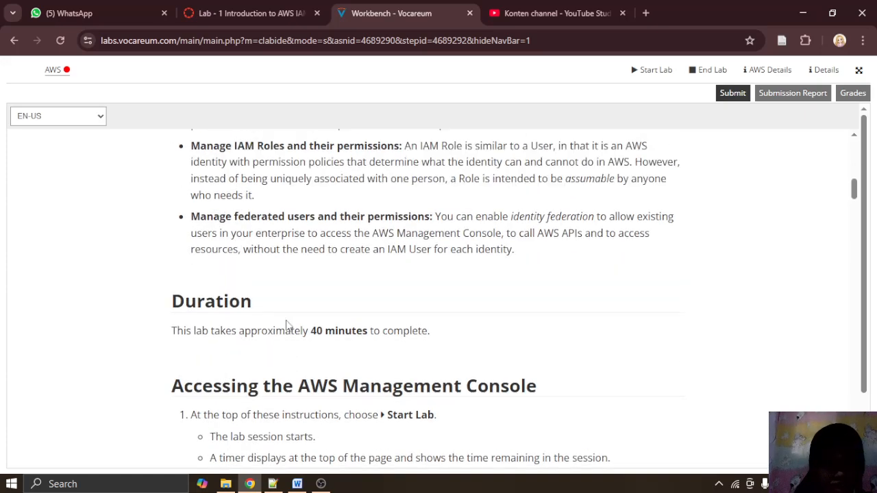
pyautogui.scroll(1, 287, 326)
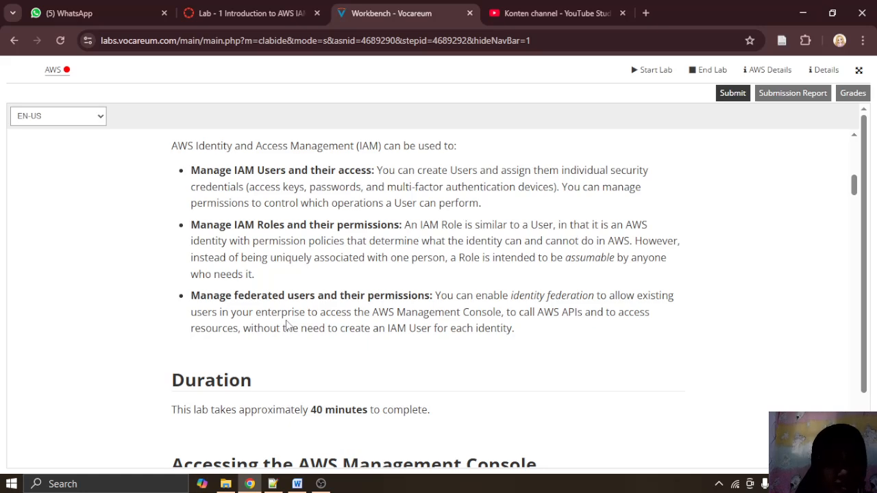
pyautogui.scroll(-1, 287, 326)
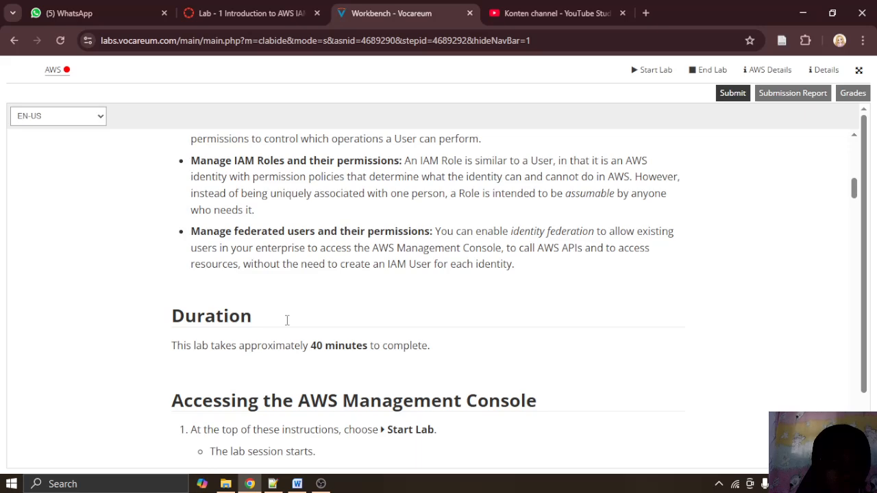
pyautogui.scroll(-3, 287, 320)
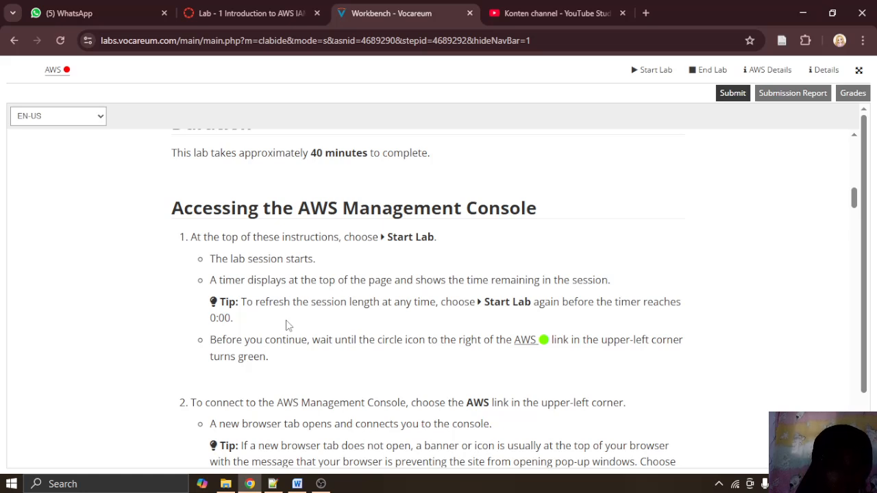
pyautogui.scroll(-1, 287, 326)
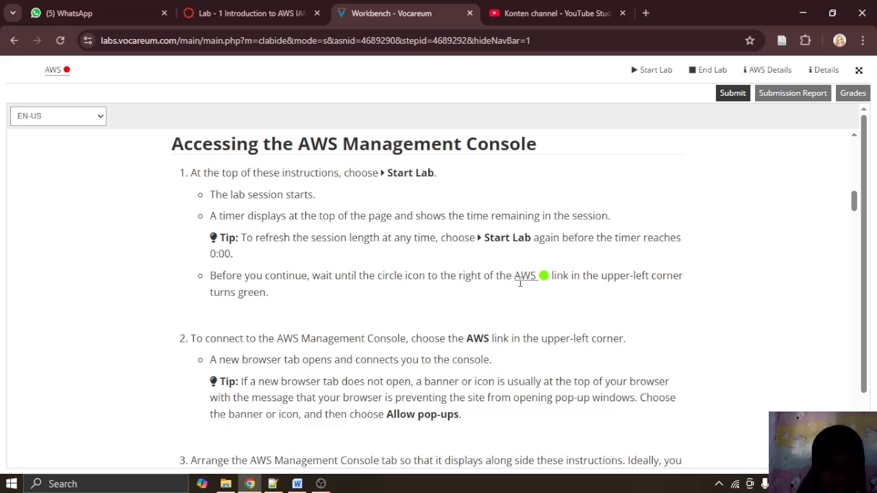
# Step: Review the first console access instruction and start the lab session
pyautogui.doubleClick(520, 283)
pyautogui.click(520, 284)
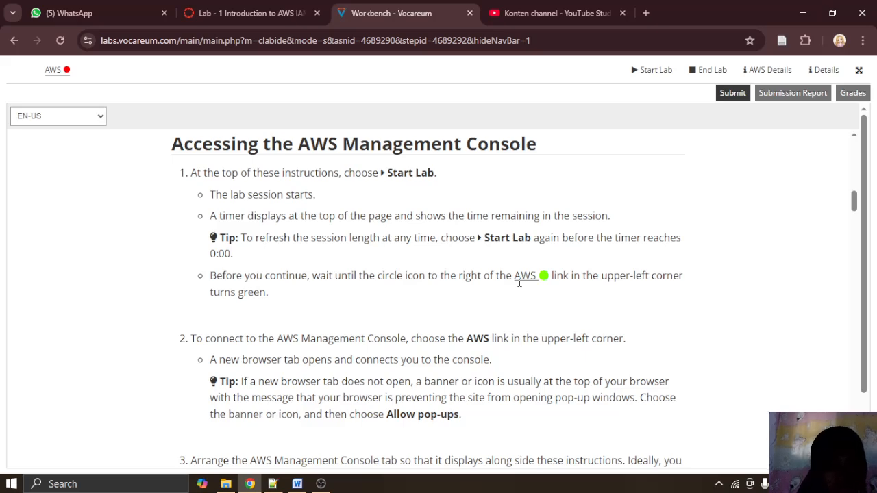
pyautogui.scroll(-3, 519, 283)
pyautogui.scroll(3, 519, 281)
pyautogui.moveTo(215, 194); pyautogui.dragTo(315, 216)
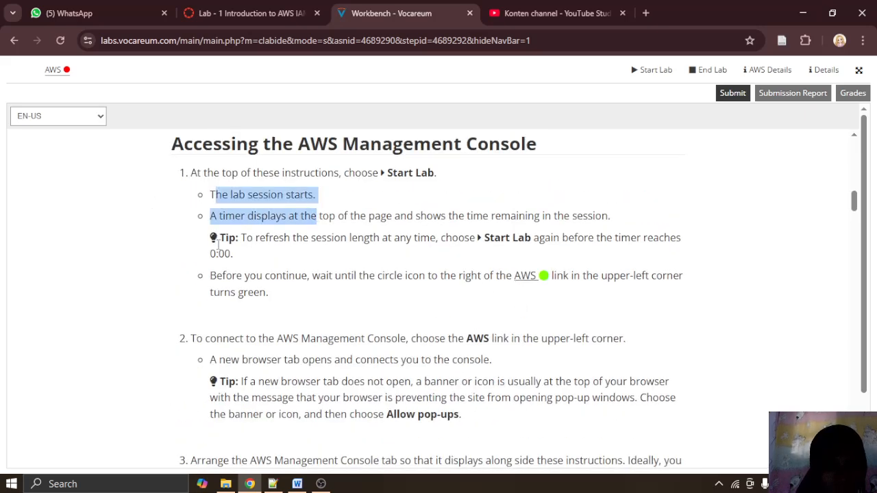
pyautogui.moveTo(202, 173); pyautogui.dragTo(301, 173)
pyautogui.click(342, 190)
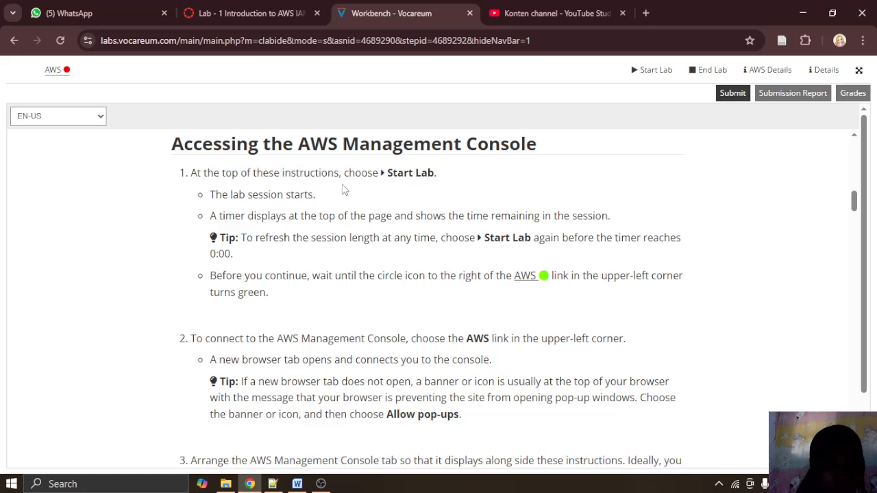
pyautogui.click(648, 72)
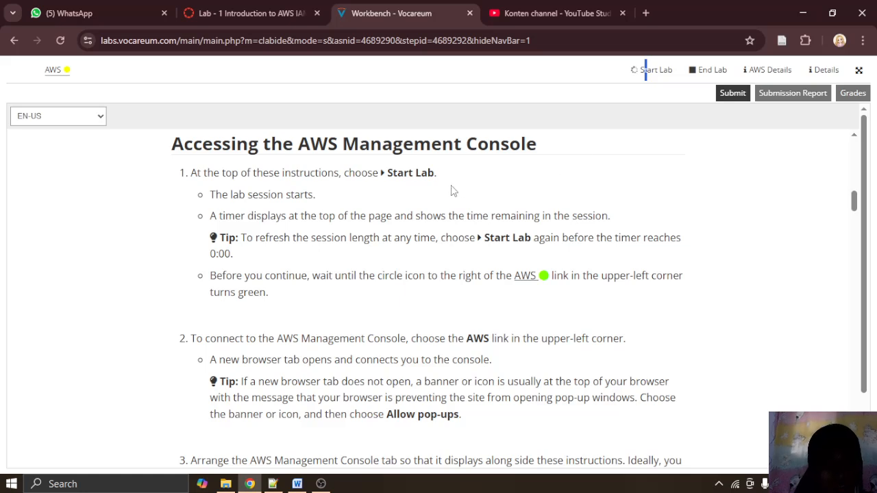
# Step: Read the remaining console access instructions, the credit section and the opening of Task 1 on users and groups
pyautogui.scroll(-1, 452, 190)
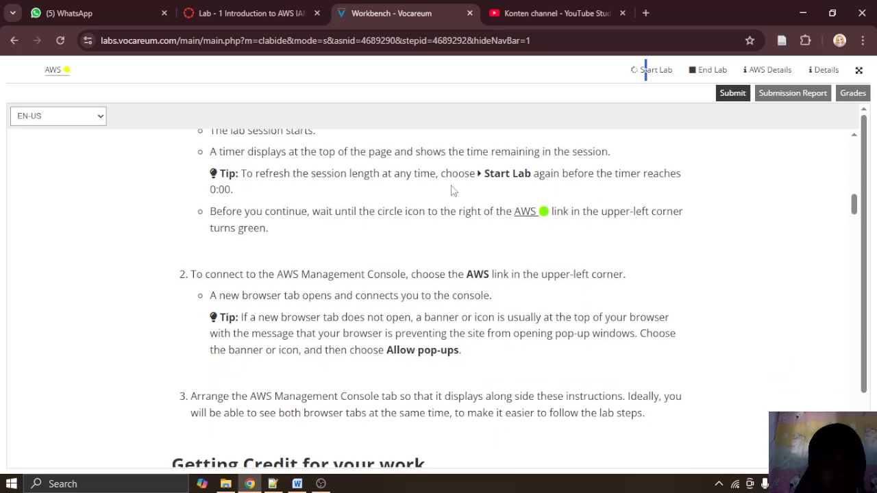
pyautogui.scroll(1, 452, 190)
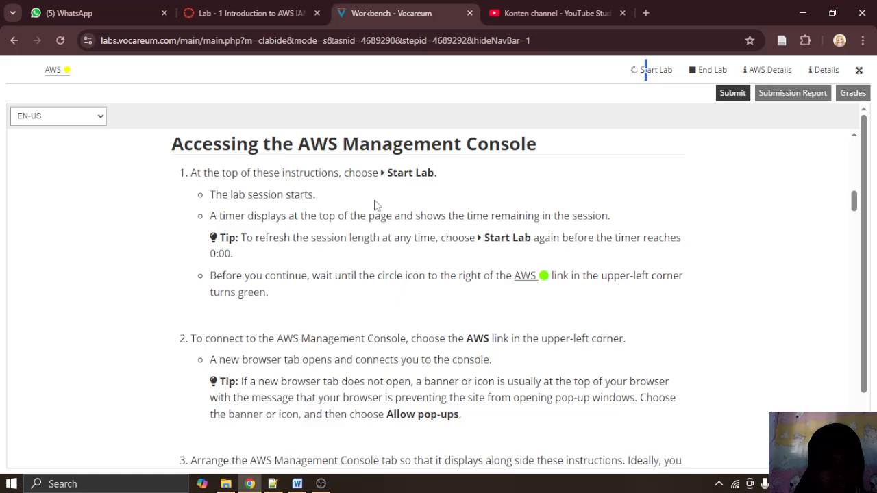
pyautogui.moveTo(240, 216); pyautogui.dragTo(531, 238)
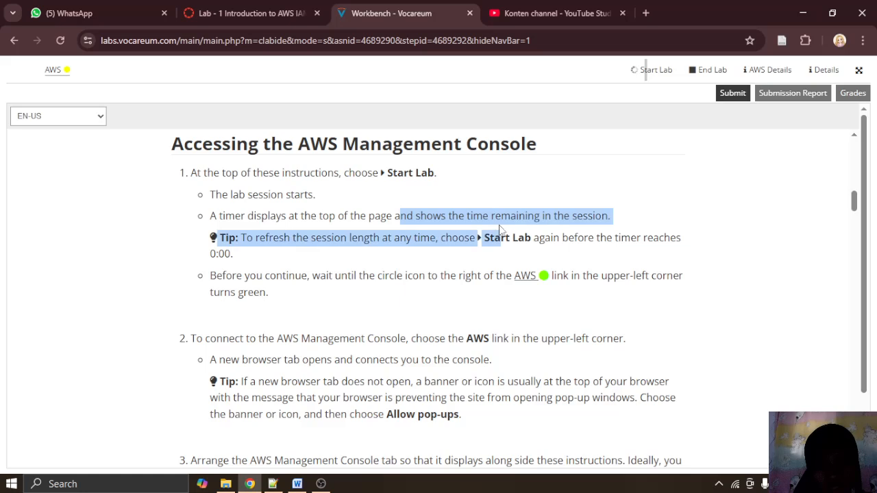
pyautogui.click(525, 267)
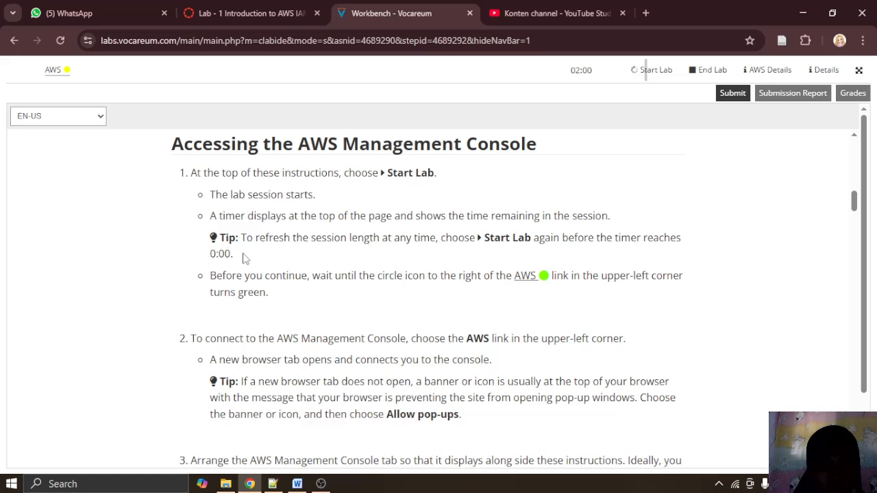
pyautogui.scroll(-1, 322, 253)
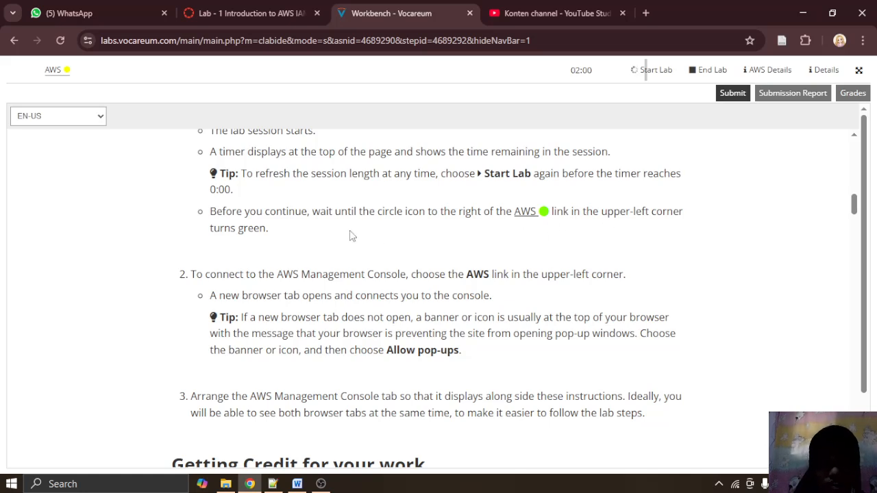
pyautogui.scroll(-1, 351, 233)
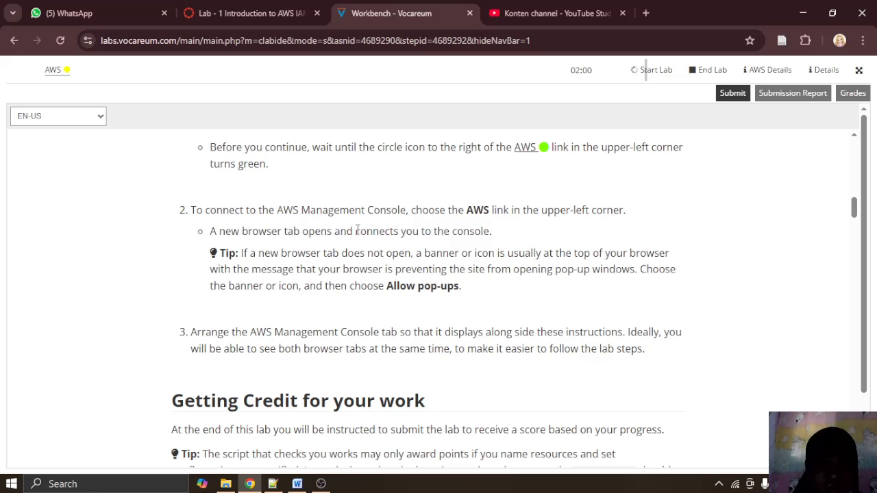
pyautogui.scroll(-1, 357, 231)
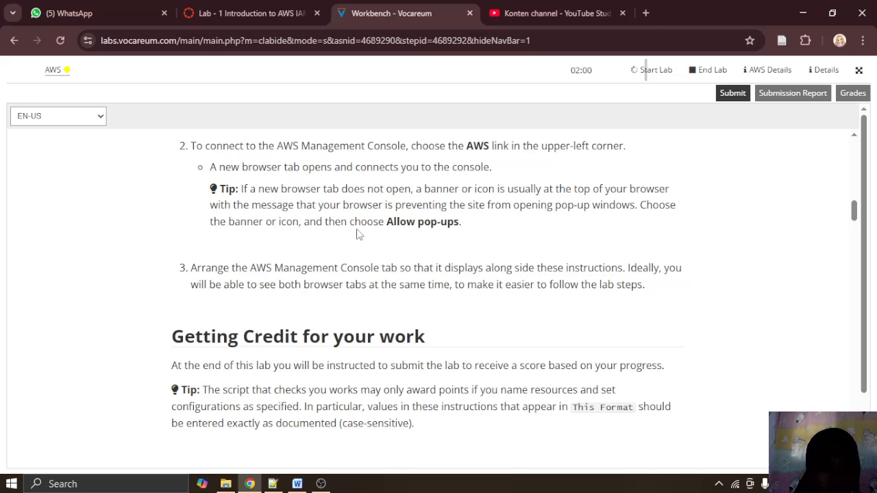
pyautogui.scroll(-5, 357, 234)
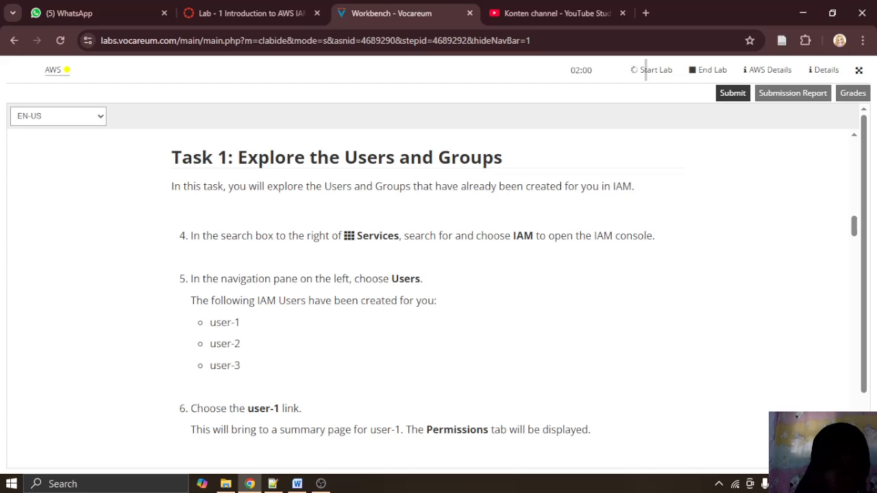
pyautogui.click(323, 483)
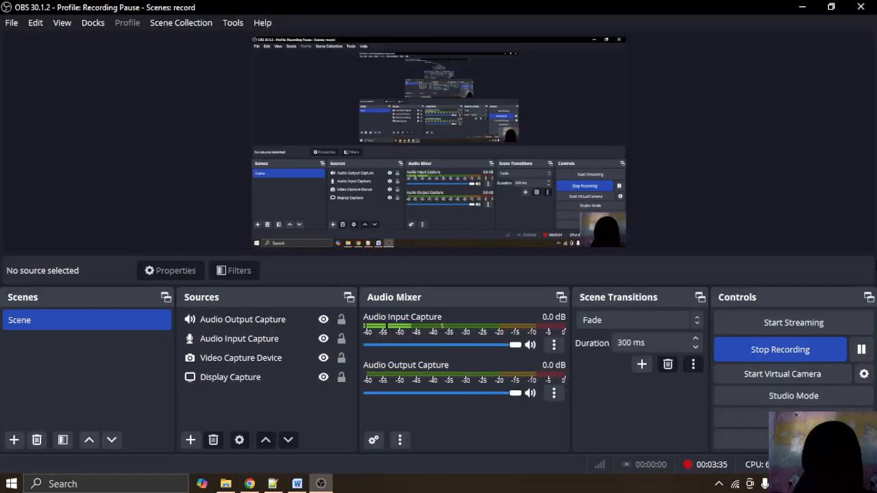
pyautogui.click(862, 350)
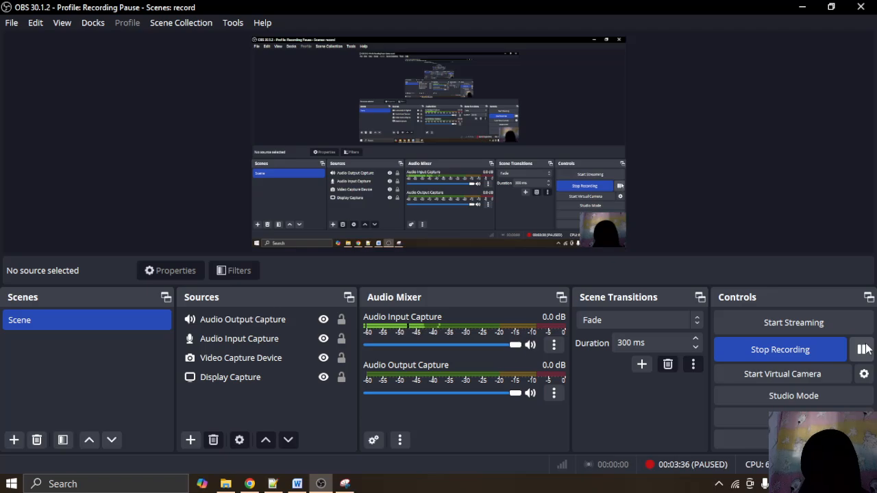
pyautogui.click(803, 7)
# Step: Open the AWS Management Console from the running lab's AWS link
pyautogui.scroll(4, 350, 294)
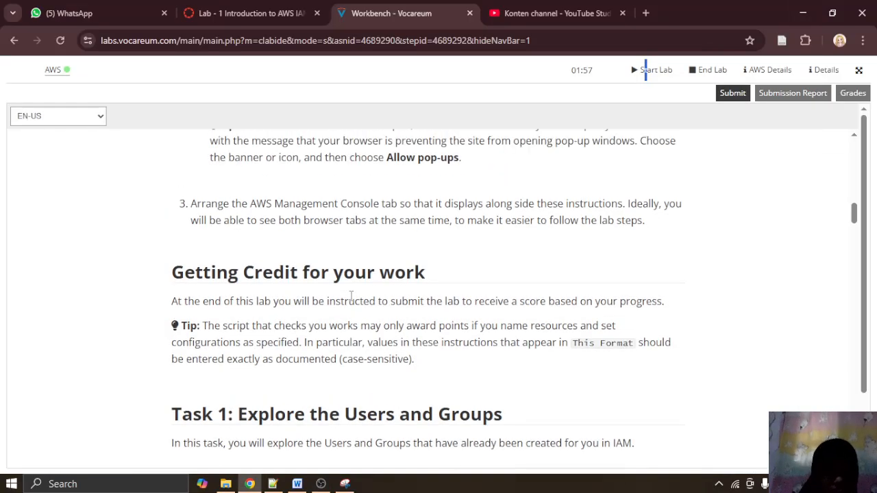
pyautogui.scroll(-1, 352, 295)
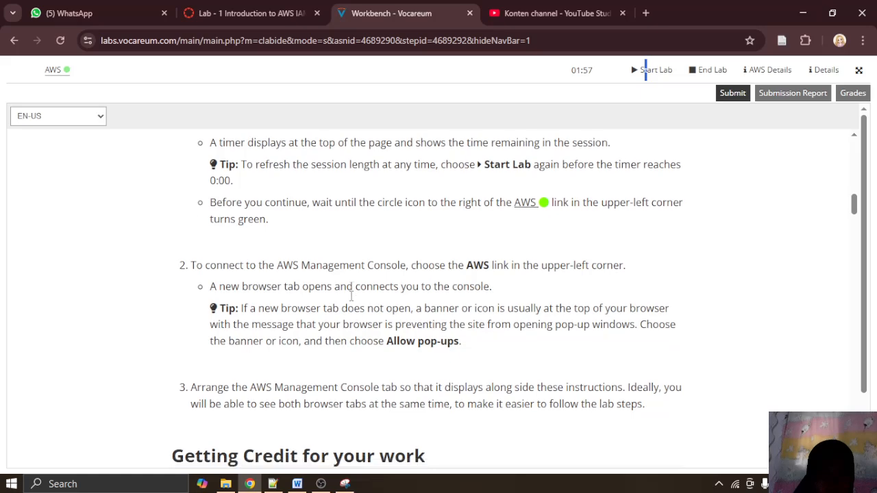
pyautogui.click(53, 70)
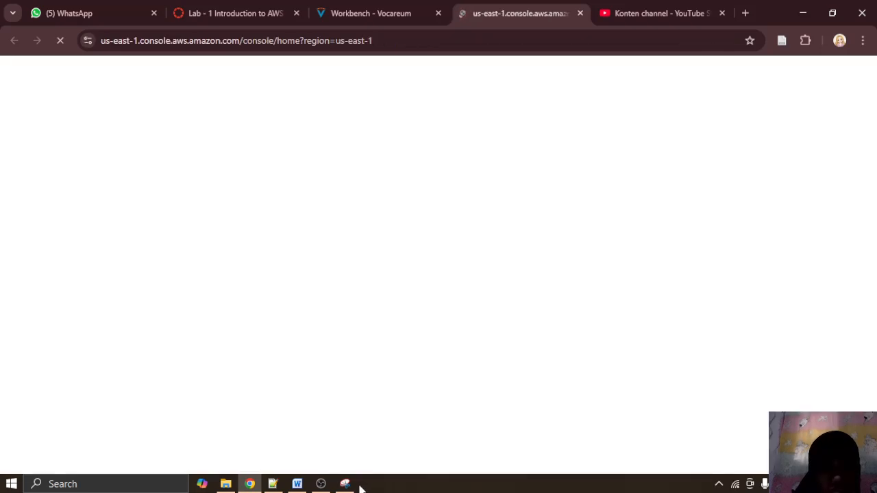
pyautogui.moveTo(349, 485)
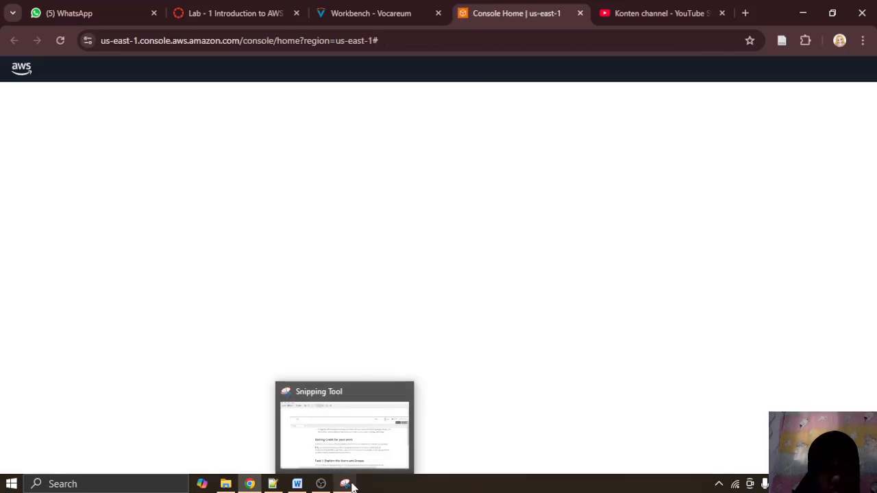
# Step: Return to the lab instructions and review console connection step 2 and the Task 1 steps for opening IAM Users
pyautogui.click(347, 7)
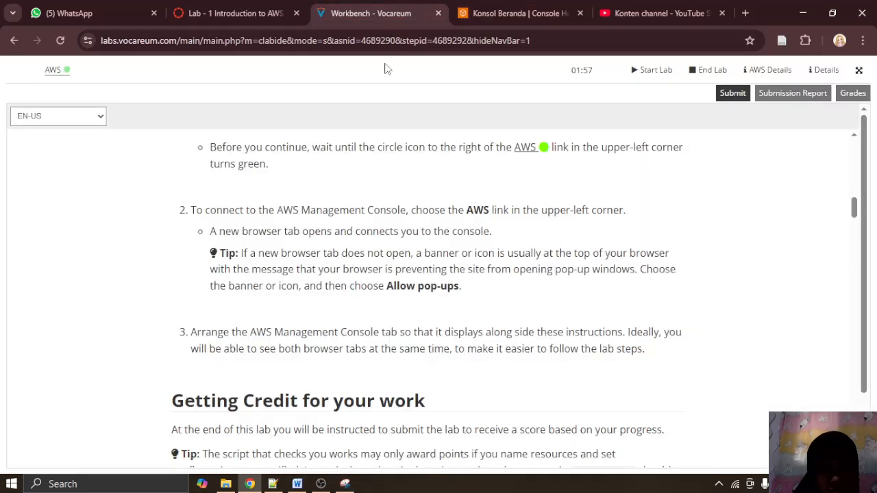
pyautogui.scroll(2, 334, 284)
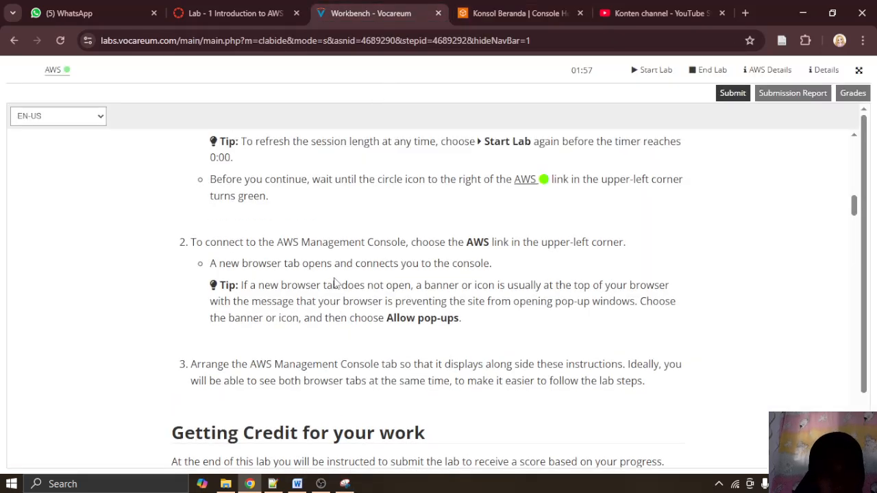
pyautogui.scroll(-2, 334, 277)
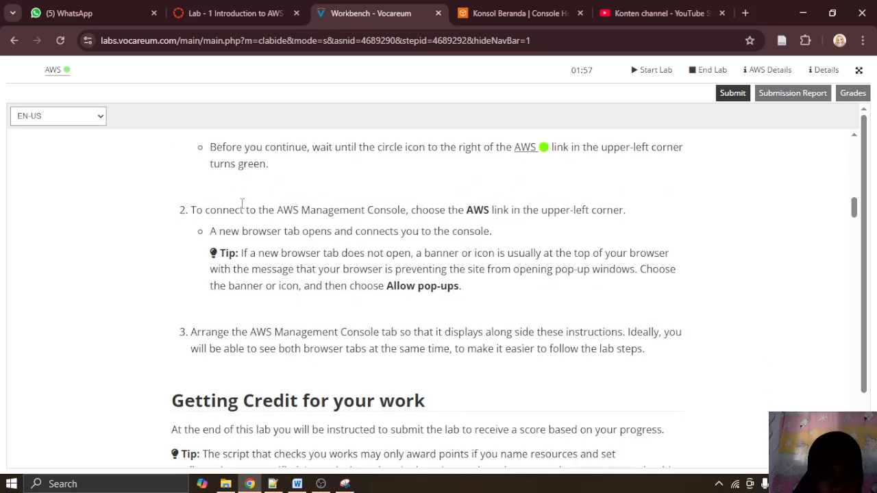
pyautogui.moveTo(239, 209); pyautogui.dragTo(628, 225)
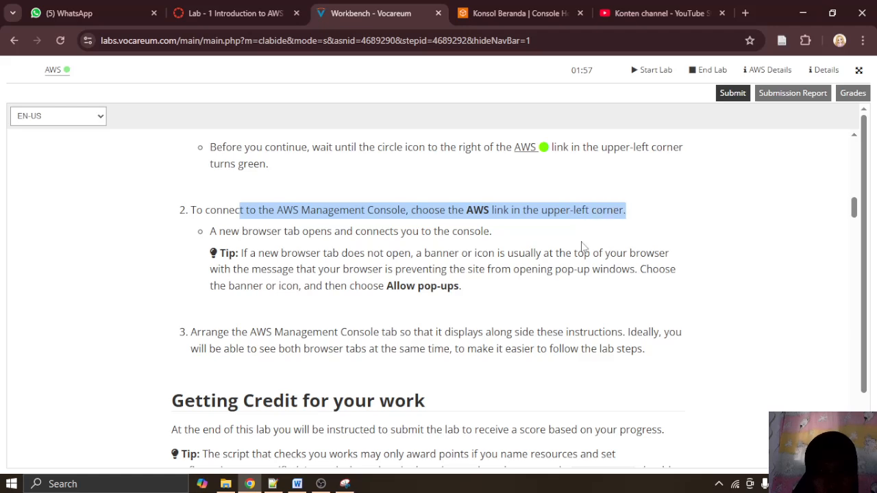
pyautogui.scroll(-5, 221, 317)
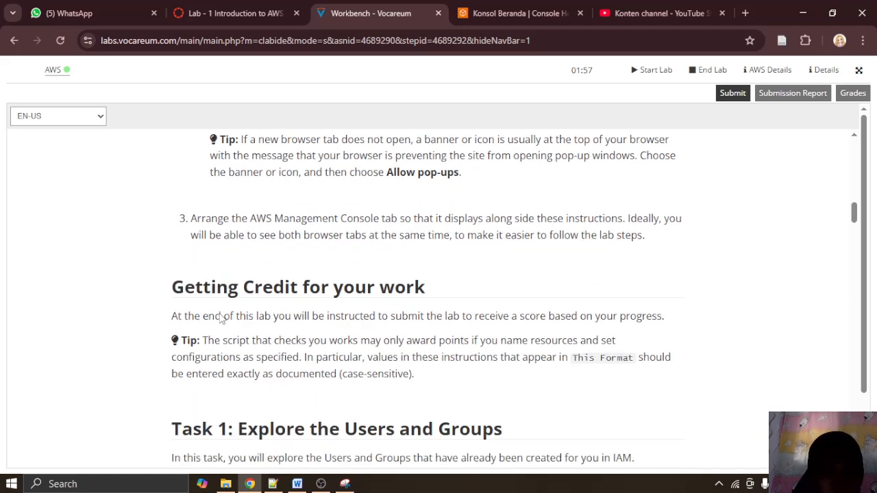
pyautogui.scroll(-2, 221, 318)
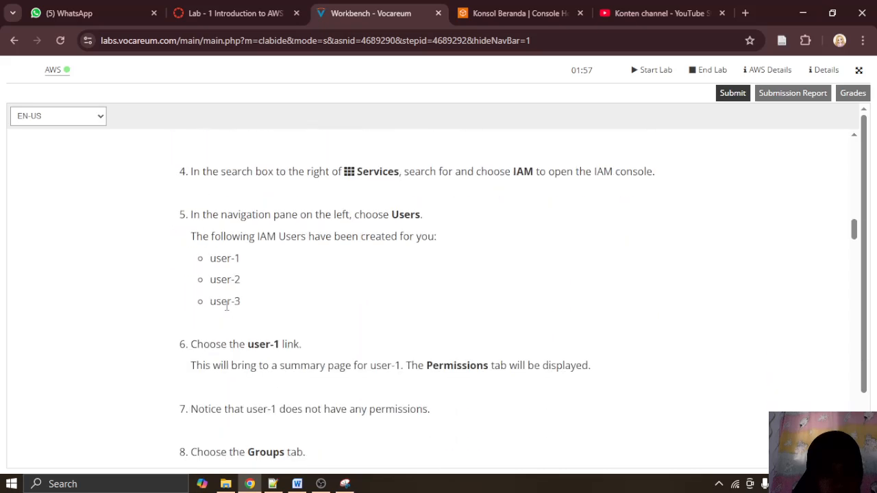
# Step: Snip the AWS console home page from the browser with Snipping Tool and copy the capture
pyautogui.click(514, 13)
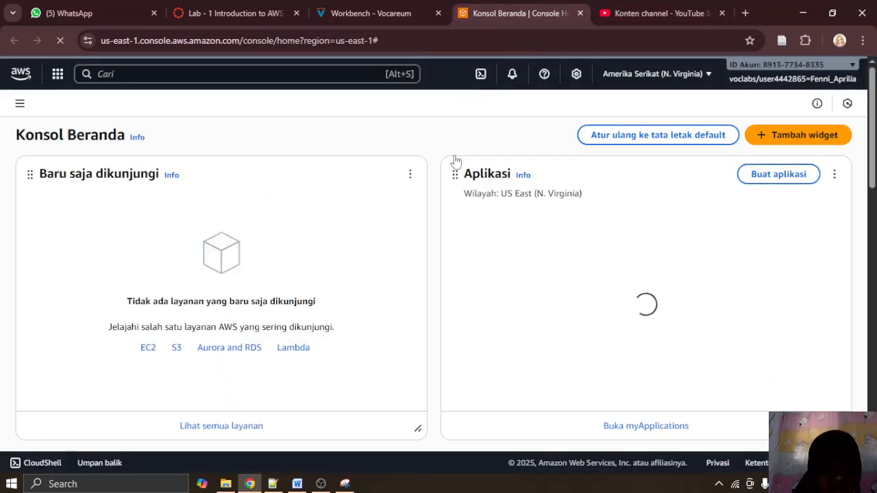
pyautogui.click(345, 484)
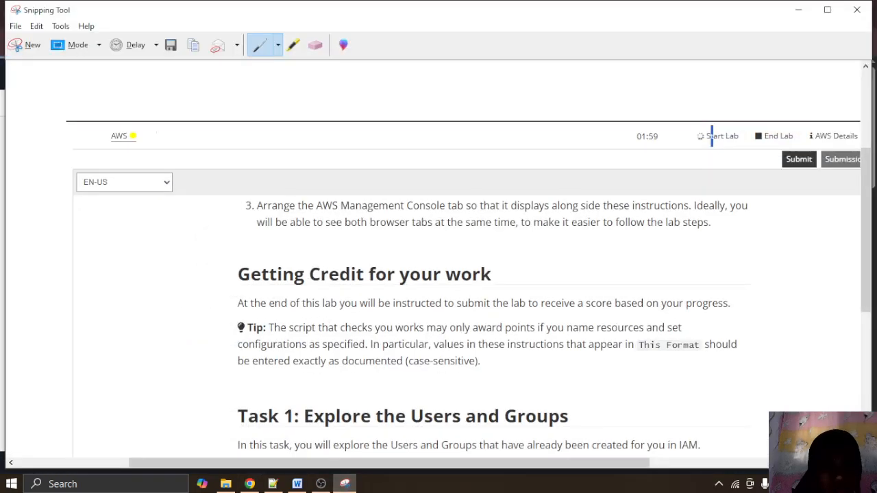
pyautogui.click(25, 48)
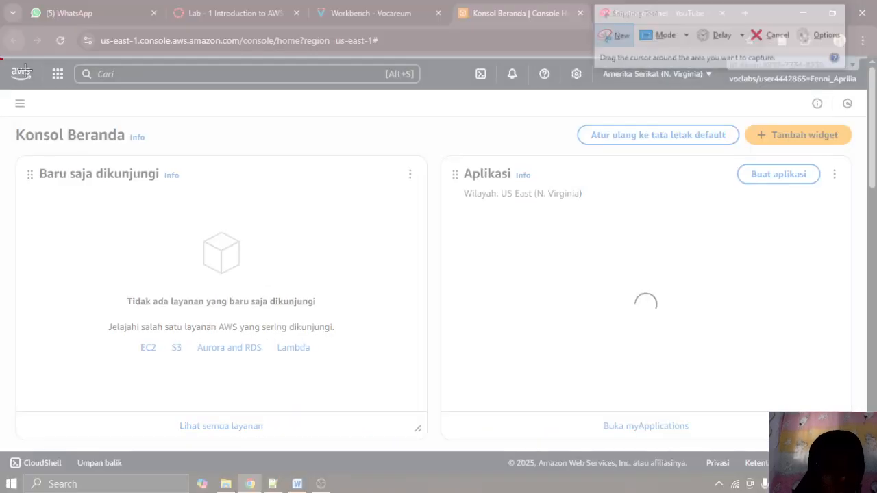
pyautogui.moveTo(766, 418); pyautogui.dragTo(876, 472)
pyautogui.rightClick(532, 263)
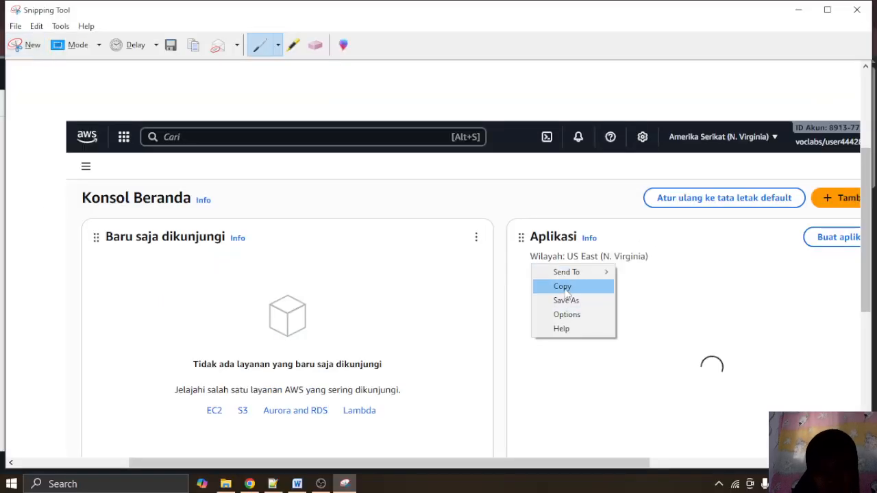
pyautogui.click(563, 287)
# Step: Paste the console home capture below the previous screenshot in the Word lab report and return to the browser
pyautogui.click(296, 484)
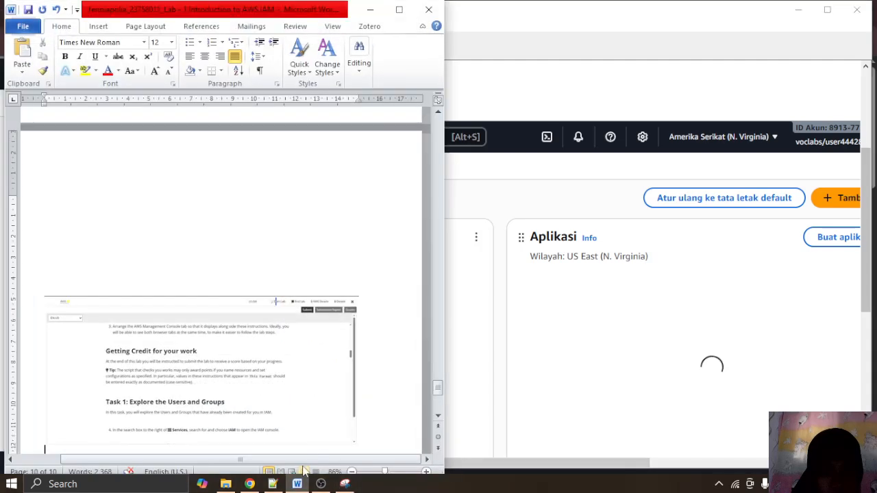
pyautogui.hotkey('ctrl', 'v')
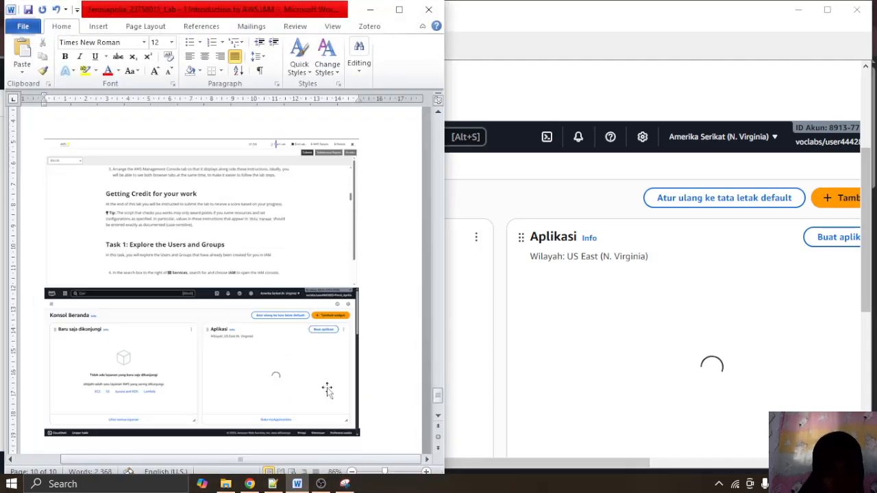
pyautogui.click(382, 10)
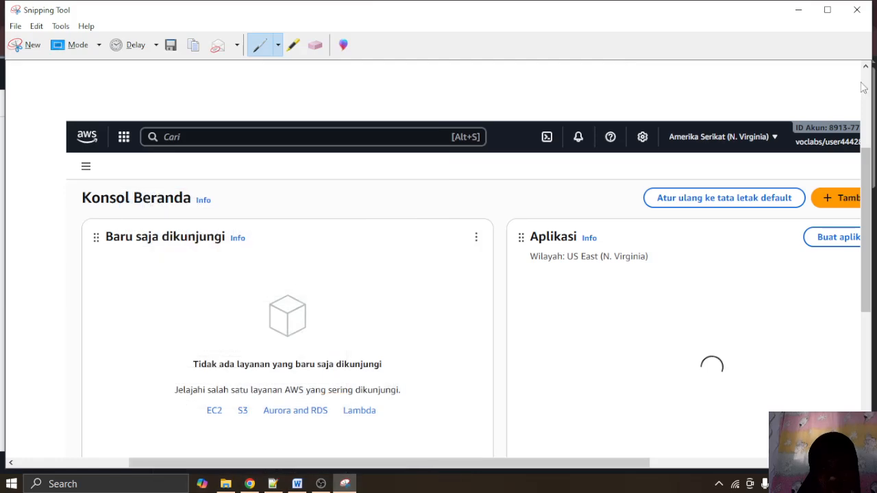
pyautogui.click(801, 10)
# Step: Recheck the Task 1 instructions, then dismiss the introductory tour tips on the AWS console home page
pyautogui.click(370, 13)
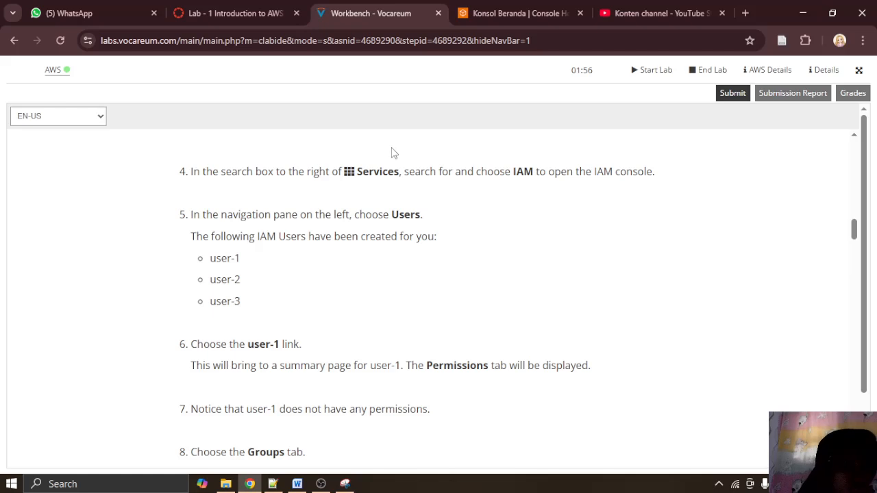
pyautogui.scroll(1, 397, 160)
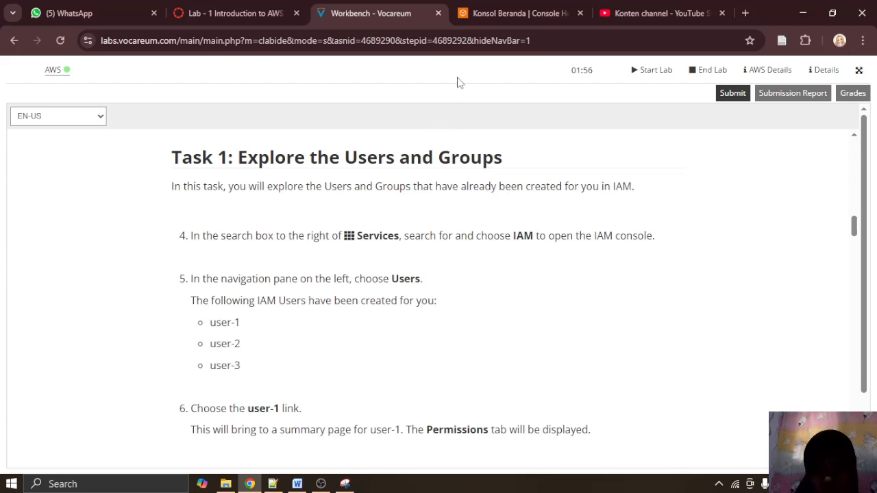
pyautogui.click(492, 8)
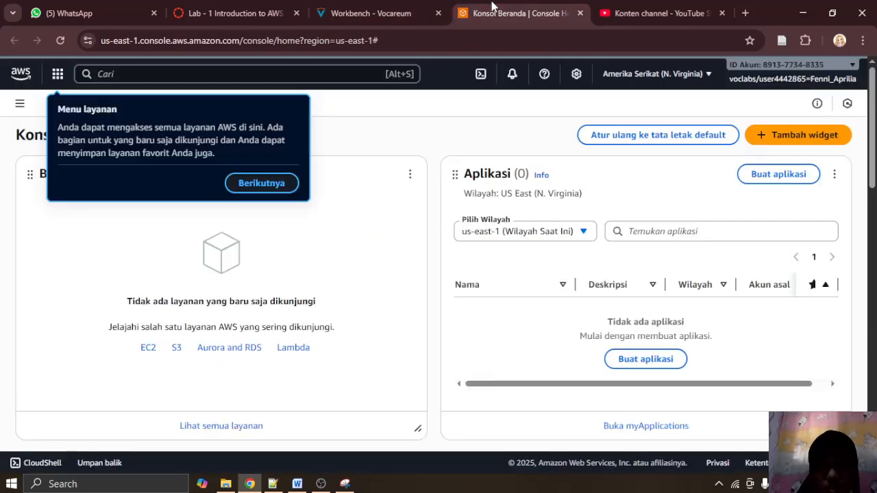
pyautogui.click(283, 185)
pyautogui.click(301, 206)
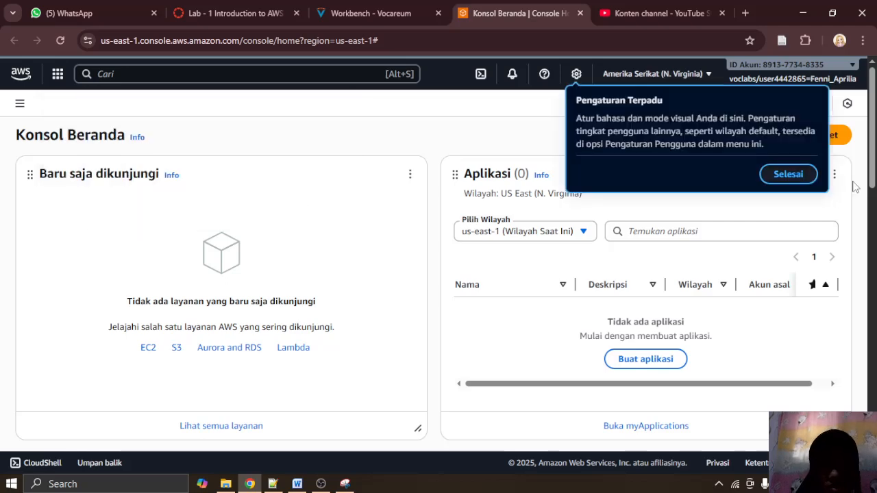
pyautogui.click(795, 174)
pyautogui.click(772, 184)
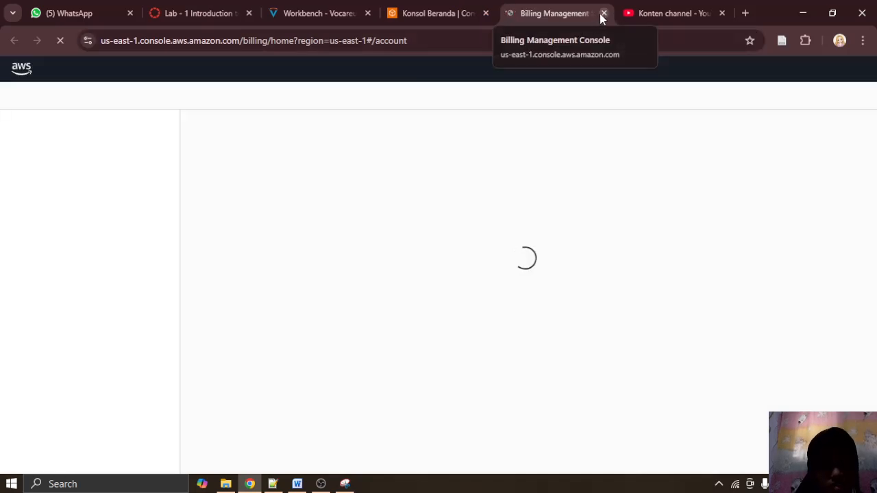
pyautogui.click(604, 13)
# Step: Try to search the AWS console for "iam"
pyautogui.click(292, 8)
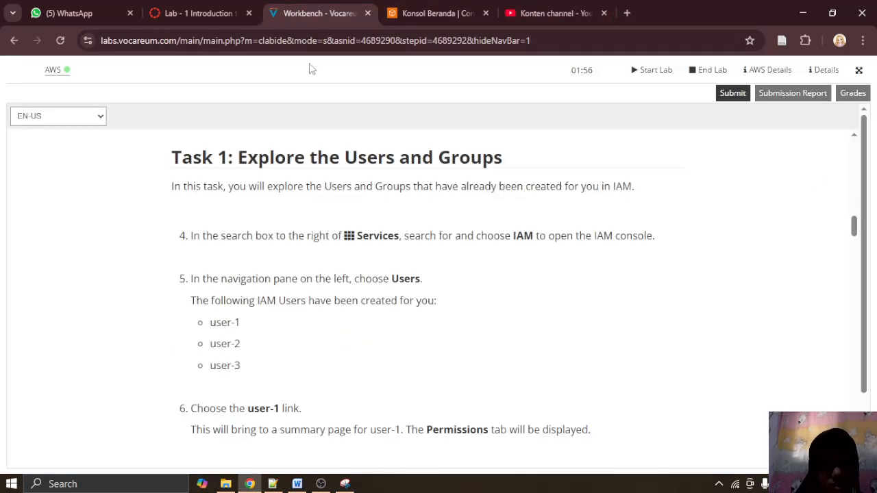
pyautogui.click(428, 13)
pyautogui.click(334, 72)
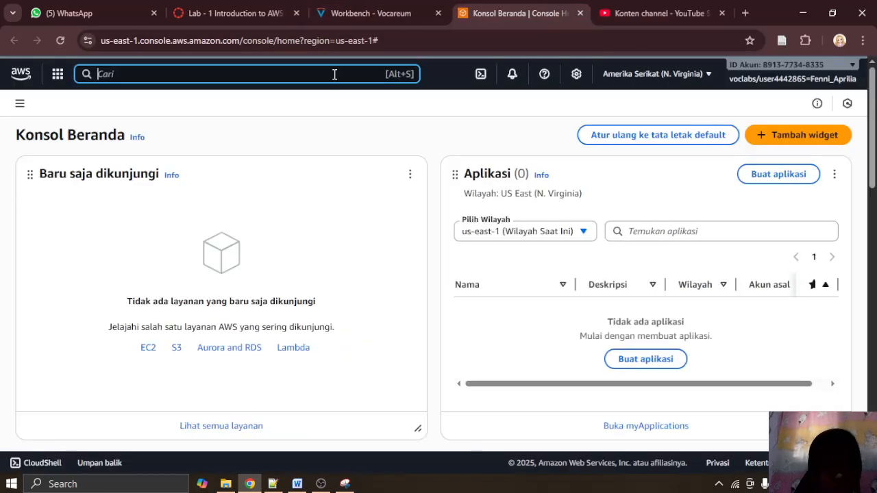
pyautogui.write('iam')
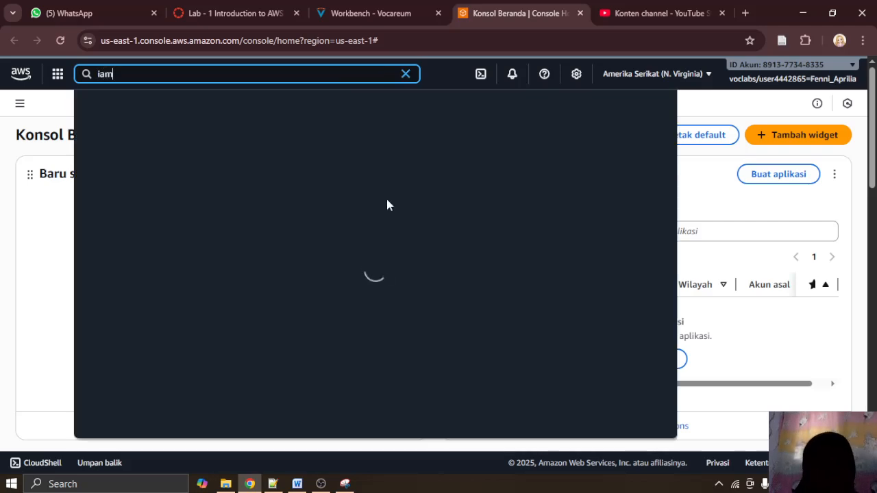
pyautogui.moveTo(344, 484)
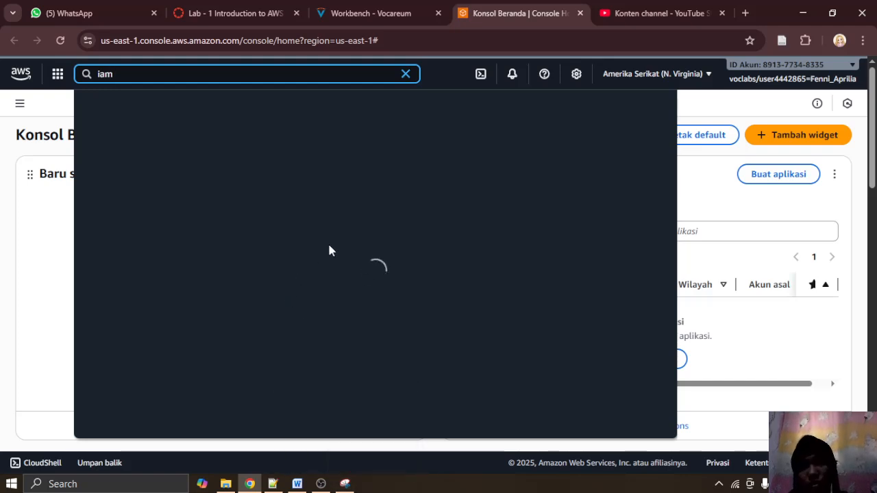
# Step: Review the lab's console access notes and the Task 1 steps on opening the IAM console and its users
pyautogui.click(352, 8)
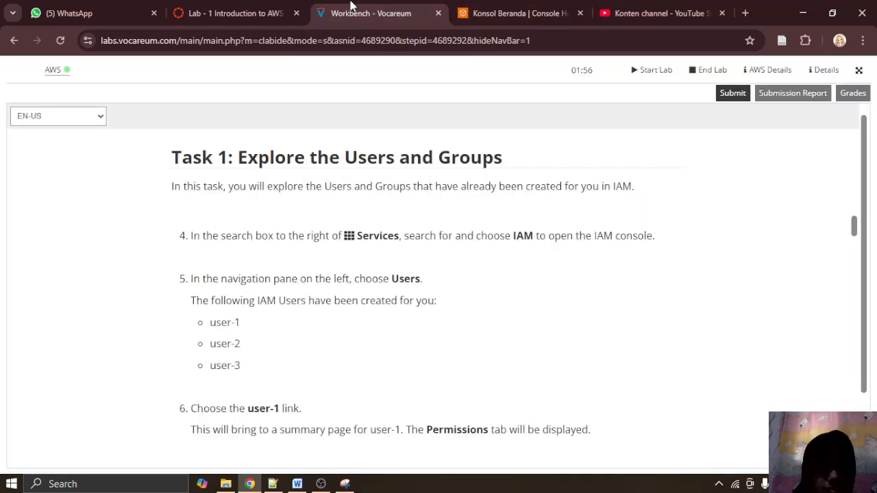
pyautogui.scroll(-1, 367, 255)
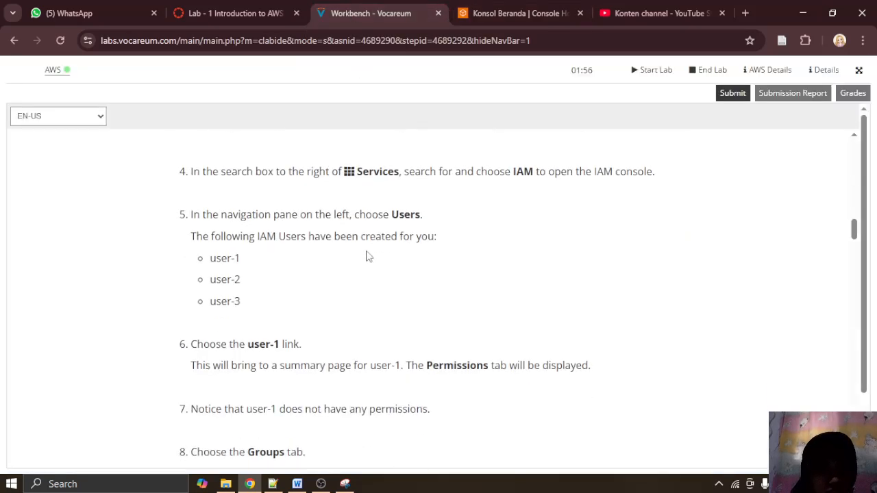
pyautogui.scroll(5, 422, 205)
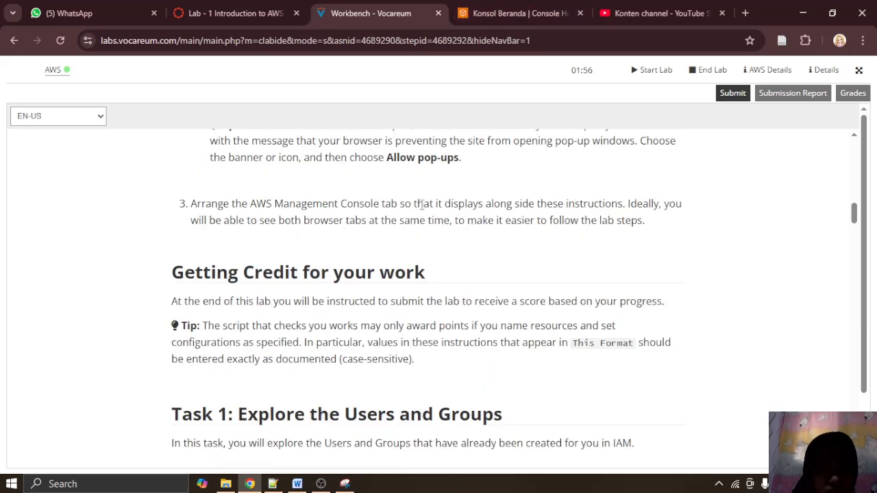
pyautogui.scroll(-4, 423, 205)
pyautogui.scroll(-2, 422, 206)
pyautogui.scroll(1, 421, 209)
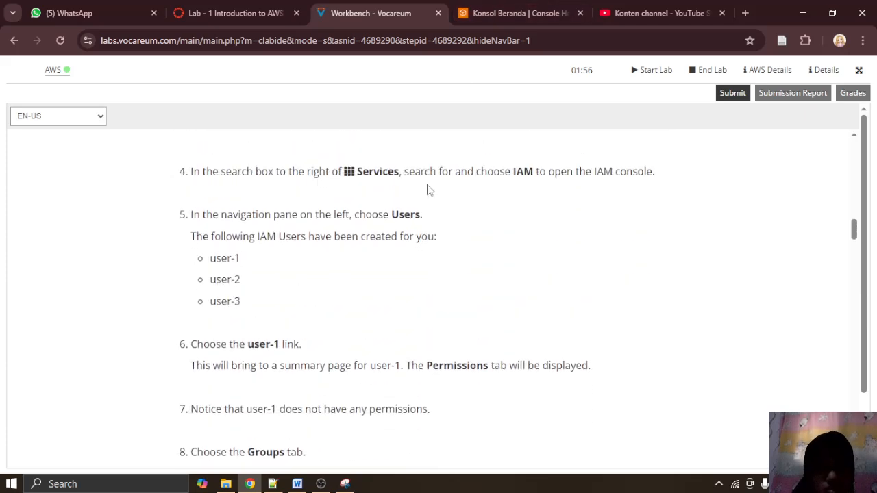
# Step: Clear the stalled console search and search for "iam" again
pyautogui.click(501, 13)
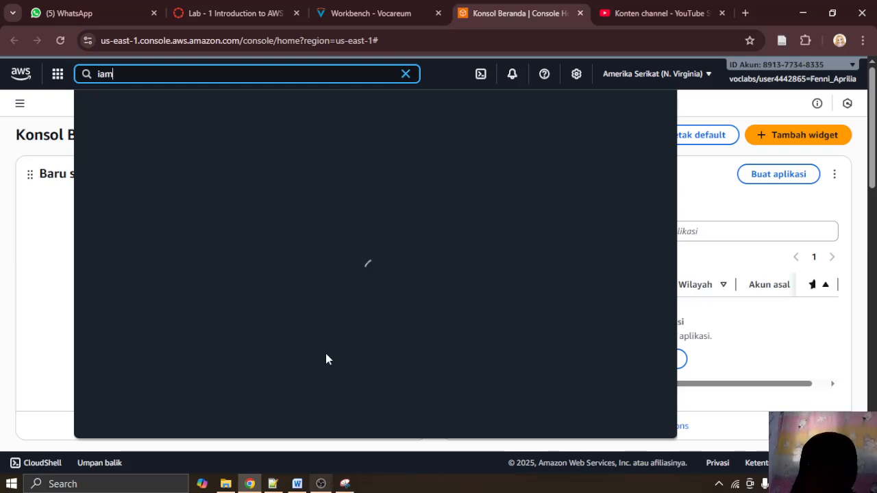
pyautogui.click(406, 74)
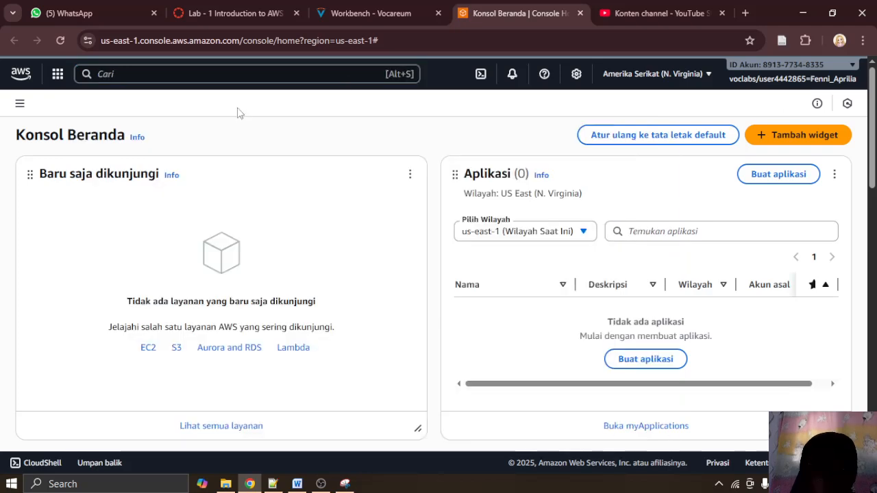
pyautogui.click(212, 79)
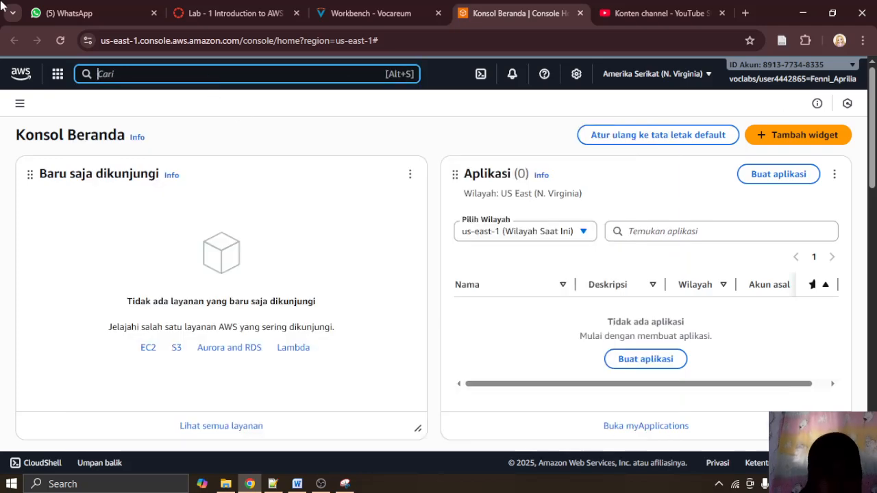
pyautogui.write('iam')
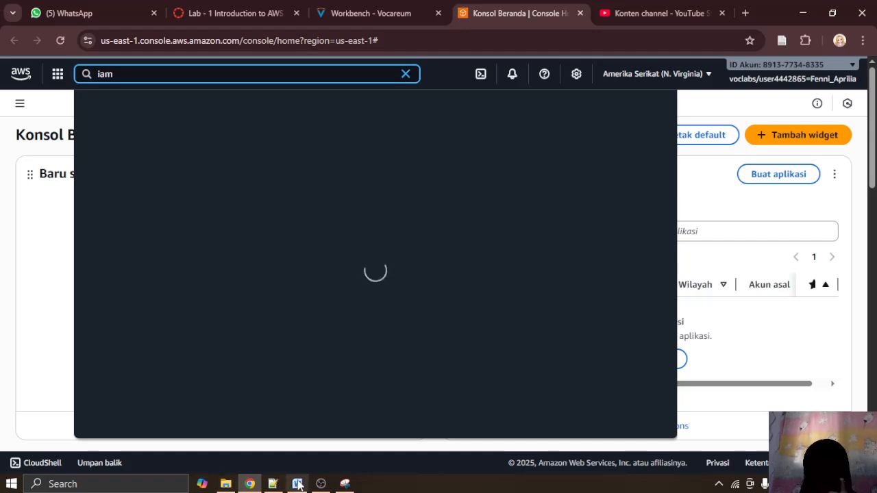
pyautogui.click(321, 484)
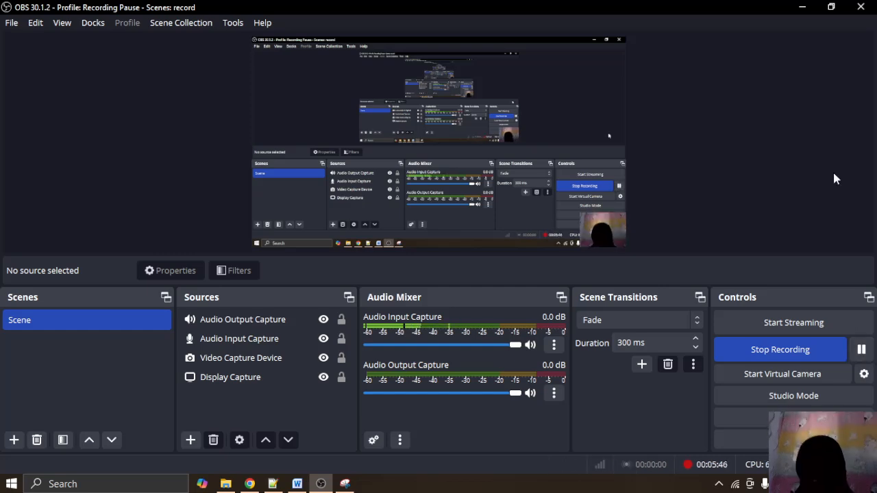
pyautogui.click(802, 7)
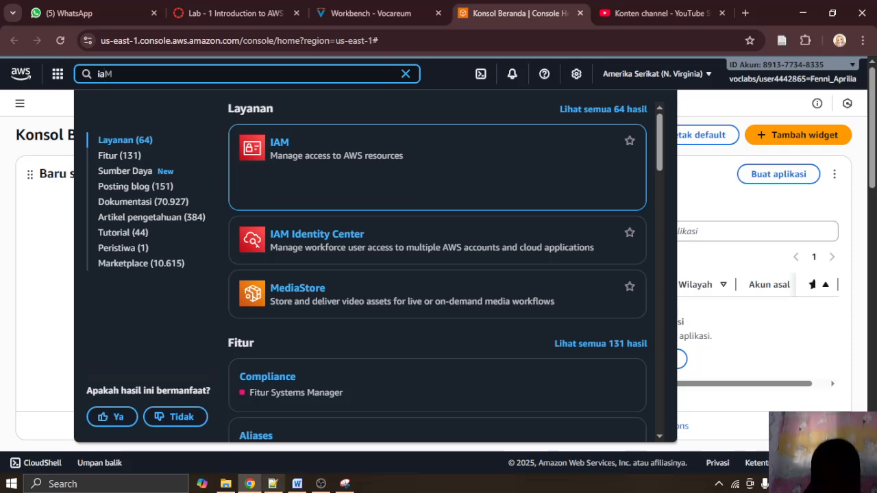
# Step: Paste the screenshot of the IAM search results below the console home capture in the Word lab report
pyautogui.click(296, 484)
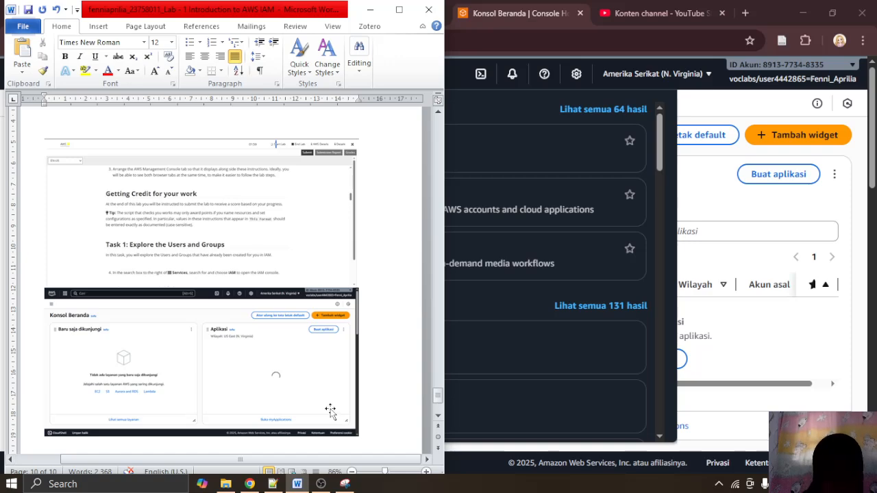
pyautogui.hotkey('ctrl', 'v')
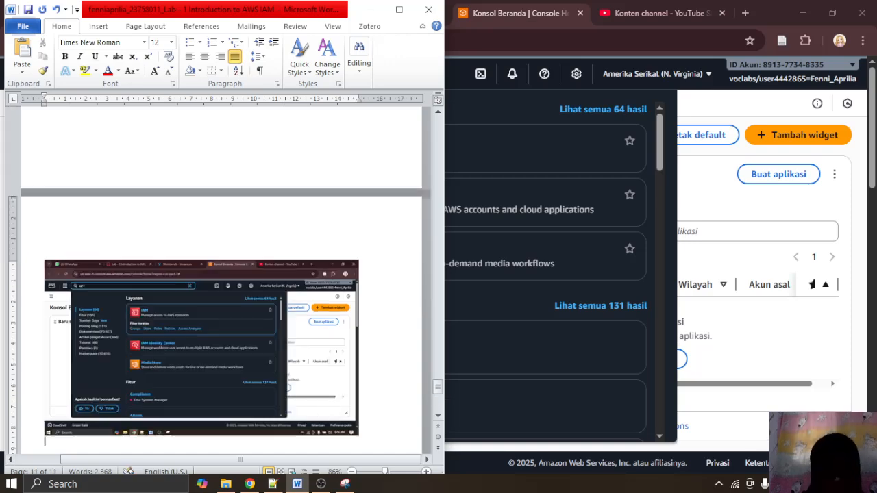
pyautogui.click(370, 9)
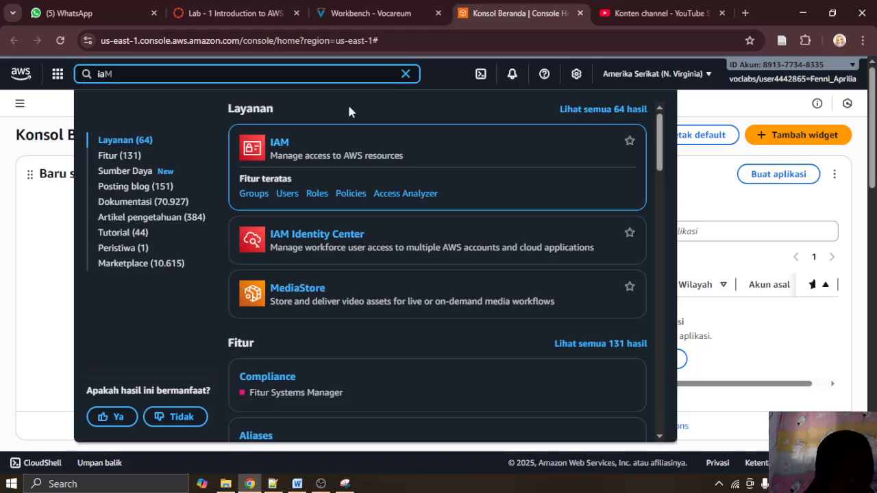
# Step: Recheck Task 1 step 4 in the lab instructions and open the IAM service from the console search results
pyautogui.click(355, 8)
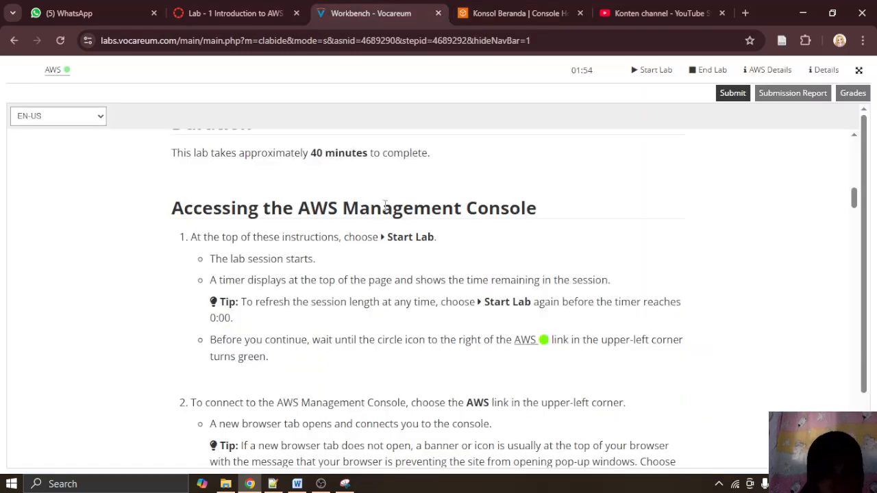
pyautogui.scroll(-10, 386, 206)
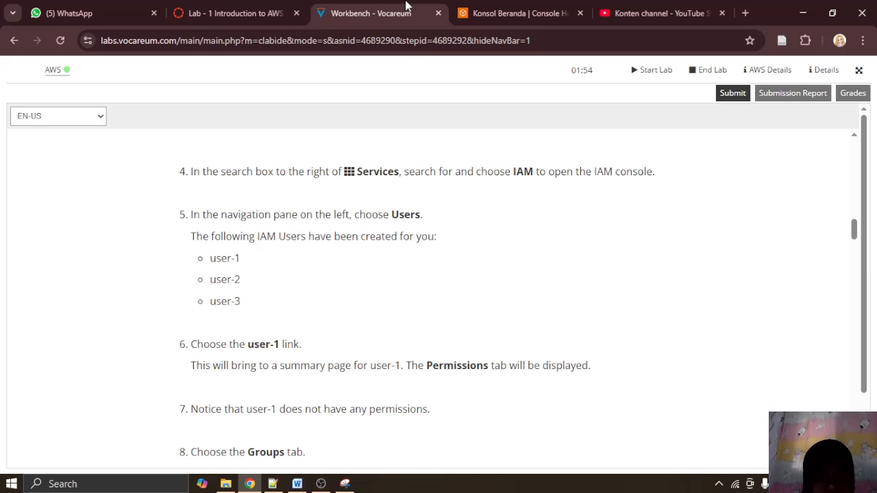
pyautogui.click(498, 13)
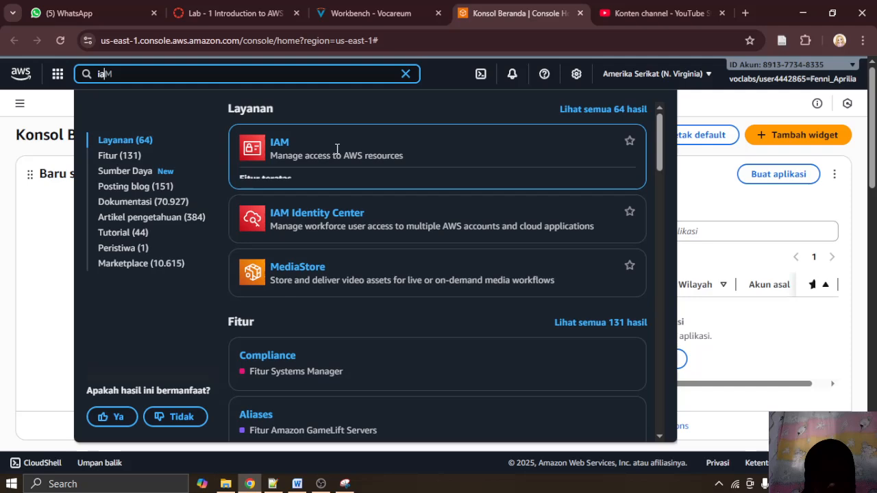
pyautogui.click(279, 145)
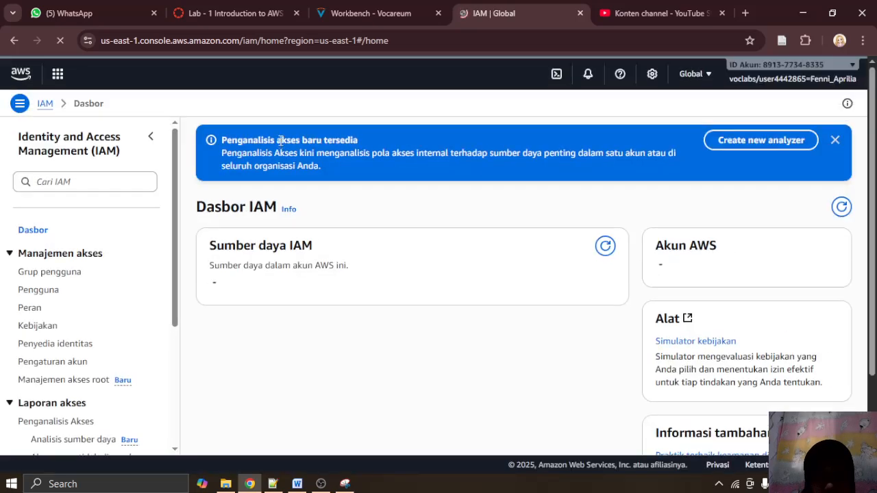
# Step: Check Task 1 step 5 in the lab instructions and open the Users list in the IAM console
pyautogui.click(359, 7)
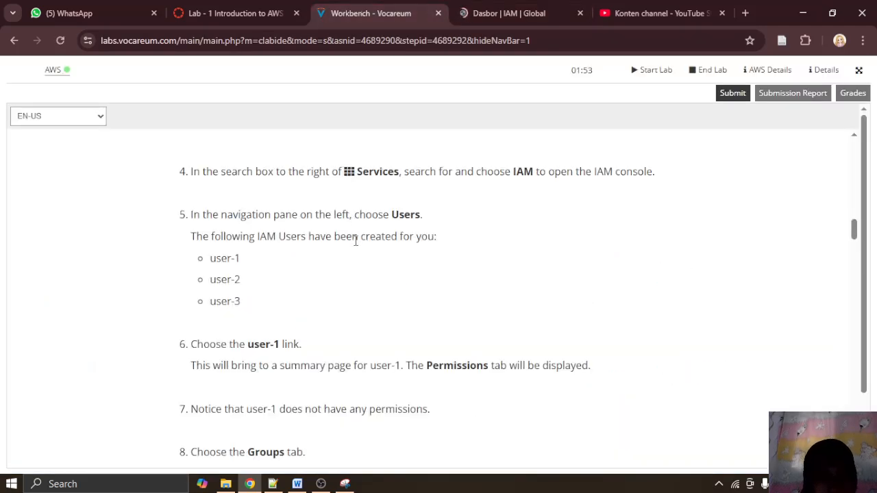
pyautogui.scroll(-1, 356, 240)
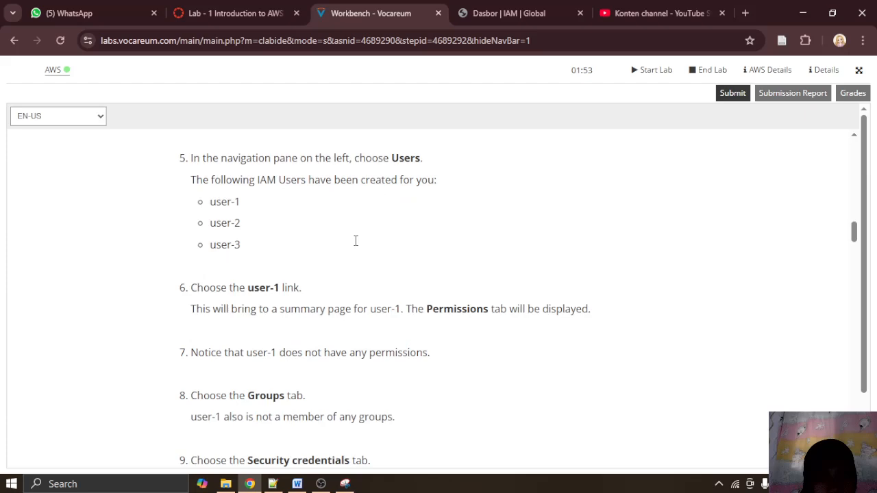
pyautogui.click(480, 10)
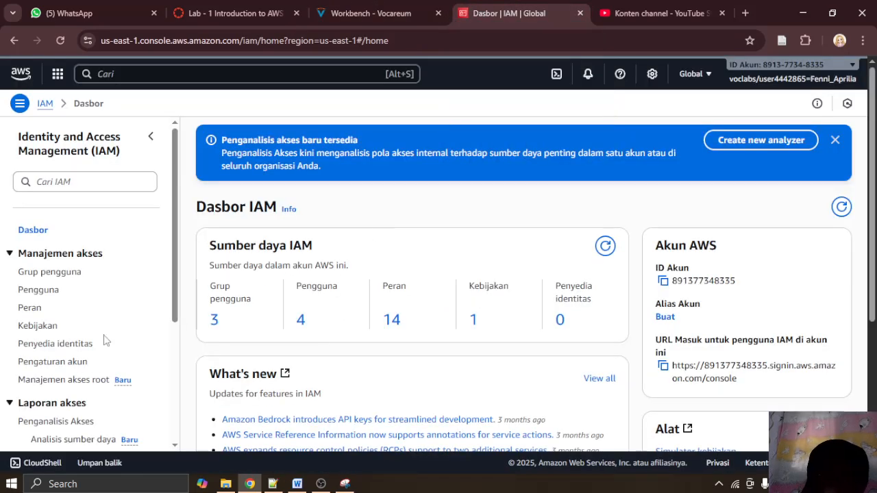
pyautogui.scroll(-3, 103, 339)
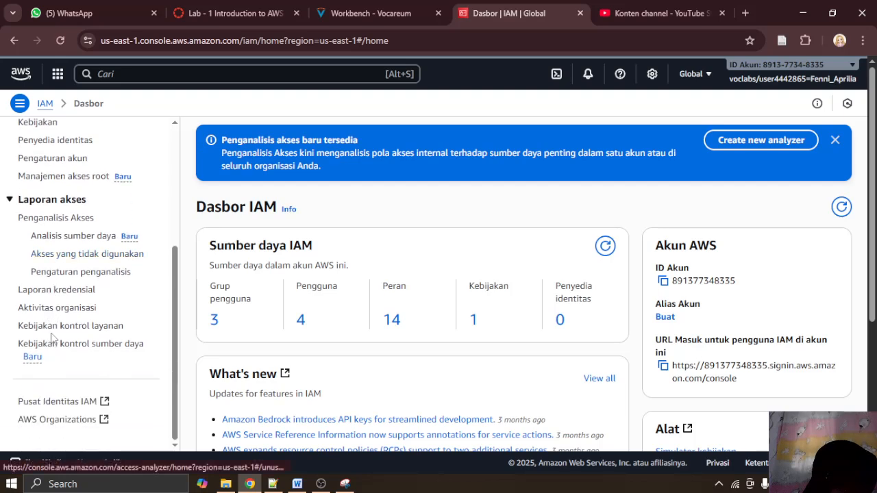
pyautogui.scroll(3, 52, 335)
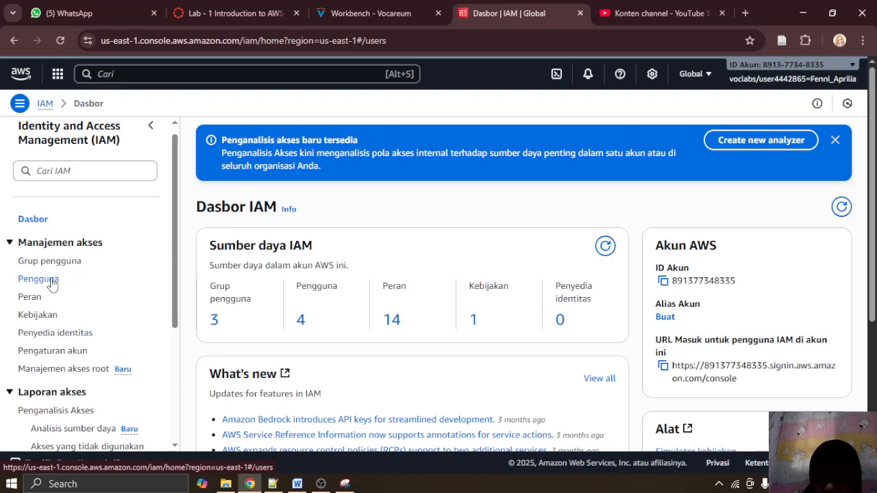
pyautogui.click(51, 284)
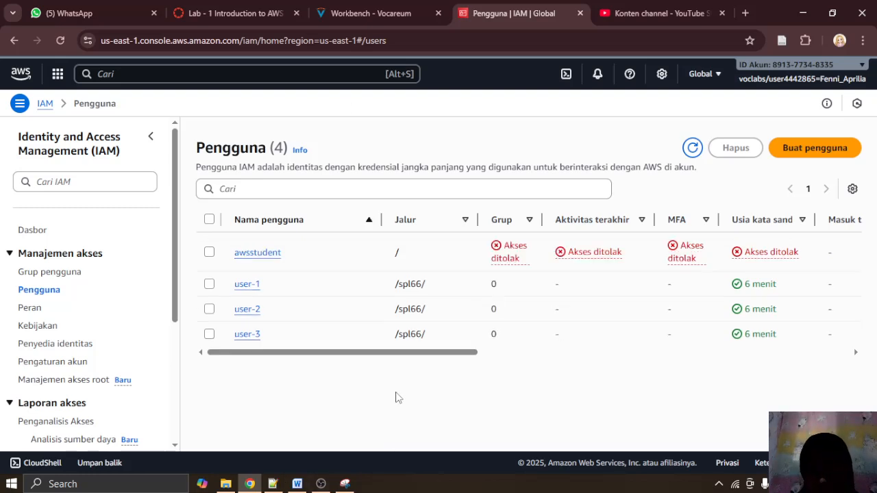
# Step: Paste the screenshot of the IAM users list below the search results capture in the Word lab report, and return to the console
pyautogui.click(297, 483)
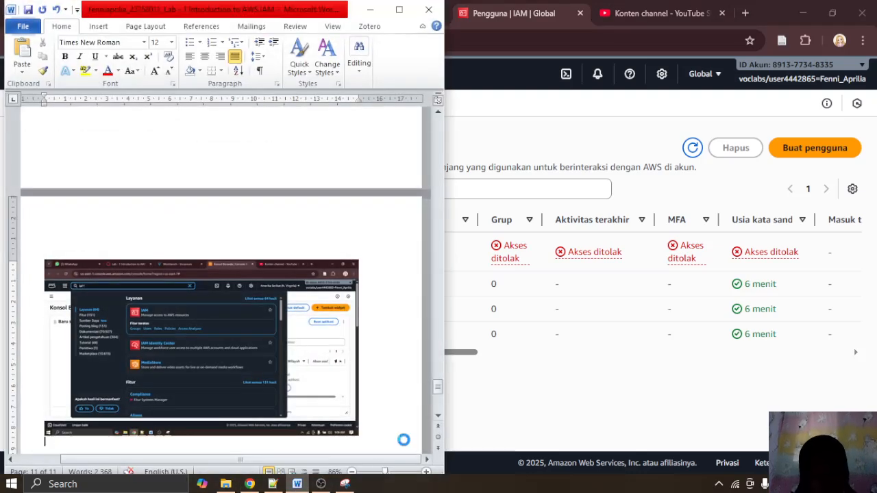
pyautogui.click(624, 367)
pyautogui.click(862, 41)
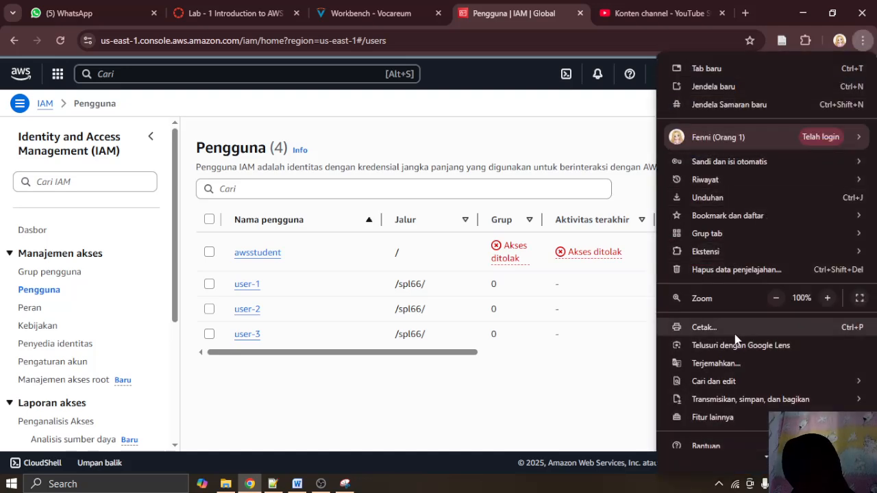
pyautogui.click(738, 364)
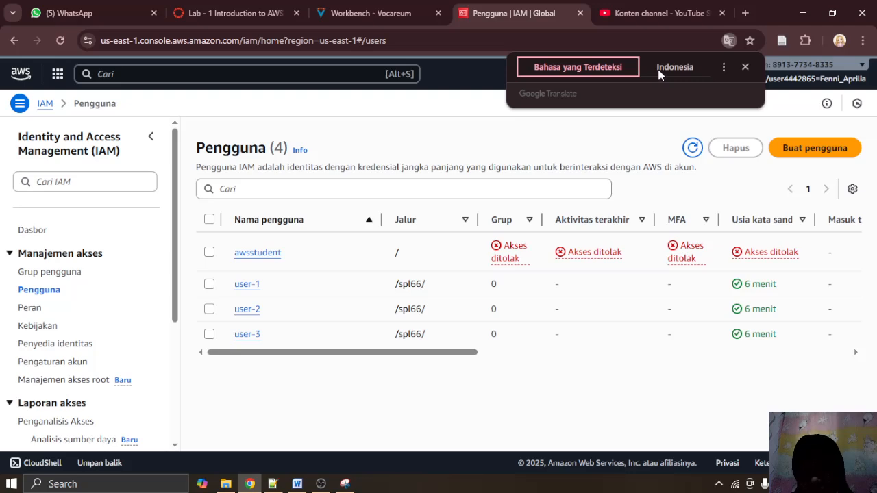
pyautogui.click(692, 71)
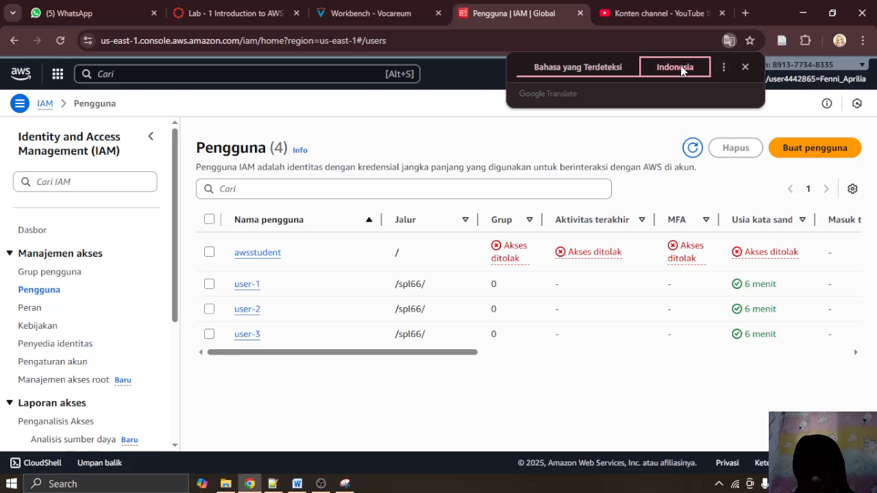
pyautogui.click(724, 68)
pyautogui.click(692, 69)
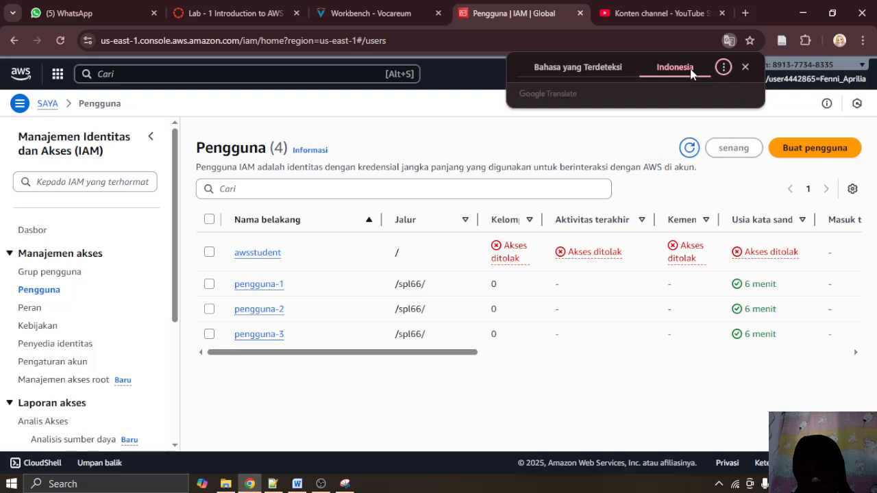
pyautogui.click(581, 74)
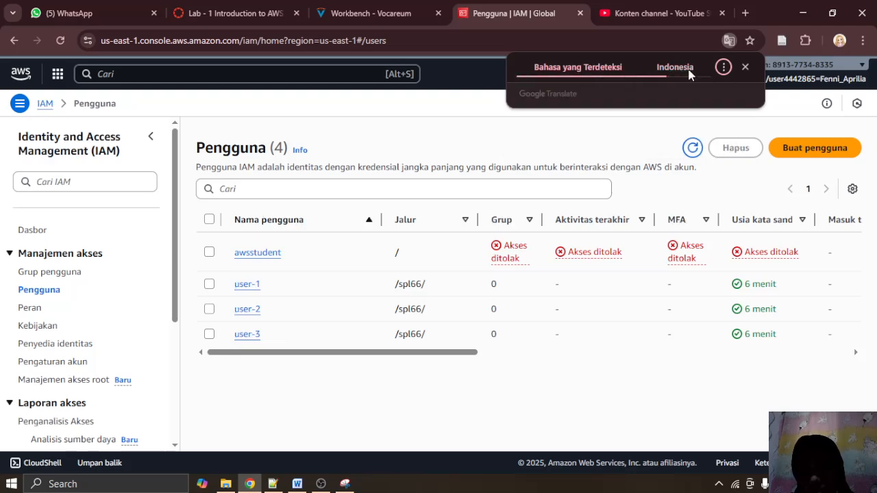
pyautogui.click(731, 40)
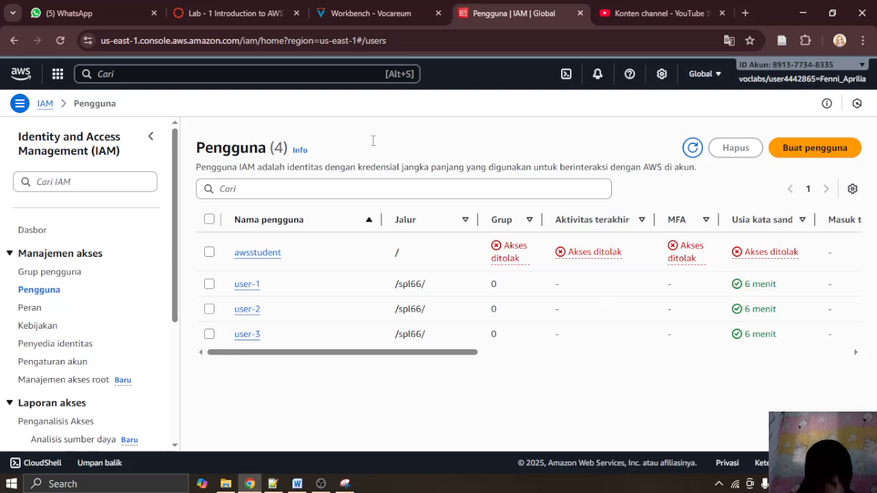
# Step: Check Task 1 step 6 in the lab instructions and reload the IAM users page
pyautogui.click(374, 14)
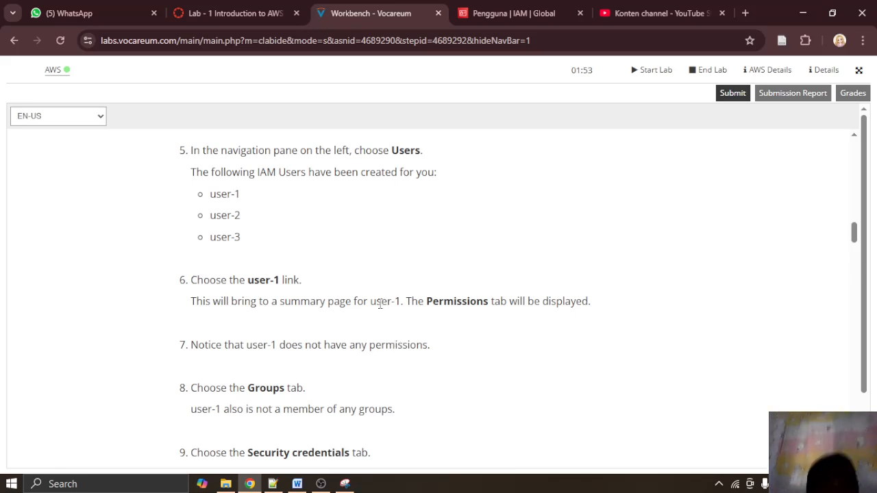
pyautogui.click(536, 9)
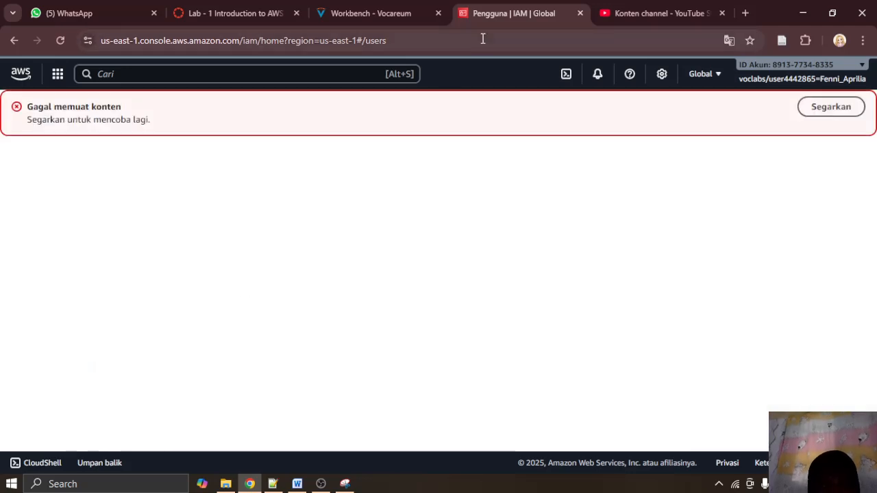
pyautogui.click(828, 107)
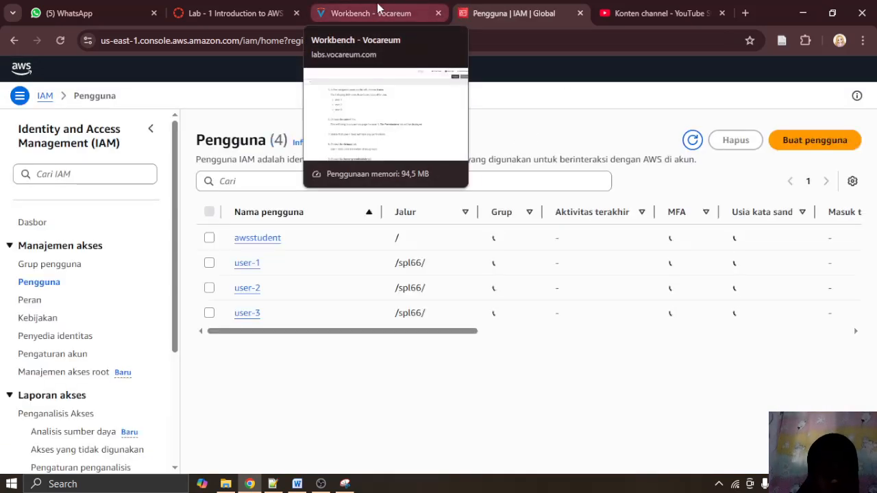
# Step: Reread Task 1 step 6 about the user summary page and open user-1 from the IAM users list
pyautogui.click(377, 13)
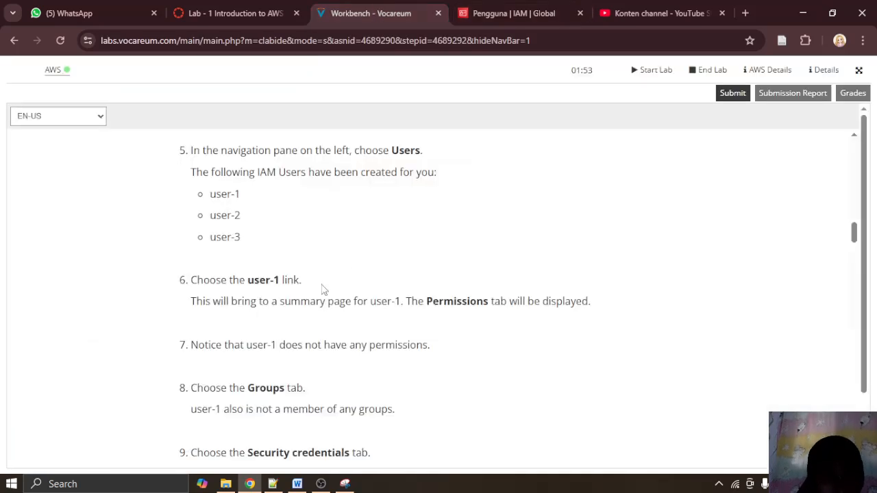
pyautogui.moveTo(238, 303); pyautogui.dragTo(534, 309)
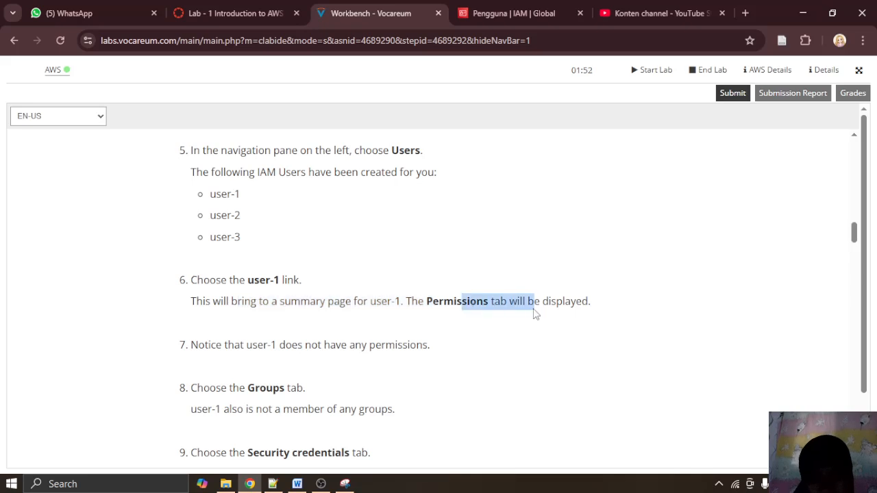
pyautogui.click(522, 3)
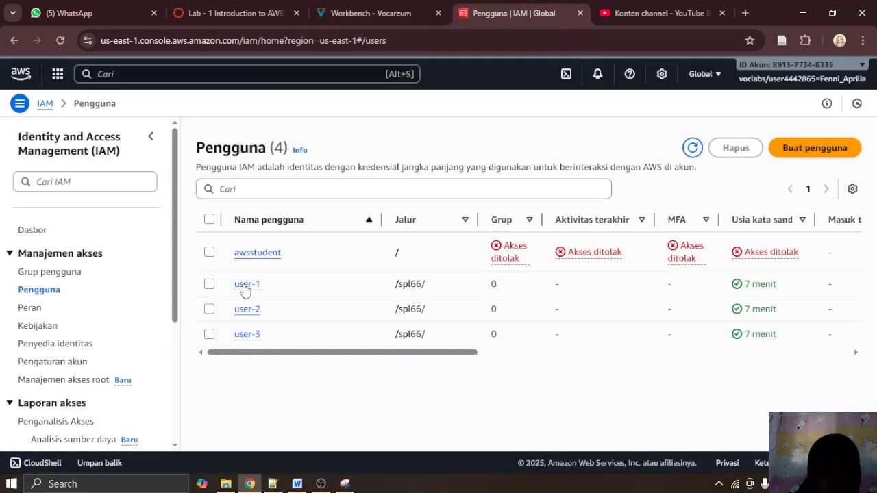
pyautogui.click(244, 285)
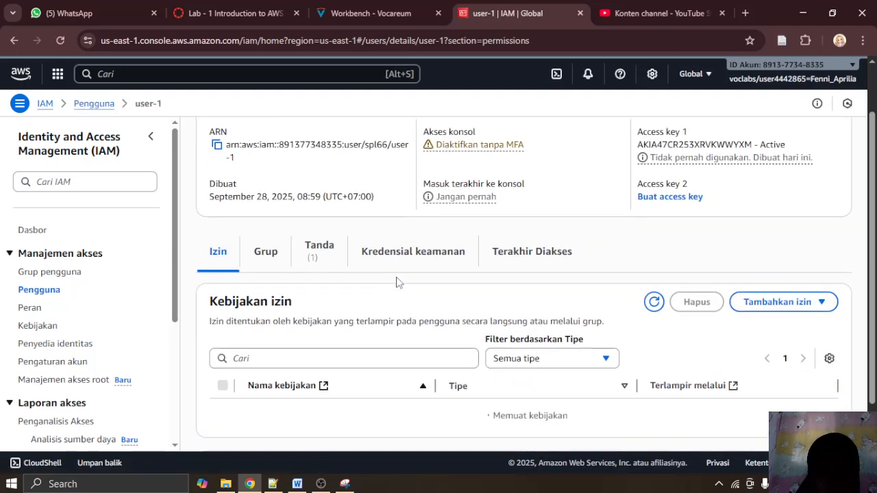
# Step: Compare user-1's page with Task 1 step 6 and paste its summary screenshot below the users list capture in the Word lab report
pyautogui.click(378, 6)
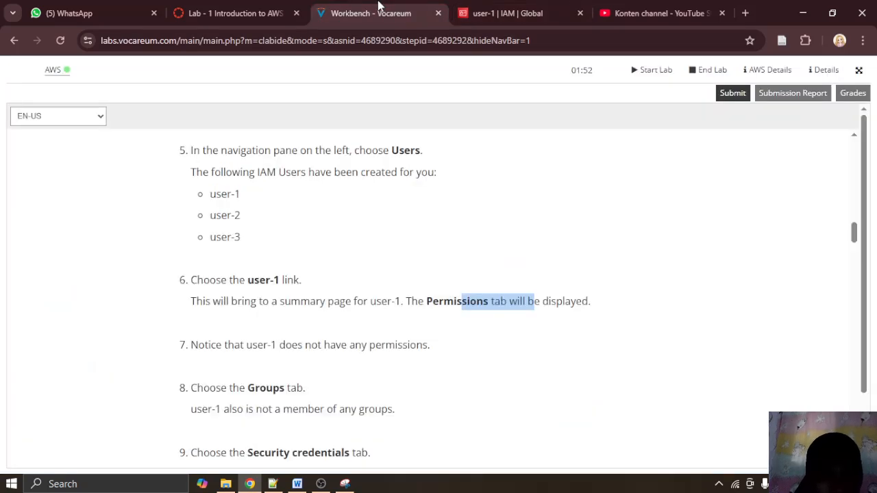
pyautogui.click(515, 7)
pyautogui.scroll(-2, 485, 302)
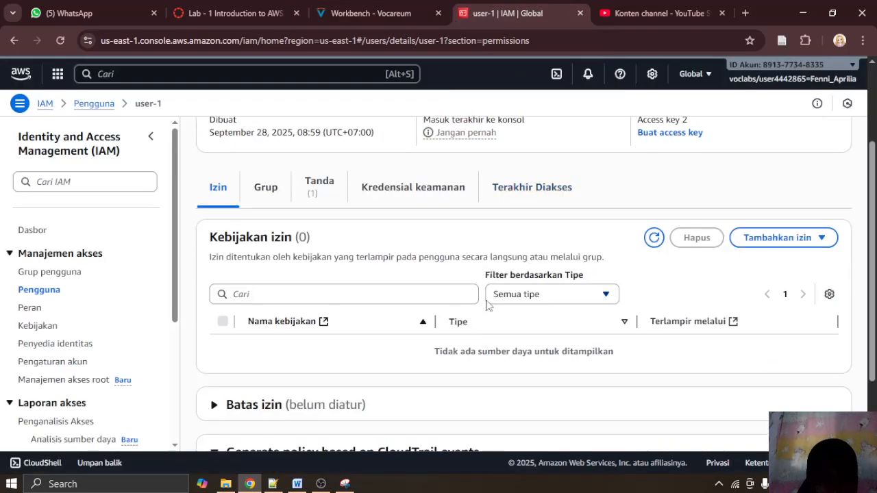
pyautogui.scroll(-1, 487, 304)
pyautogui.scroll(3, 487, 304)
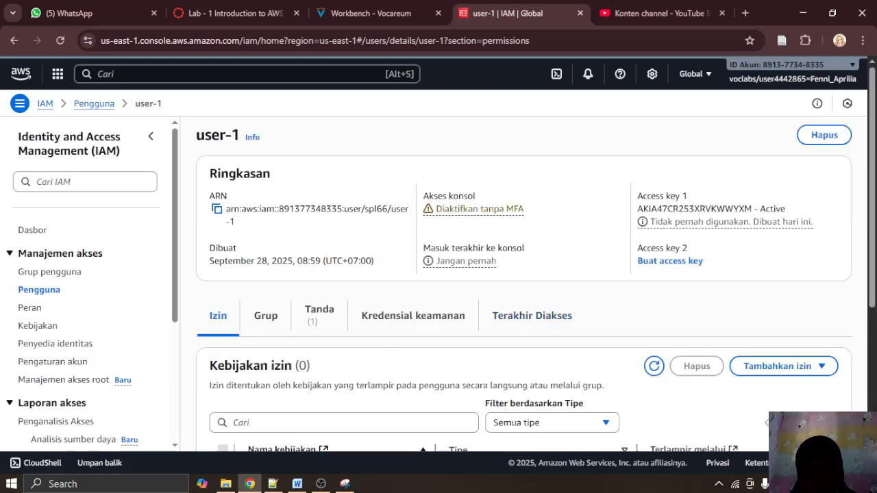
pyautogui.click(297, 484)
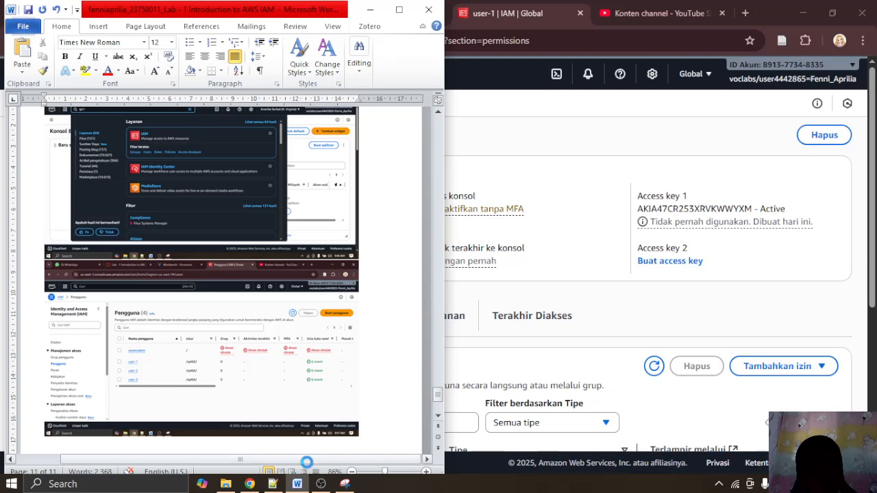
pyautogui.hotkey('ctrl', 'v')
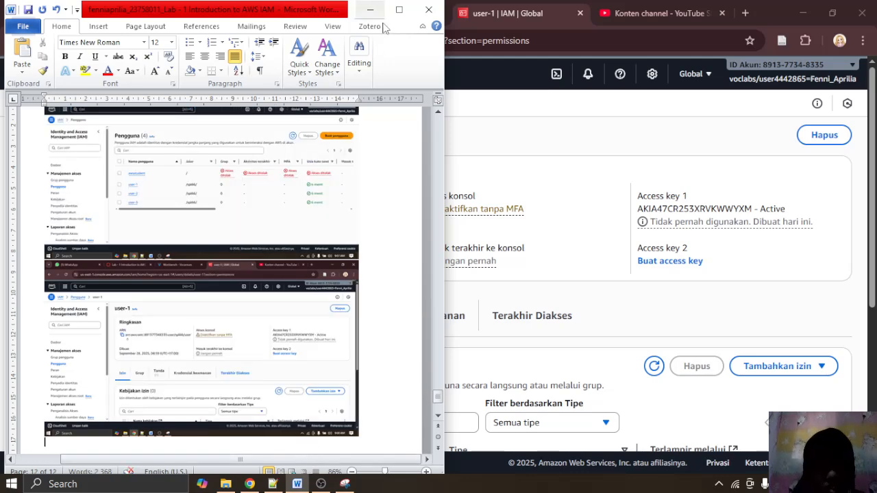
pyautogui.click(372, 11)
# Step: Read Task 1 step 7 in the lab instructions and examine the permissions policies of user-1 in the IAM console
pyautogui.click(376, 14)
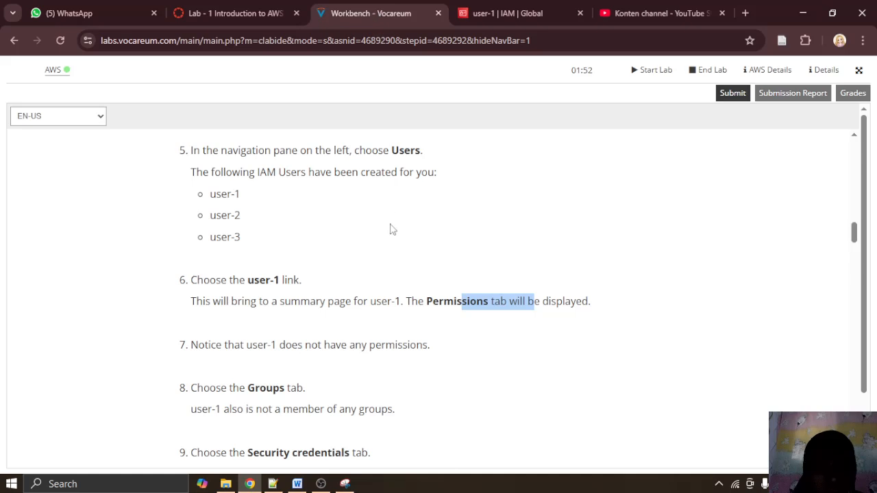
pyautogui.scroll(-2, 394, 236)
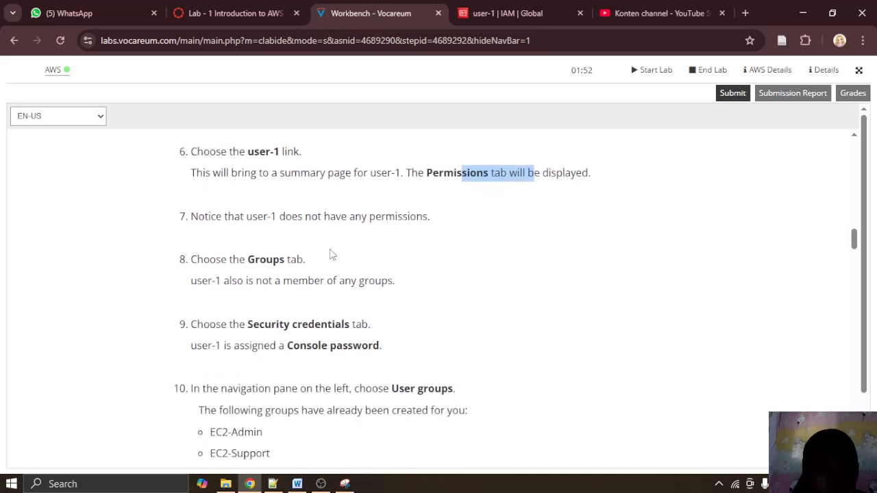
pyautogui.moveTo(240, 224); pyautogui.dragTo(395, 218)
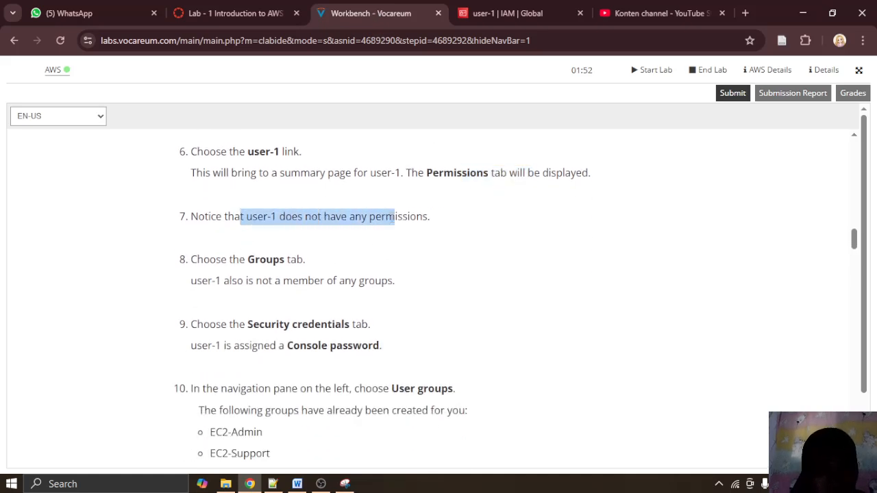
pyautogui.click(394, 249)
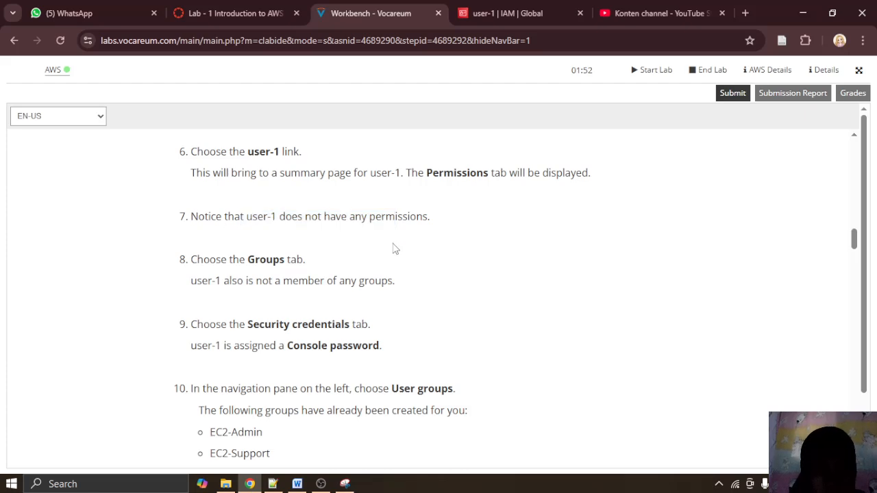
pyautogui.click(513, 12)
pyautogui.scroll(-2, 580, 211)
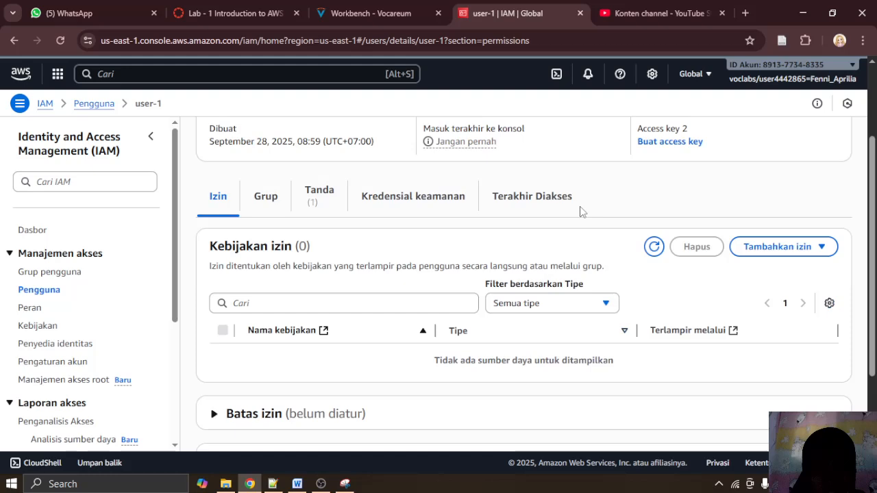
pyautogui.scroll(-1, 579, 212)
# Step: Read Task 1 step 8, display user-1's group memberships in IAM, and return to the lab instructions
pyautogui.click(367, 7)
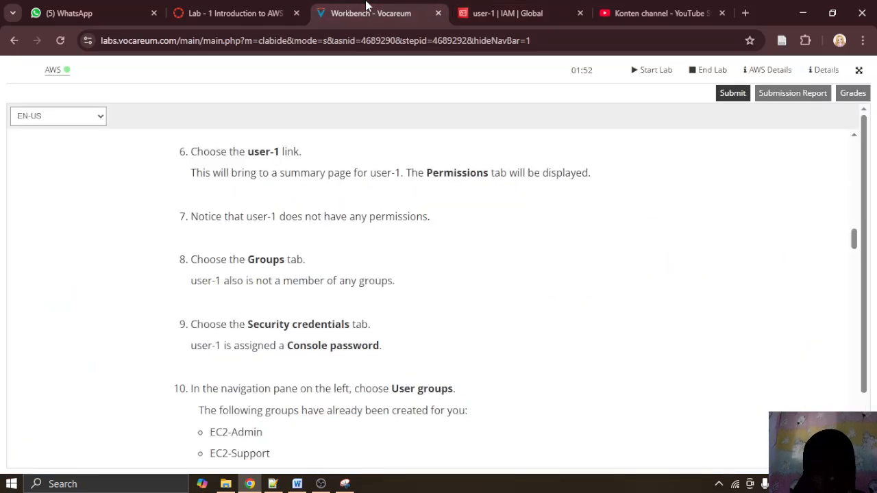
pyautogui.scroll(-2, 332, 221)
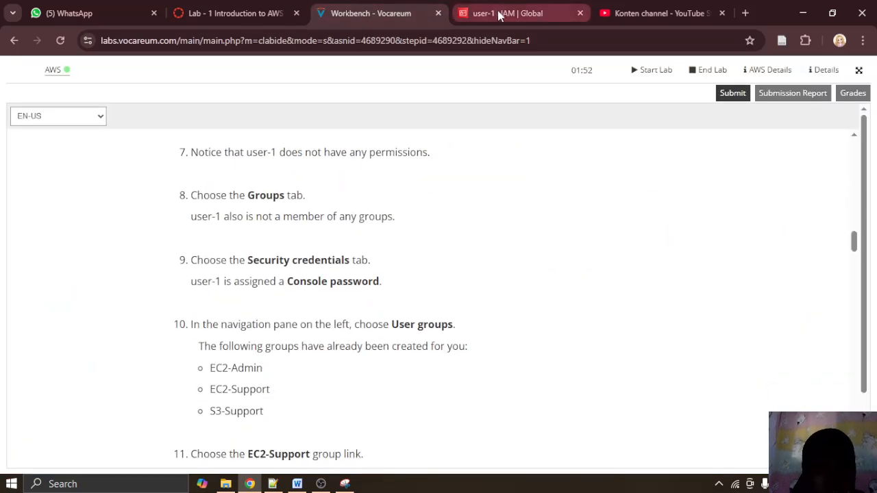
pyautogui.click(497, 11)
pyautogui.scroll(3, 411, 205)
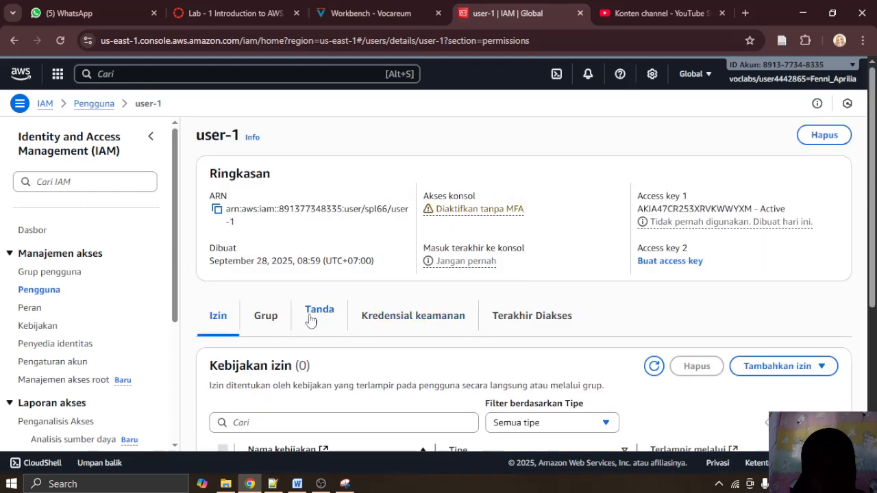
pyautogui.click(277, 321)
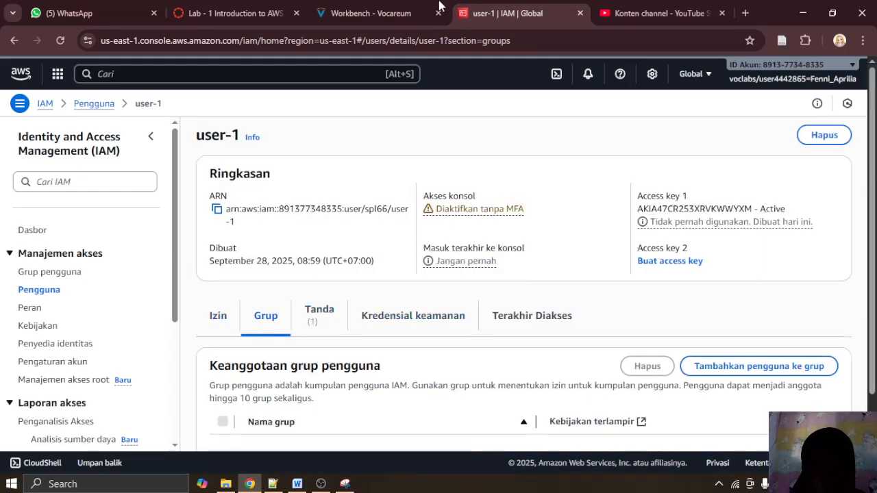
pyautogui.click(387, 8)
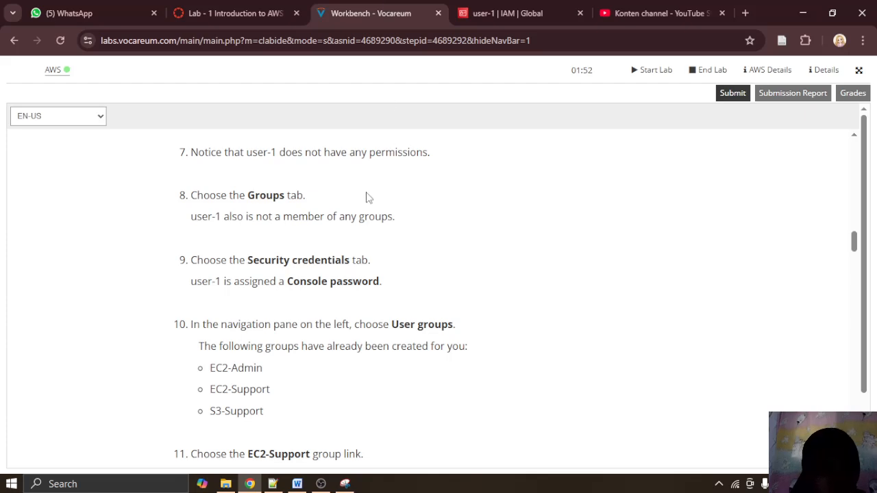
# Step: Show user-1's group memberships in IAM and paste their screenshot below the user-1 summary capture in the Word lab report
pyautogui.click(521, 13)
pyautogui.scroll(-3, 489, 211)
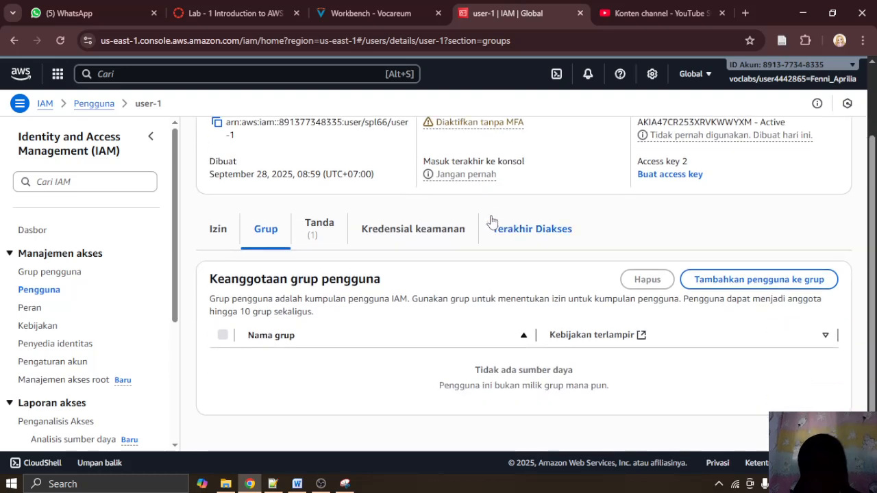
pyautogui.click(300, 484)
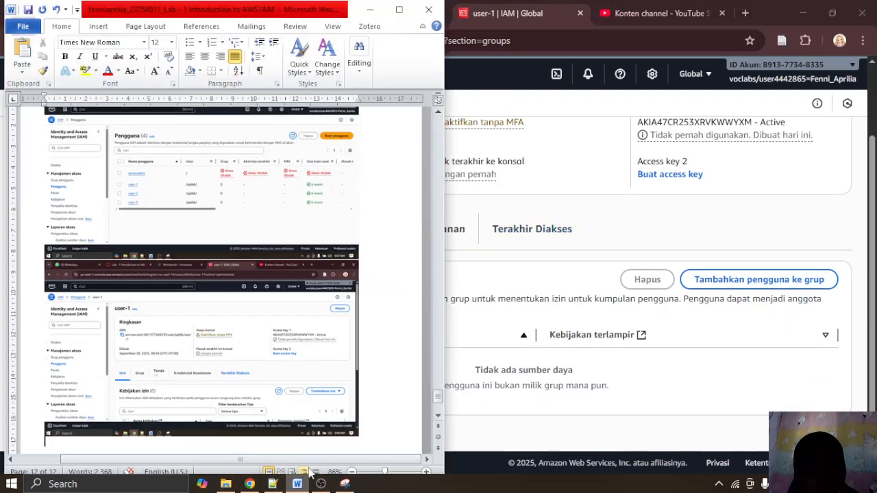
pyautogui.click(369, 9)
# Step: Read Task 1 step 9 in the lab instructions and display user-1's security credentials in the IAM console
pyautogui.click(387, 13)
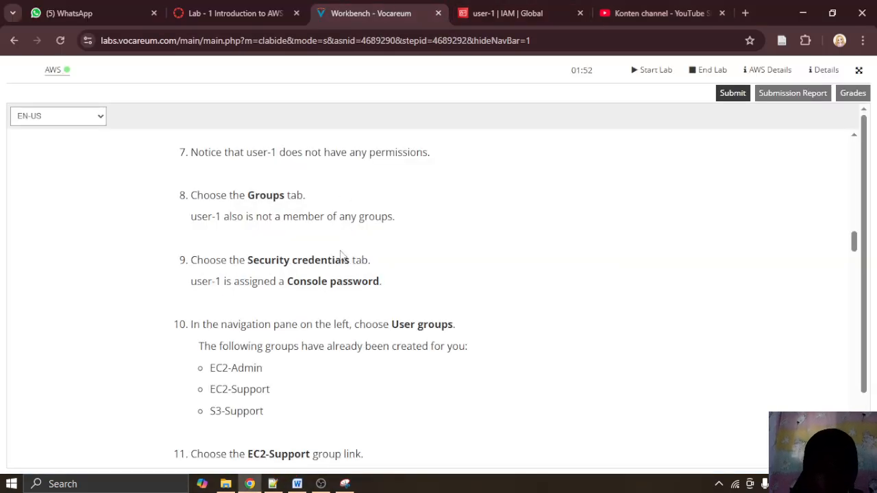
pyautogui.scroll(-1, 340, 255)
pyautogui.scroll(-1, 338, 255)
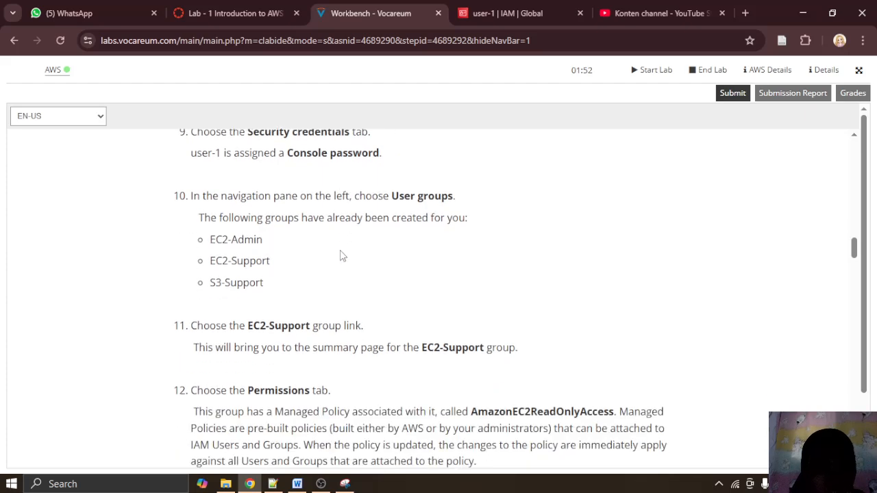
pyautogui.click(524, 11)
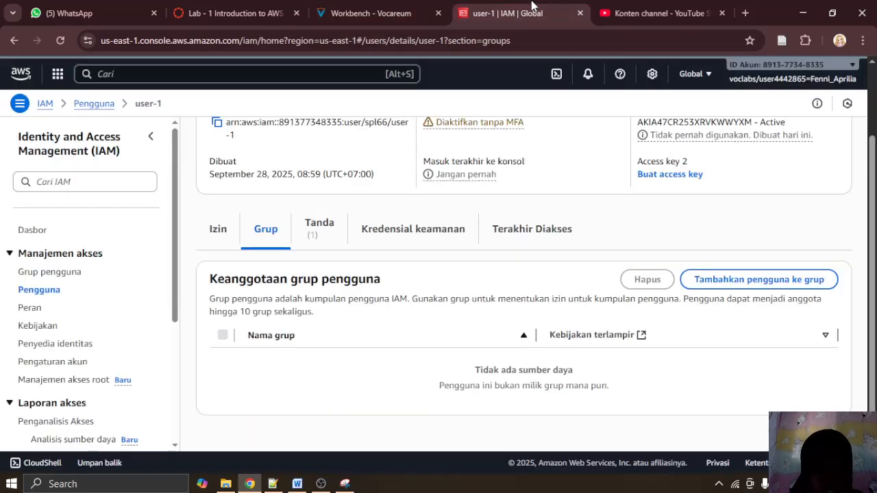
pyautogui.click(442, 231)
pyautogui.scroll(-1, 440, 278)
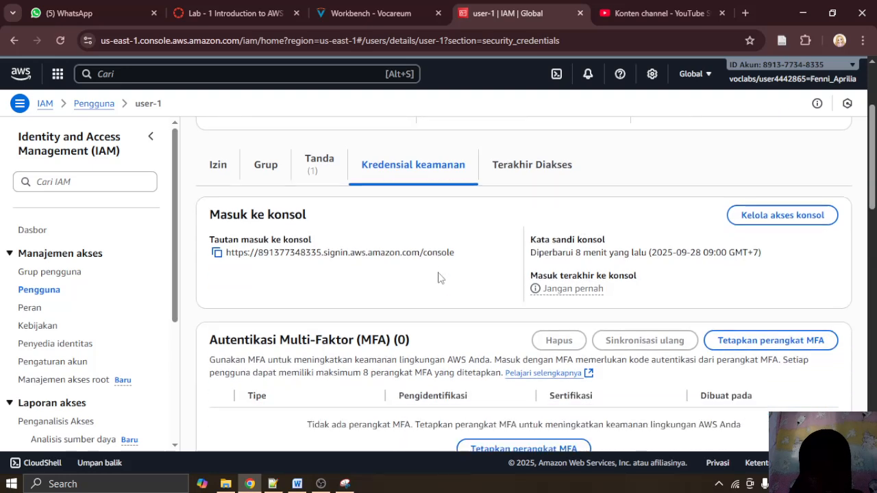
# Step: Paste the screenshot of user-1's security credentials below the group memberships capture in the Word lab report
pyautogui.click(299, 484)
pyautogui.hotkey('ctrl', 'v')
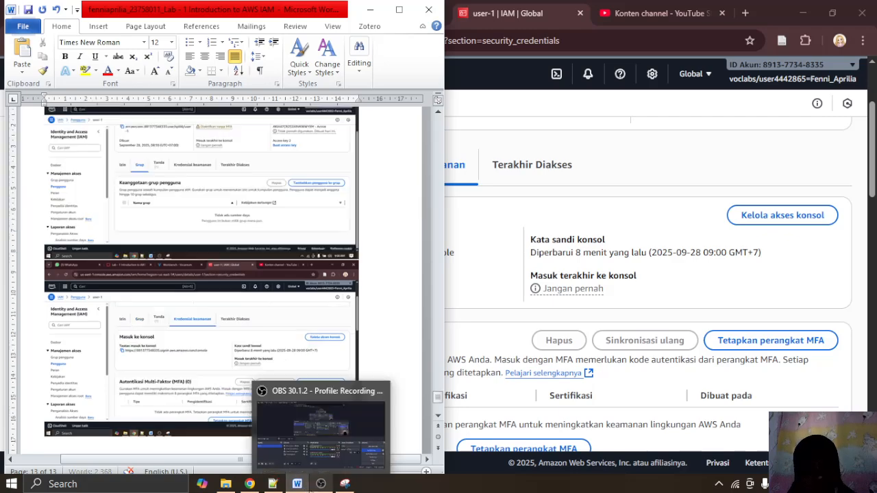
pyautogui.click(373, 10)
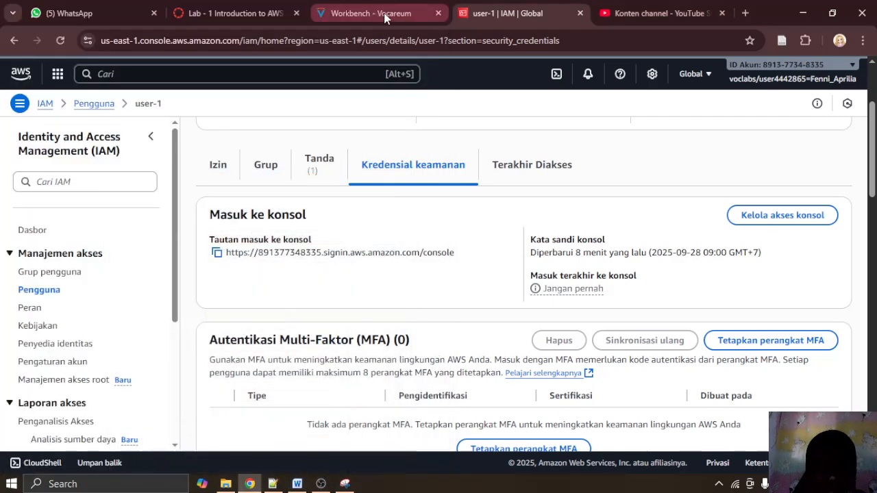
# Step: Reread Task 1 steps 8 and 9 and examine user-1's console sign-in, MFA and access key sections in IAM
pyautogui.click(360, 11)
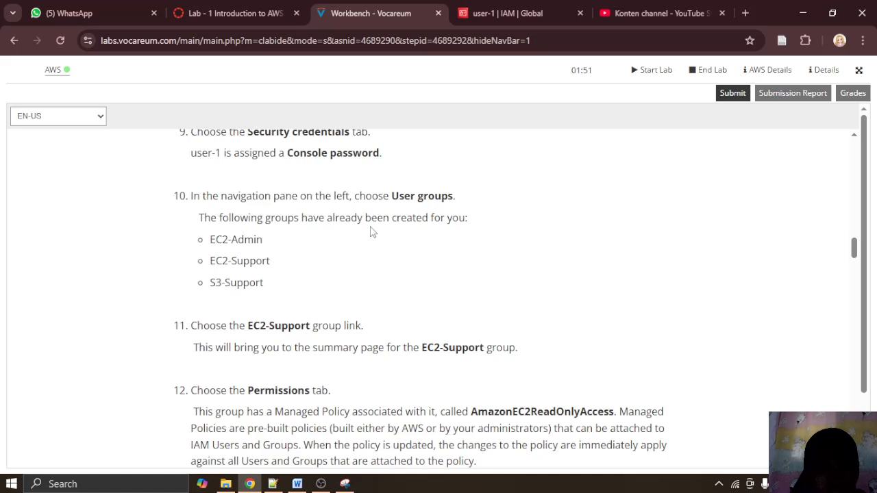
pyautogui.scroll(1, 372, 232)
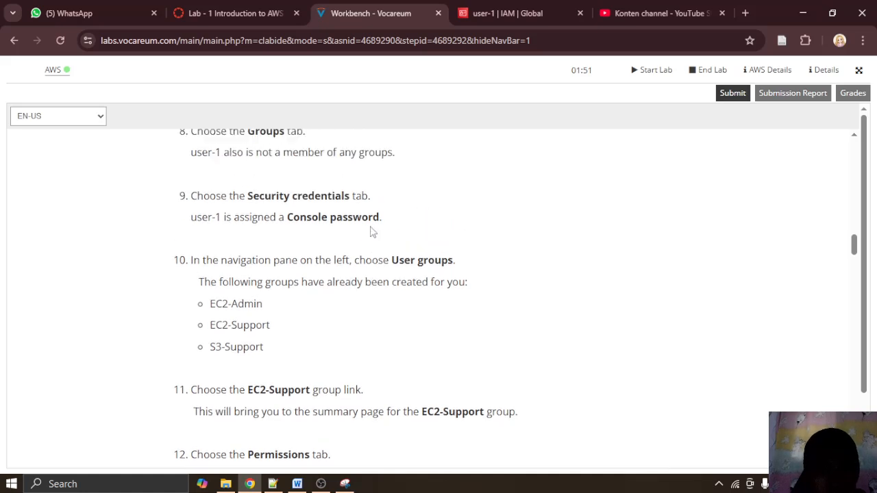
pyautogui.scroll(1, 372, 232)
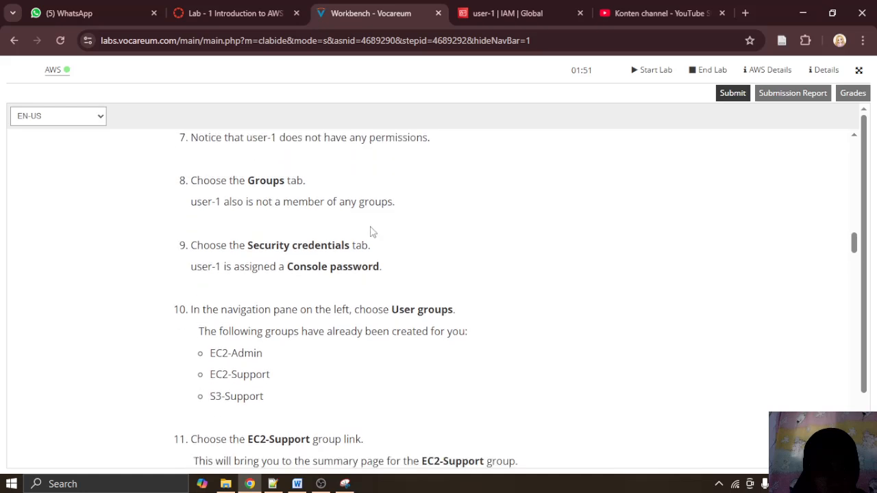
pyautogui.scroll(-1, 372, 232)
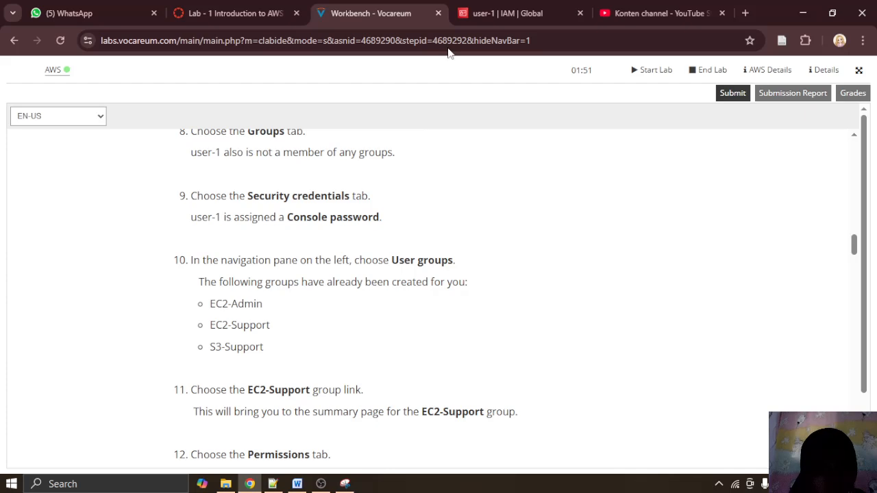
pyautogui.click(488, 8)
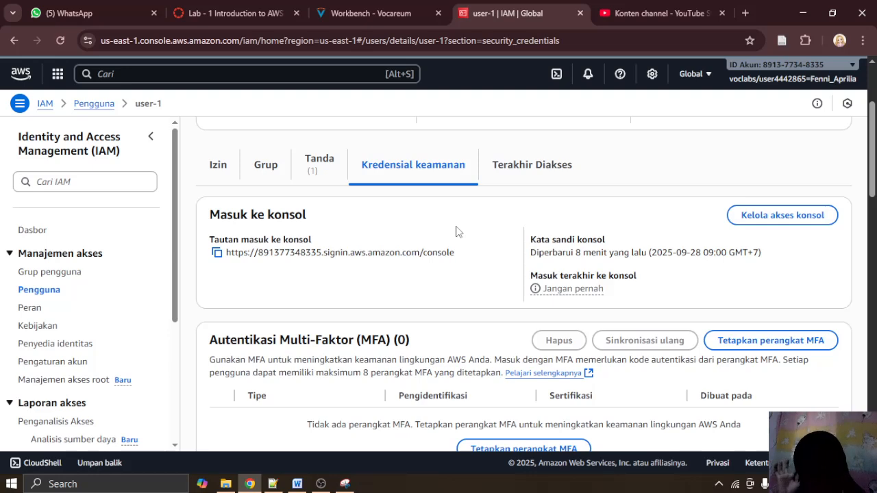
pyautogui.scroll(-2, 601, 250)
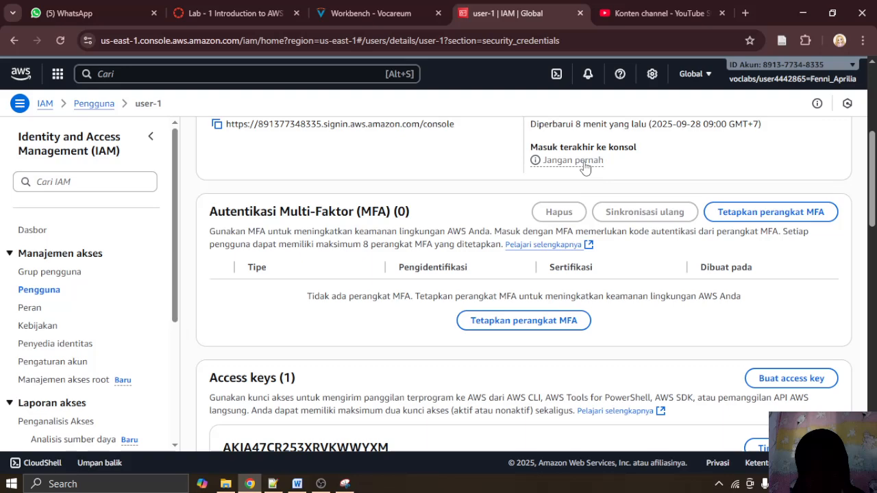
pyautogui.scroll(2, 665, 168)
pyautogui.scroll(-4, 656, 168)
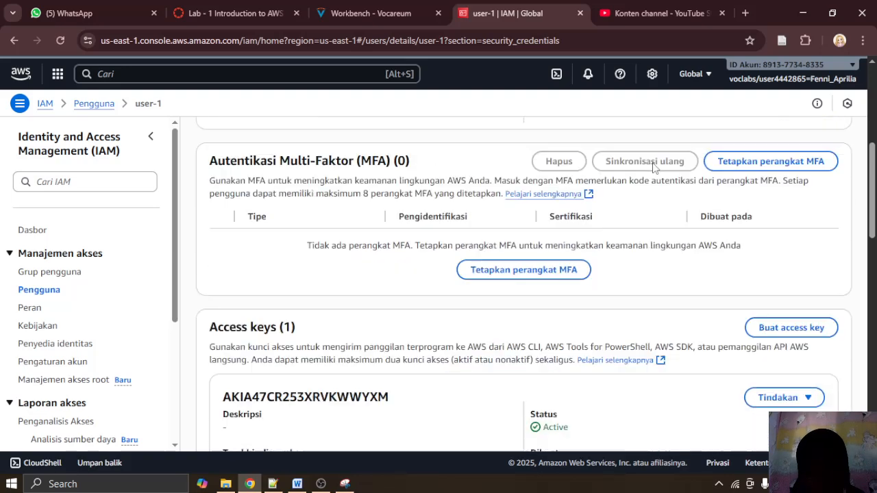
# Step: Open the IAM user groups list as Task 1 step 10 instructs and paste its screenshot at the end of the Word lab report
pyautogui.click(351, 9)
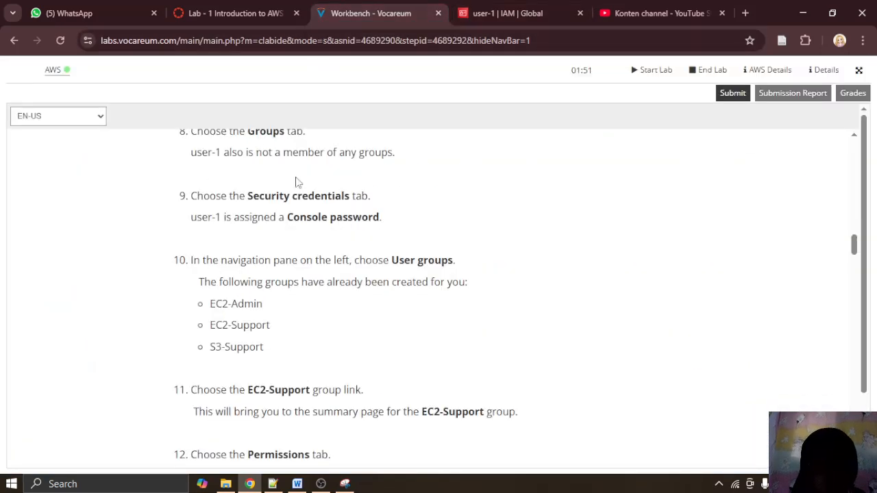
pyautogui.scroll(-1, 247, 238)
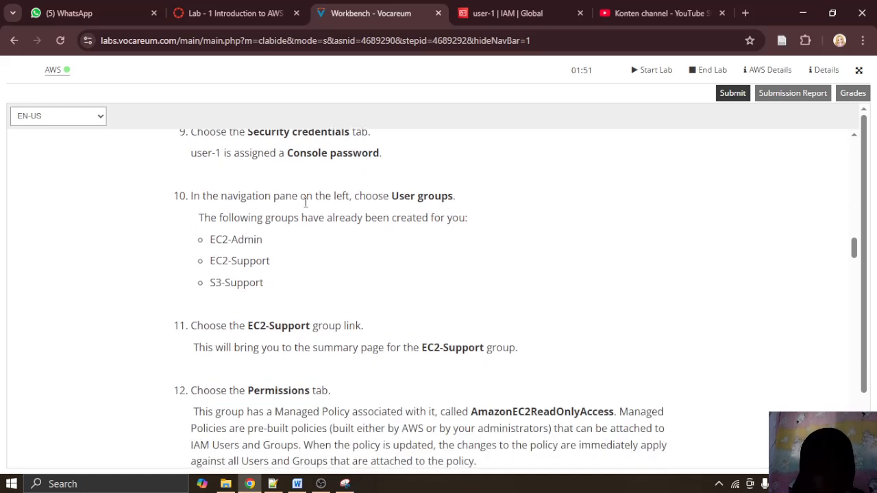
pyautogui.click(508, 13)
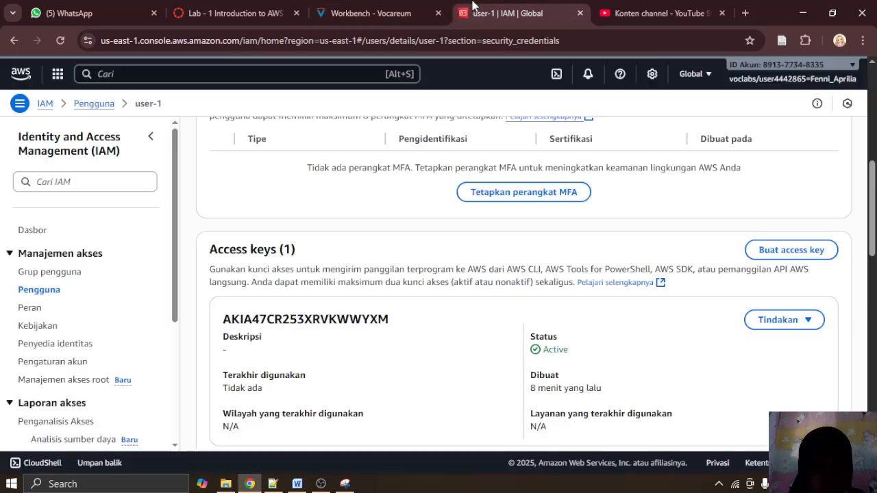
pyautogui.click(69, 274)
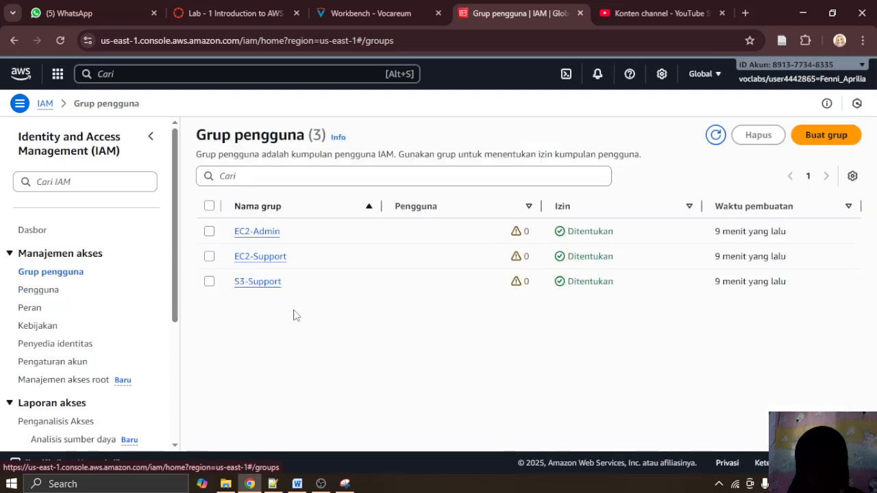
pyautogui.click(297, 484)
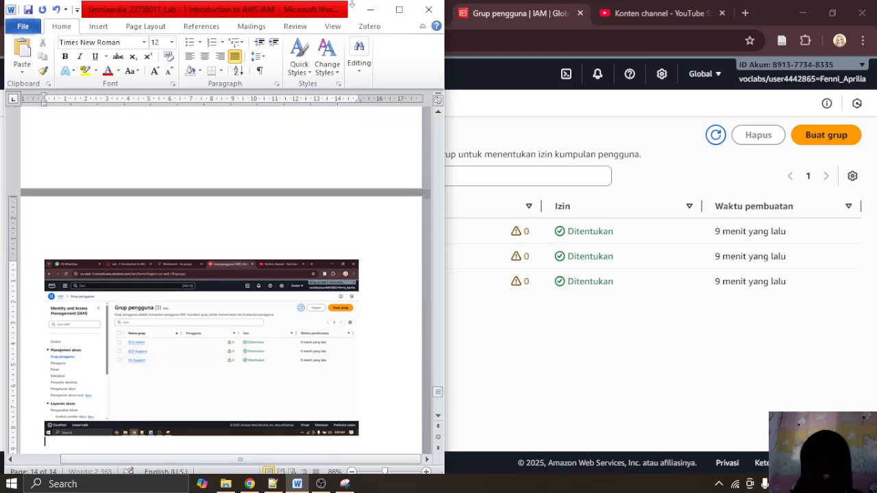
pyautogui.click(370, 10)
# Step: Read Task 1 steps 10 to 12 and compare the groups named in step 10 with the IAM user groups list
pyautogui.click(385, 14)
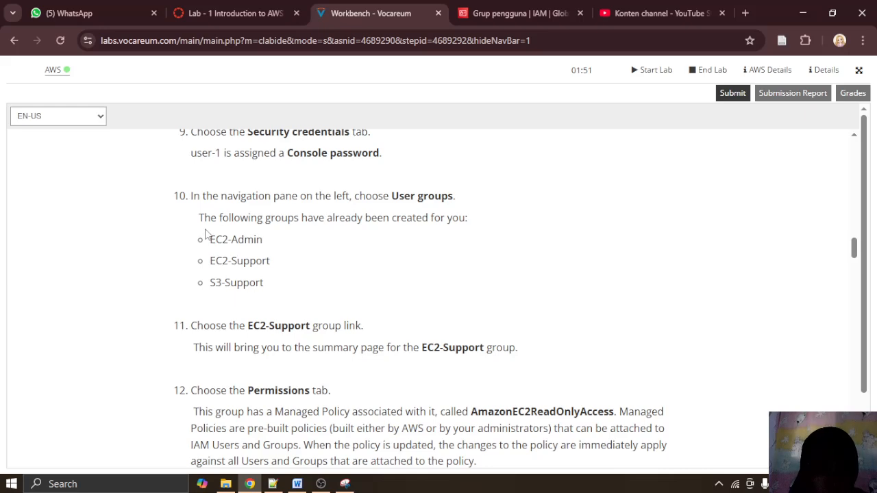
pyautogui.scroll(-1, 207, 235)
pyautogui.scroll(-2, 208, 234)
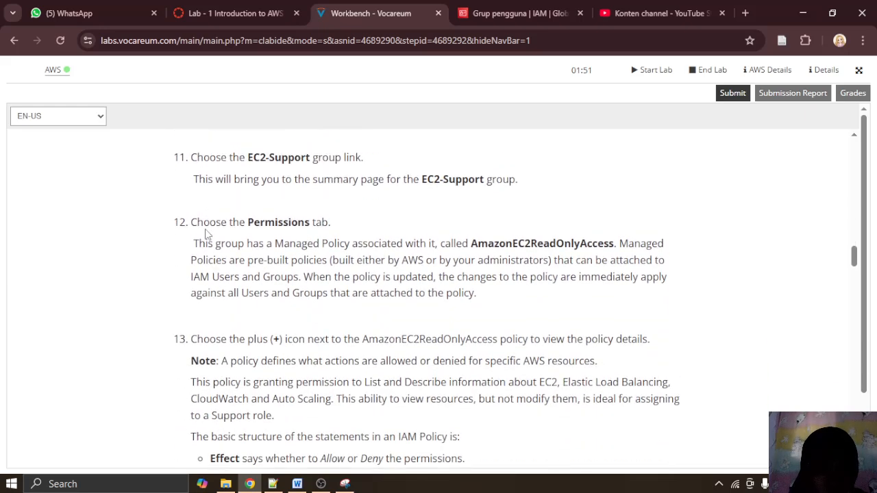
pyautogui.scroll(1, 205, 233)
pyautogui.scroll(2, 384, 103)
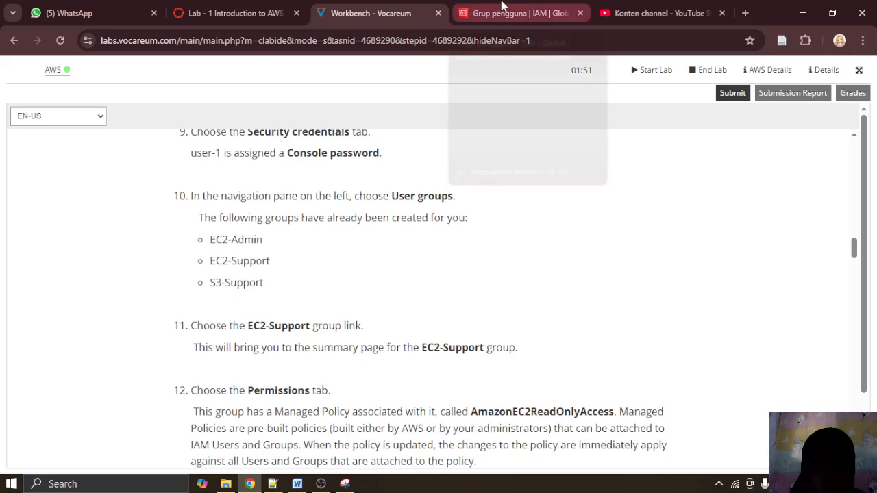
pyautogui.click(501, 10)
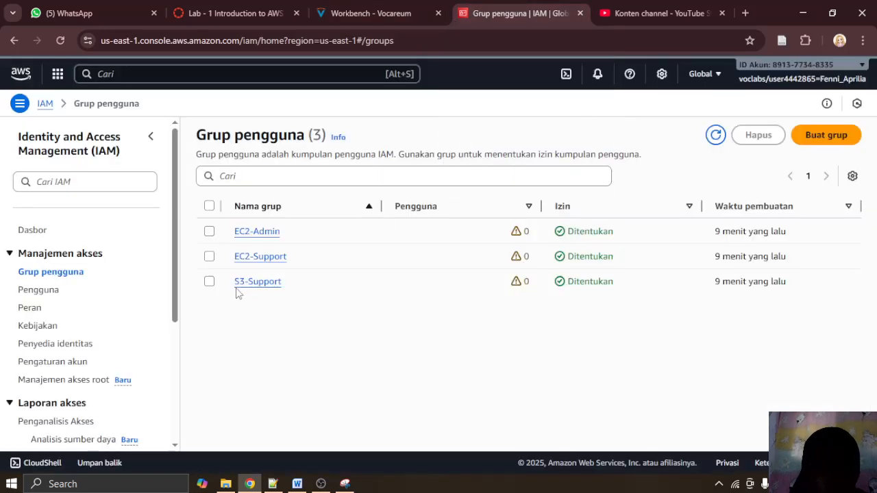
# Step: Read Task 1 step 11 and open the EC2-Support group from the IAM user groups list
pyautogui.click(376, 8)
pyautogui.scroll(-1, 309, 259)
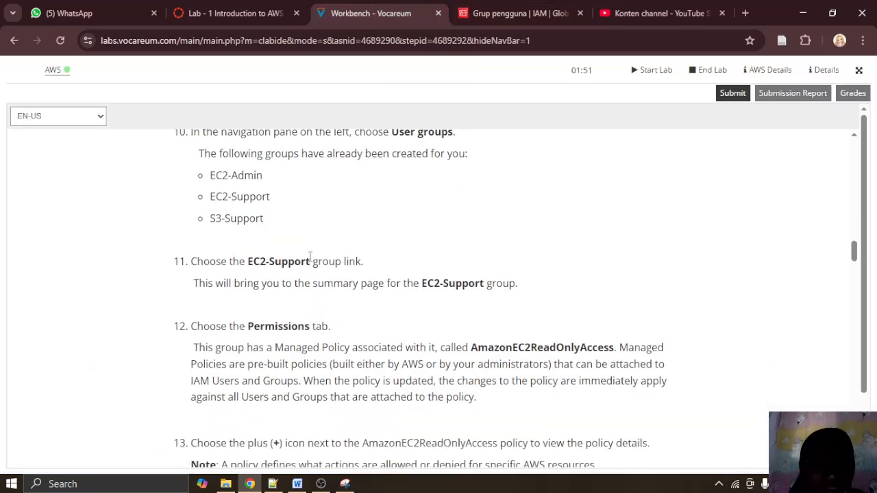
pyautogui.click(511, 13)
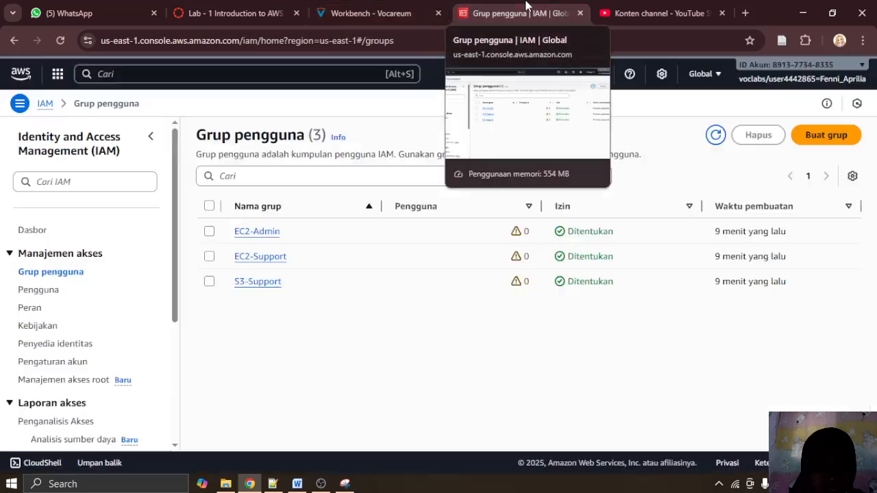
pyautogui.click(259, 259)
# Step: Reread Task 1 step 11 and examine the EC2-Support group's summary page in IAM
pyautogui.click(370, 7)
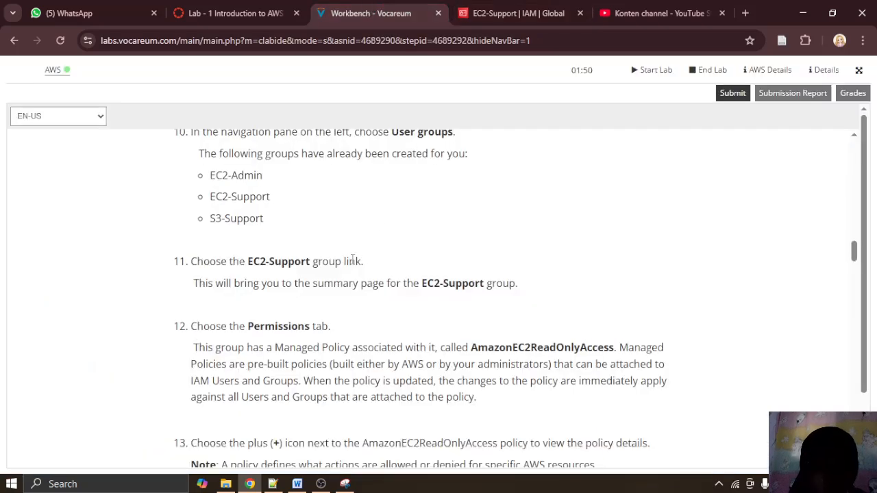
pyautogui.scroll(-1, 352, 260)
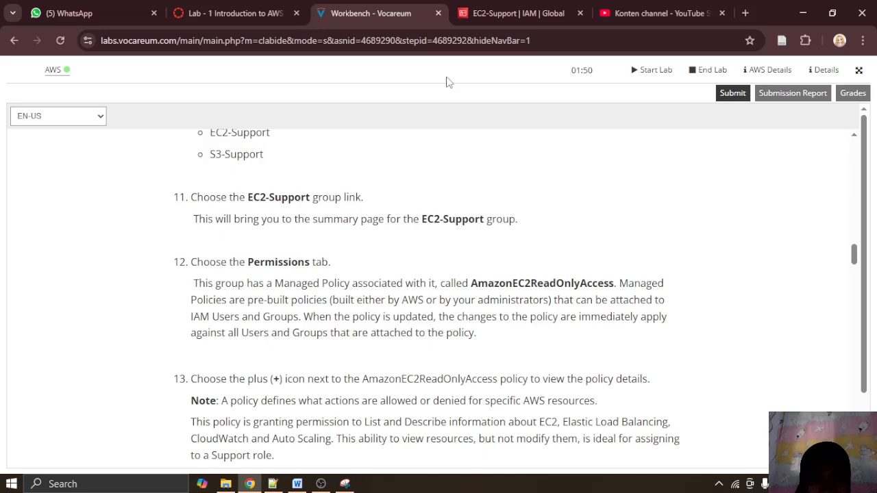
pyautogui.click(489, 6)
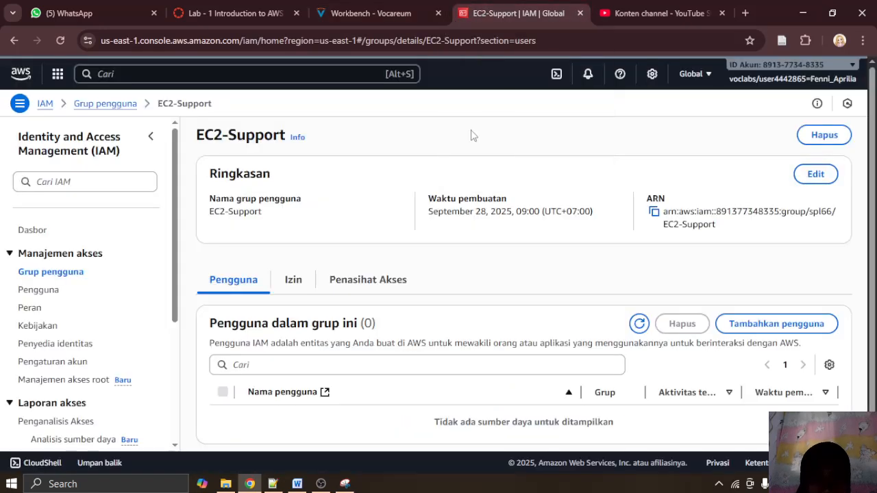
pyautogui.scroll(-1, 491, 231)
pyautogui.scroll(1, 489, 219)
pyautogui.click(377, 10)
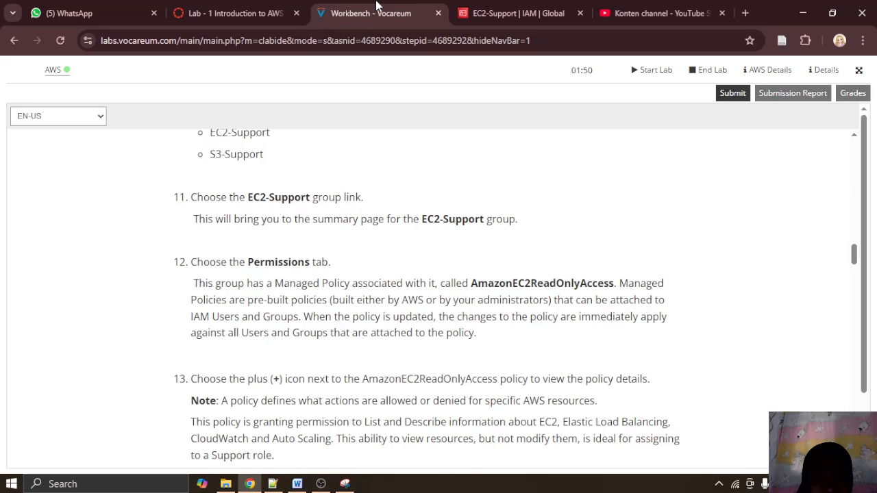
# Step: Read Task 1 step 12 and display the EC2-Support group's permissions in the IAM console
pyautogui.scroll(-1, 405, 274)
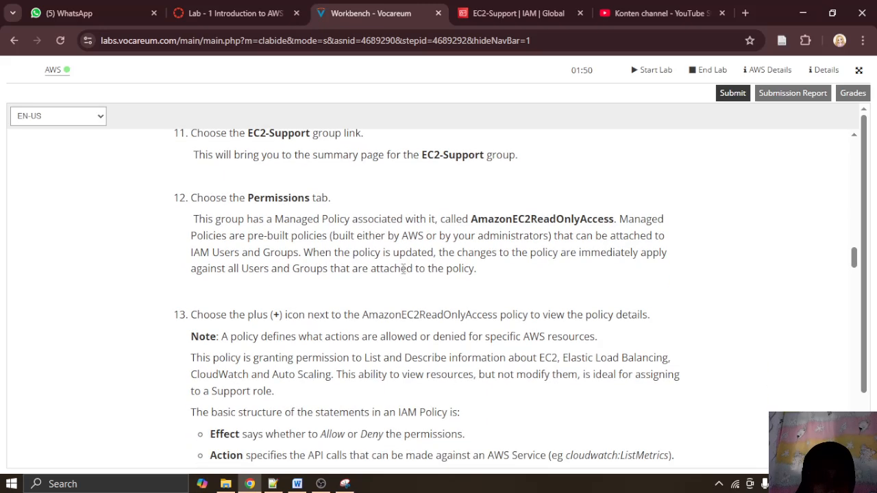
pyautogui.click(510, 13)
pyautogui.click(308, 285)
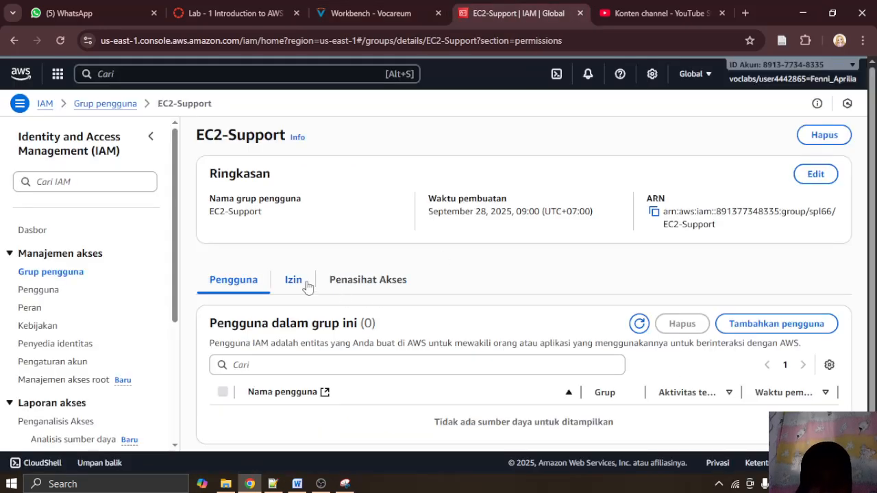
# Step: Reread the Task 1 step 12 explanation of the AmazonEC2ReadOnlyAccess managed policy in the lab instructions
pyautogui.click(370, 12)
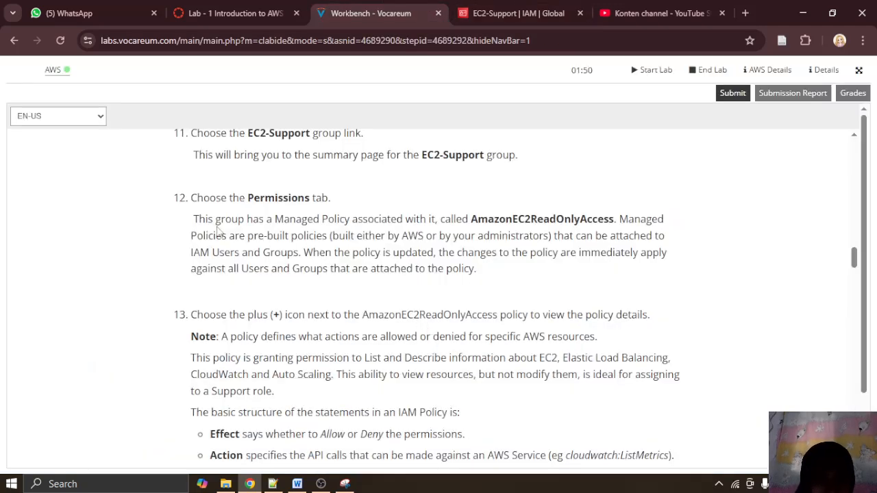
pyautogui.moveTo(225, 219); pyautogui.dragTo(407, 217)
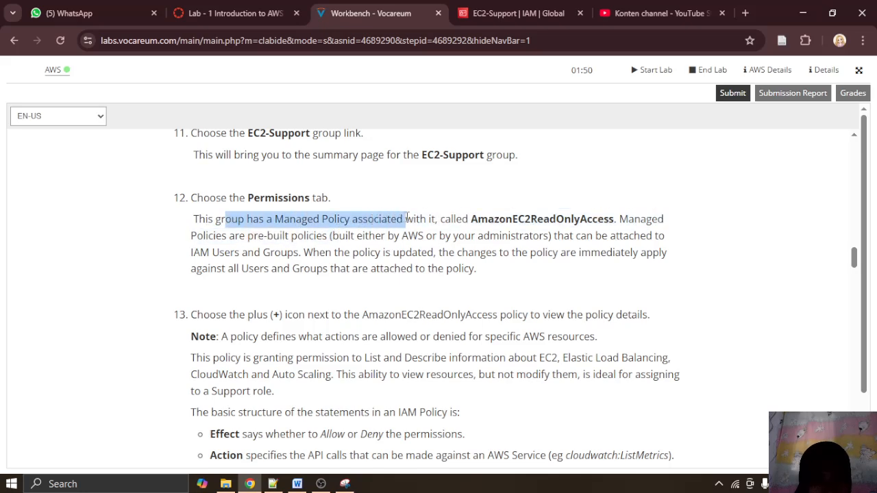
pyautogui.click(399, 235)
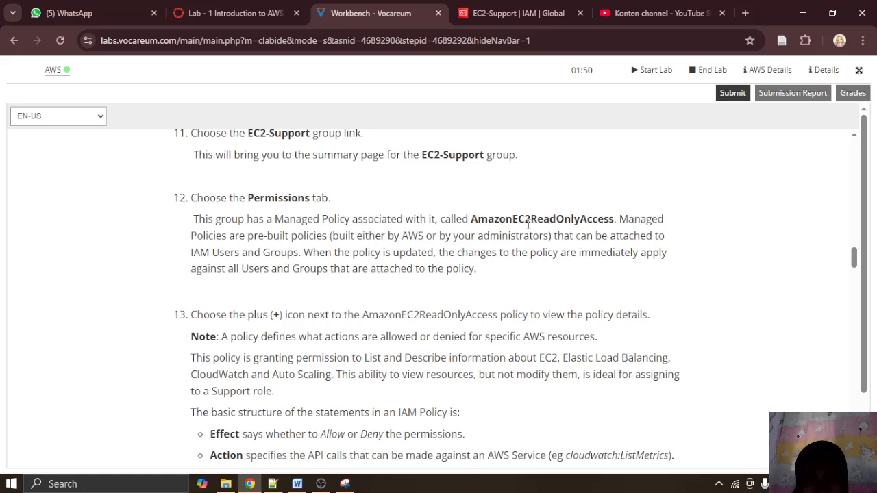
# Step: Compare the EC2-Support group's attached permissions in IAM with the managed policy explanation in Task 1 step 12
pyautogui.click(483, 8)
pyautogui.scroll(-1, 498, 340)
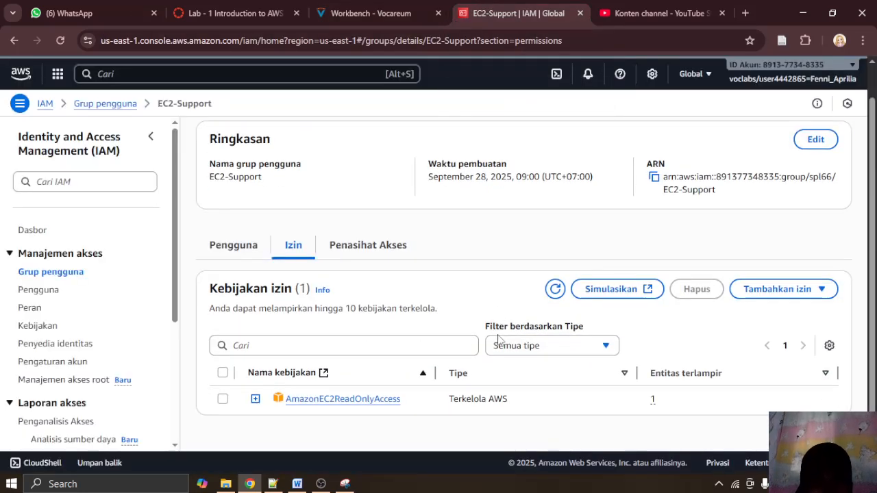
pyautogui.click(370, 13)
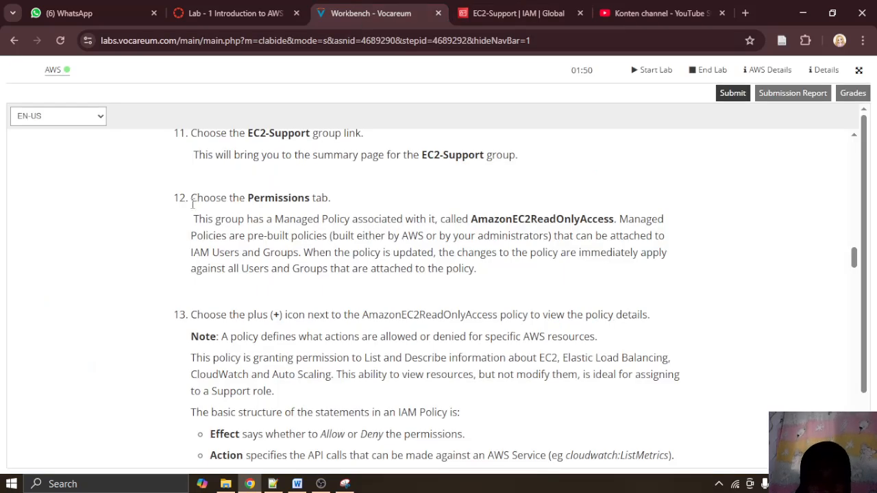
pyautogui.moveTo(214, 235); pyautogui.dragTo(379, 252)
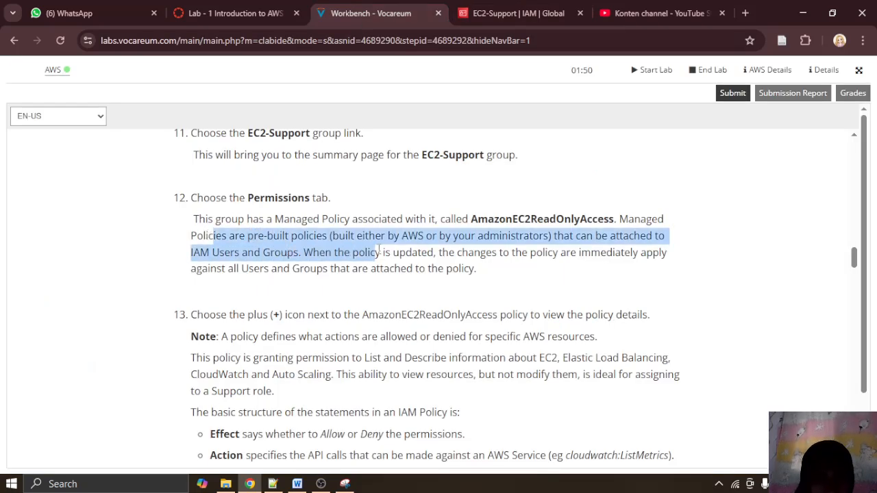
pyautogui.click(321, 484)
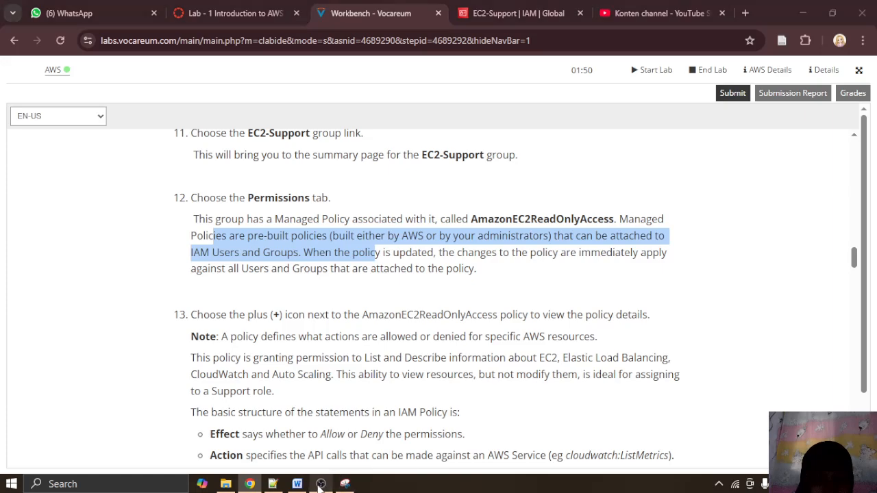
pyautogui.click(861, 350)
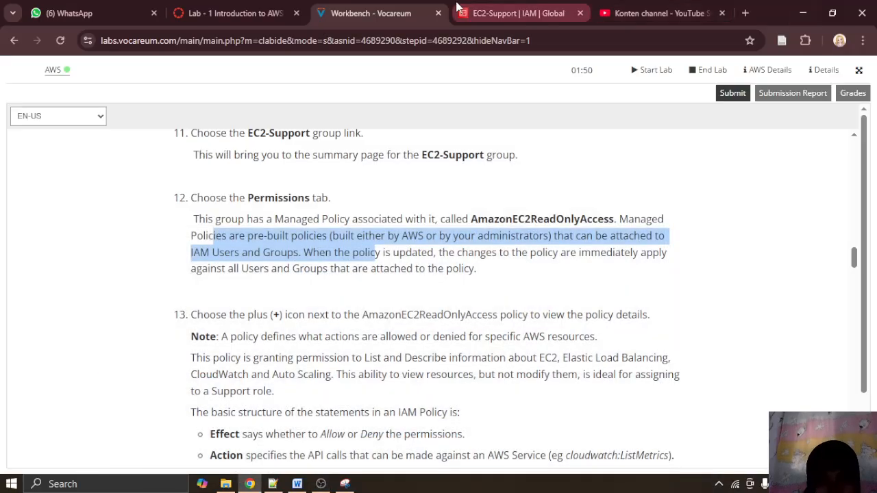
# Step: Expand the AmazonEC2ReadOnlyAccess policy in the EC2-Support group's permissions and examine its JSON statements
pyautogui.click(497, 16)
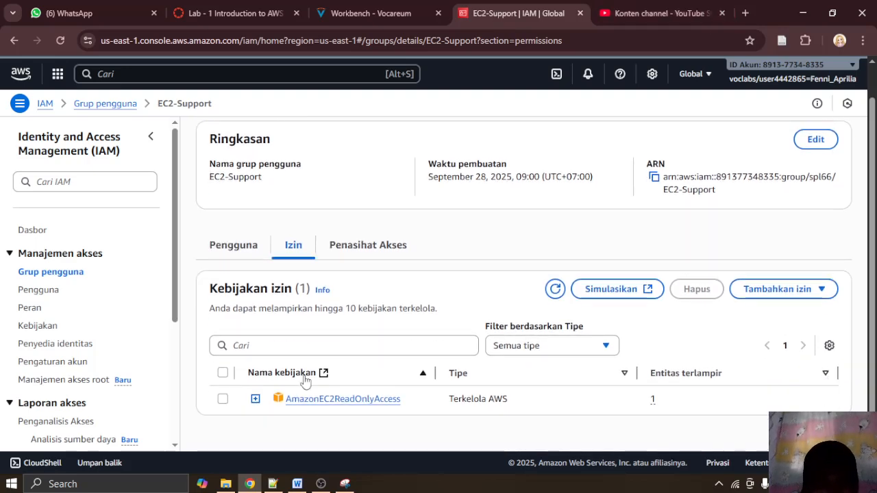
pyautogui.click(256, 399)
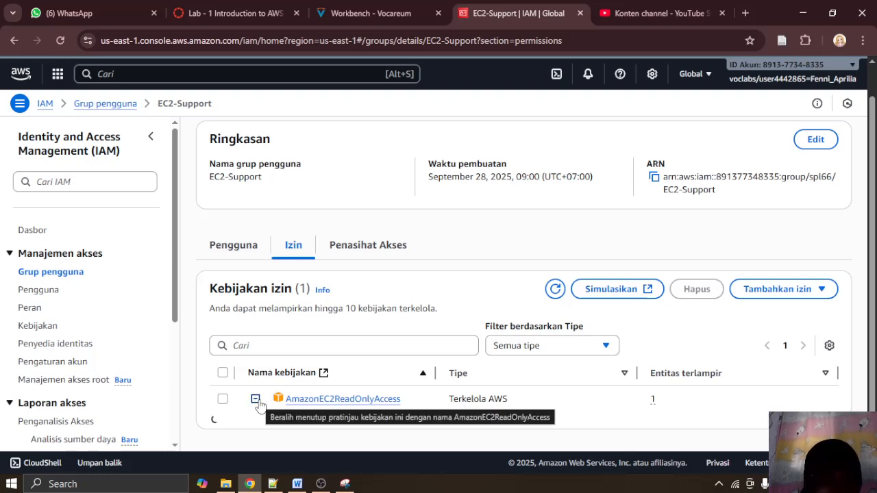
pyautogui.scroll(-4, 441, 313)
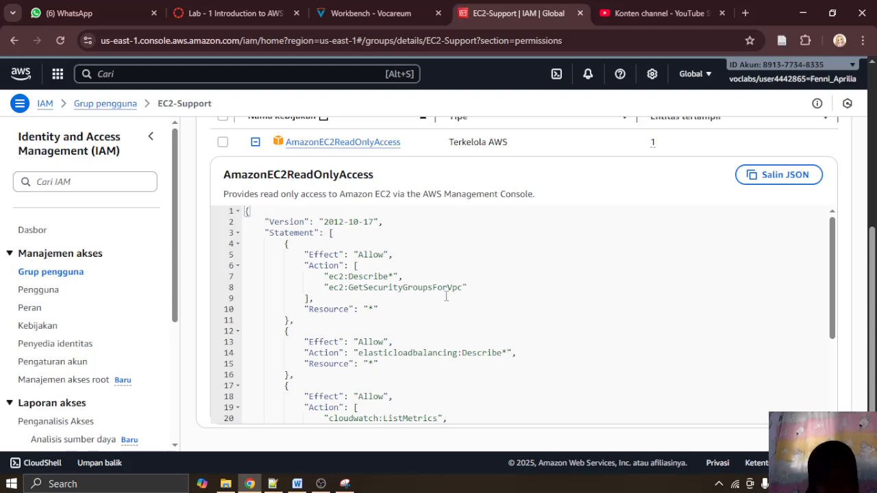
pyautogui.scroll(-5, 446, 296)
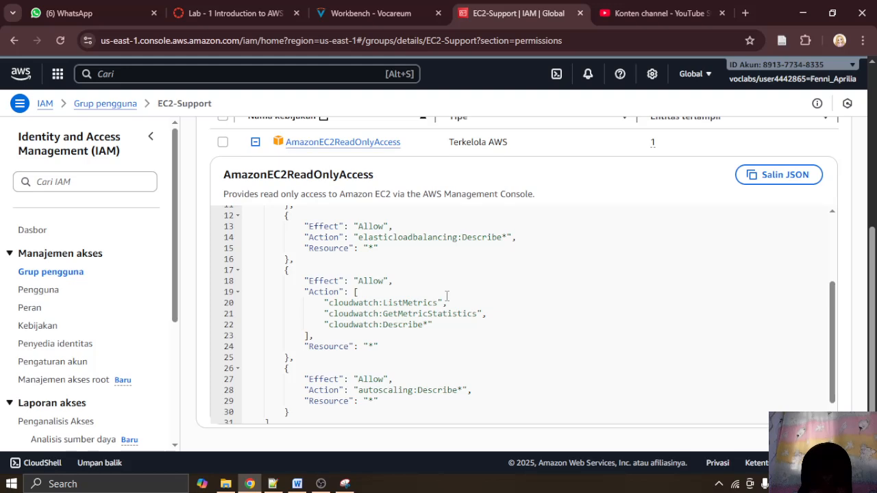
pyautogui.scroll(5, 447, 296)
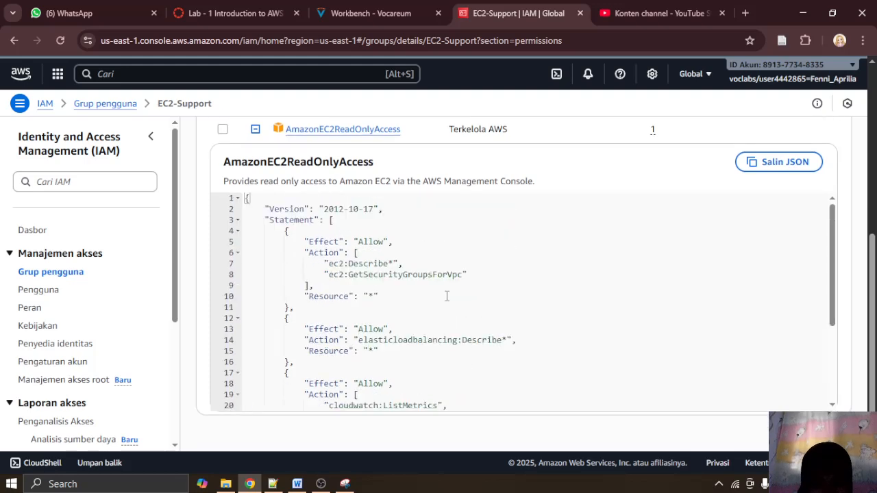
# Step: Switch to Word and paste the screenshot of the AmazonEC2ReadOnlyAccess policy details below the user groups screenshot
pyautogui.click(297, 483)
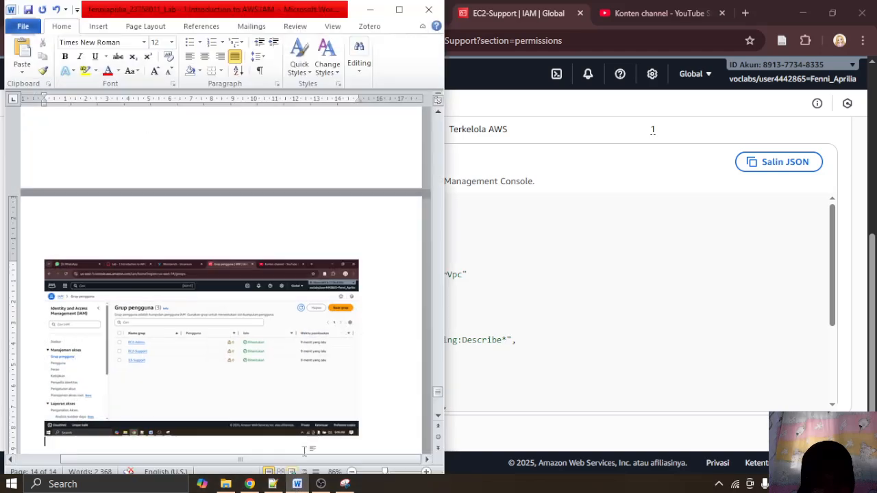
pyautogui.hotkey('ctrl', 'v')
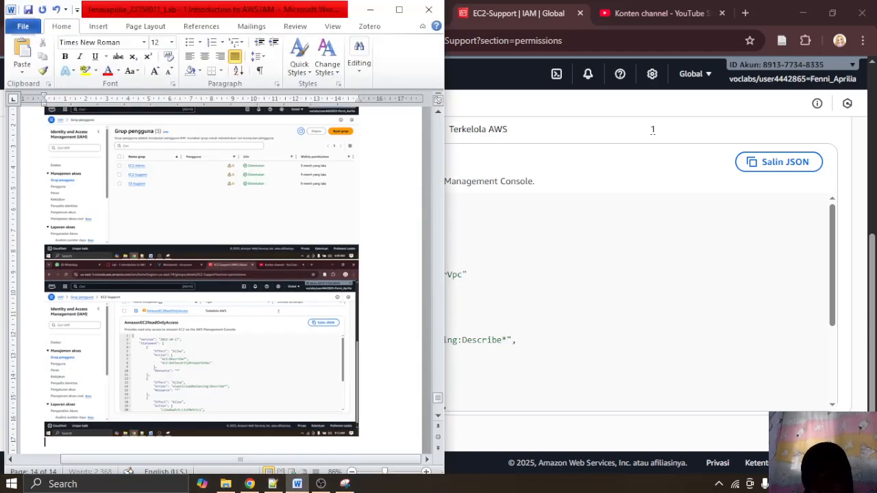
pyautogui.click(370, 10)
# Step: Read Task 1 steps 13 and 14 in the lab instructions, then hide the AmazonEC2ReadOnlyAccess policy details in IAM
pyautogui.click(370, 13)
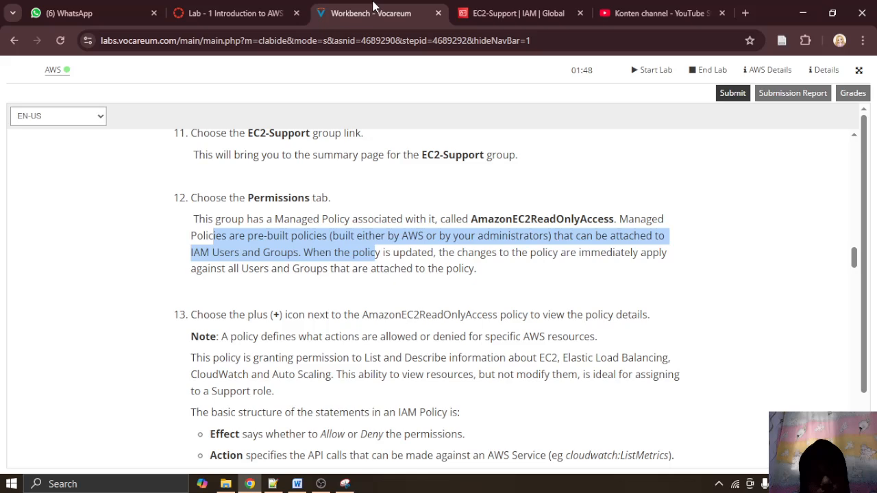
pyautogui.click(383, 314)
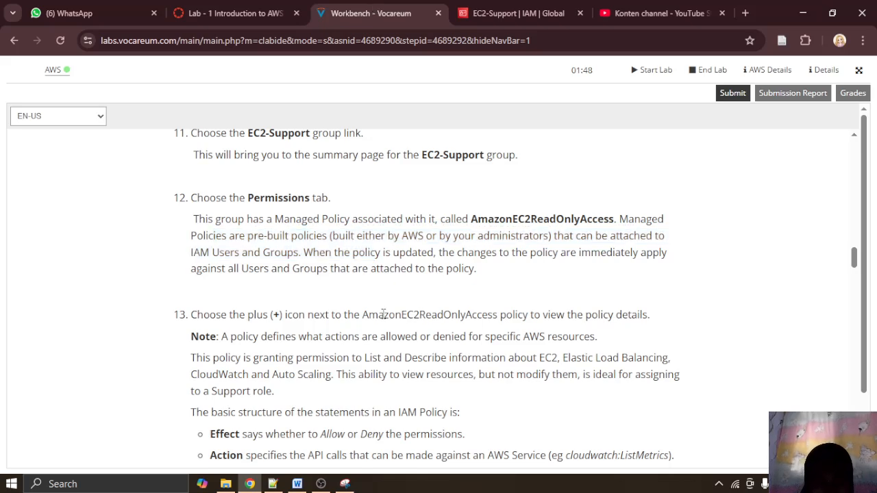
pyautogui.scroll(-4, 384, 314)
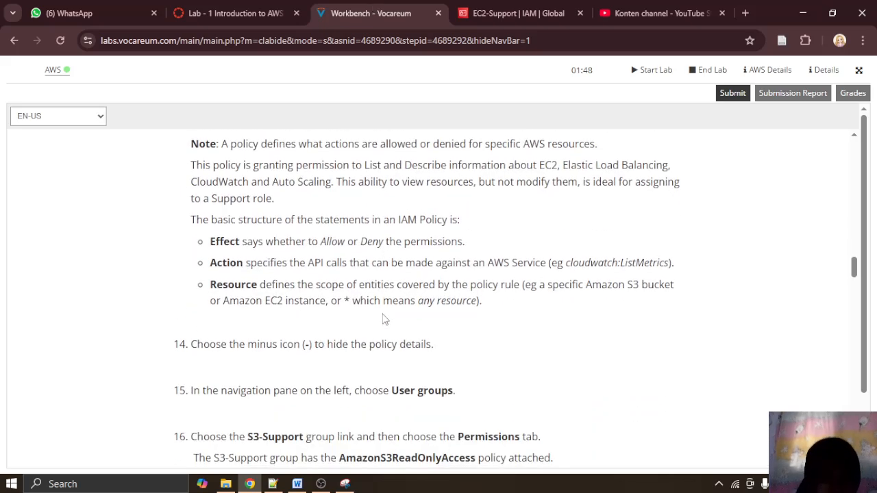
pyautogui.click(487, 7)
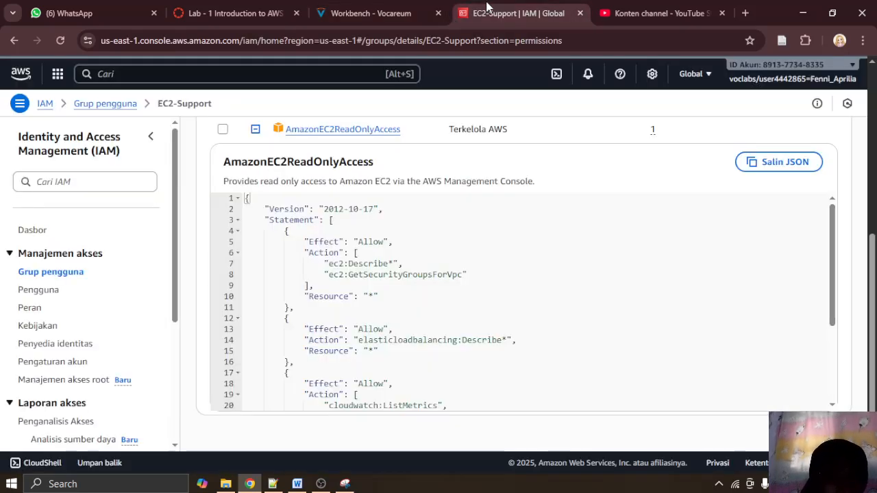
pyautogui.click(382, 9)
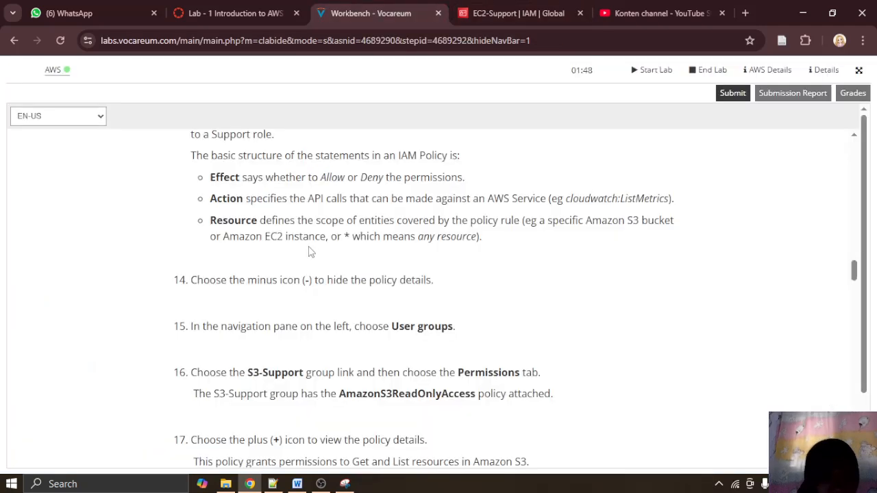
pyautogui.click(533, 7)
pyautogui.scroll(3, 281, 240)
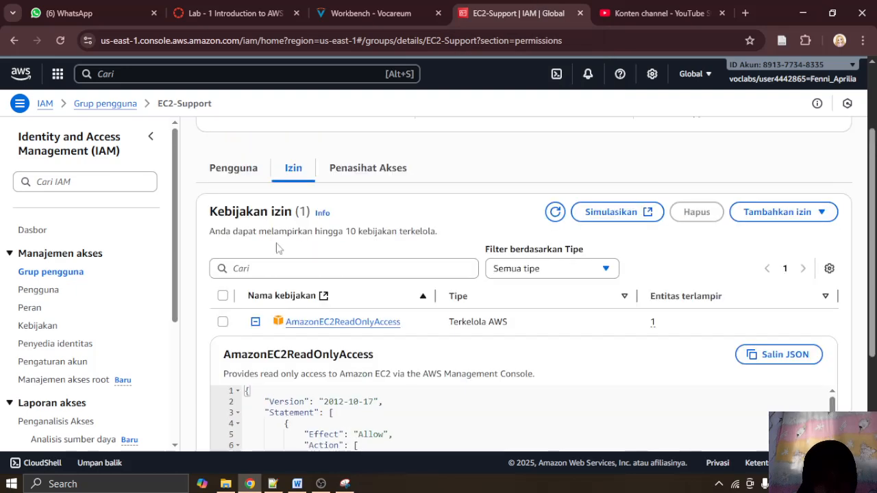
pyautogui.click(255, 322)
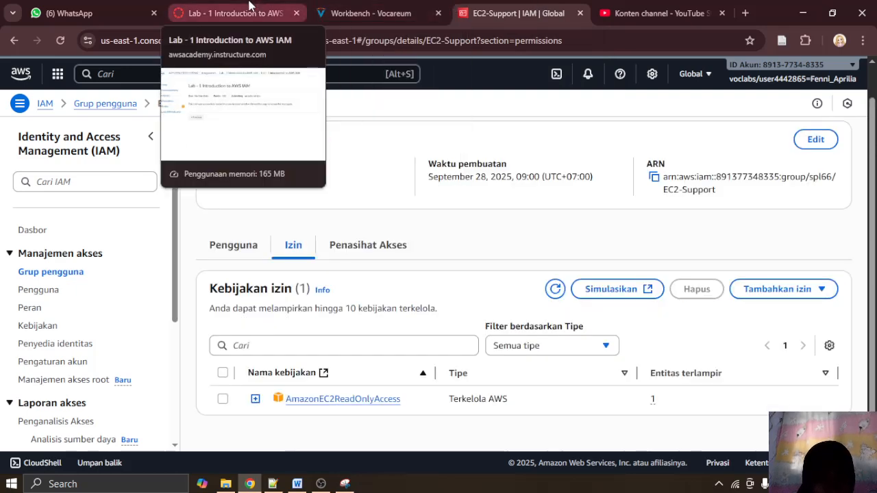
# Step: Read Task 1 step 15 and return to the IAM user groups list
pyautogui.click(335, 8)
pyautogui.scroll(-1, 352, 256)
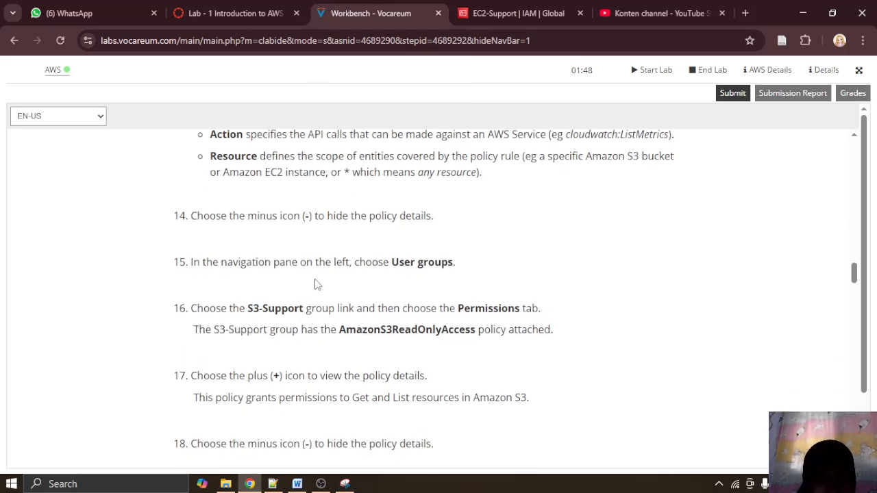
pyautogui.click(510, 13)
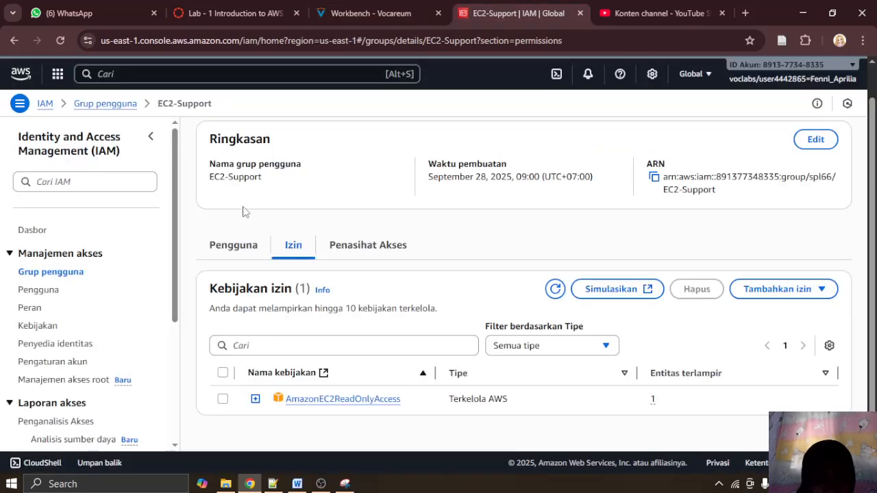
pyautogui.click(81, 273)
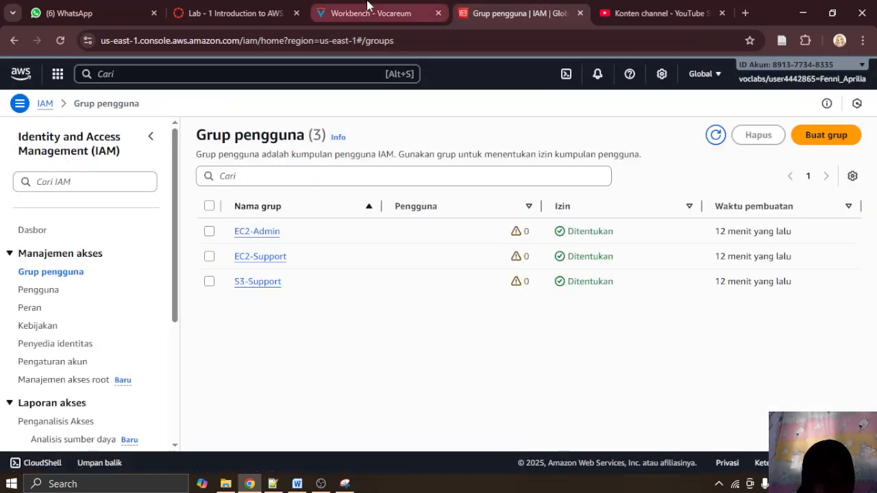
# Step: Read Task 1 step 16, open the S3-Support group and display its permissions
pyautogui.click(367, 6)
pyautogui.scroll(-1, 398, 233)
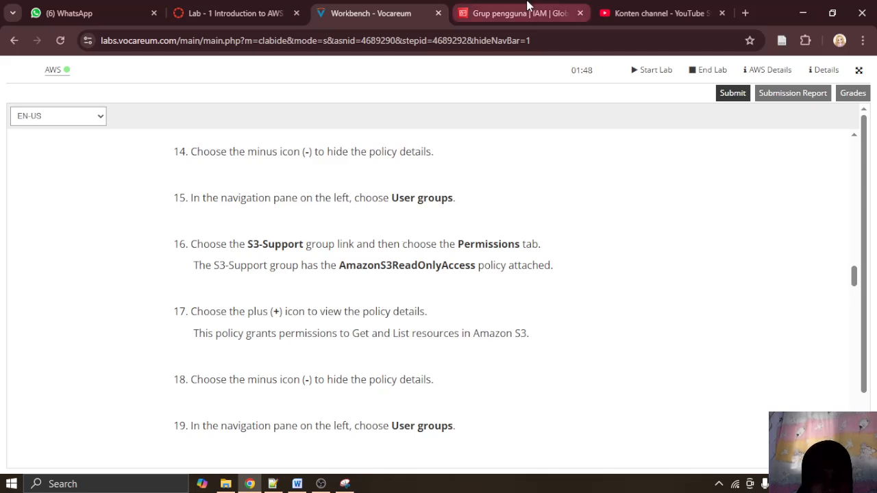
pyautogui.click(528, 6)
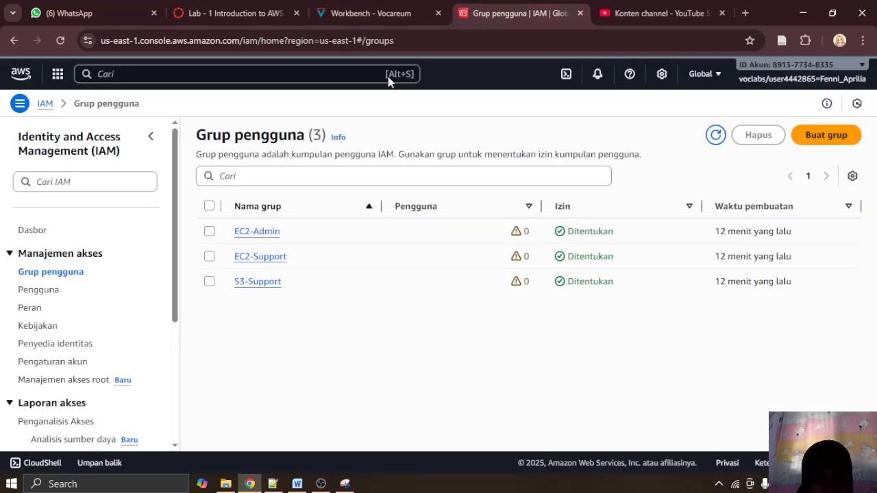
pyautogui.click(261, 283)
pyautogui.click(371, 11)
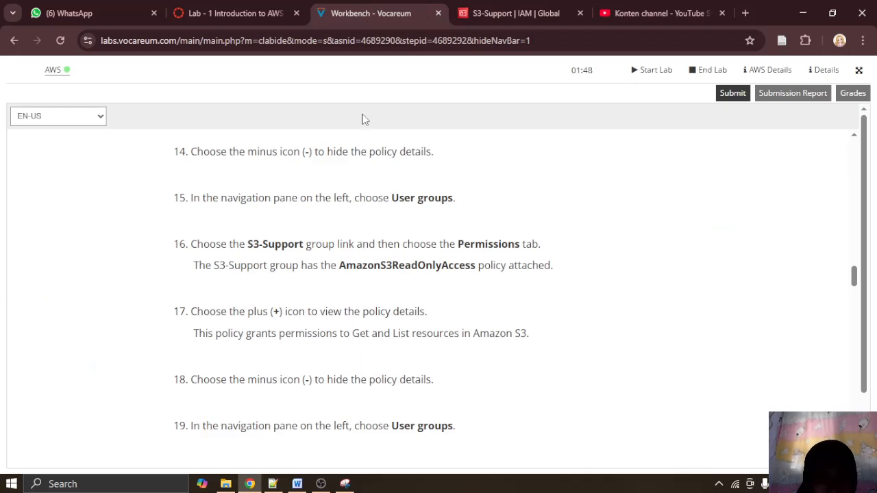
pyautogui.scroll(-1, 385, 186)
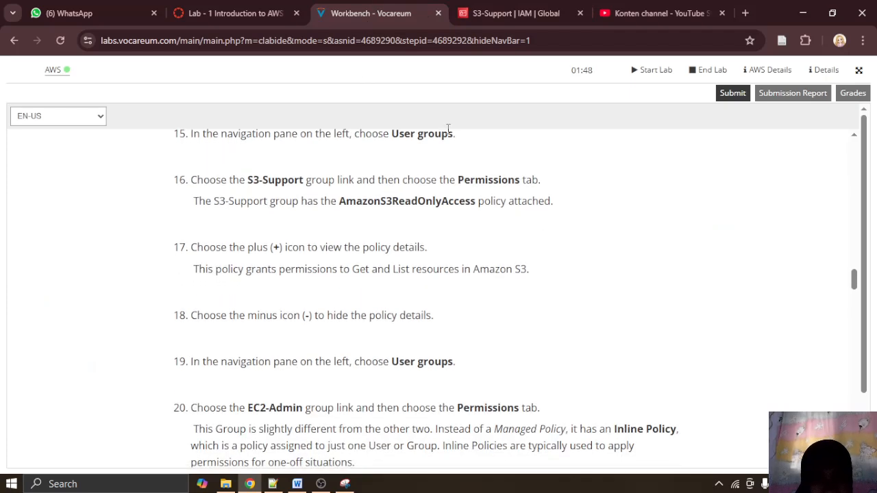
pyautogui.click(513, 12)
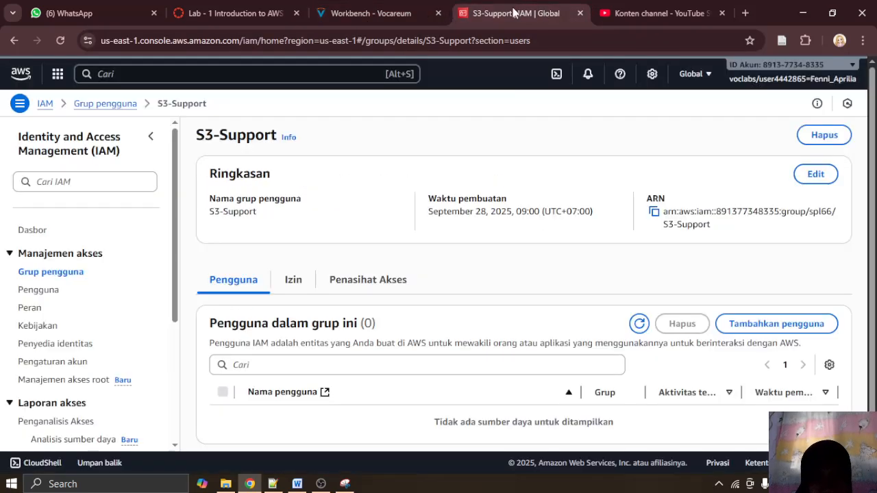
pyautogui.click(284, 281)
# Step: Read Task 1 step 17, then expand the AmazonS3ReadOnlyAccess policy in the S3-Support group and examine its JSON
pyautogui.click(352, 7)
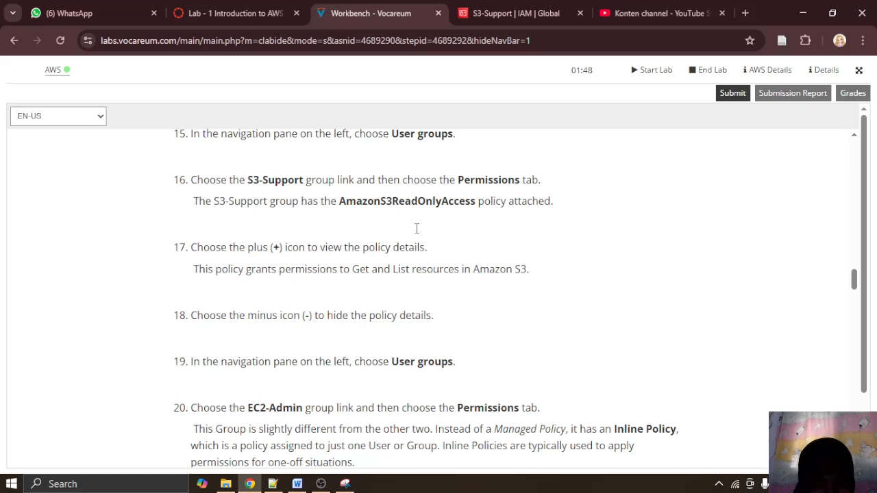
pyautogui.click(486, 10)
pyautogui.scroll(-1, 385, 244)
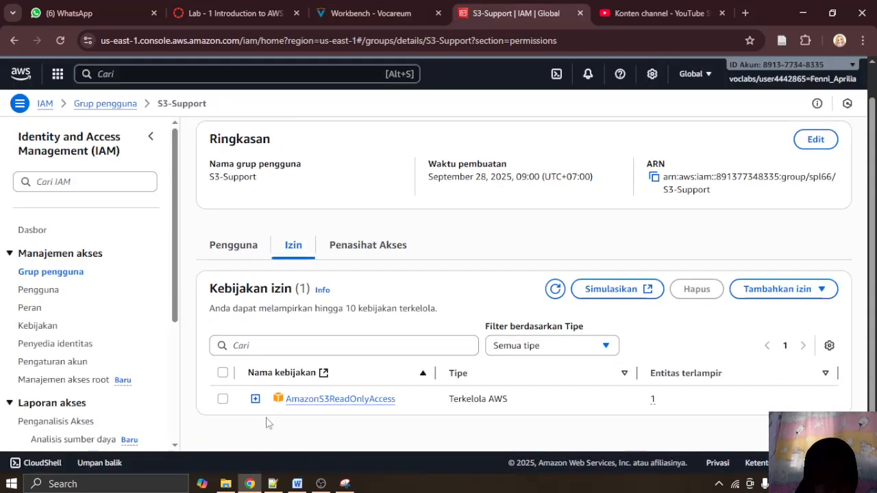
pyautogui.click(255, 399)
pyautogui.scroll(-3, 410, 327)
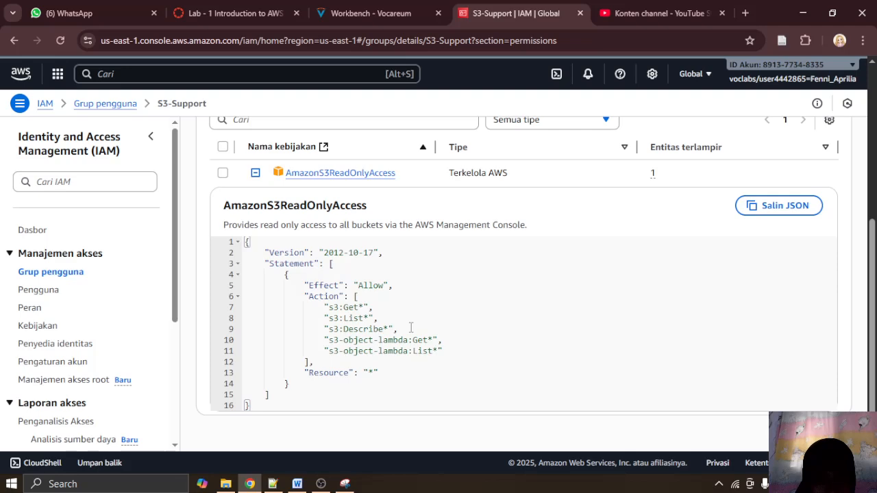
pyautogui.scroll(4, 410, 327)
pyautogui.scroll(-4, 411, 329)
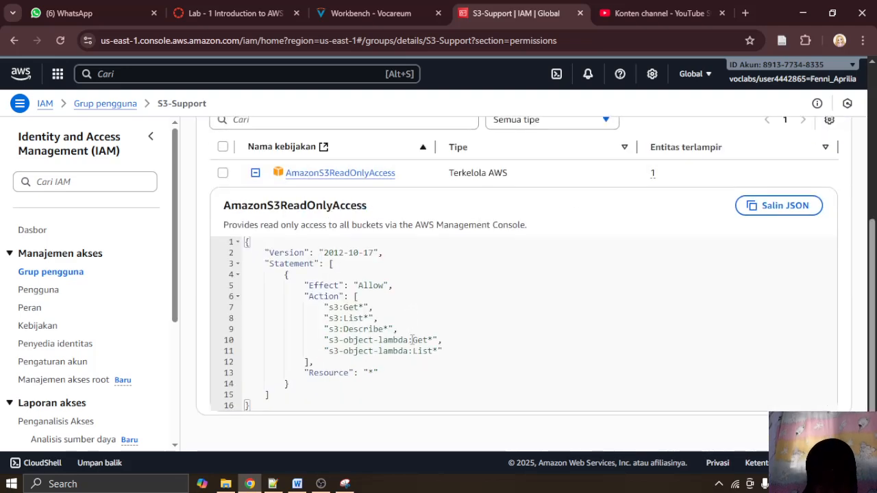
# Step: Switch to Word and paste the screenshot of the AmazonS3ReadOnlyAccess policy details below the AmazonEC2ReadOnlyAccess screenshot
pyautogui.click(298, 484)
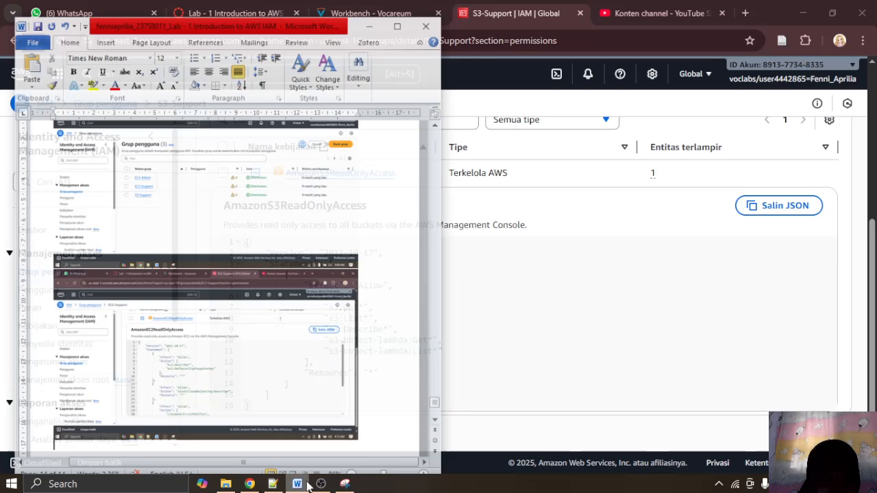
pyautogui.hotkey('ctrl', 'v')
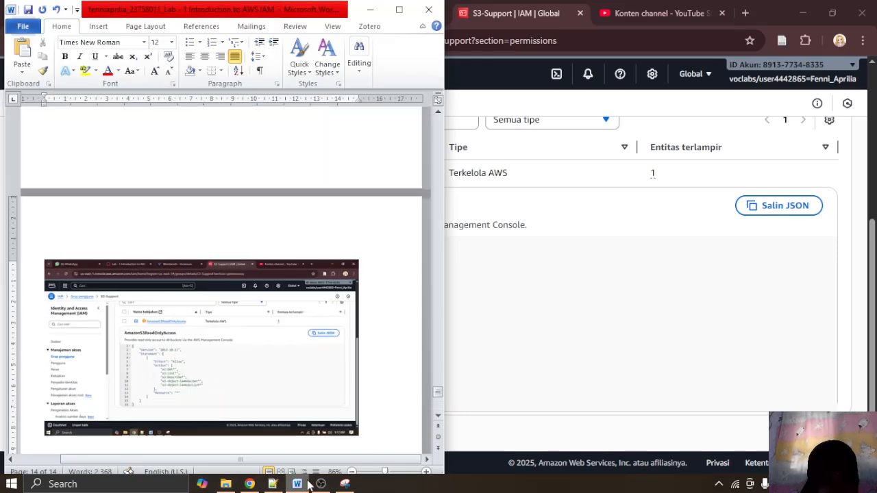
pyautogui.click(375, 9)
# Step: Read Task 1 step 18 in the lab instructions and collapse the AmazonS3ReadOnlyAccess policy details in the S3-Support group
pyautogui.click(379, 7)
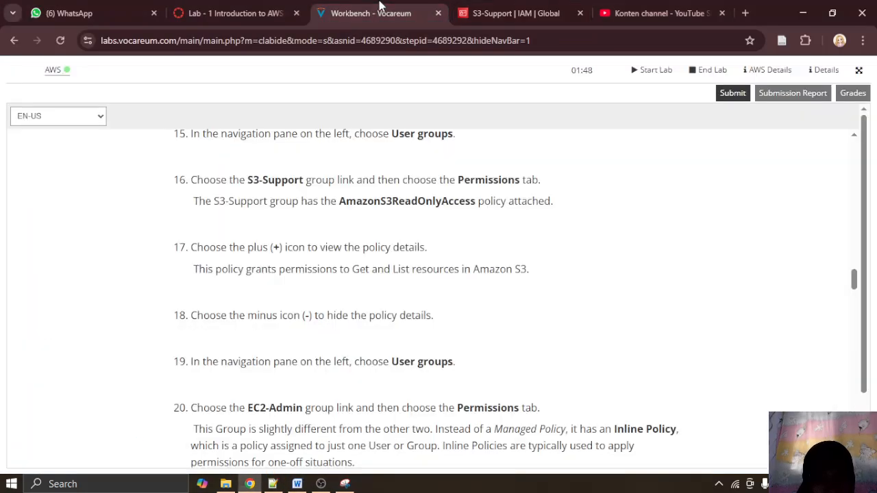
pyautogui.scroll(-1, 426, 248)
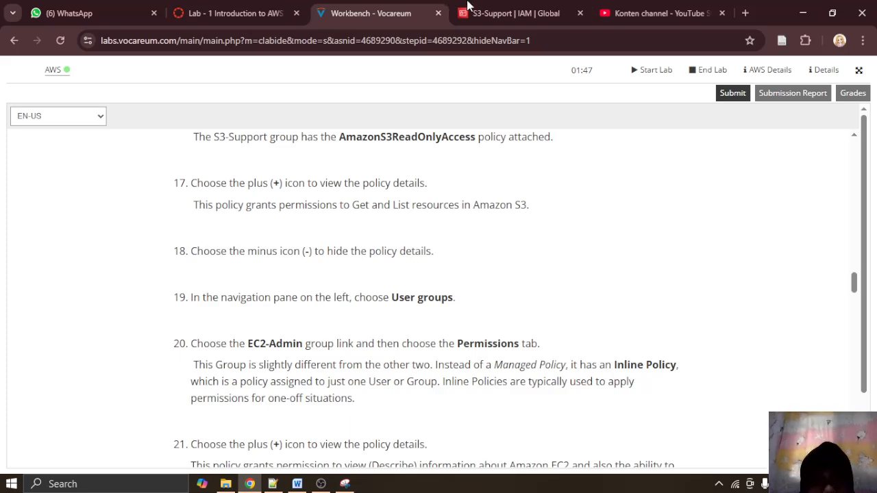
pyautogui.click(472, 10)
pyautogui.click(254, 173)
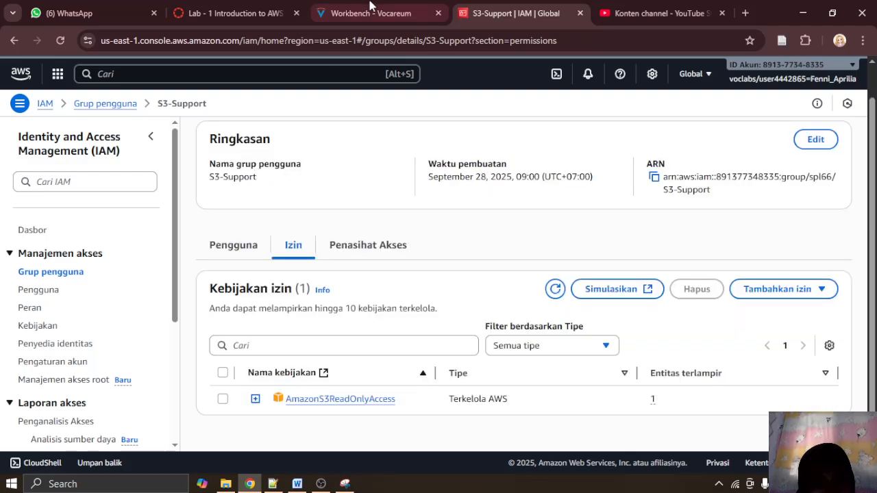
# Step: Read Task 1 step 19 and return to the IAM user groups list
pyautogui.click(371, 13)
pyautogui.scroll(-1, 253, 287)
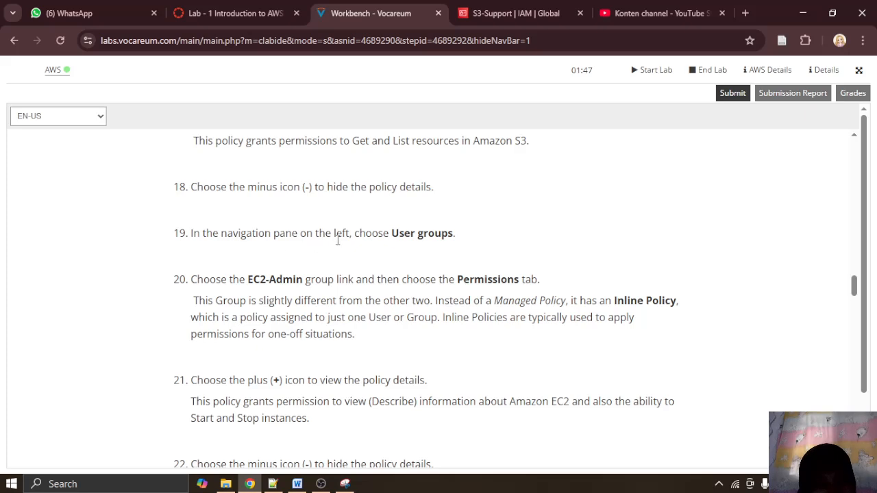
pyautogui.click(534, 5)
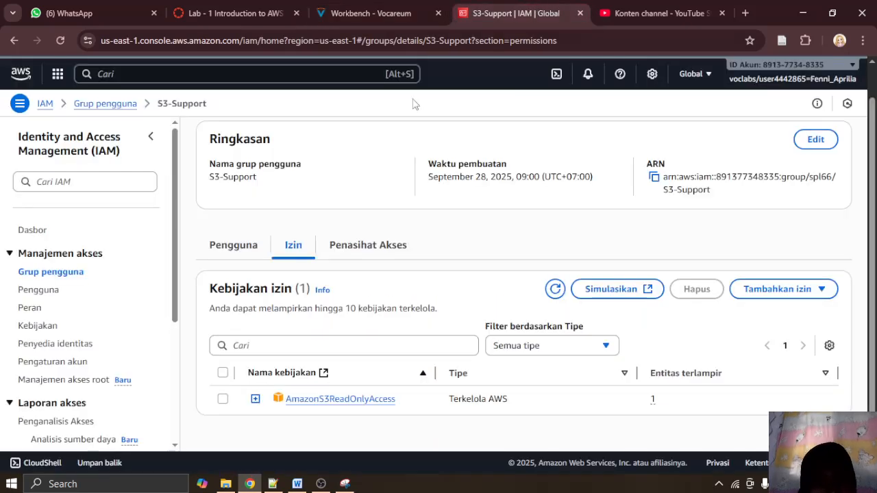
pyautogui.click(50, 271)
# Step: Read Task 1 step 20, open the EC2-Admin group and display its permissions
pyautogui.click(361, 6)
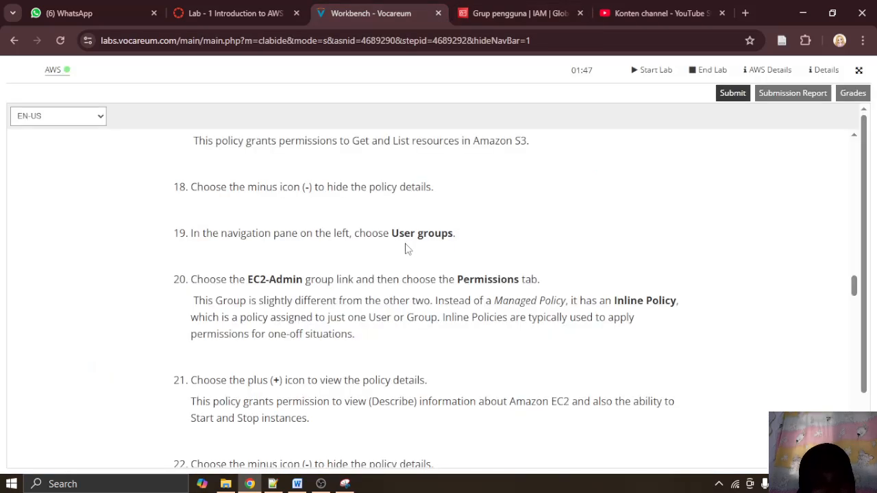
pyautogui.scroll(-1, 407, 248)
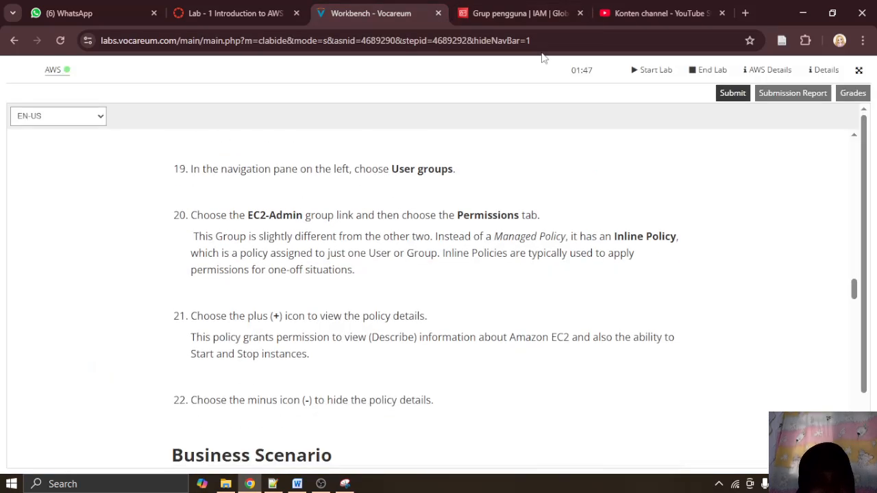
pyautogui.click(527, 7)
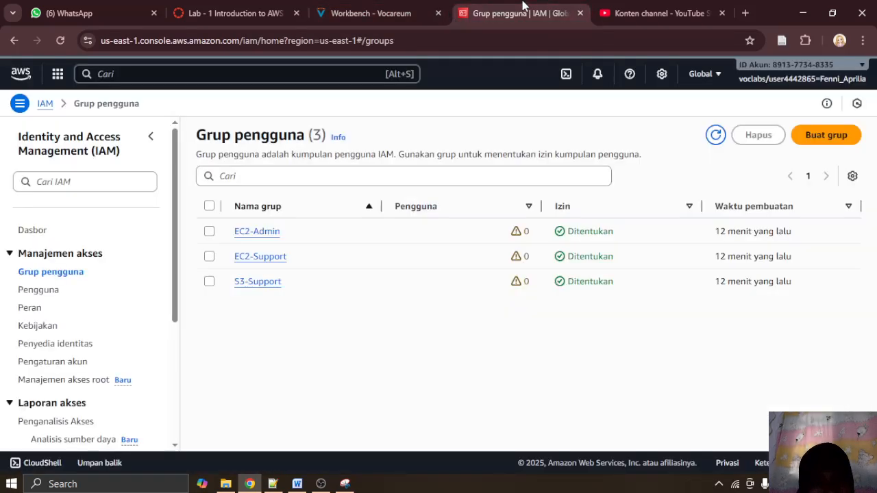
pyautogui.click(255, 233)
pyautogui.click(379, 6)
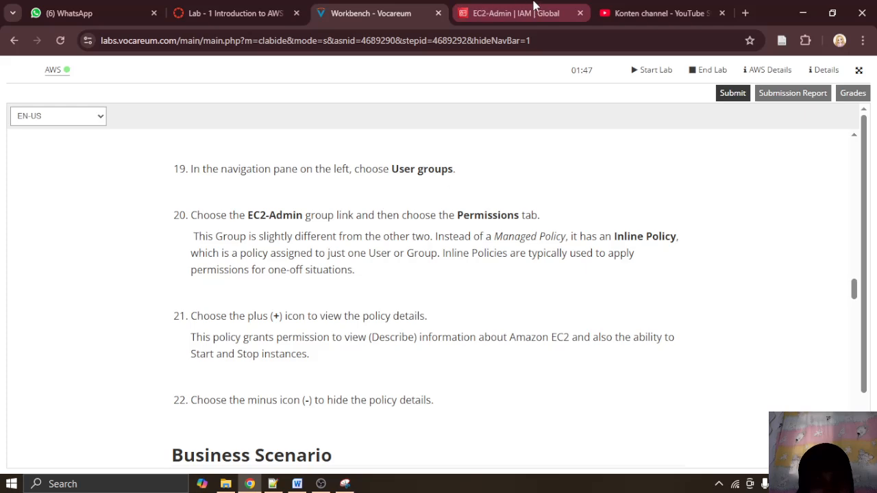
pyautogui.click(536, 6)
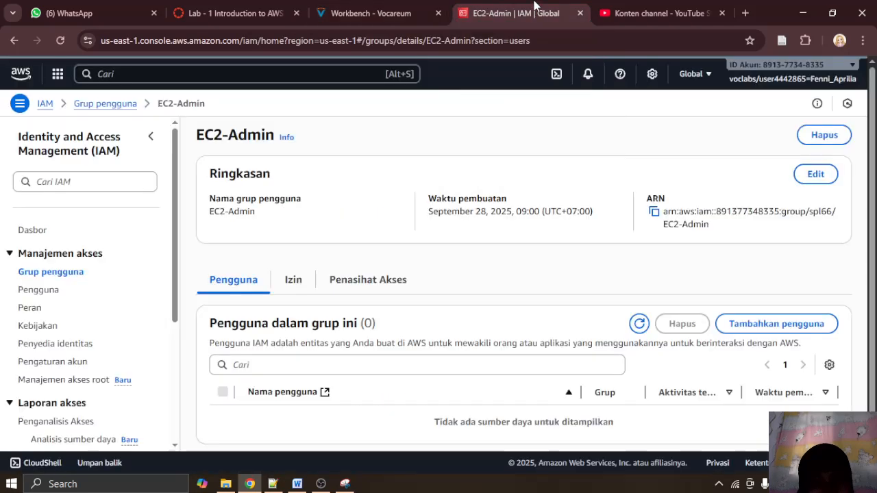
pyautogui.click(301, 293)
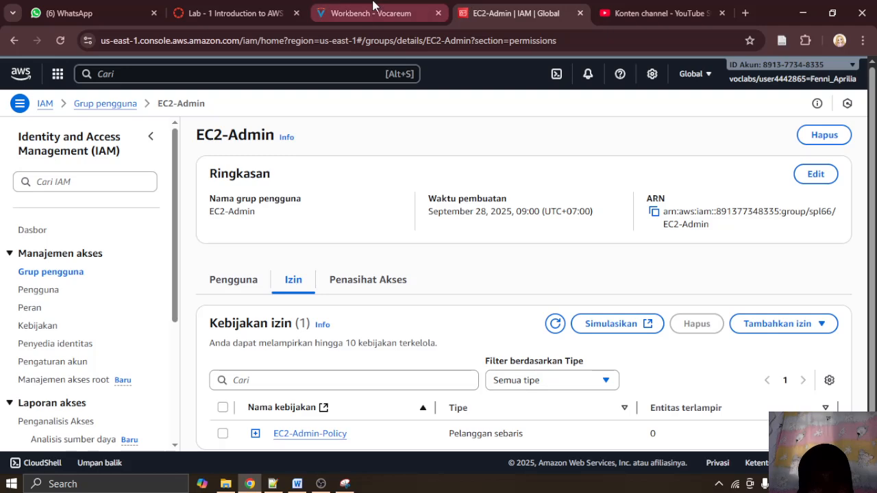
# Step: Reread step 20, then switch to Word and paste the EC2-Admin permissions screenshot below the AmazonS3ReadOnlyAccess screenshot
pyautogui.click(374, 7)
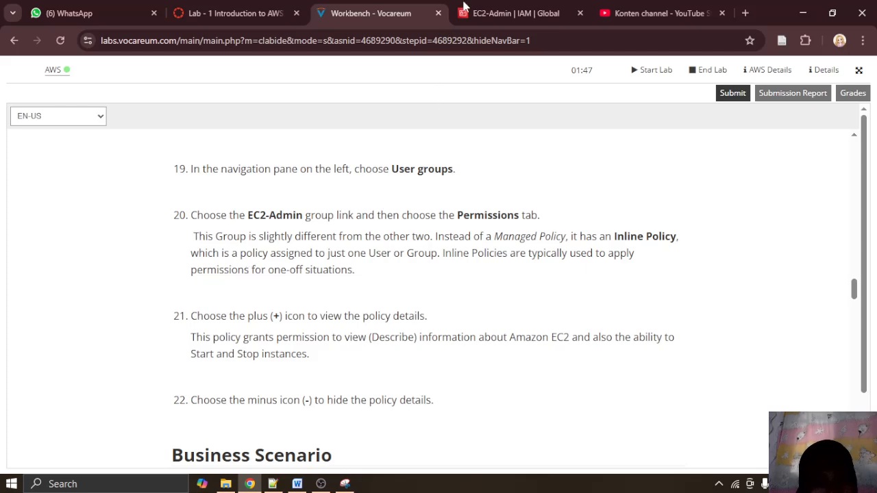
pyautogui.click(503, 13)
pyautogui.scroll(-1, 482, 172)
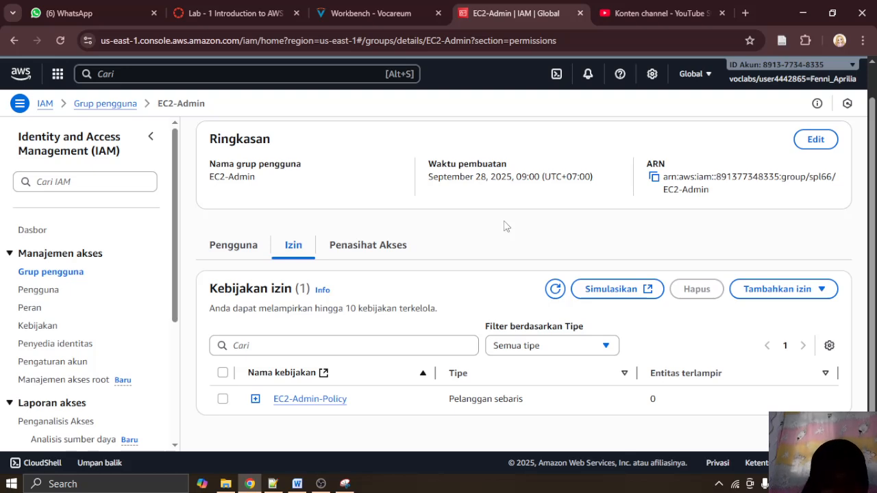
pyautogui.click(296, 484)
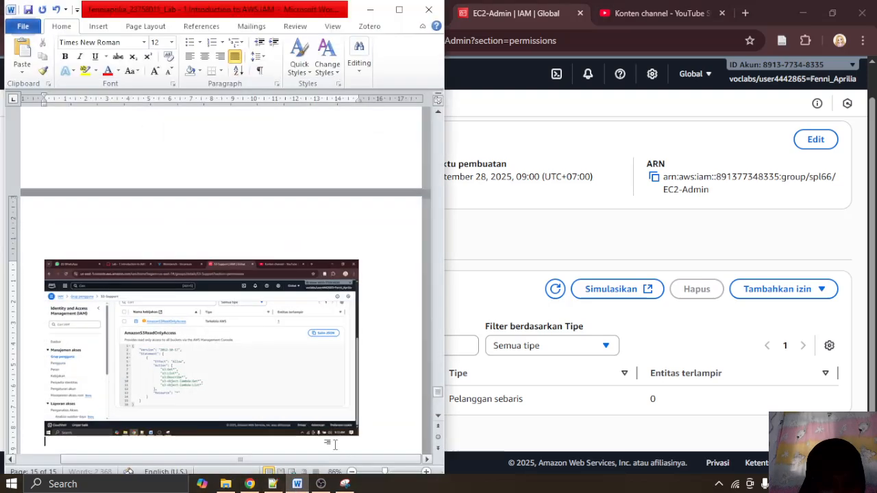
pyautogui.hotkey('ctrl', 'v')
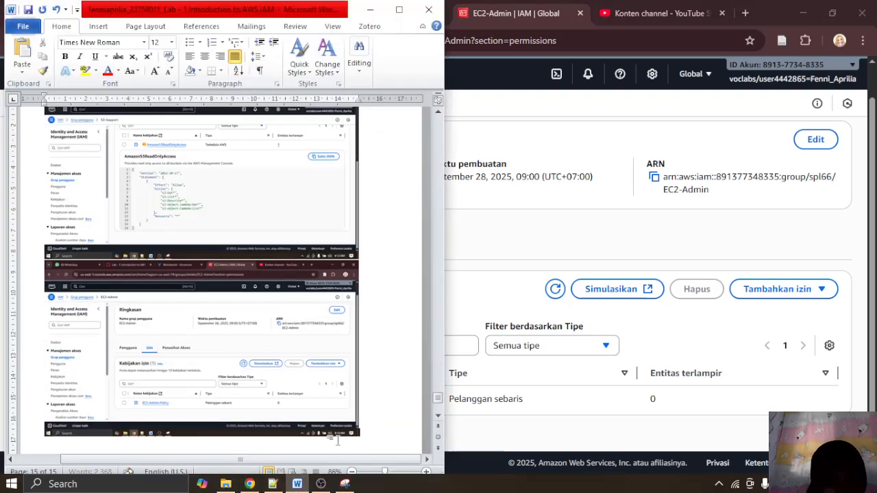
pyautogui.click(363, 9)
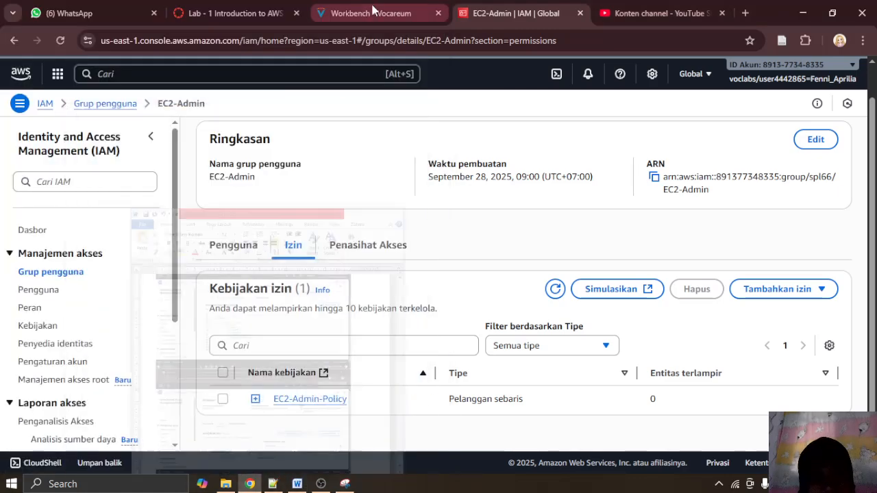
# Step: Read Task 1 step 21, then expand EC2-Admin-Policy in the EC2-Admin group and examine its JSON
pyautogui.click(377, 12)
pyautogui.scroll(-1, 396, 236)
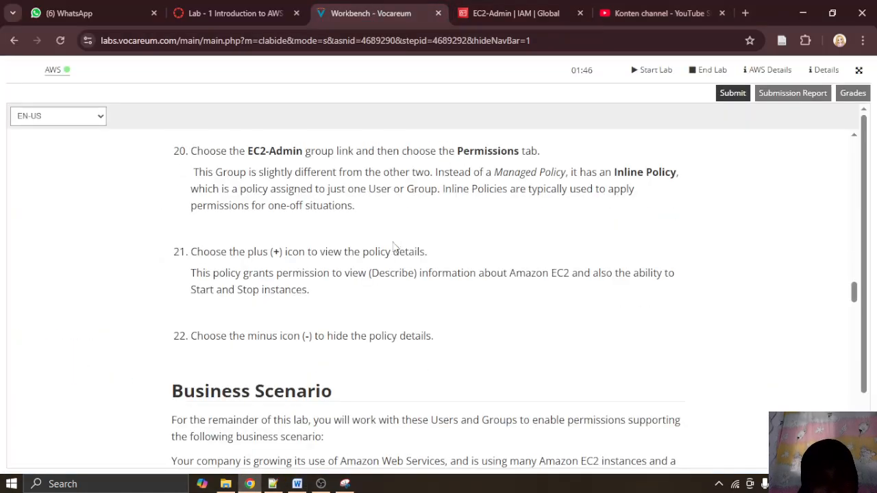
pyautogui.scroll(-1, 397, 248)
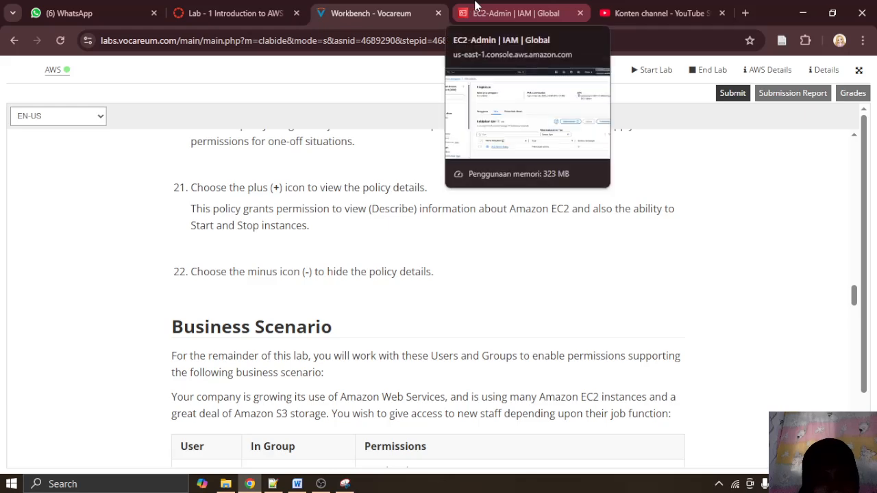
pyautogui.click(476, 7)
pyautogui.click(255, 398)
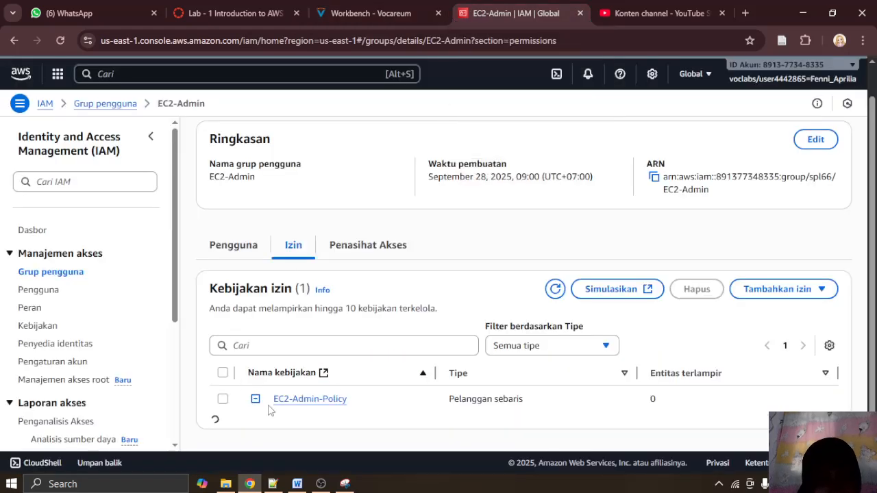
pyautogui.scroll(-3, 343, 356)
pyautogui.scroll(1, 378, 340)
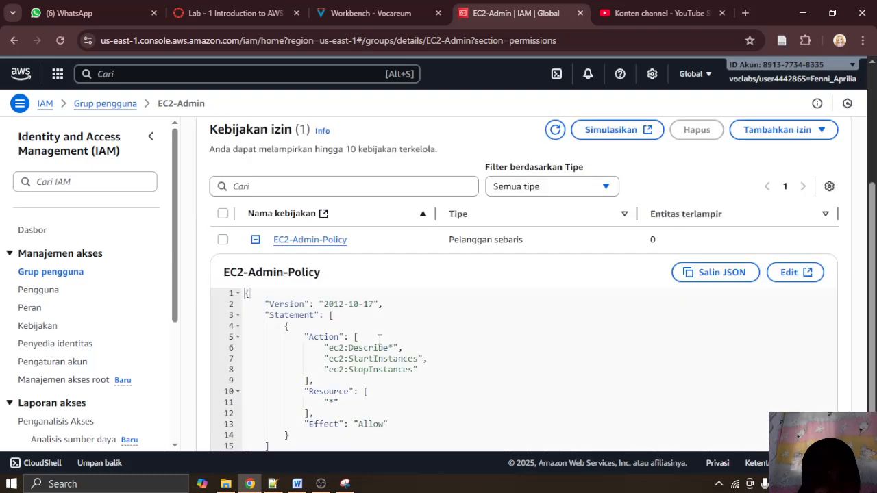
pyautogui.scroll(-1, 380, 339)
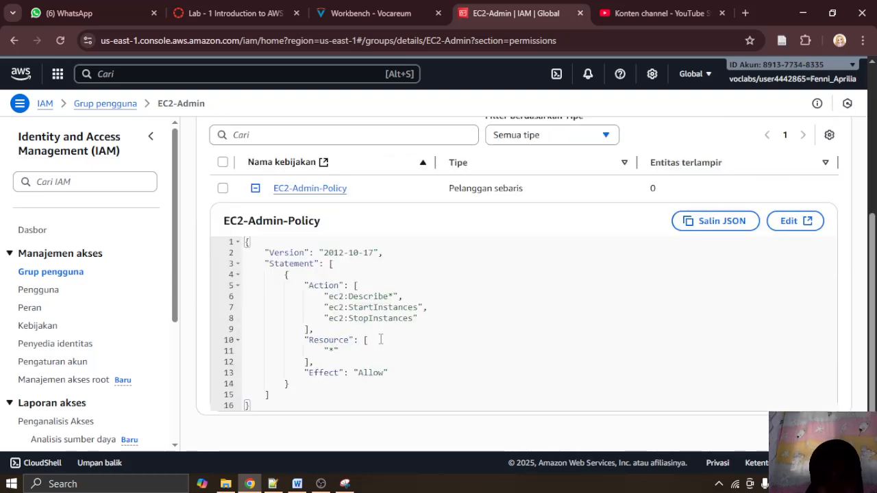
# Step: Switch to Word and paste the screenshot of the EC2-Admin-Policy details on a new line below the EC2-Admin permissions screenshot
pyautogui.click(297, 483)
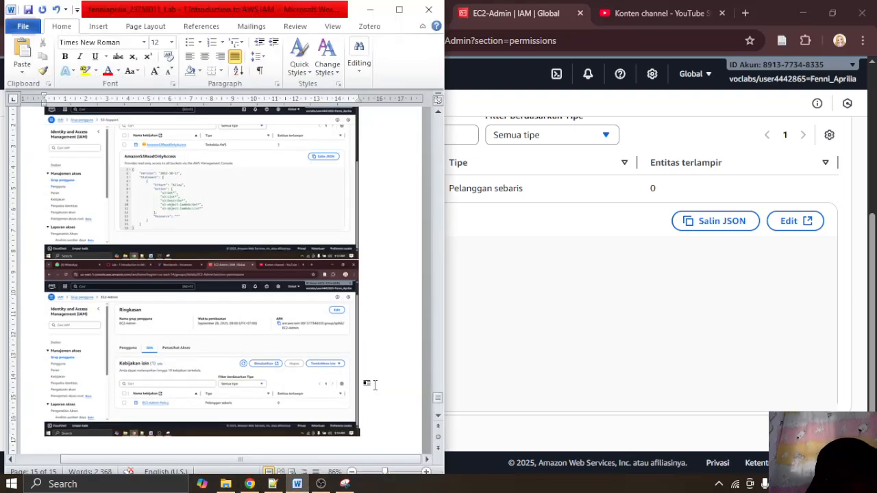
pyautogui.press('Return')
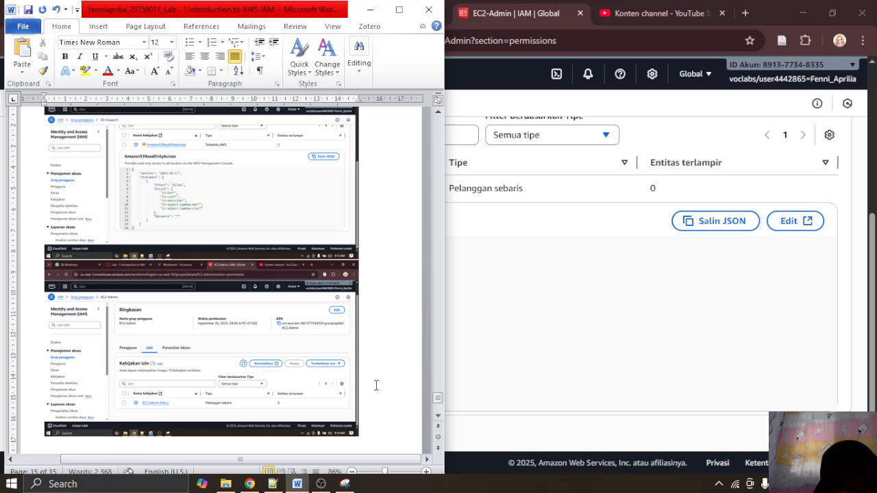
pyautogui.hotkey('ctrl', 'v')
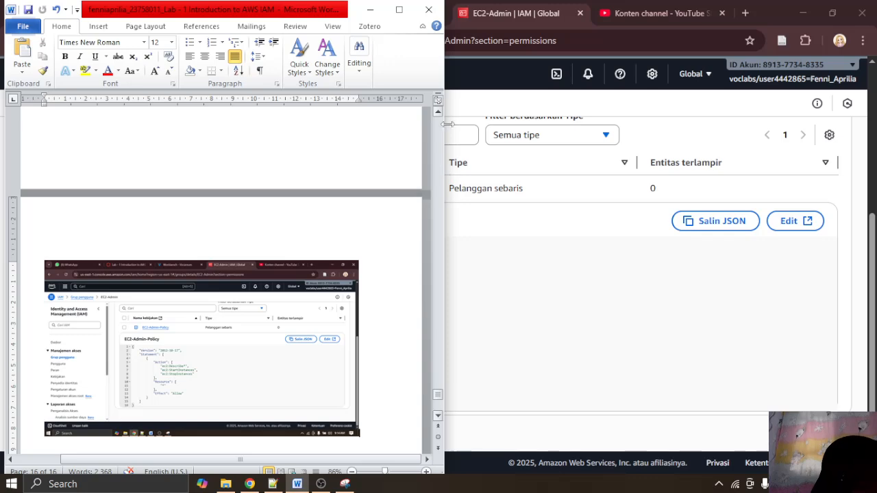
pyautogui.click(370, 9)
# Step: Check Task 1 steps 21 and 22 in the lab instructions and collapse the EC2-Admin-Policy details
pyautogui.click(366, 10)
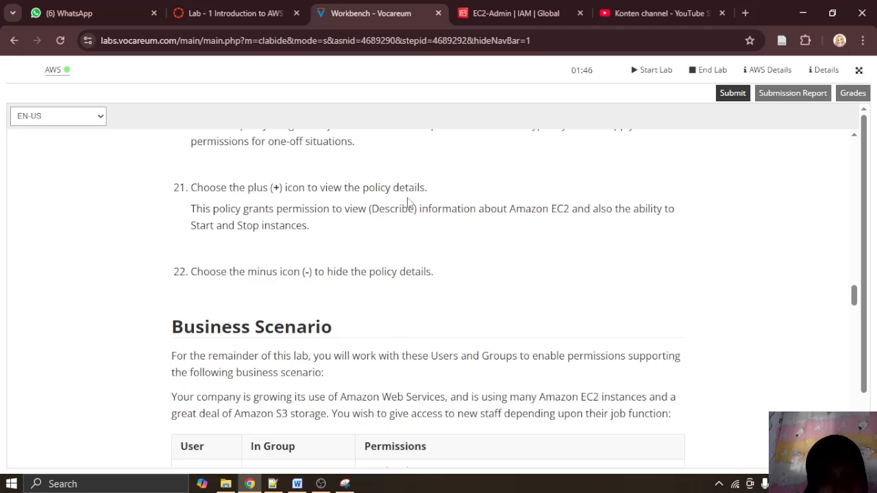
pyautogui.click(511, 13)
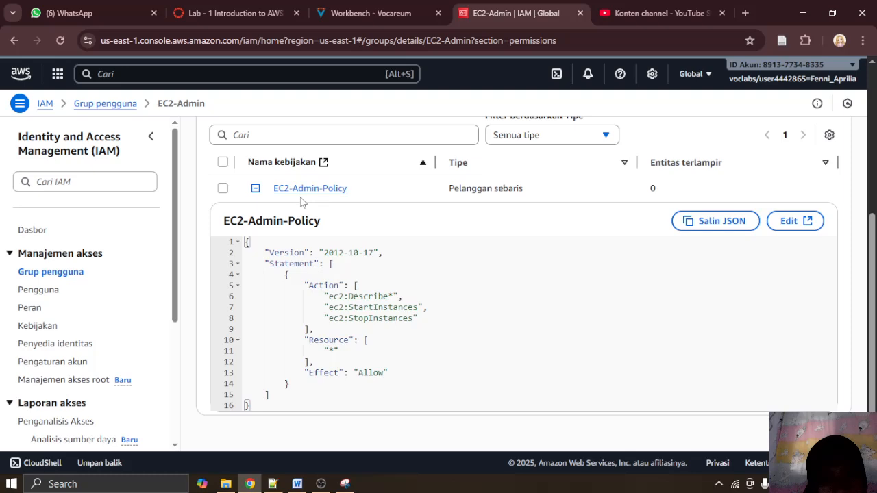
pyautogui.click(253, 192)
# Step: Read the Business Scenario with its user, group and permission table, and the introduction to Task 2: Add Users to Groups
pyautogui.click(370, 13)
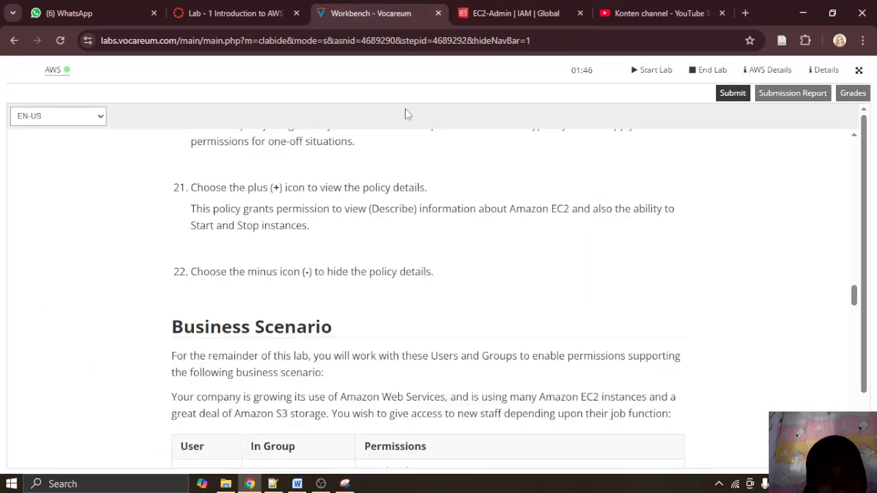
pyautogui.scroll(-2, 407, 228)
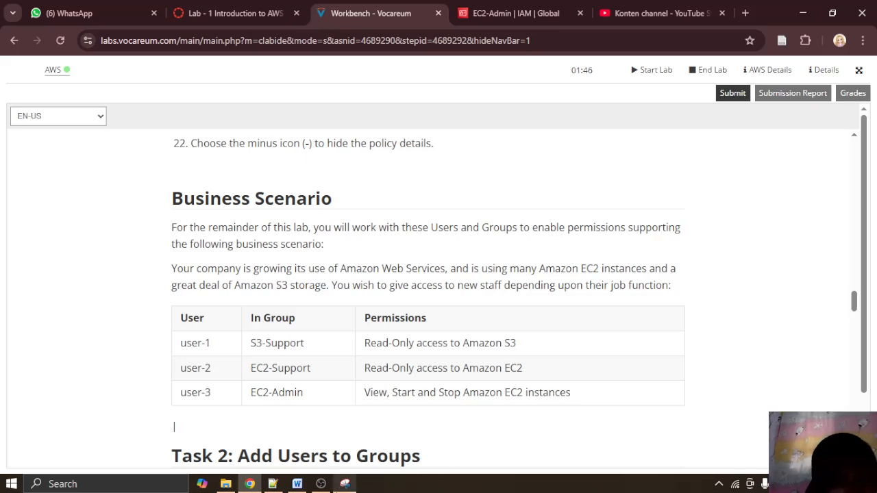
pyautogui.click(345, 484)
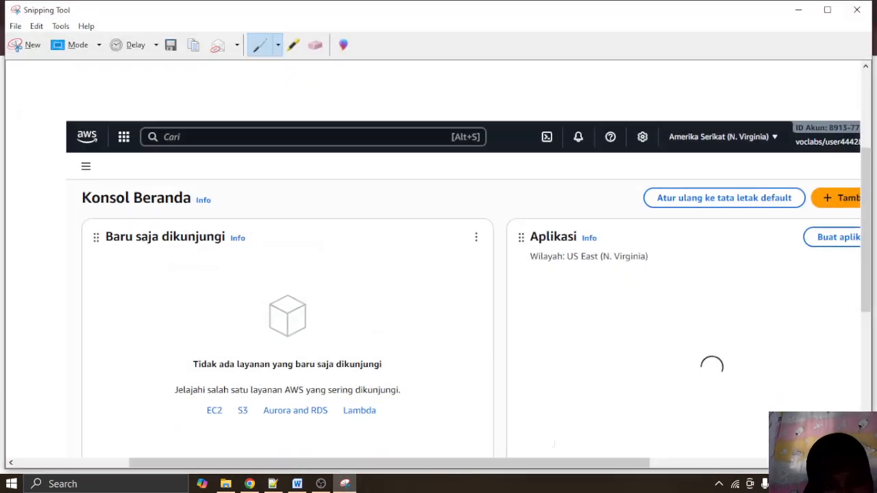
pyautogui.click(797, 9)
pyautogui.scroll(-1, 277, 203)
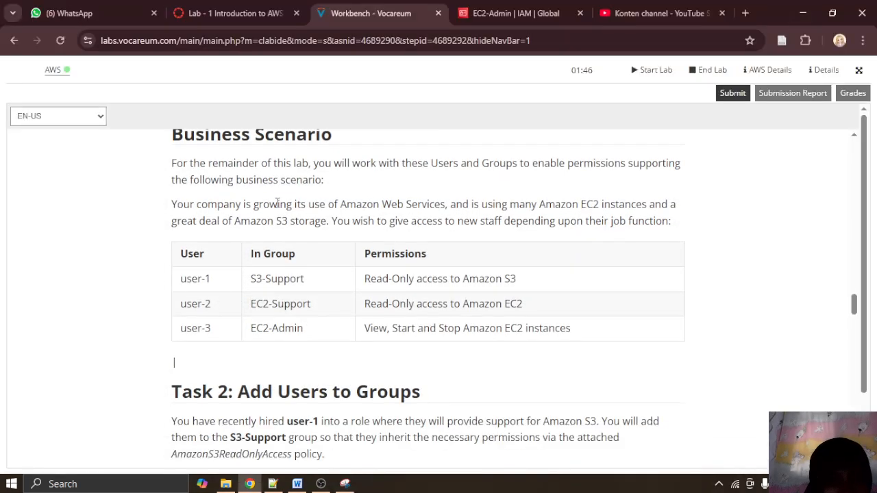
pyautogui.scroll(1, 277, 203)
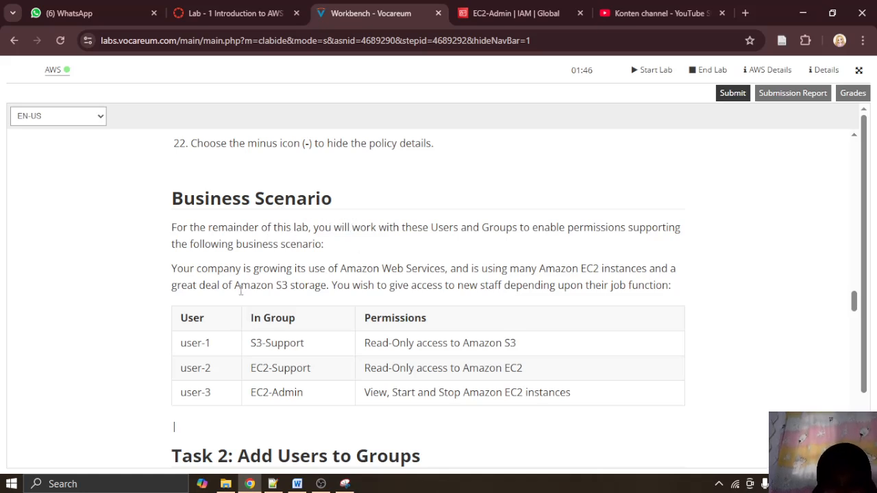
pyautogui.scroll(-1, 241, 290)
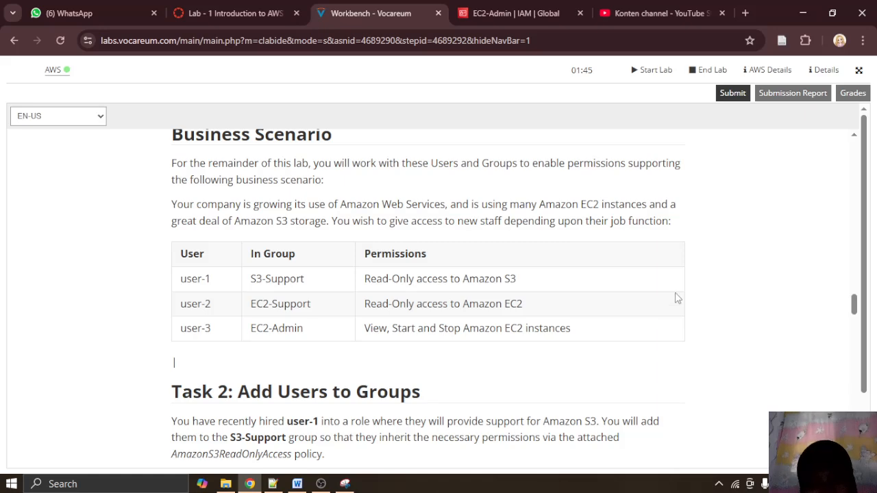
pyautogui.scroll(-1, 677, 298)
pyautogui.scroll(-2, 677, 298)
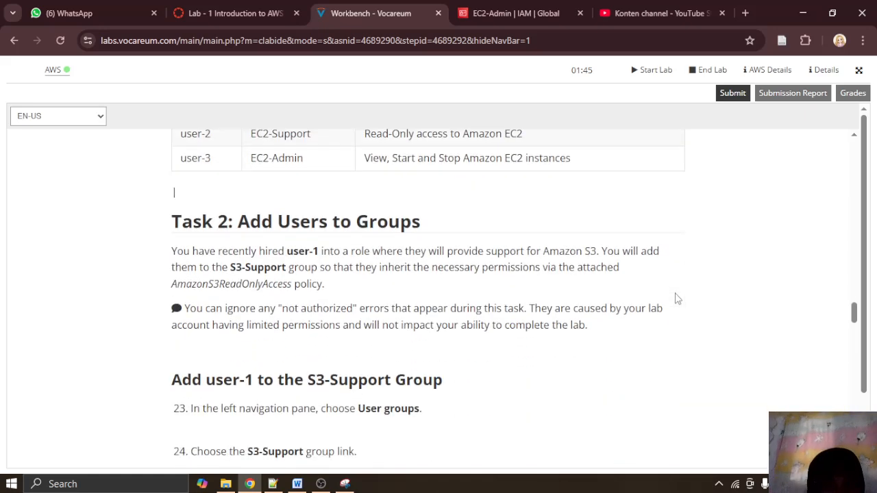
pyautogui.scroll(-1, 677, 298)
pyautogui.scroll(1, 676, 294)
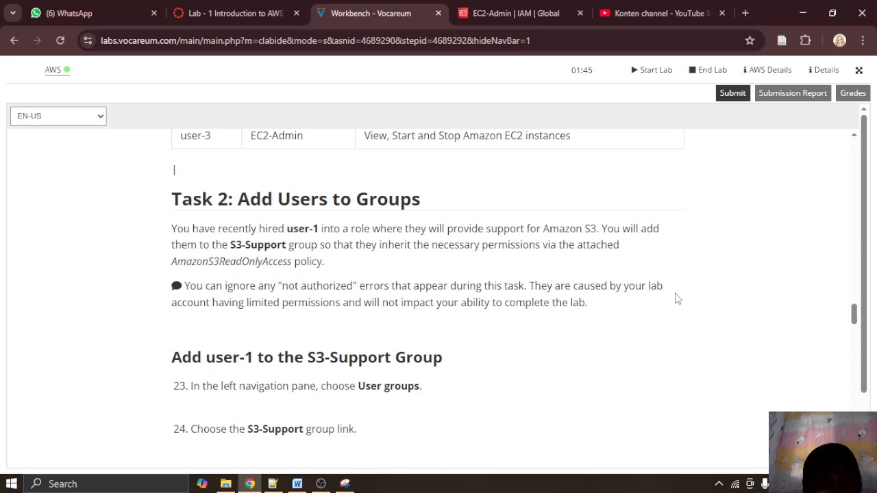
pyautogui.click(326, 485)
pyautogui.click(862, 349)
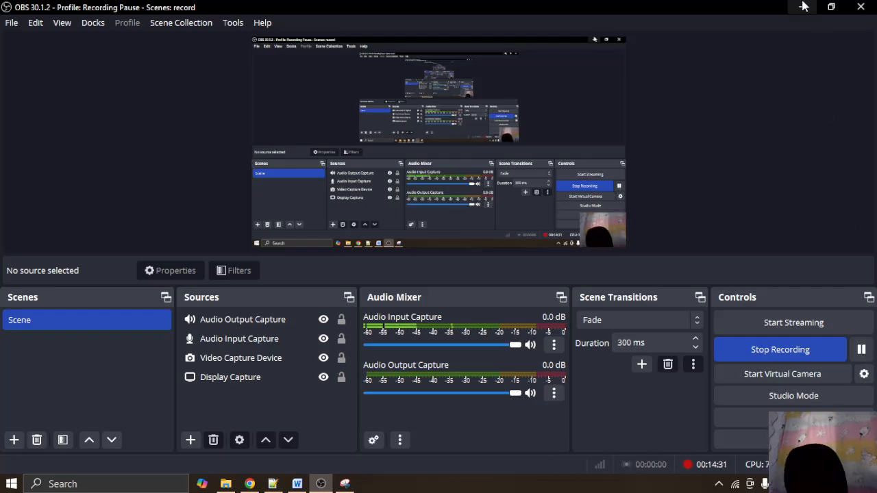
# Step: Read Task 2 steps 23 and 24 in the lab instructions, then open the S3-Support group from the IAM user groups list
pyautogui.click(804, 6)
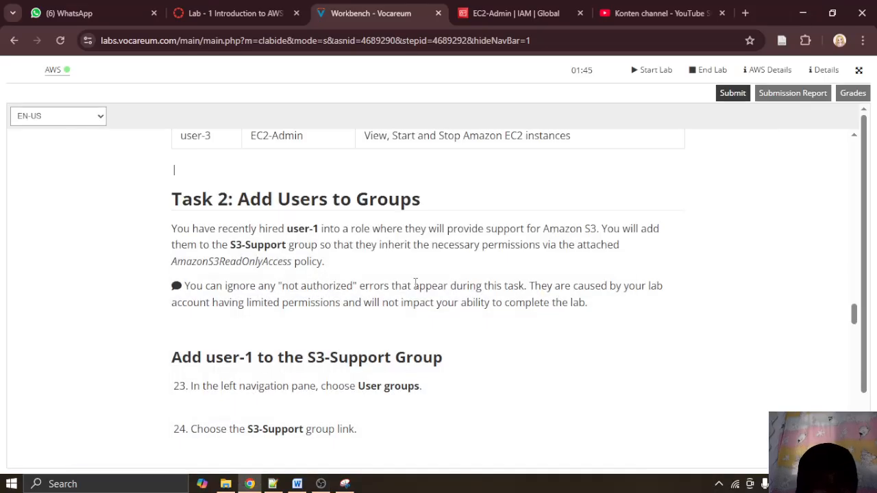
pyautogui.scroll(-2, 415, 283)
pyautogui.scroll(1, 415, 283)
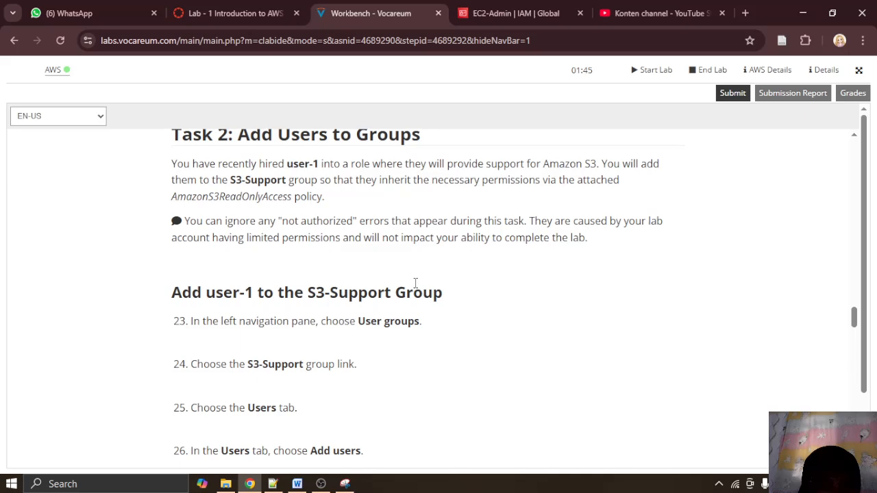
pyautogui.scroll(-1, 415, 283)
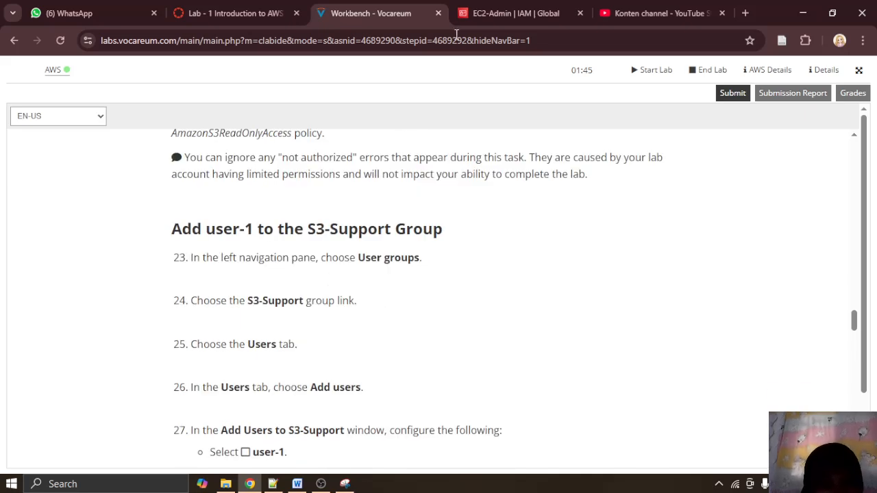
pyautogui.click(485, 12)
pyautogui.click(59, 273)
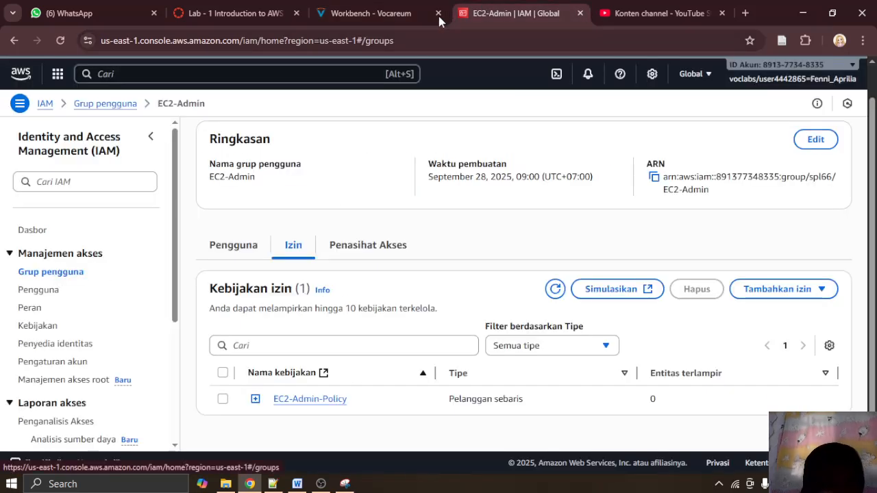
pyautogui.click(378, 13)
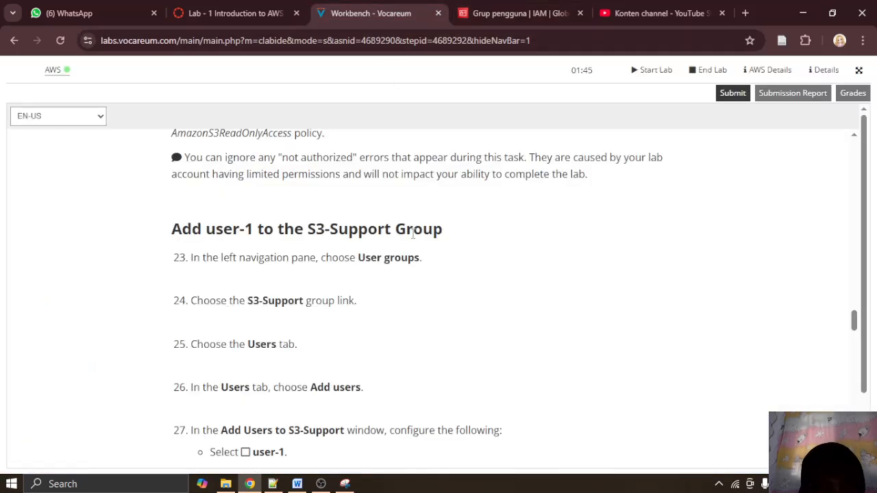
pyautogui.click(501, 8)
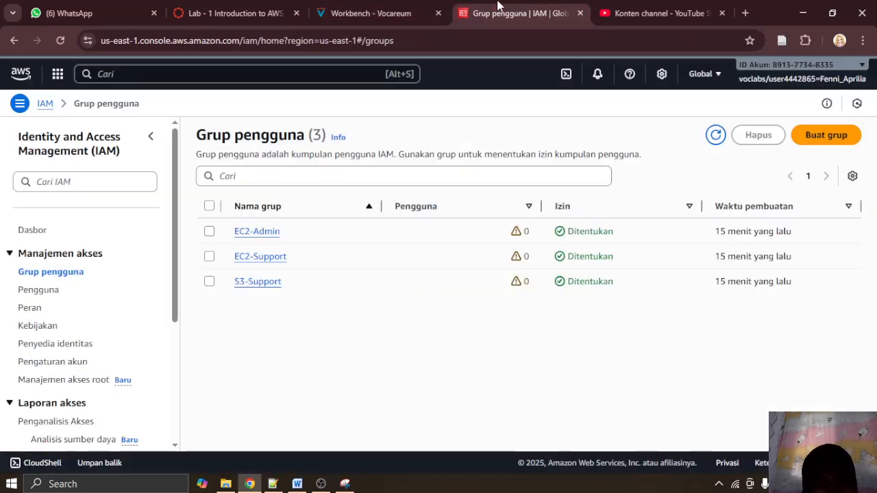
pyautogui.click(267, 291)
# Step: Check steps 25 to 27 in the lab instructions, then open the add-users page for the S3-Support group
pyautogui.click(381, 6)
pyautogui.scroll(-1, 384, 192)
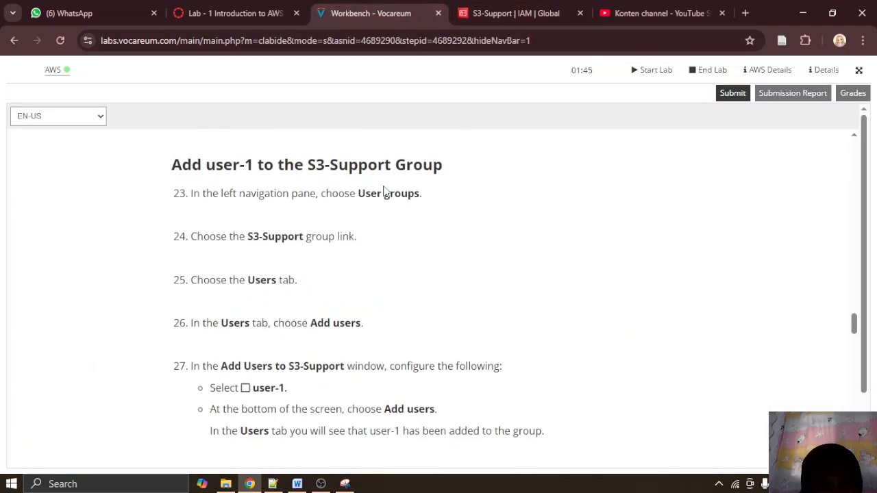
pyautogui.click(501, 21)
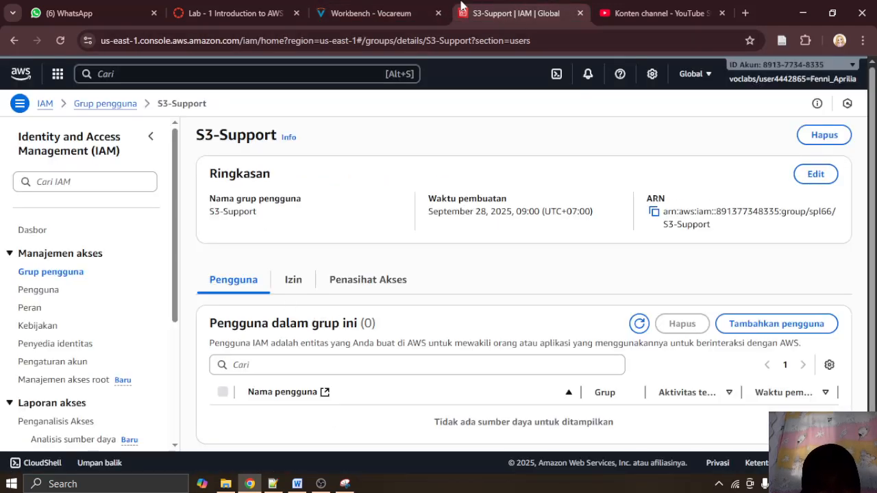
pyautogui.click(371, 7)
pyautogui.scroll(-1, 377, 271)
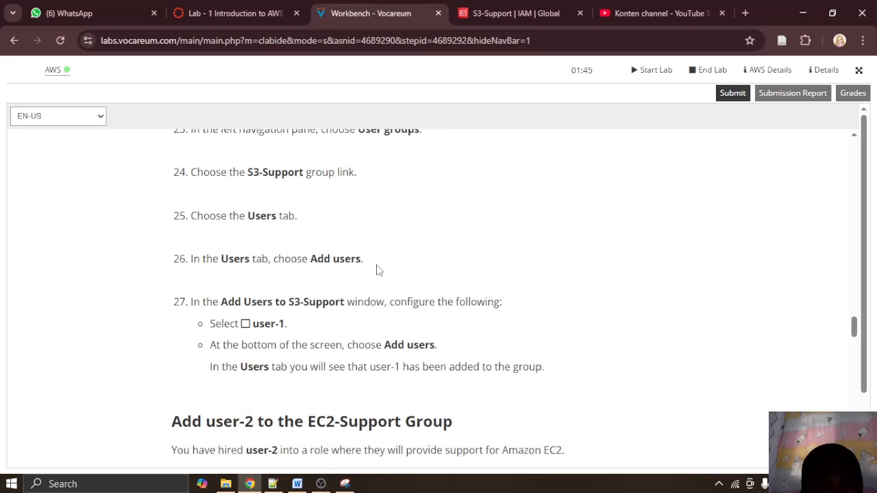
pyautogui.click(513, 13)
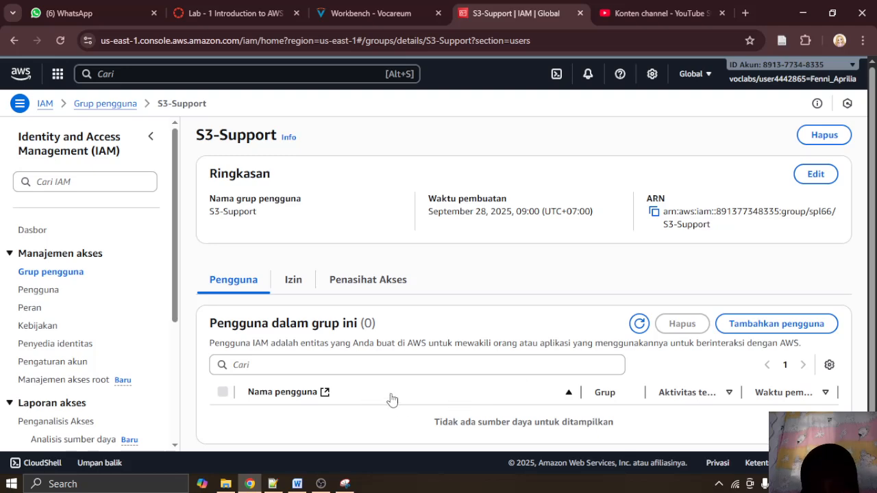
pyautogui.scroll(-1, 512, 400)
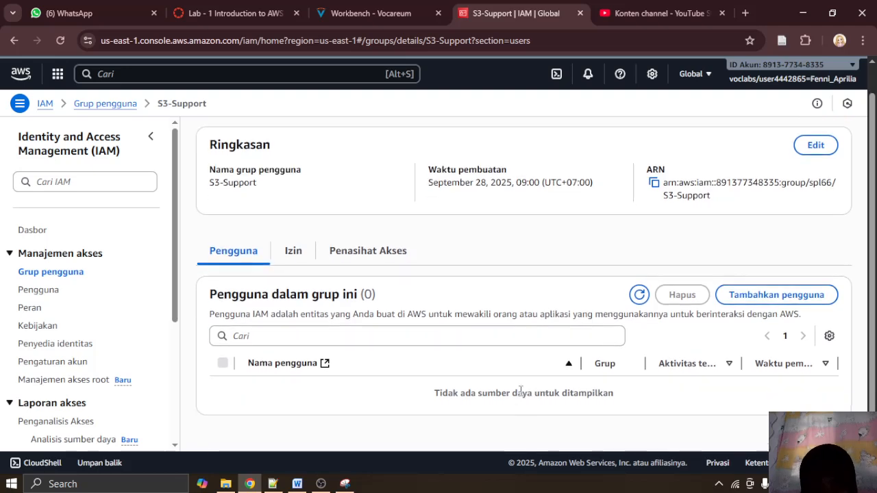
pyautogui.scroll(1, 521, 392)
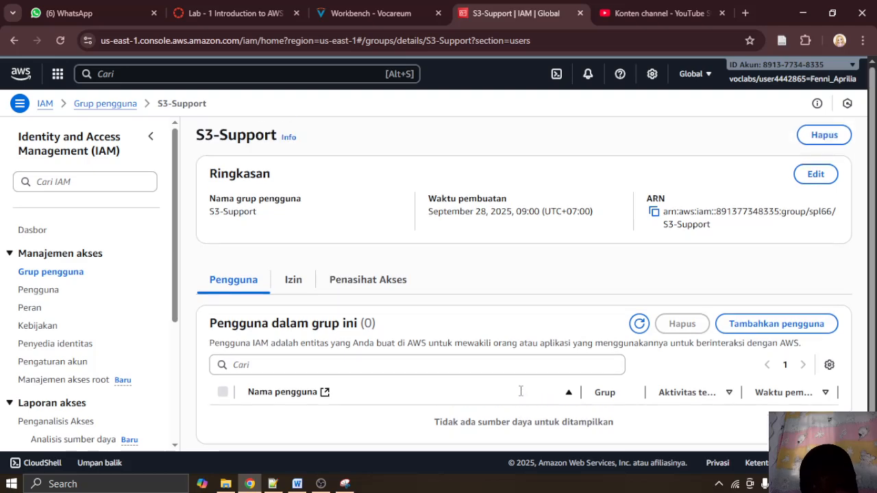
pyautogui.click(763, 331)
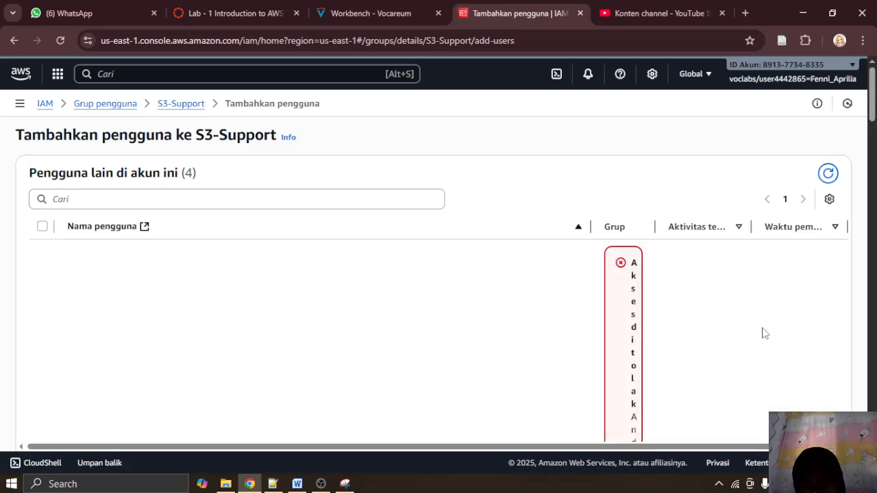
# Step: Switch to Word and paste the screenshot of the S3-Support add-users page below the EC2-Admin-Policy screenshot
pyautogui.click(296, 483)
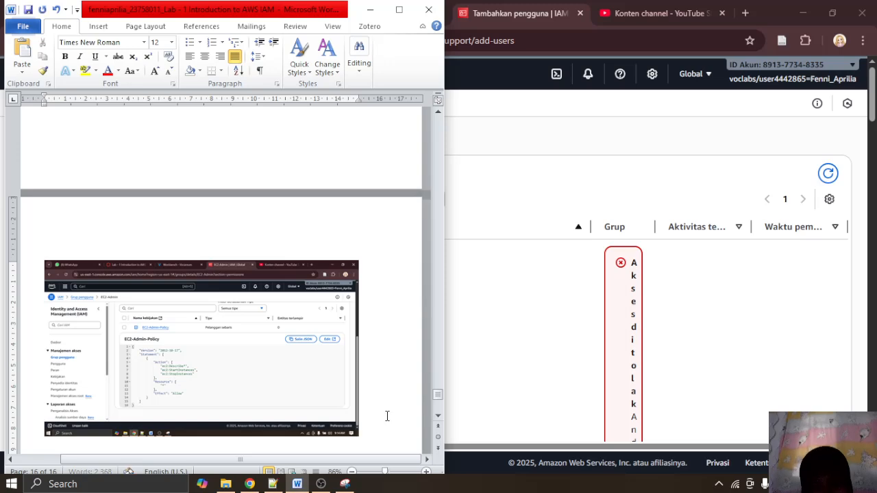
pyautogui.hotkey('ctrl', 'v')
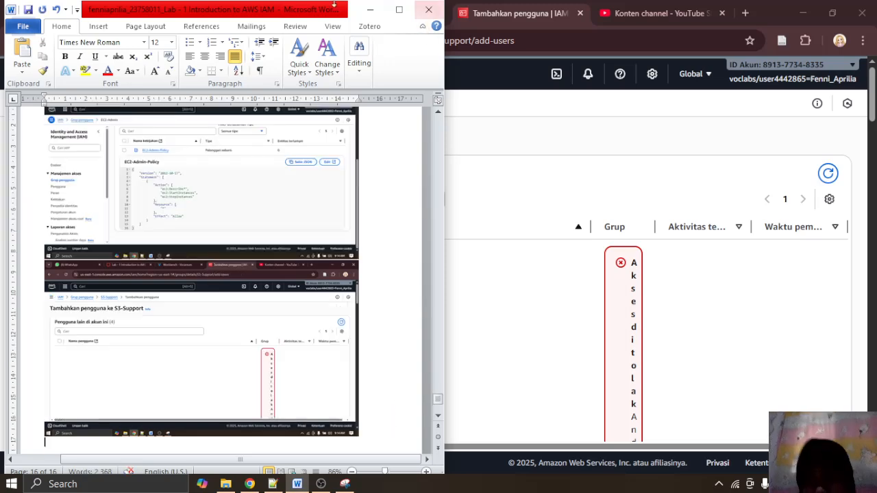
pyautogui.click(370, 10)
# Step: Read step 27 in the lab instructions and look through the S3-Support add-users page for the listed users
pyautogui.click(361, 14)
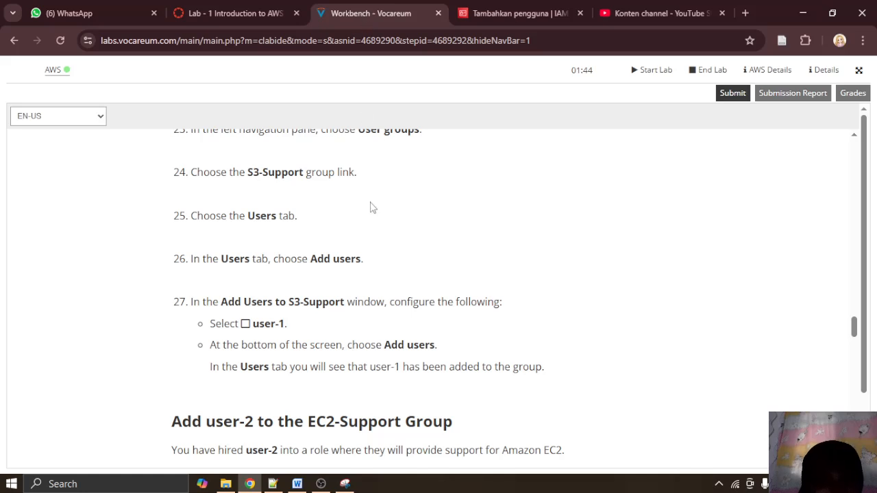
pyautogui.scroll(-1, 373, 208)
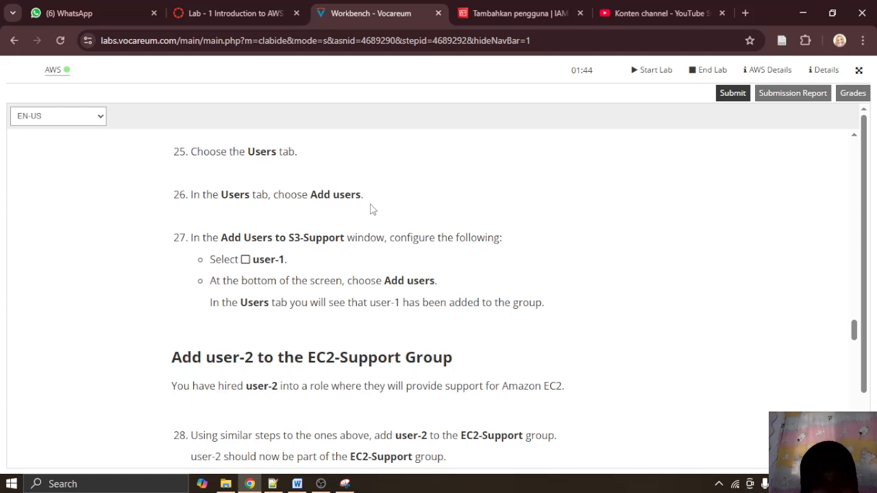
pyautogui.click(507, 13)
pyautogui.scroll(-1, 754, 268)
pyautogui.scroll(-1, 754, 267)
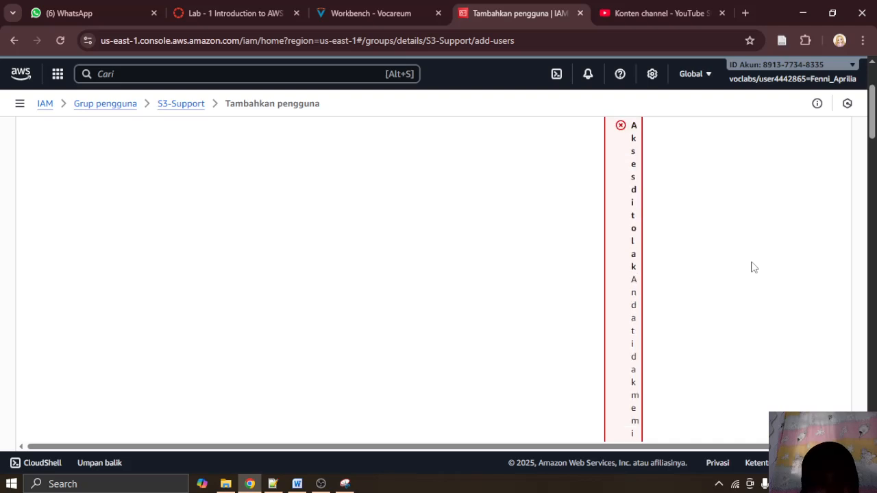
pyautogui.scroll(2, 754, 267)
pyautogui.scroll(-3, 729, 264)
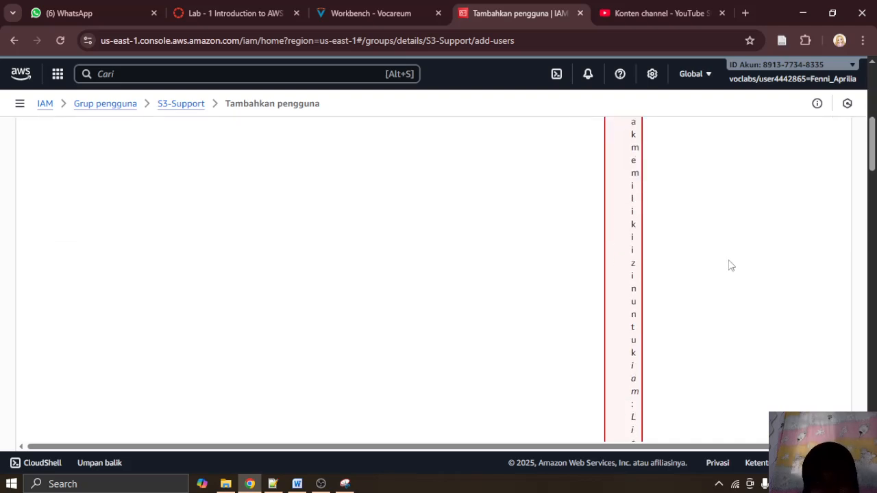
pyautogui.scroll(3, 729, 264)
pyautogui.scroll(-2, 729, 264)
pyautogui.scroll(2, 729, 264)
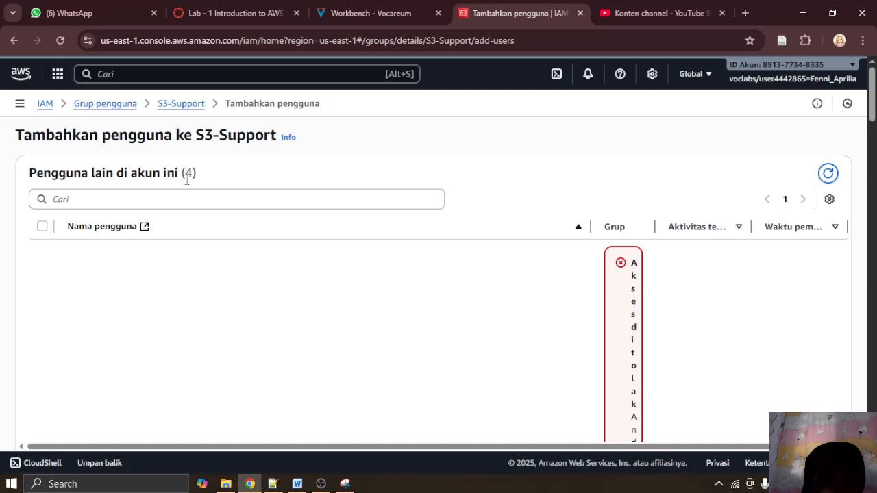
pyautogui.scroll(-15, 204, 191)
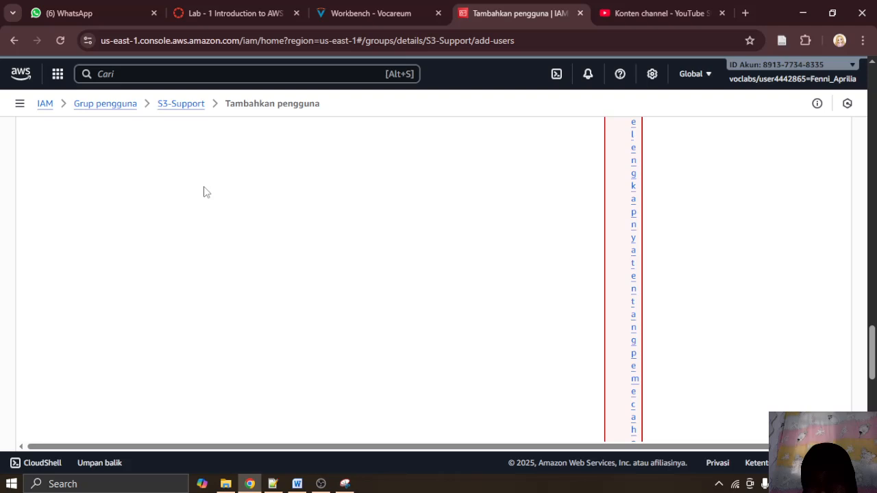
pyautogui.scroll(10, 204, 192)
pyautogui.scroll(6, 203, 191)
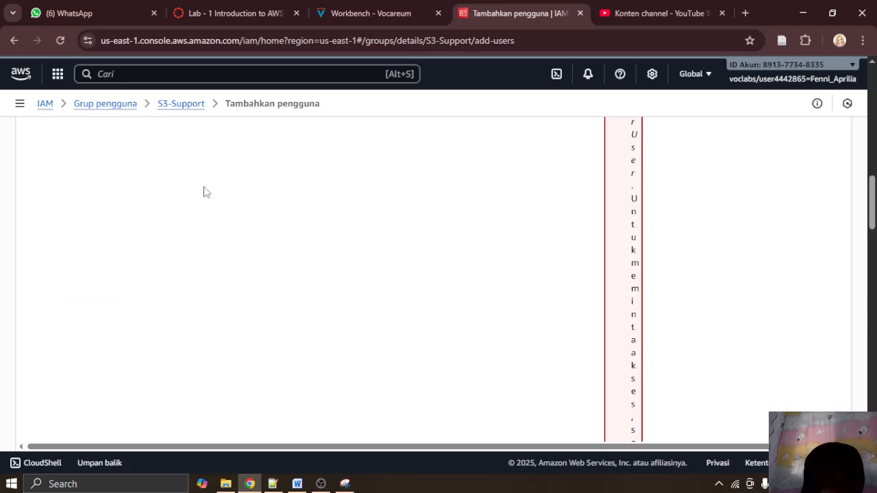
# Step: Select user-1 in the user list and add it to the S3-Support group as described in step 27
pyautogui.scroll(-3, 203, 191)
pyautogui.scroll(-10, 204, 192)
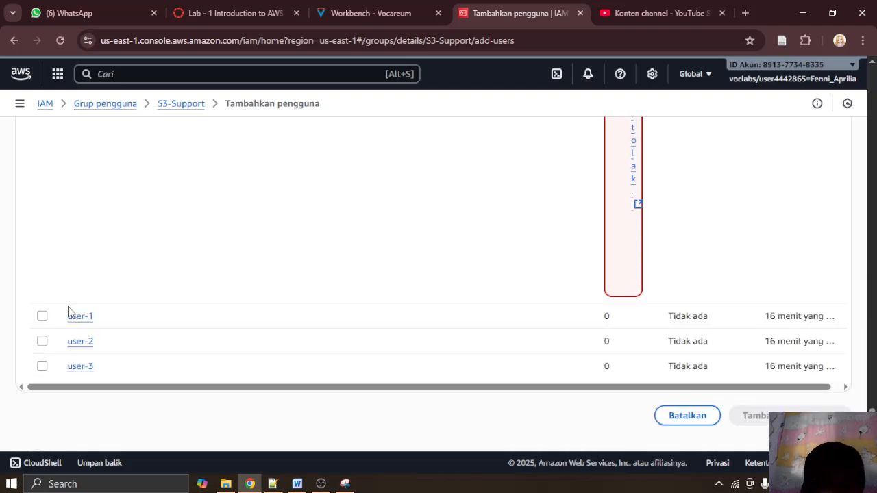
pyautogui.click(45, 316)
pyautogui.click(388, 7)
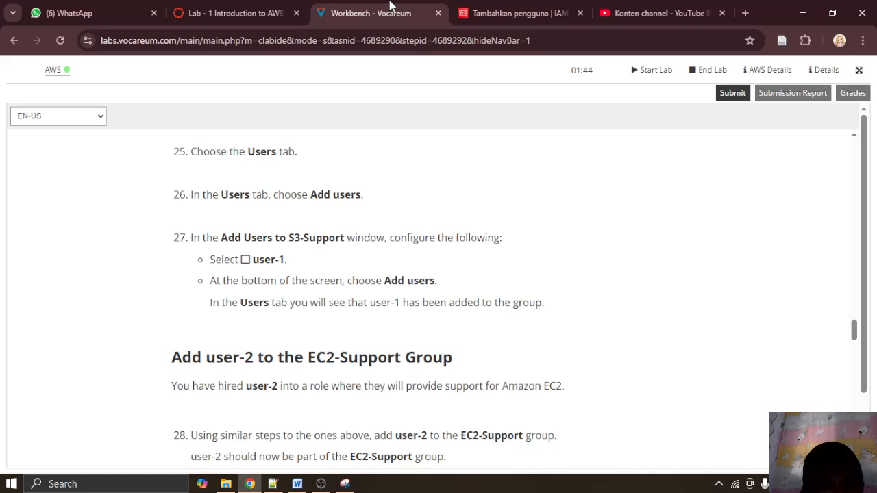
pyautogui.click(511, 9)
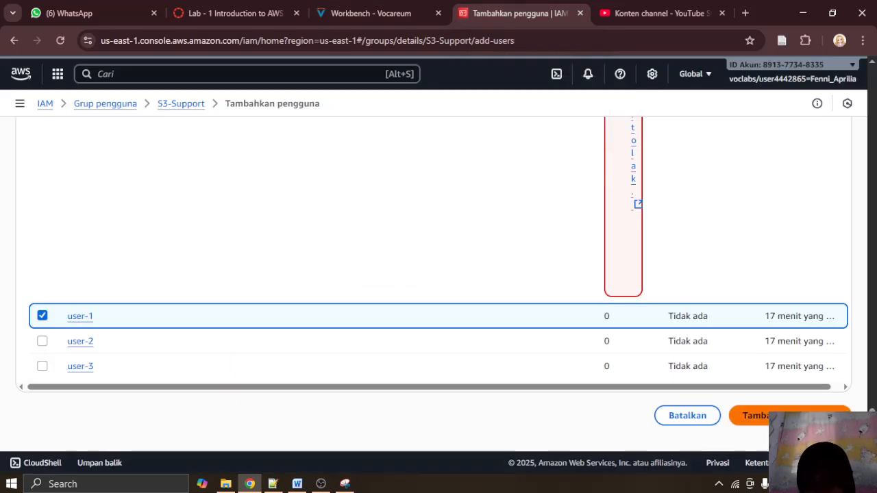
pyautogui.click(760, 416)
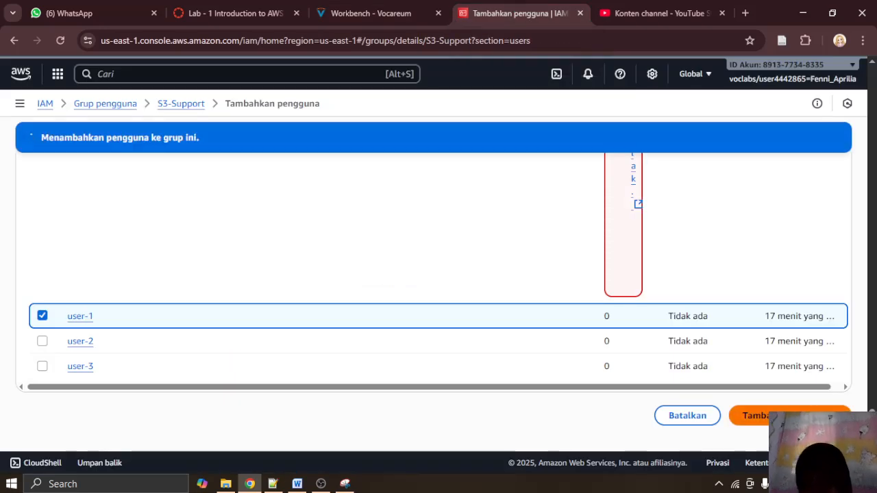
pyautogui.scroll(-1, 592, 404)
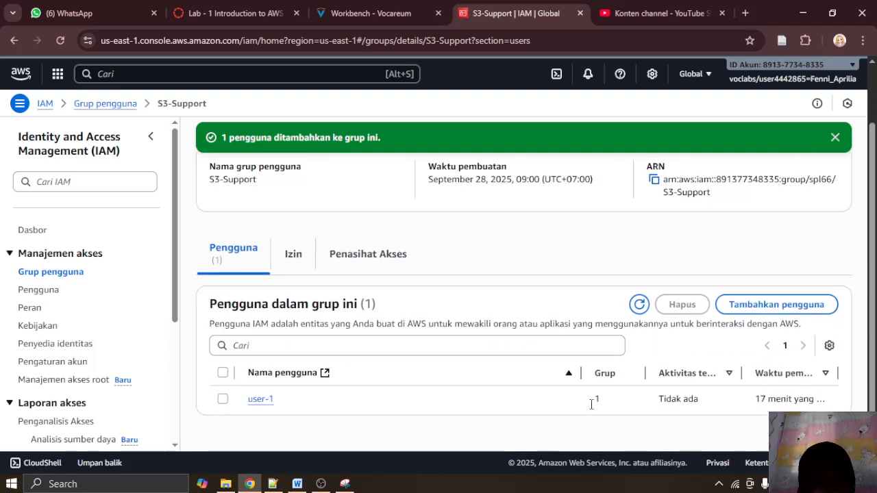
# Step: Switch to Word and paste the screenshot of the S3-Support group's users with user-1 below the previous screenshot
pyautogui.click(296, 484)
pyautogui.hotkey('ctrl', 'v')
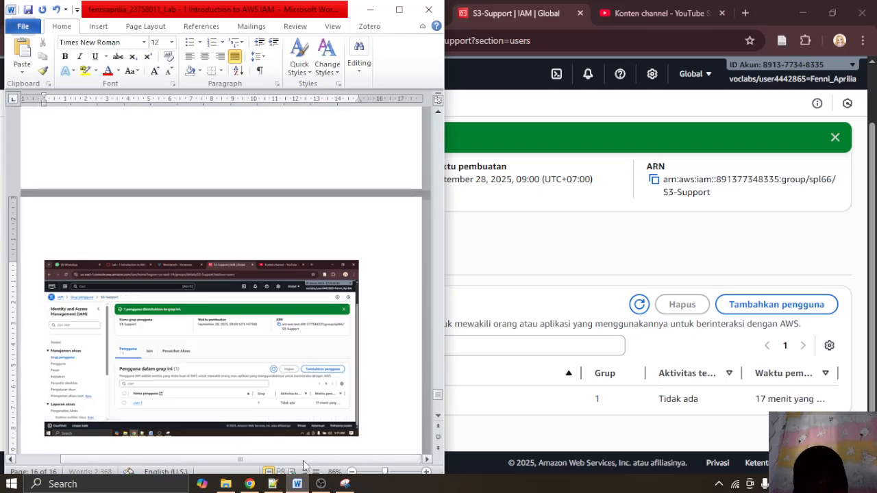
pyautogui.click(370, 8)
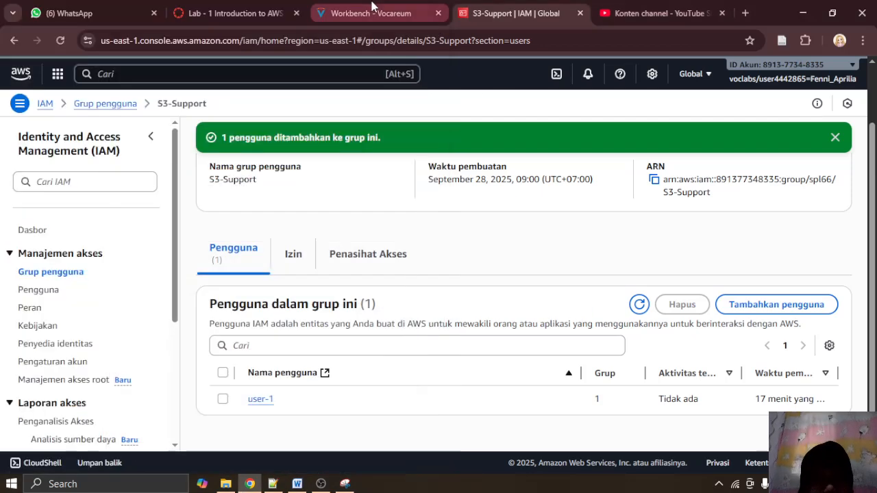
# Step: Read the end of step 27 and steps 28 to 30 on adding user-2 to EC2-Support and user-3 to EC2-Admin
pyautogui.click(371, 8)
pyautogui.scroll(-2, 324, 233)
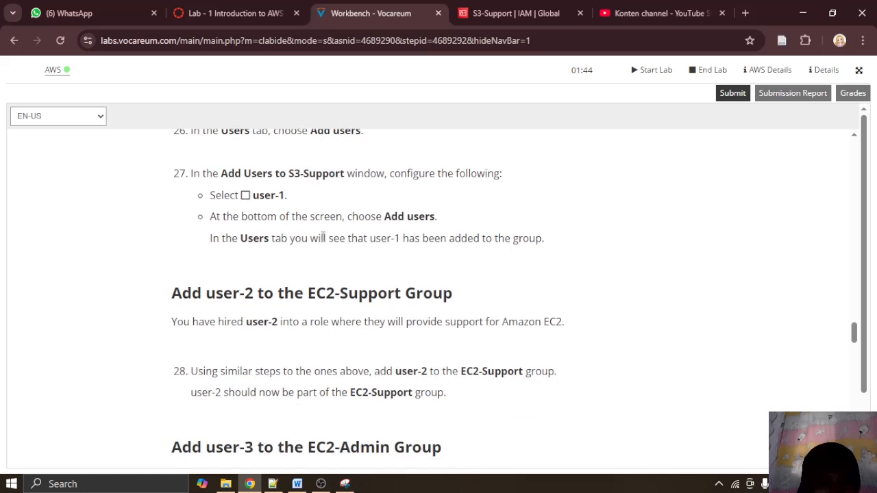
pyautogui.moveTo(266, 240); pyautogui.dragTo(490, 258)
pyautogui.click(489, 259)
pyautogui.scroll(-3, 489, 259)
pyautogui.scroll(1, 489, 259)
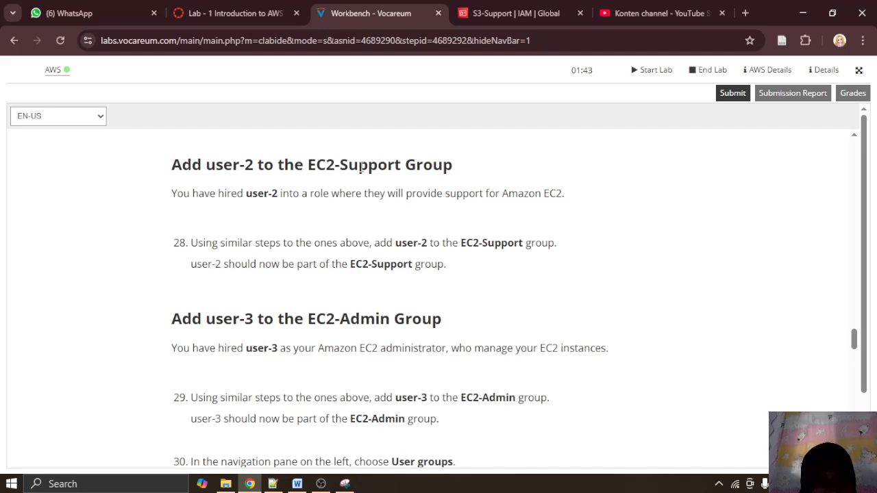
pyautogui.scroll(-1, 362, 170)
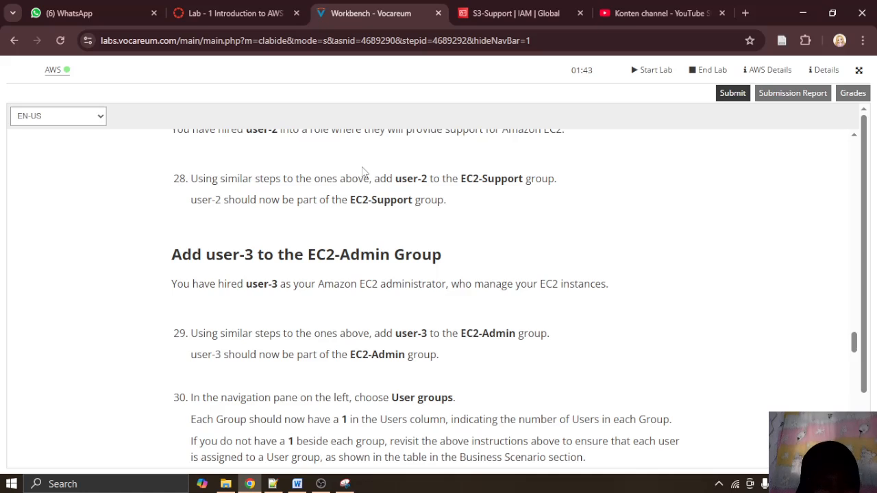
pyautogui.moveTo(269, 197); pyautogui.dragTo(358, 183)
pyautogui.click(440, 213)
# Step: Open the EC2-Support user group in the IAM console and add user-2 to it as described in step 28
pyautogui.click(513, 12)
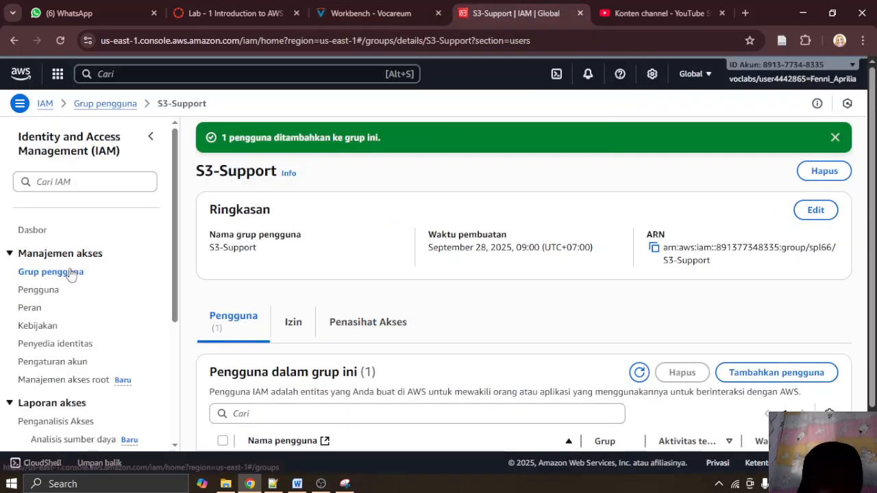
pyautogui.click(72, 271)
pyautogui.click(275, 296)
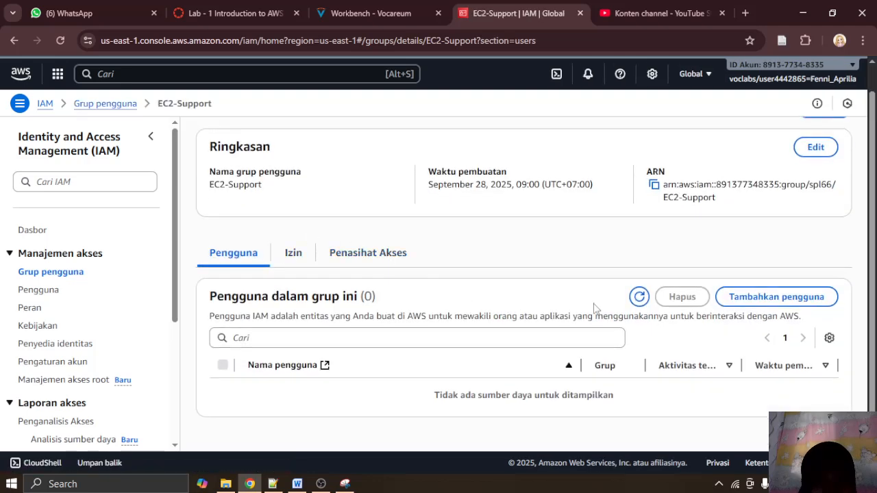
pyautogui.click(781, 301)
pyautogui.click(359, 8)
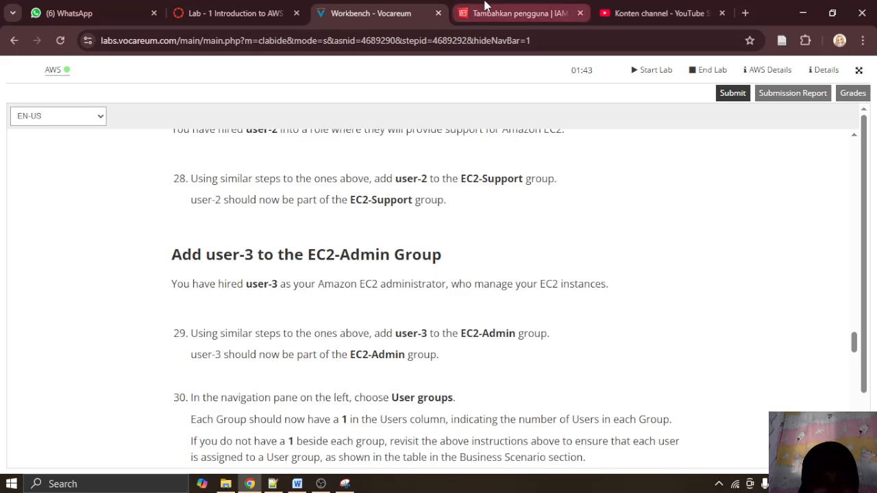
pyautogui.click(485, 6)
pyautogui.scroll(-10, 494, 298)
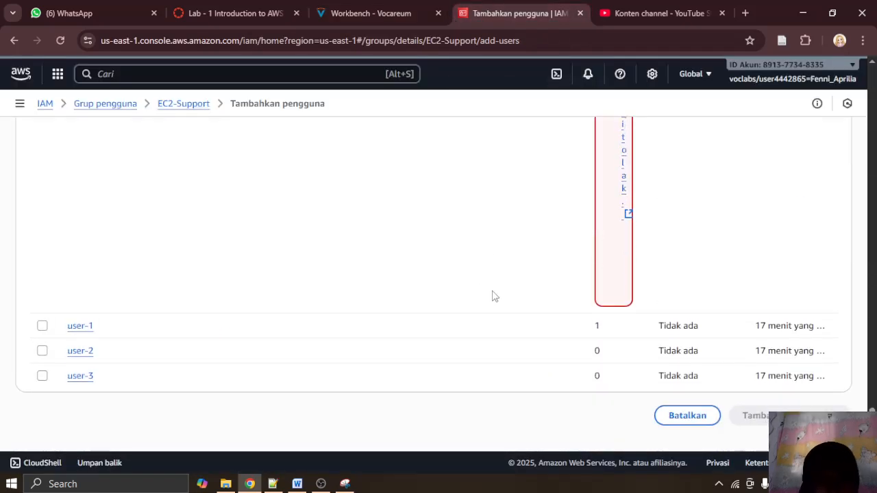
pyautogui.click(42, 351)
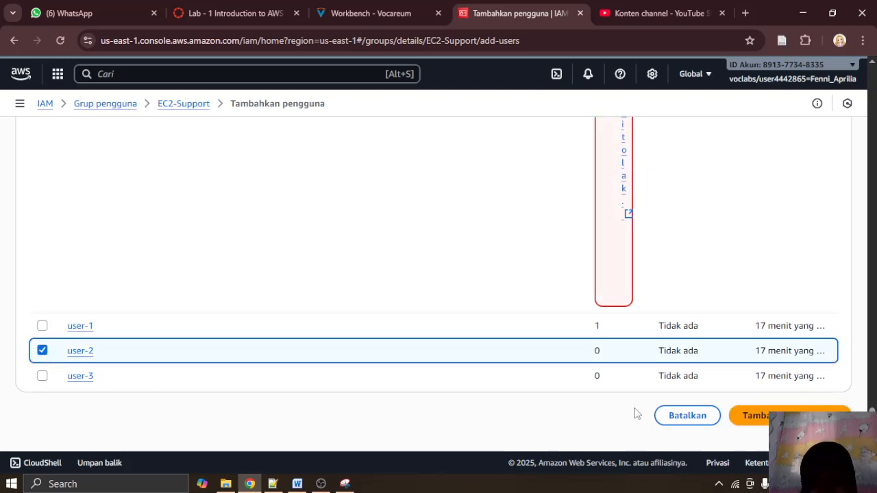
pyautogui.click(774, 413)
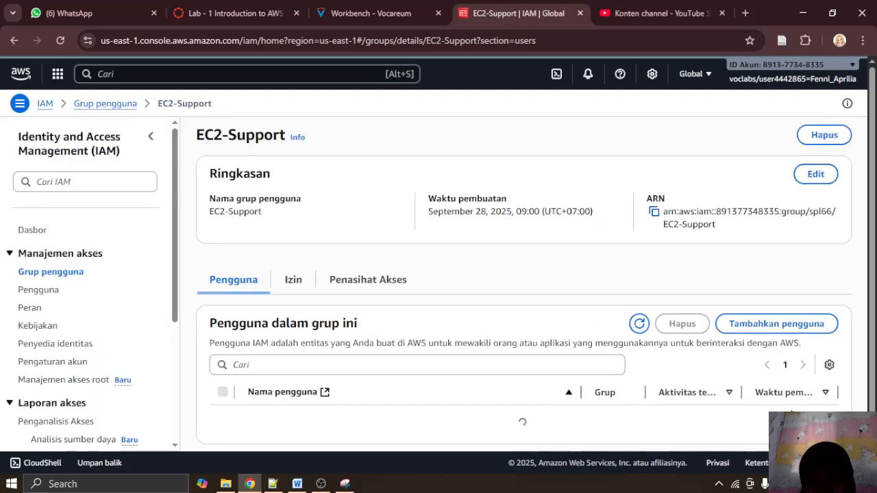
# Step: Switch to Word and paste the screenshot of the EC2-Support group's users with user-2 below the S3-Support screenshot
pyautogui.scroll(-2, 621, 368)
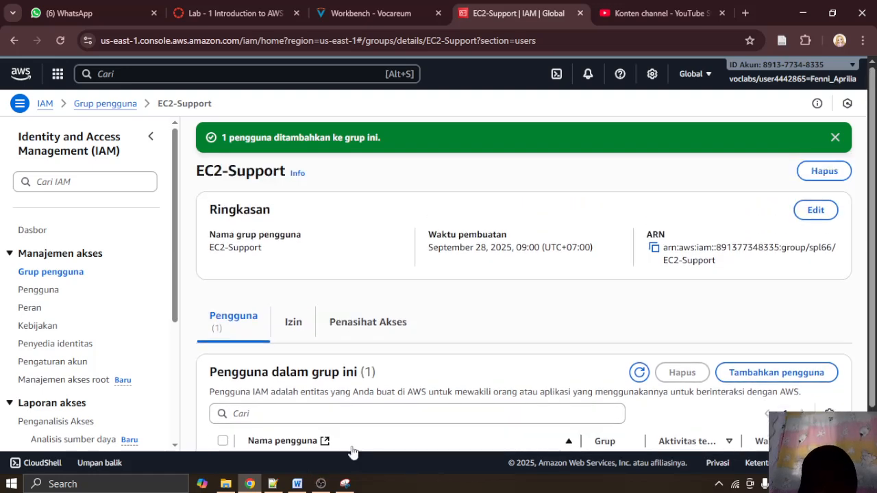
pyautogui.click(296, 484)
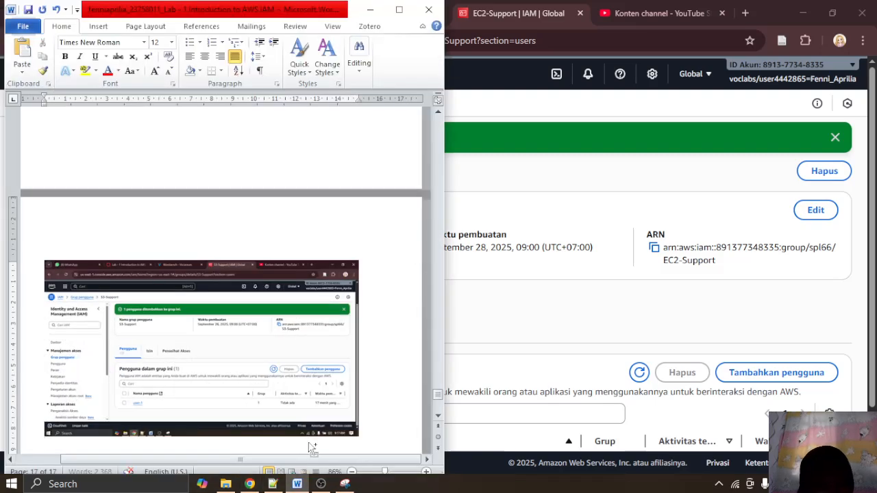
pyautogui.hotkey('ctrl', 'v')
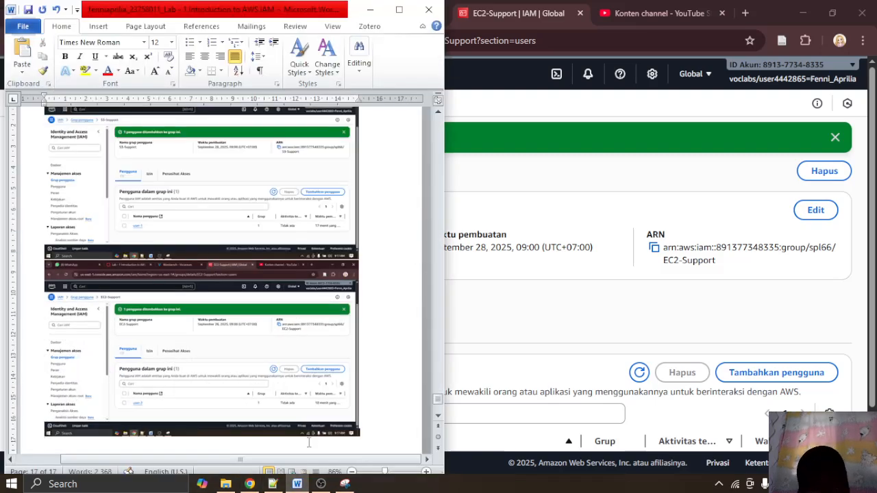
pyautogui.click(370, 10)
# Step: Follow step 29 of the lab instructions: open the EC2-Admin user group in IAM and add user-3 to it
pyautogui.click(346, 13)
pyautogui.scroll(-1, 347, 164)
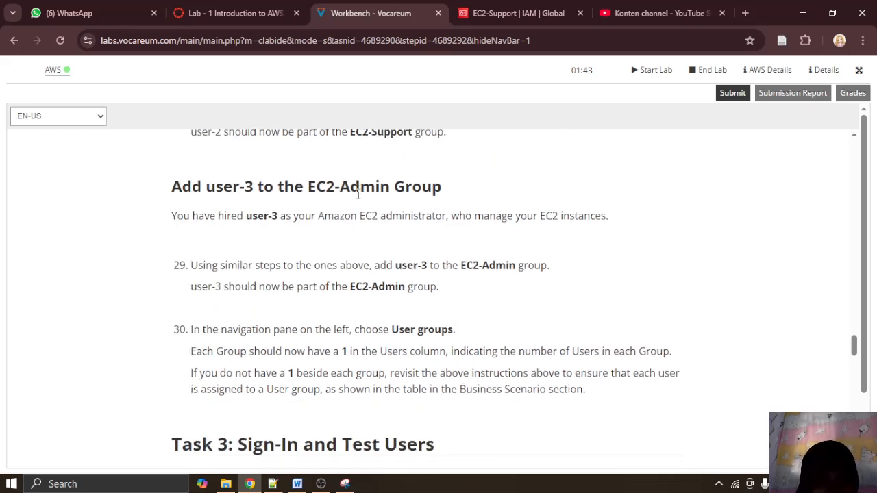
pyautogui.scroll(-1, 357, 197)
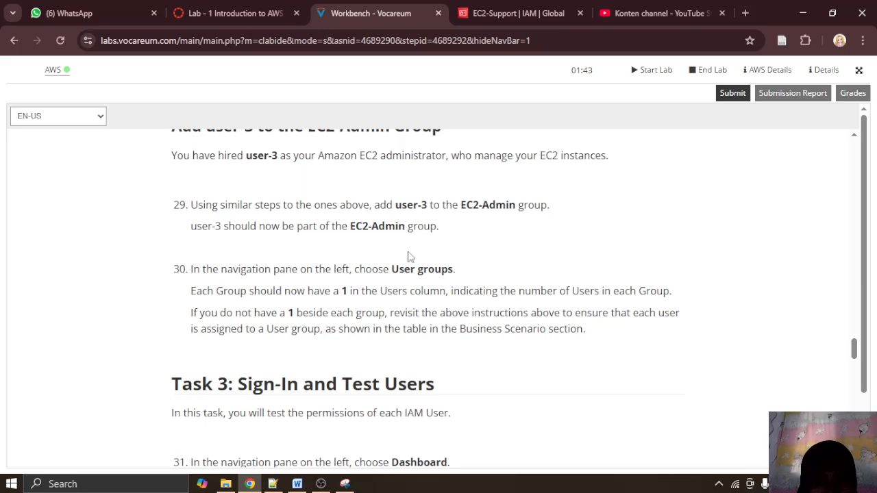
pyautogui.click(519, 13)
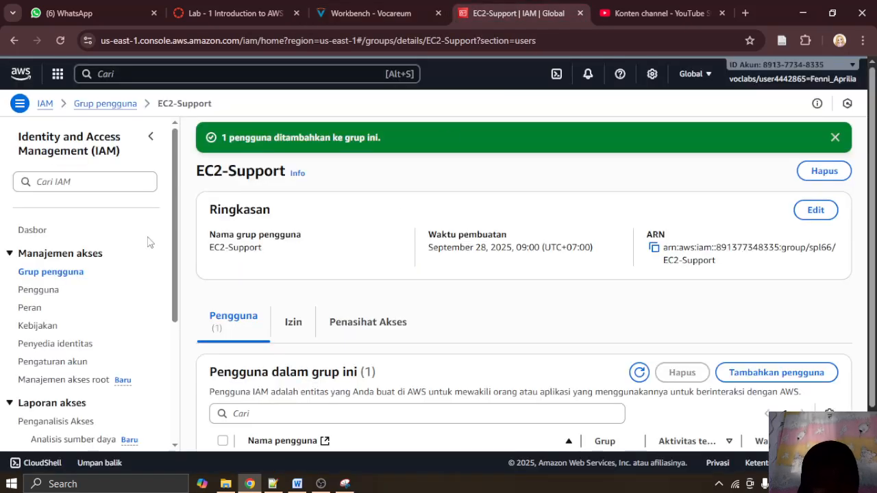
pyautogui.click(53, 272)
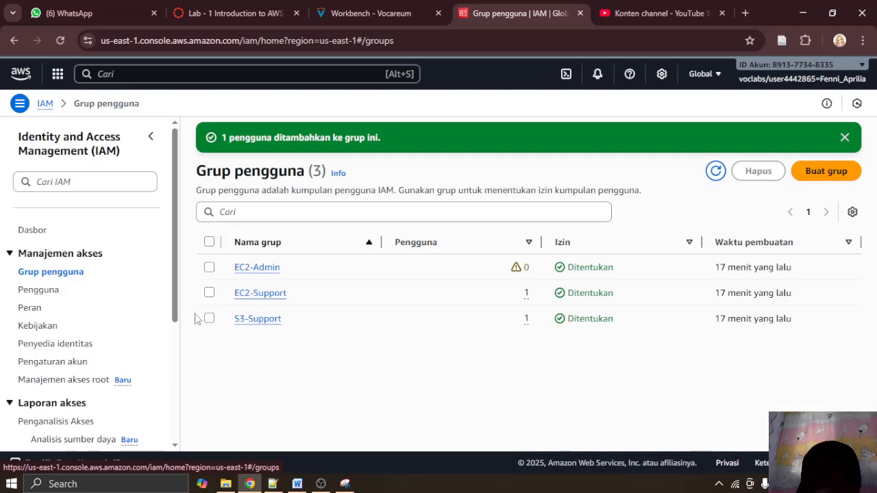
pyautogui.click(269, 273)
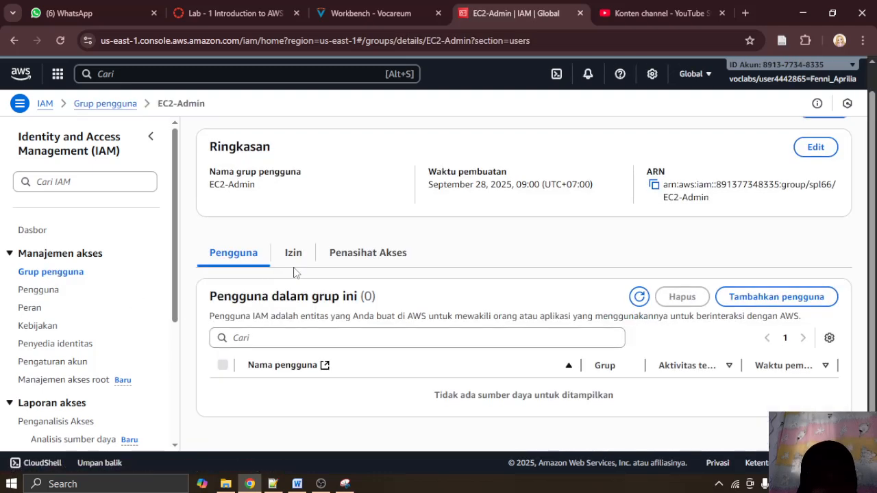
pyautogui.click(295, 255)
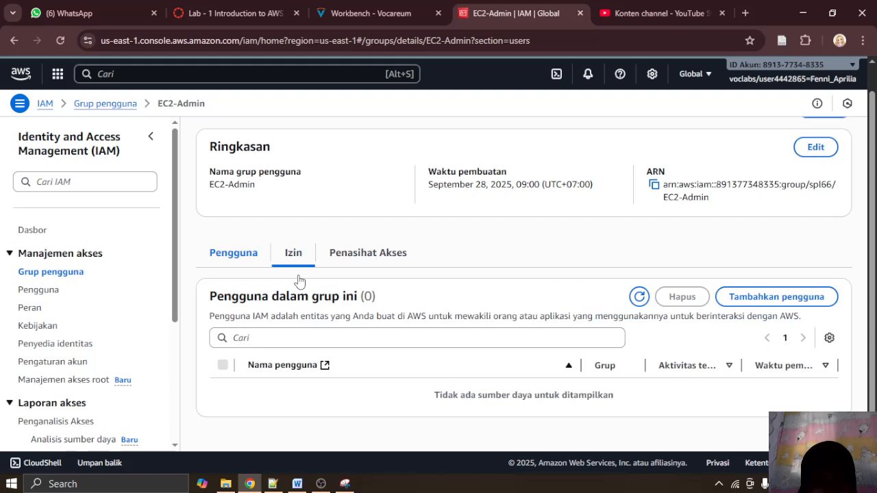
pyautogui.click(728, 303)
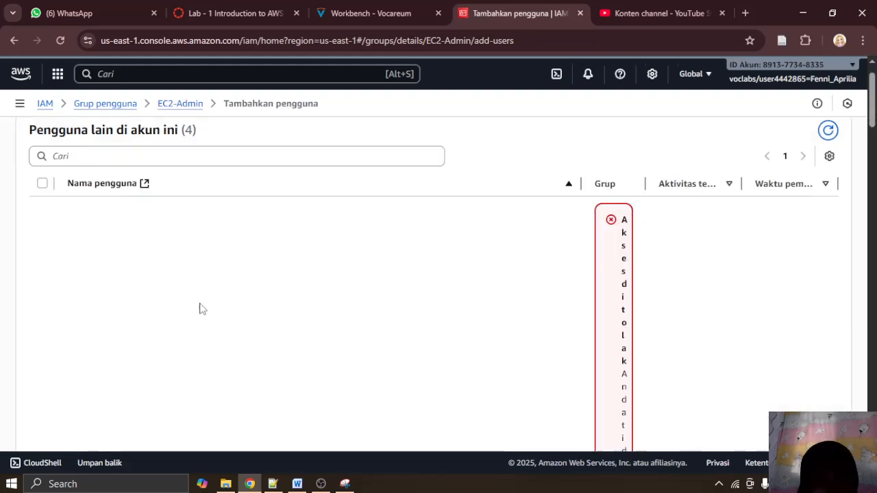
pyautogui.scroll(-5, 198, 307)
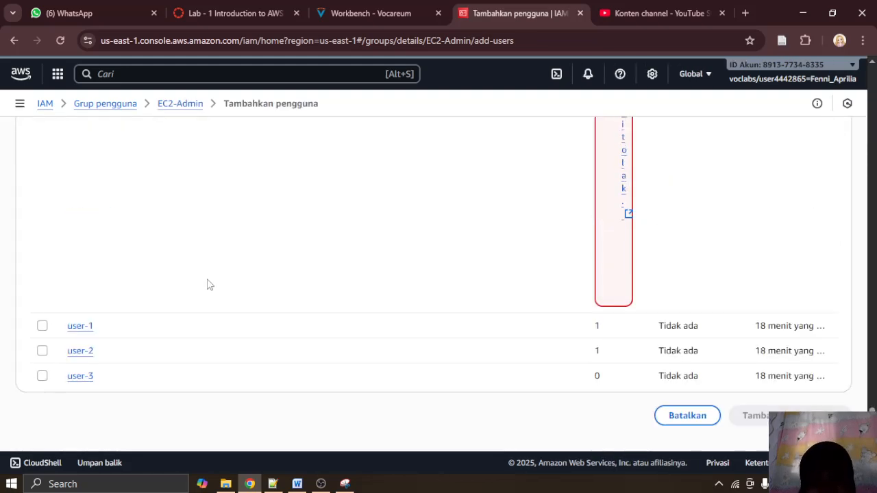
pyautogui.click(42, 376)
pyautogui.click(738, 426)
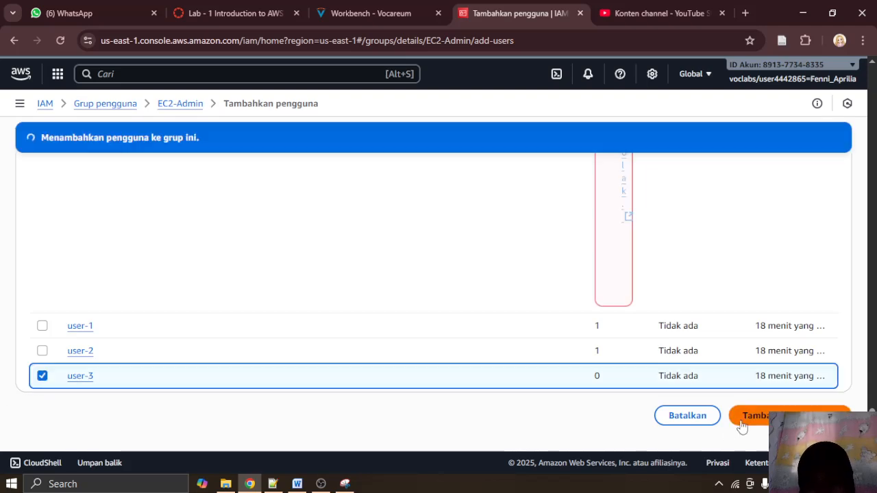
# Step: Switch to Word and paste the screenshot of the EC2-Admin group's users with user-3 below the EC2-Support screenshot
pyautogui.scroll(-1, 518, 334)
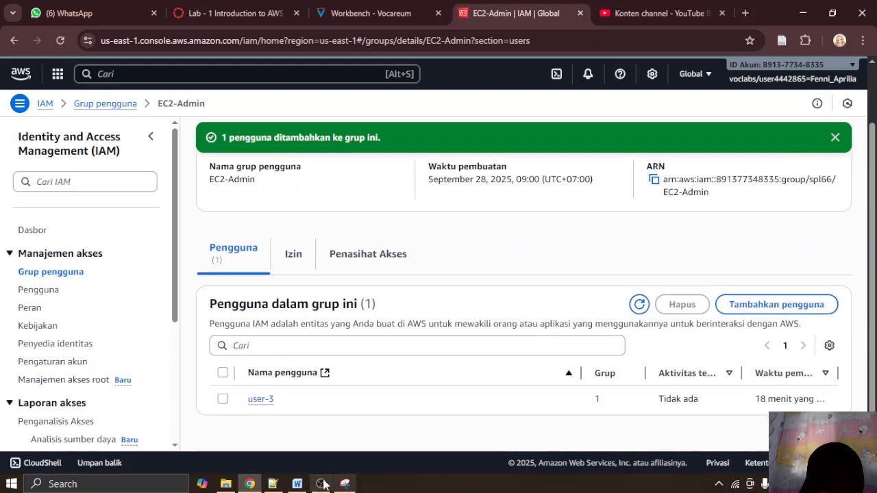
pyautogui.click(297, 484)
pyautogui.hotkey('ctrl', 'v')
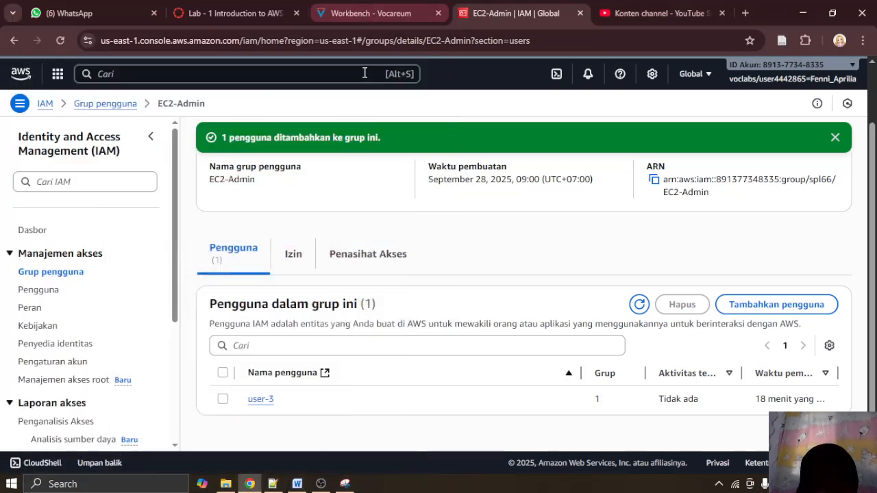
pyautogui.click(370, 10)
# Step: Read step 30 in the lab instructions and open the list of user groups in IAM
pyautogui.click(360, 12)
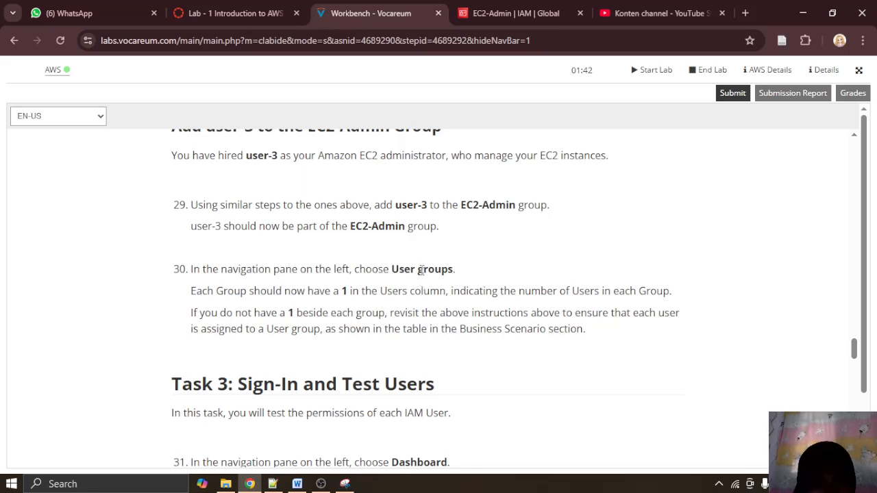
pyautogui.scroll(-1, 421, 269)
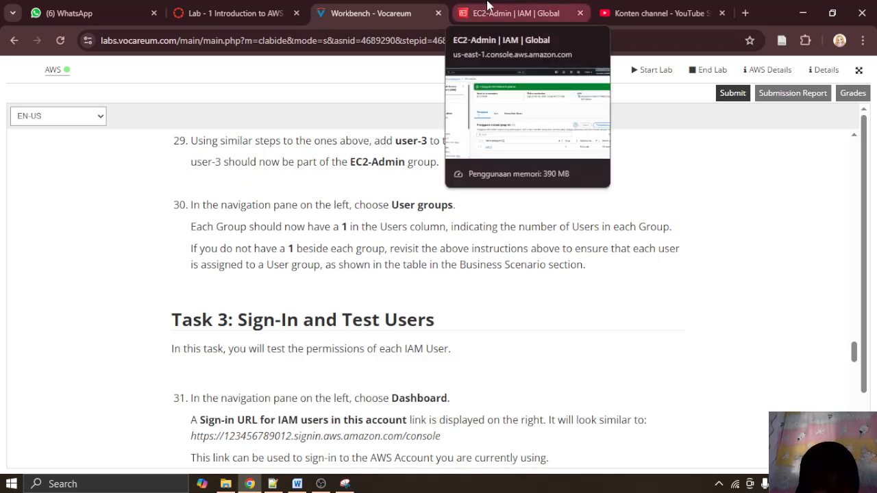
pyautogui.click(480, 10)
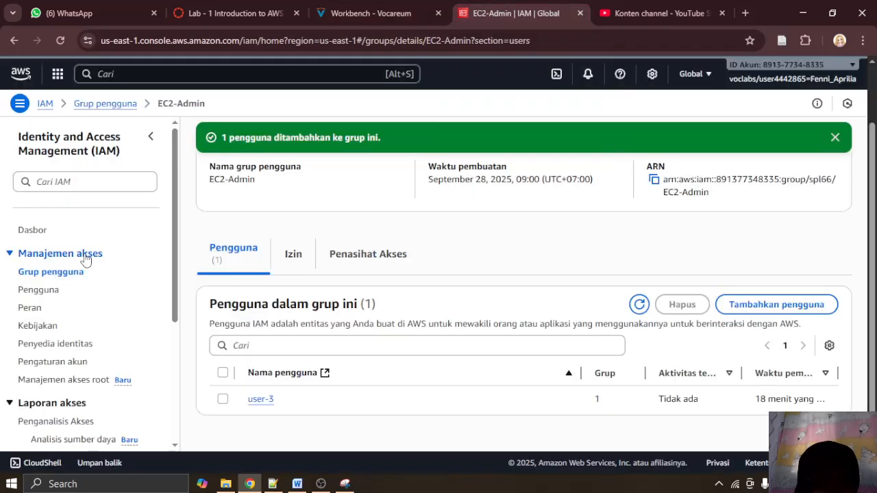
pyautogui.click(78, 273)
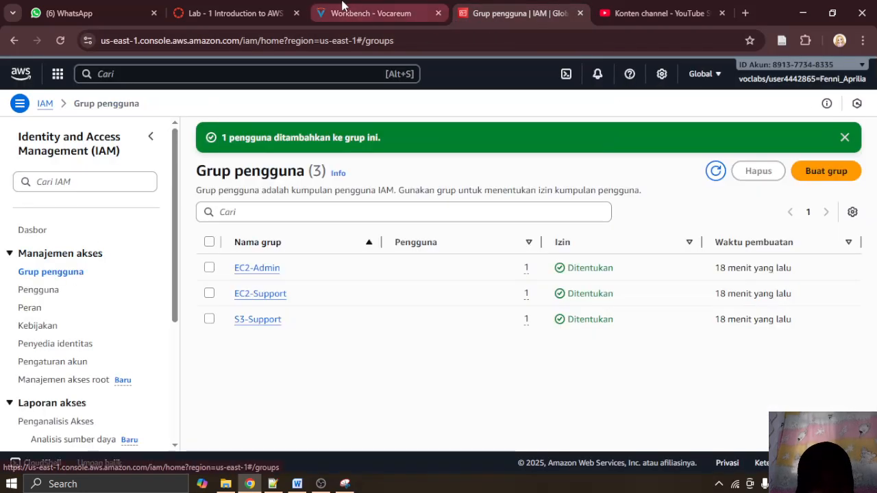
# Step: Compare step 30's requirement of one user per group with the Users column of the IAM user groups list
pyautogui.click(364, 10)
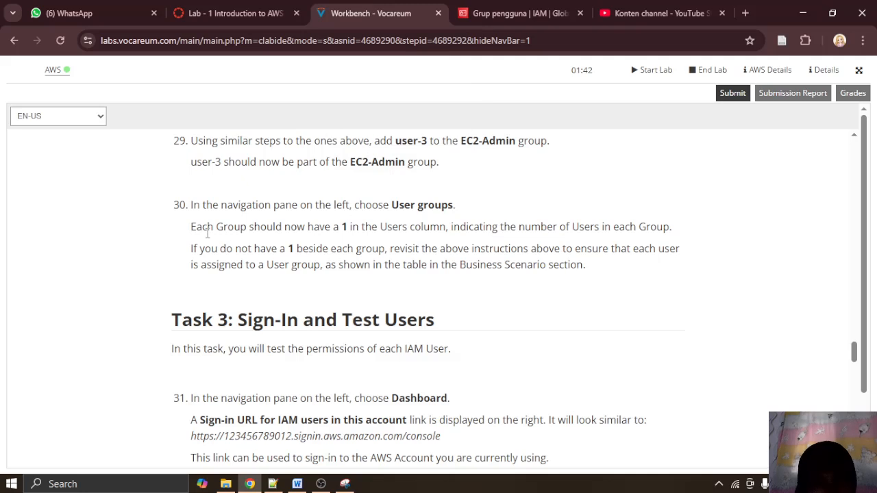
pyautogui.moveTo(192, 226); pyautogui.dragTo(407, 230)
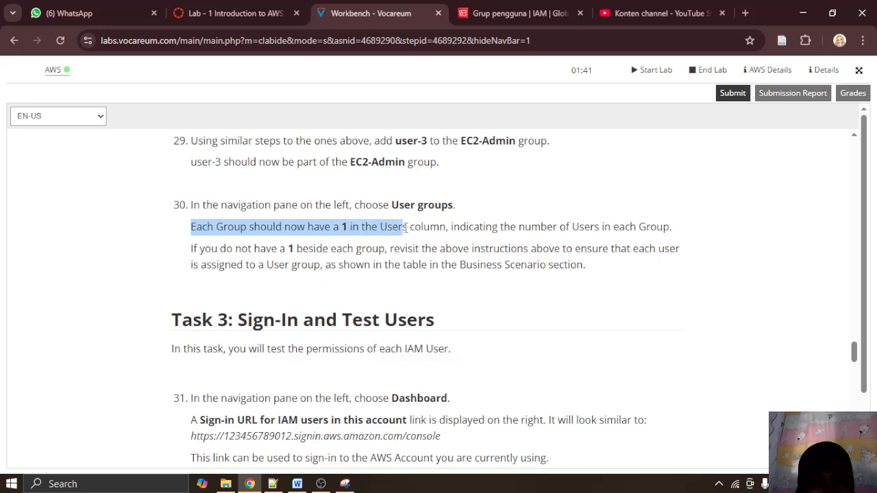
pyautogui.click(494, 10)
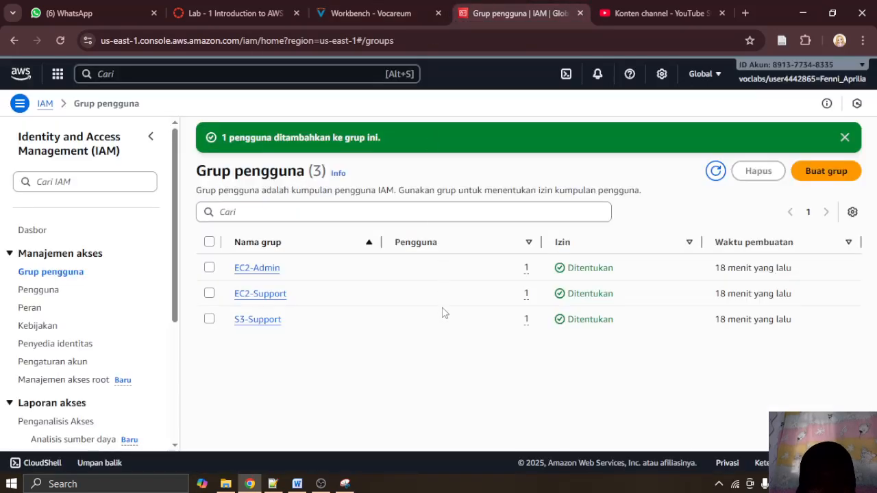
pyautogui.click(346, 8)
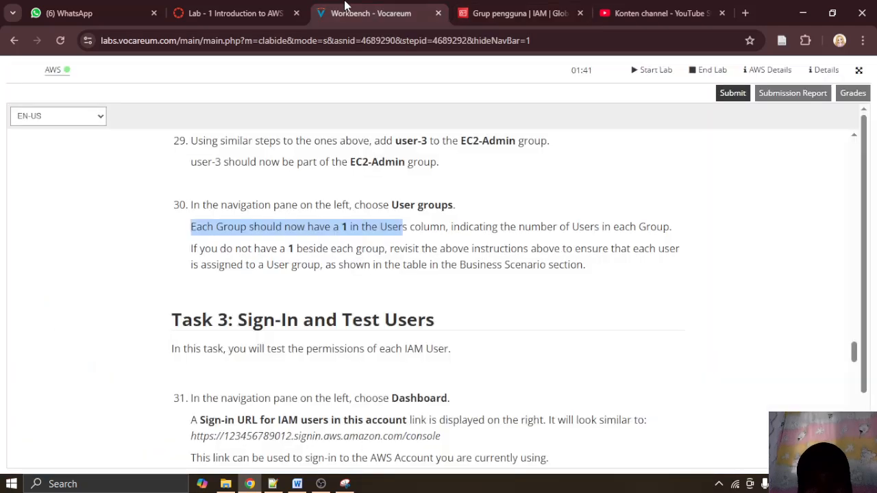
pyautogui.moveTo(394, 249); pyautogui.dragTo(399, 247)
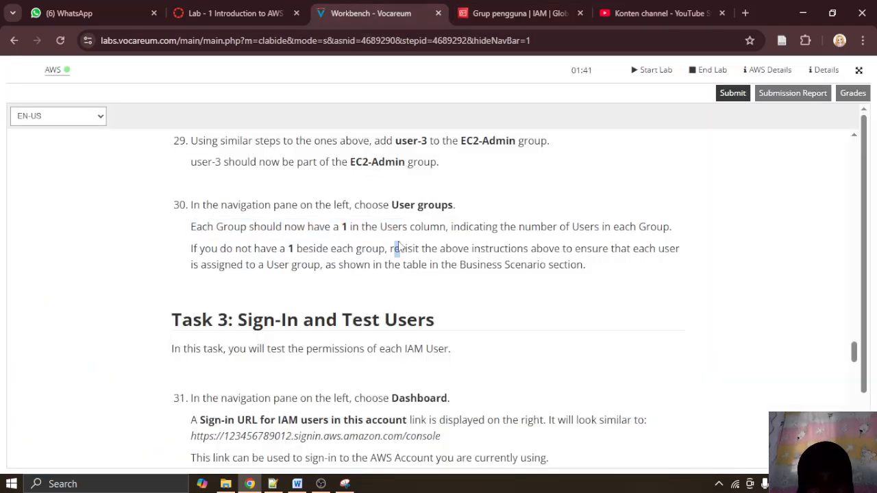
pyautogui.scroll(-1, 393, 247)
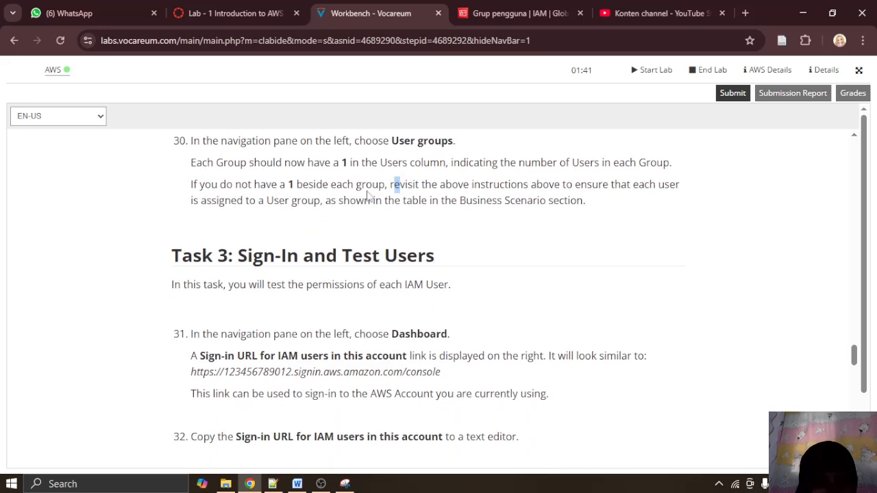
pyautogui.moveTo(371, 189); pyautogui.dragTo(445, 189)
pyautogui.click(480, 9)
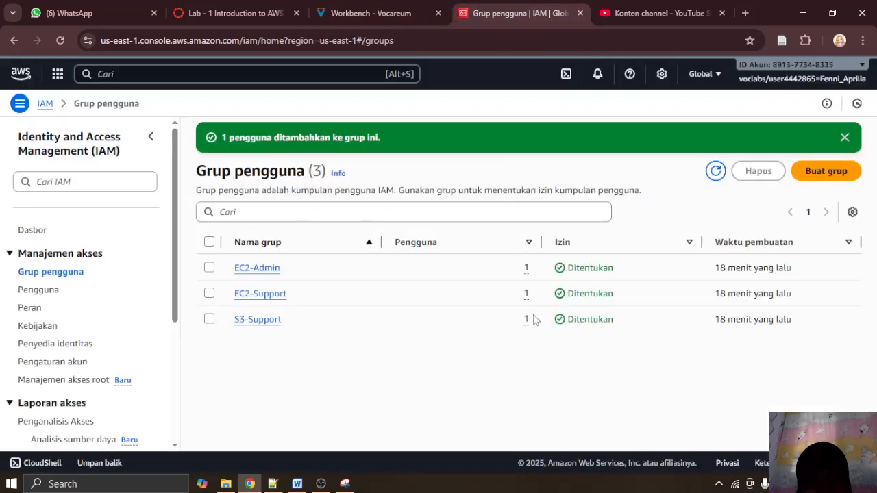
# Step: Switch to Word and paste the screenshot of the user groups list below the EC2-Admin screenshot
pyautogui.click(297, 484)
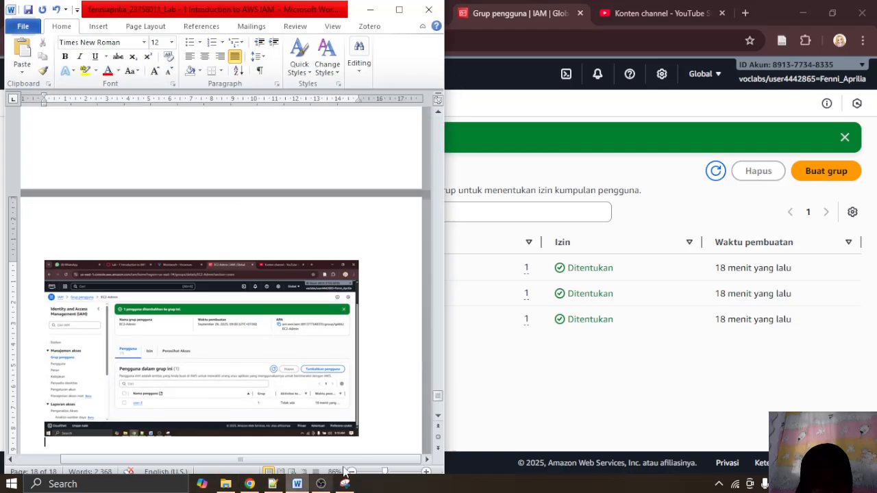
pyautogui.hotkey('ctrl', 'v')
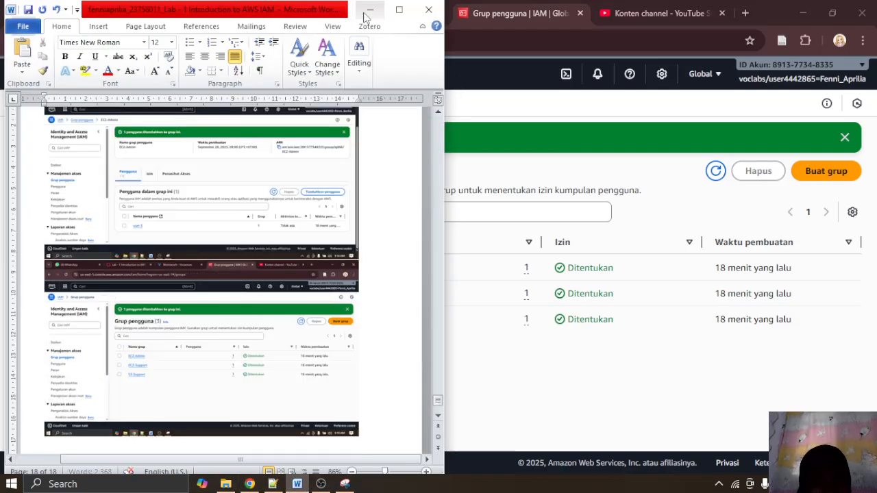
pyautogui.click(370, 10)
# Step: Read steps 31 to 33 of Task 3 in the lab instructions on the sign-in URL and private window
pyautogui.click(370, 13)
pyautogui.scroll(-1, 419, 286)
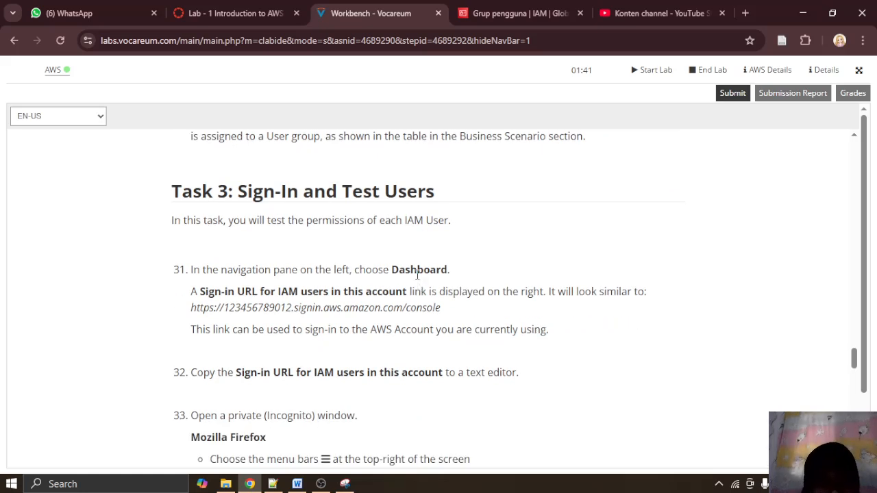
pyautogui.scroll(-1, 417, 275)
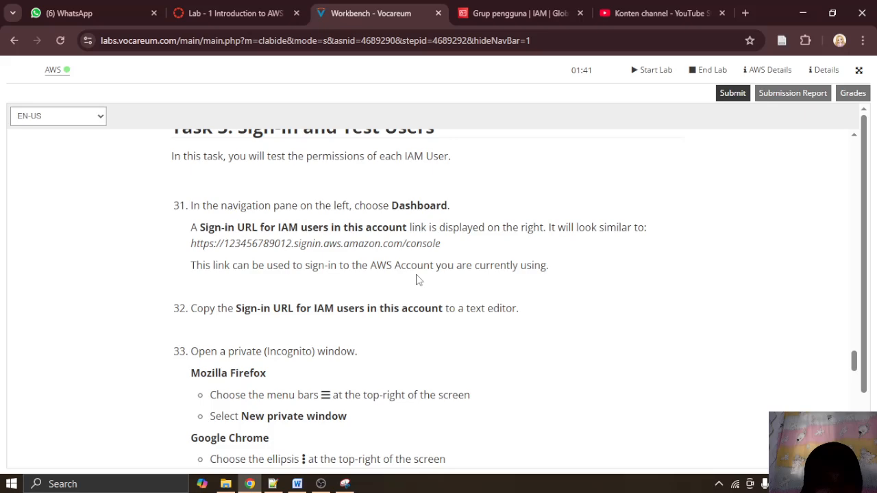
# Step: Return to the IAM console and open the IAM dashboard as step 31 of the lab requires
pyautogui.click(517, 12)
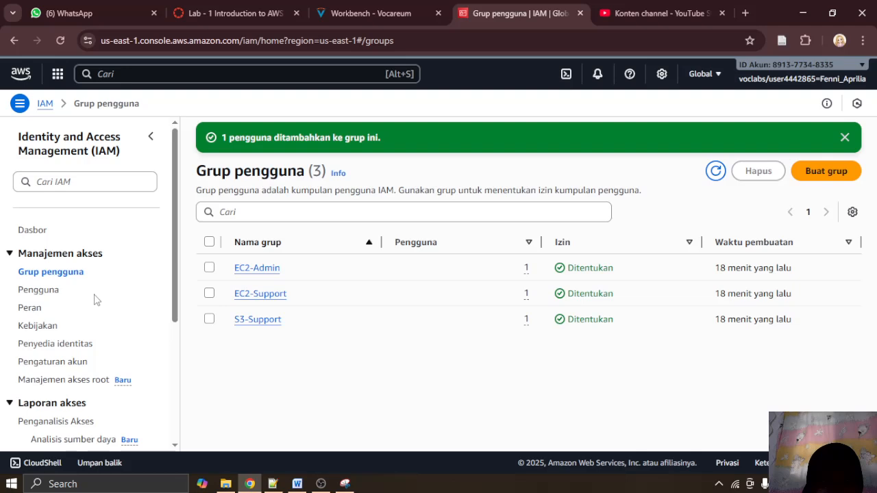
pyautogui.scroll(-3, 96, 300)
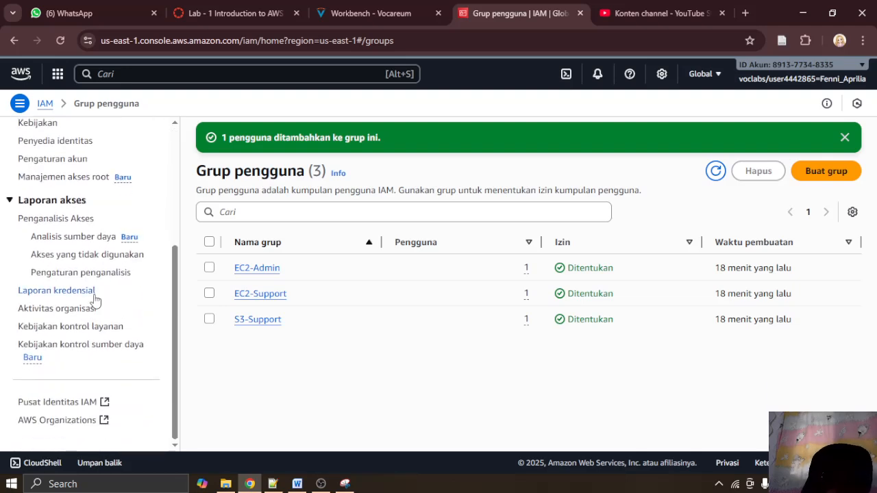
pyautogui.scroll(3, 94, 299)
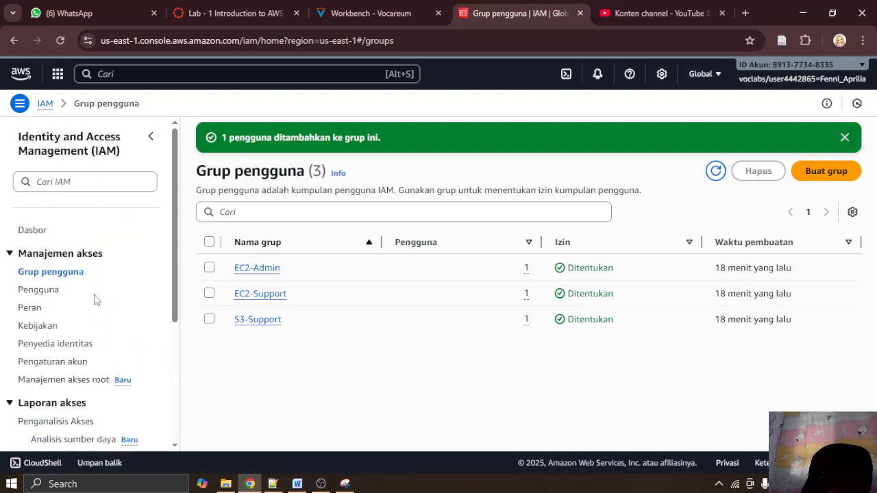
pyautogui.click(35, 229)
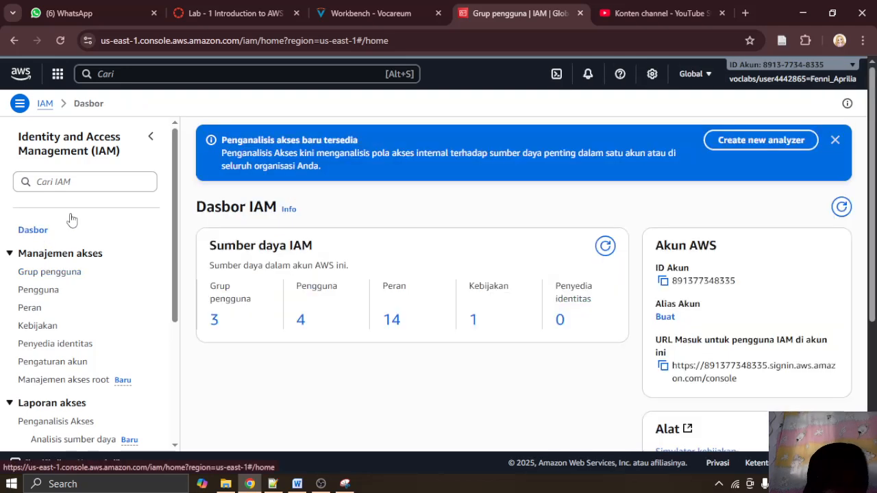
# Step: Recheck step 32 in the lab instructions and copy the sign-in URL for IAM users in this account
pyautogui.click(368, 8)
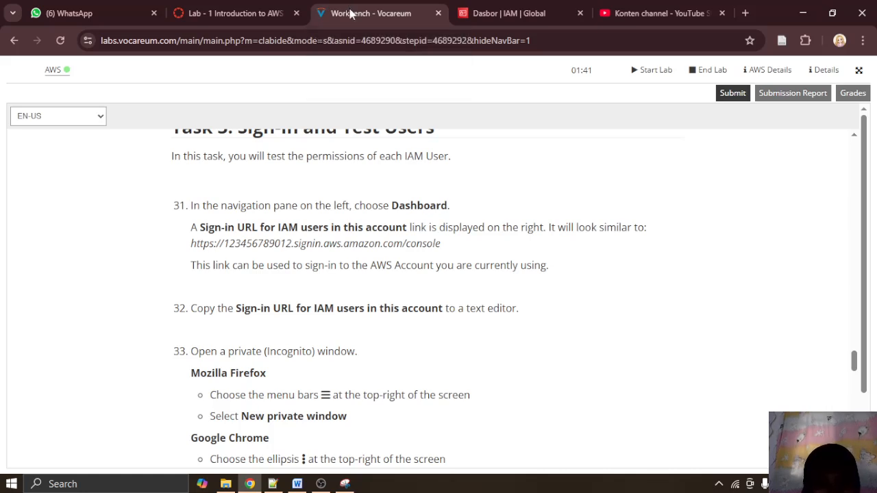
pyautogui.click(484, 7)
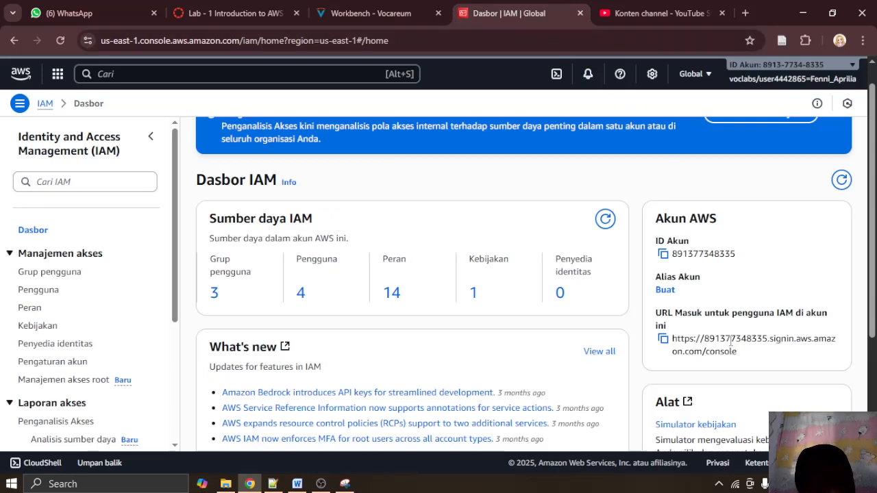
pyautogui.click(663, 338)
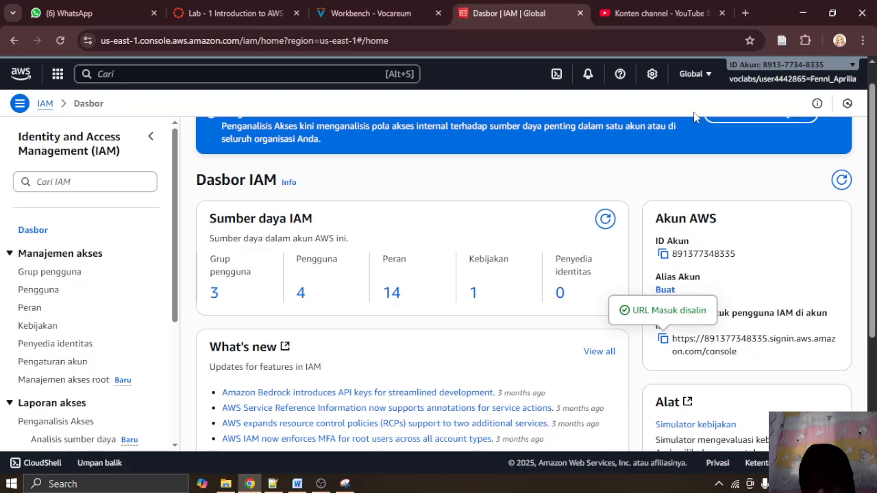
# Step: Open a new incognito window and load the copied IAM users sign-in URL in it
pyautogui.click(863, 40)
pyautogui.moveTo(767, 216)
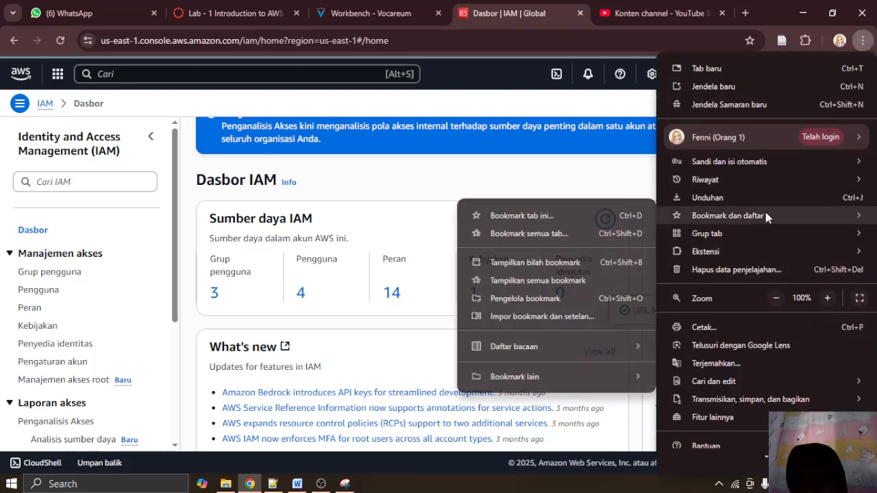
pyautogui.click(766, 103)
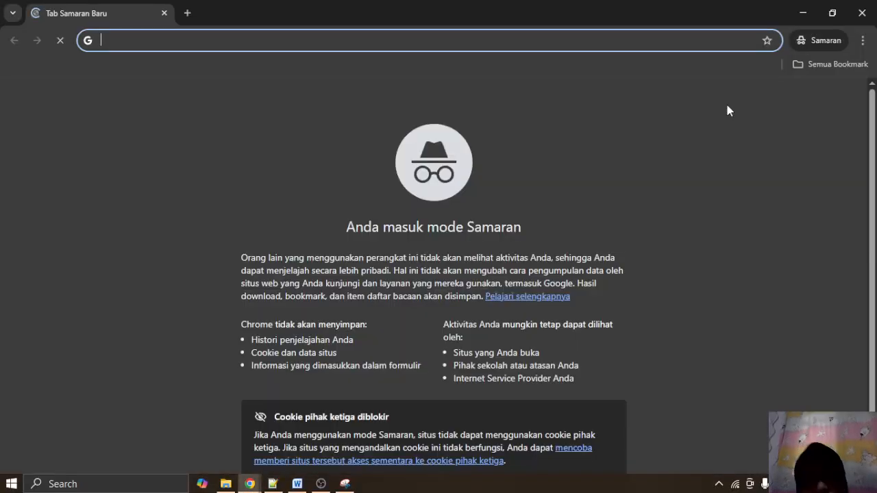
pyautogui.hotkey('ctrl', 'v')
pyautogui.press('Return')
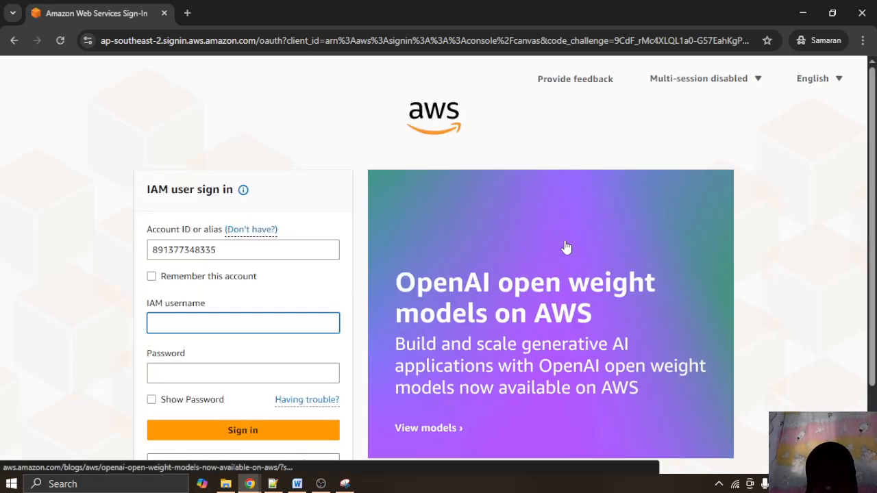
# Step: Switch to Word, paste the screenshot of the empty IAM user sign-in page below the user groups list, and put the incognito window away
pyautogui.click(301, 482)
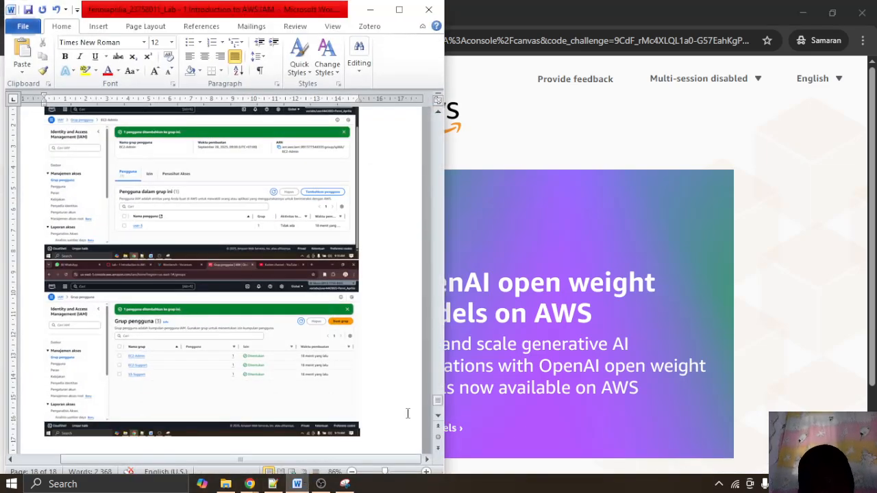
pyautogui.hotkey('ctrl', 'v')
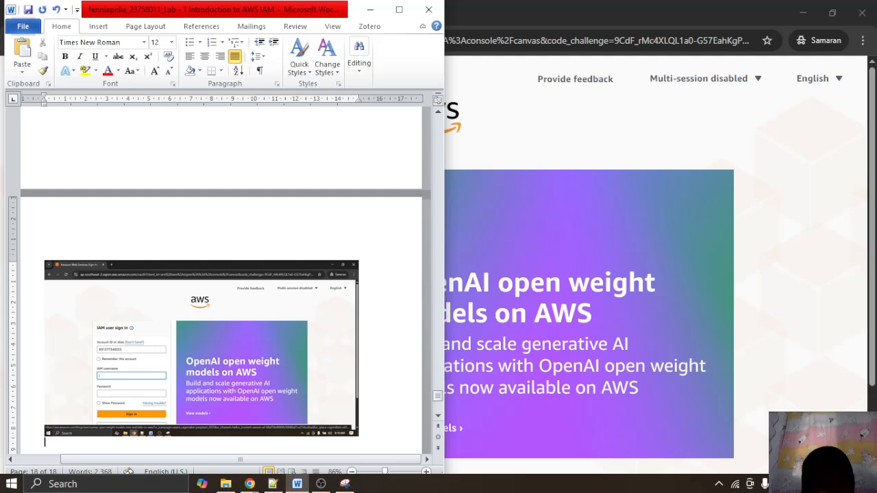
pyautogui.click(861, 7)
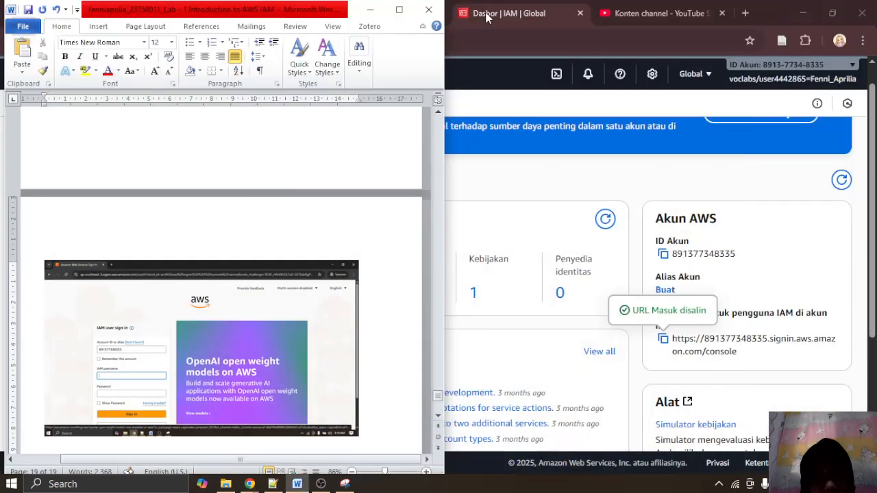
# Step: Read steps 32 to 39 of the lab instructions on signing in as user-1 and testing S3 and EC2 access
pyautogui.click(367, 8)
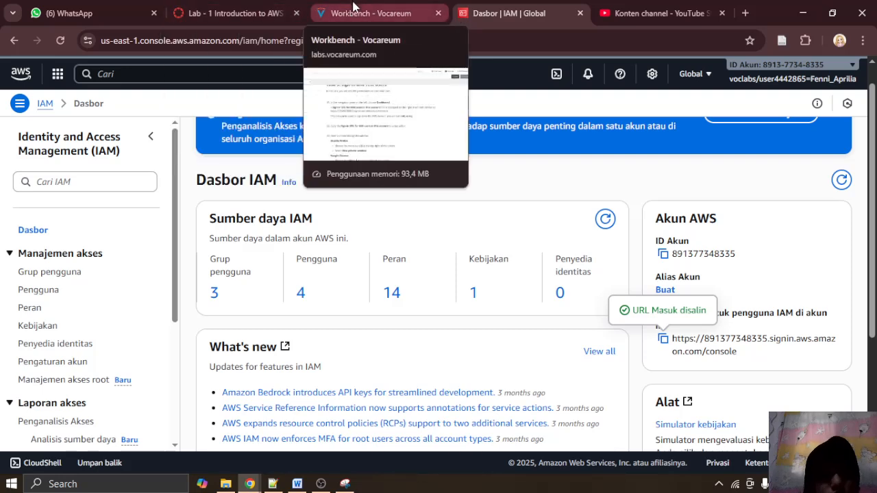
pyautogui.click(360, 13)
pyautogui.scroll(-1, 394, 185)
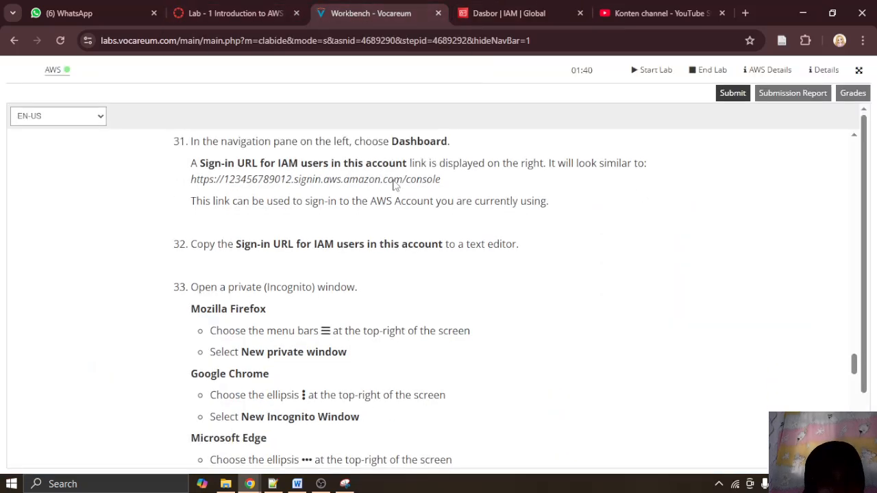
pyautogui.scroll(-1, 394, 180)
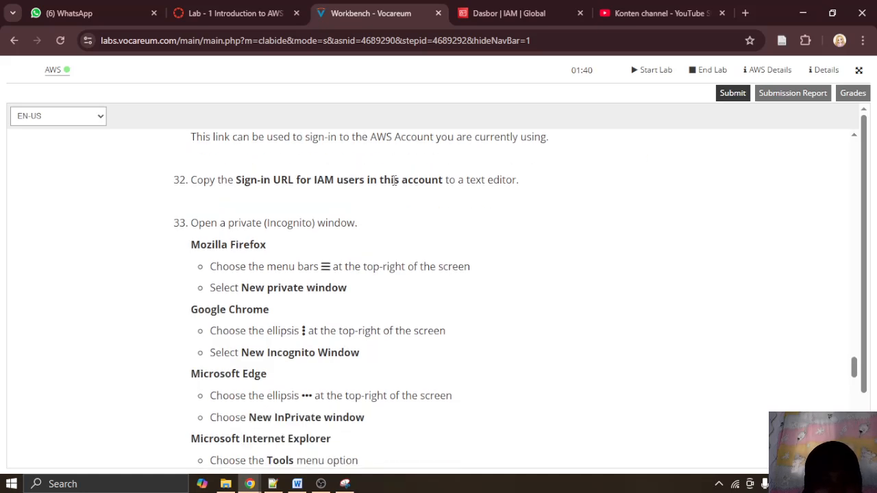
pyautogui.click(321, 484)
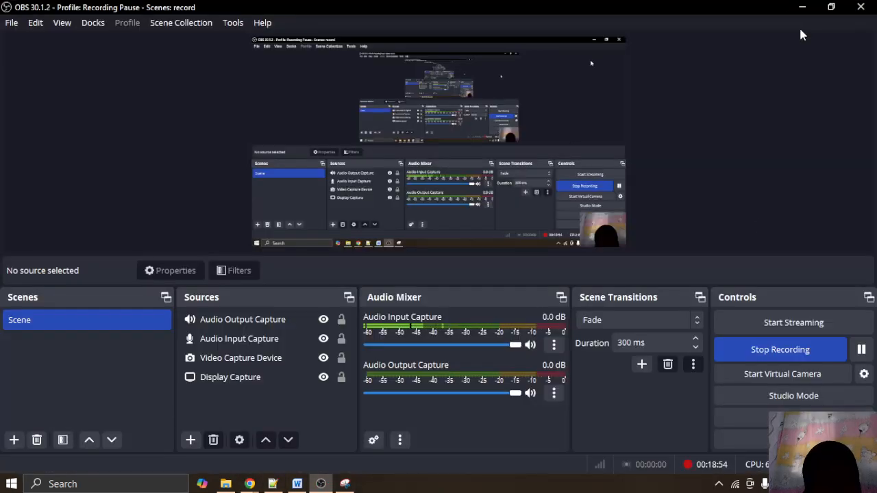
pyautogui.click(805, 6)
pyautogui.scroll(-1, 372, 259)
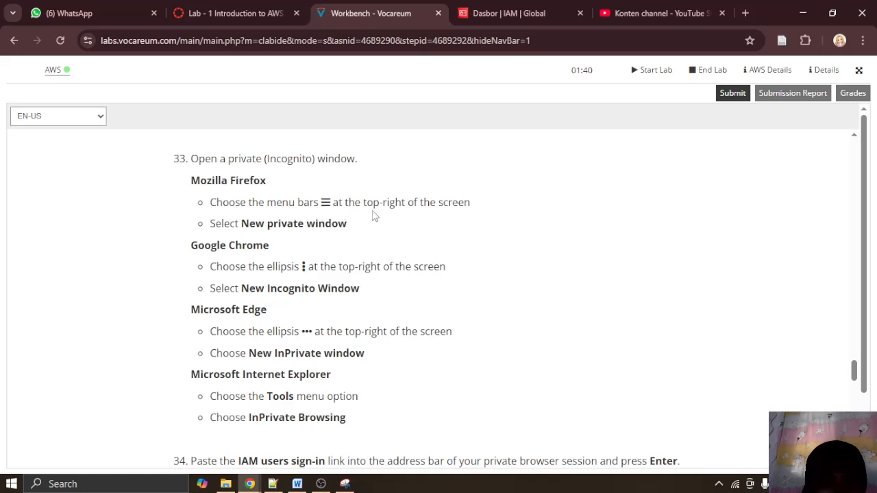
pyautogui.scroll(-3, 374, 215)
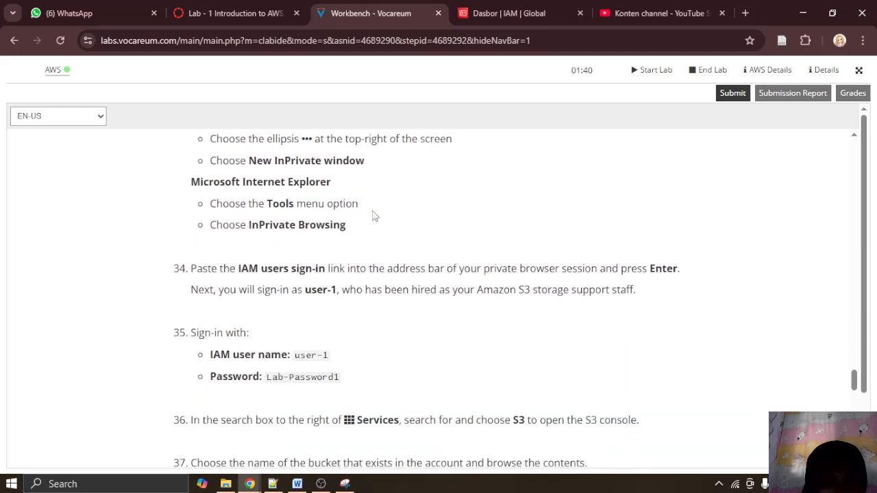
pyautogui.scroll(1, 374, 215)
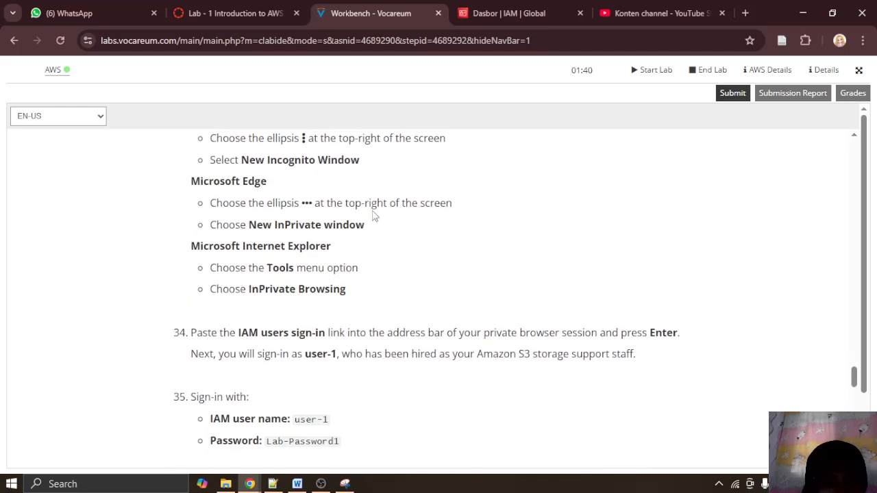
pyautogui.scroll(-1, 375, 215)
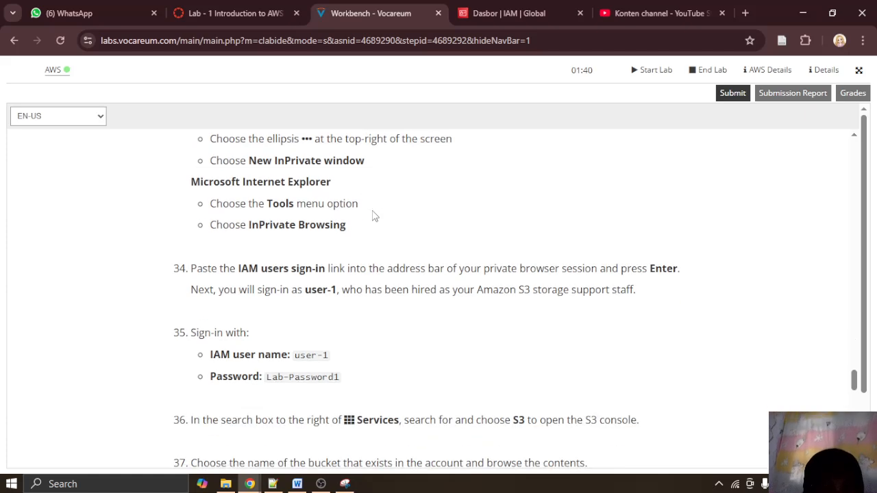
pyautogui.scroll(-1, 374, 215)
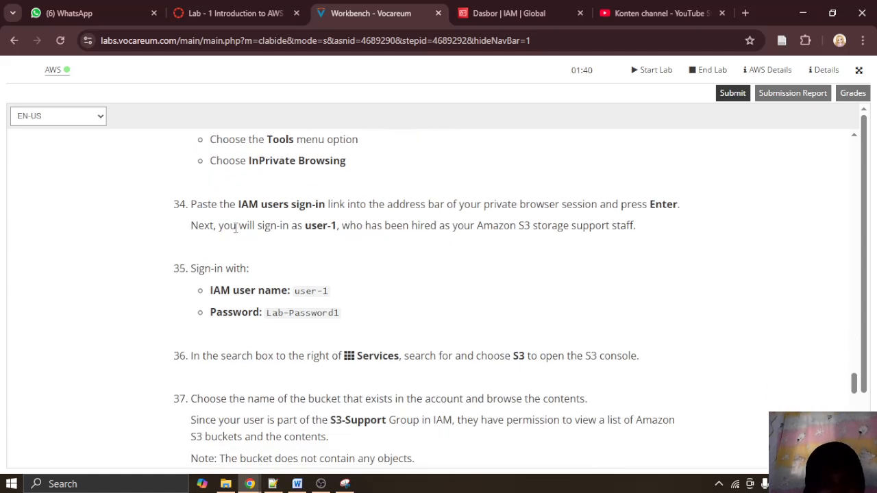
pyautogui.moveTo(201, 218); pyautogui.dragTo(492, 204)
pyautogui.moveTo(520, 204); pyautogui.dragTo(620, 204)
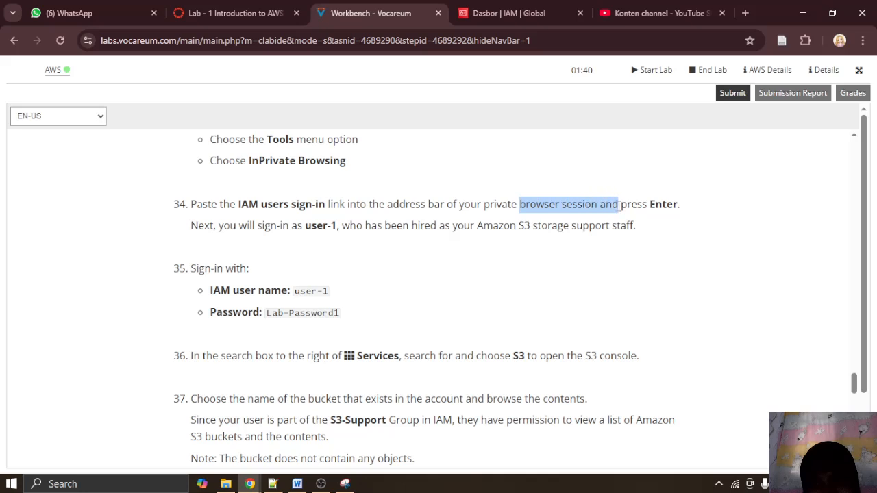
pyautogui.click(318, 255)
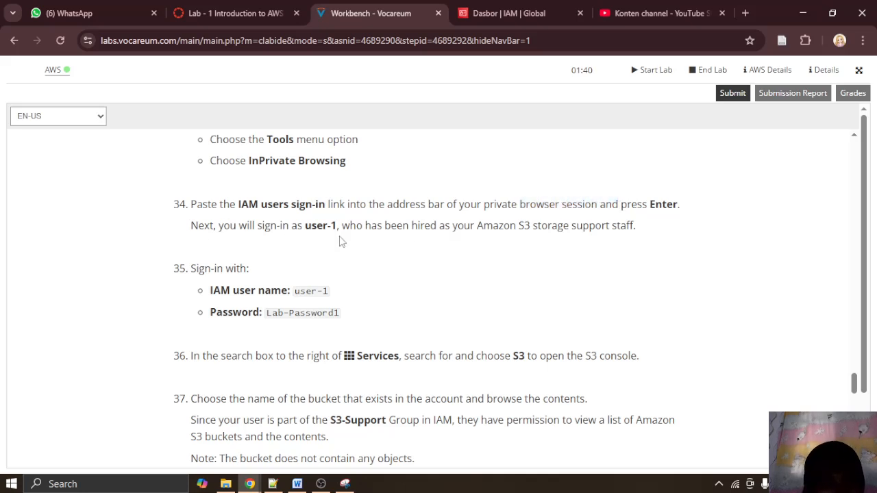
pyautogui.scroll(-2, 471, 240)
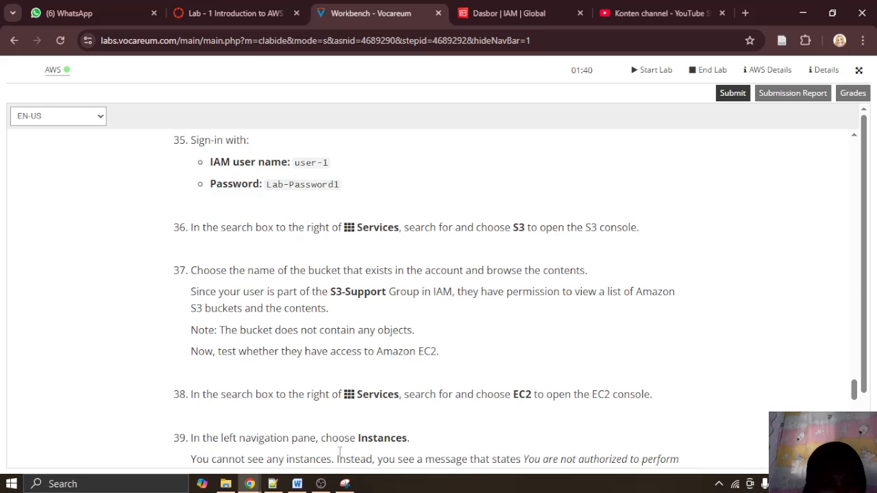
# Step: Return to the incognito sign-in window and enter user1 as the IAM username
pyautogui.click(250, 483)
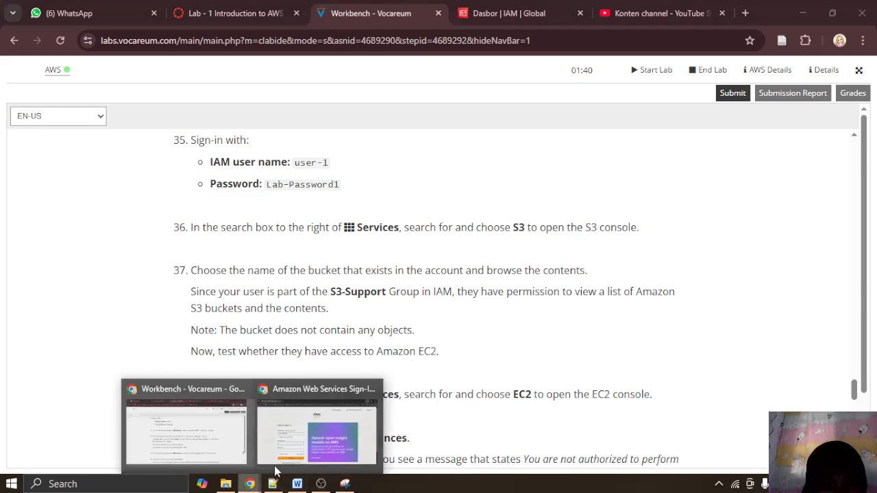
pyautogui.click(274, 470)
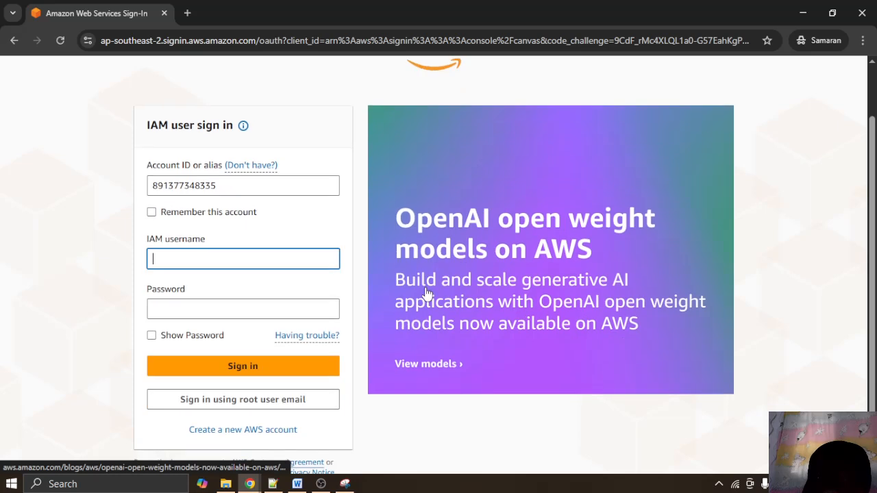
pyautogui.write('user1')
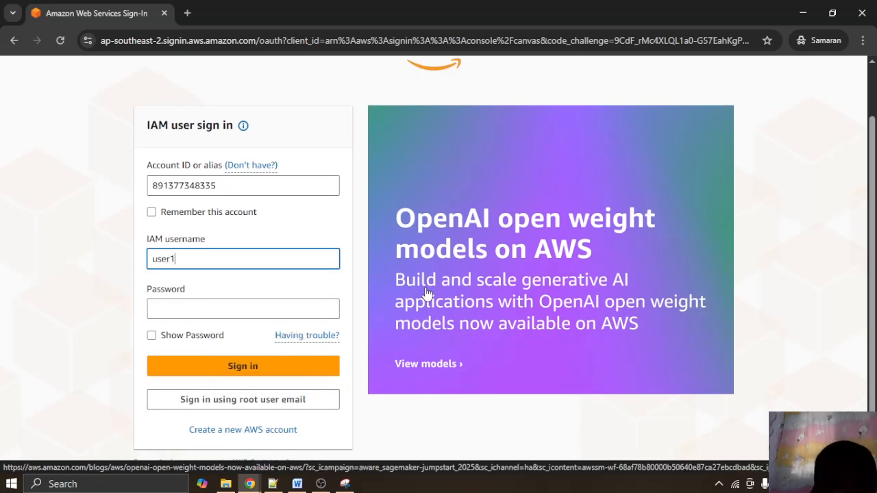
# Step: Copy the account password from step 35 of the lab instructions, enter it in the sign-in form's Password field and submit the sign-in
pyautogui.click(802, 13)
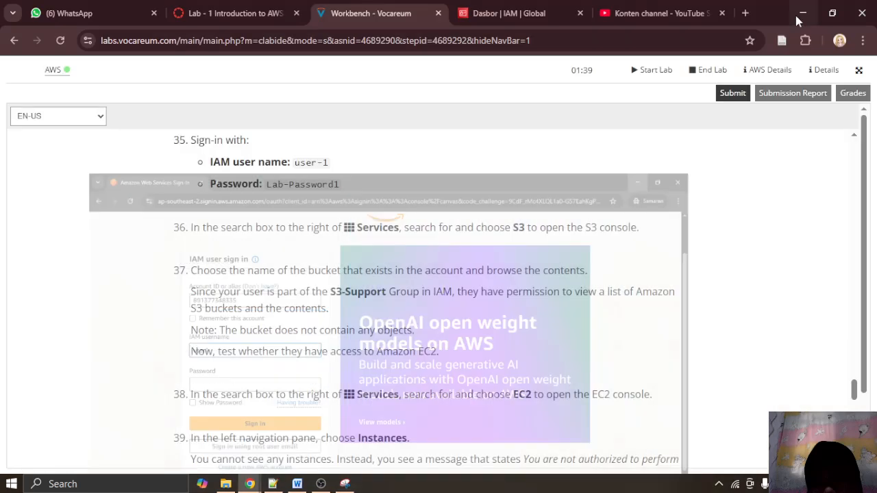
pyautogui.moveTo(267, 189); pyautogui.dragTo(344, 194)
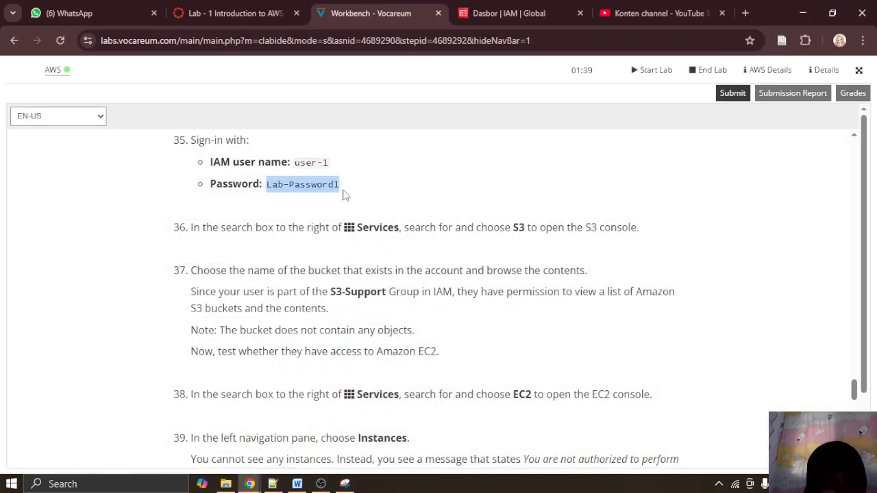
pyautogui.click(252, 484)
pyautogui.click(327, 451)
pyautogui.click(186, 307)
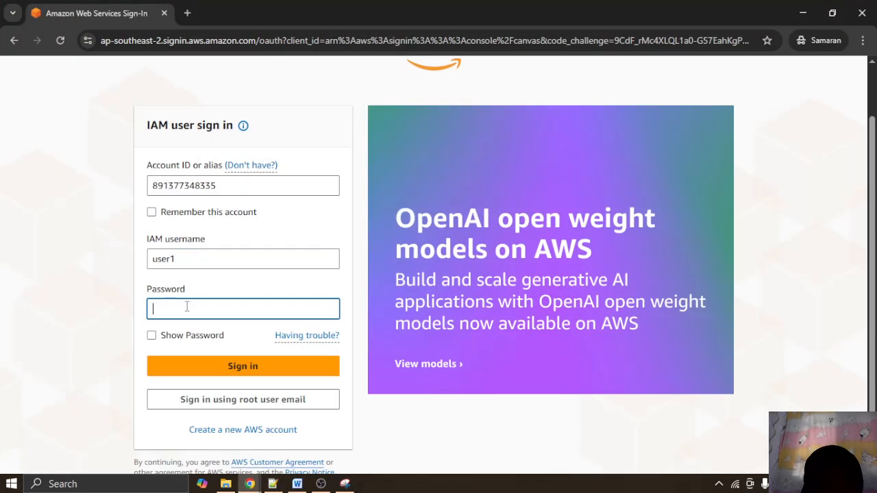
pyautogui.hotkey('ctrl', 'v')
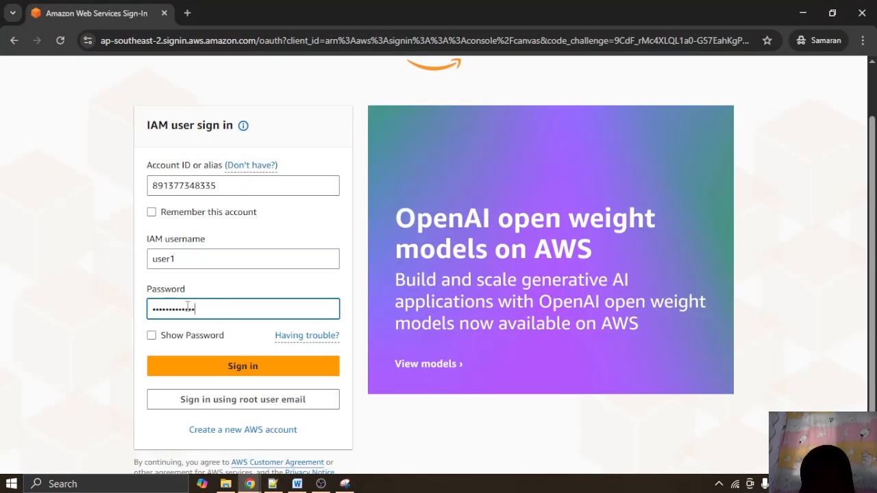
pyautogui.click(205, 367)
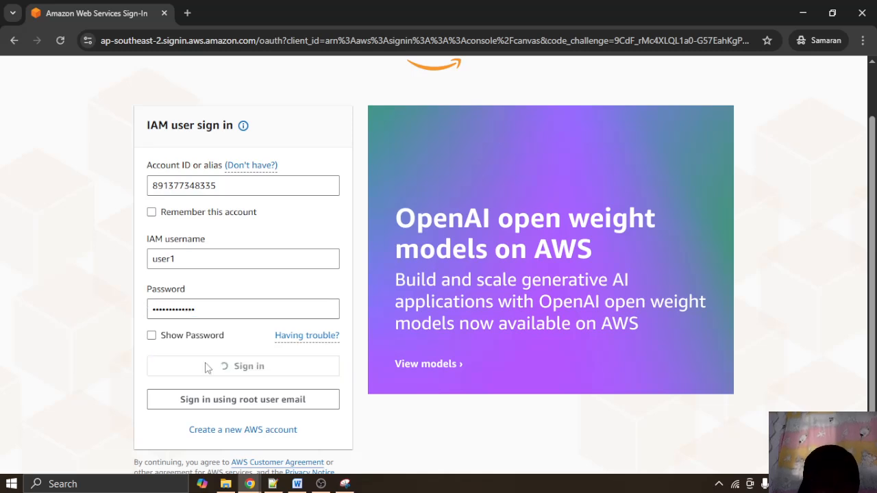
# Step: Switch to Word and paste the screenshot of the filled-in IAM user sign-in form below the empty sign-in page screenshot
pyautogui.click(295, 484)
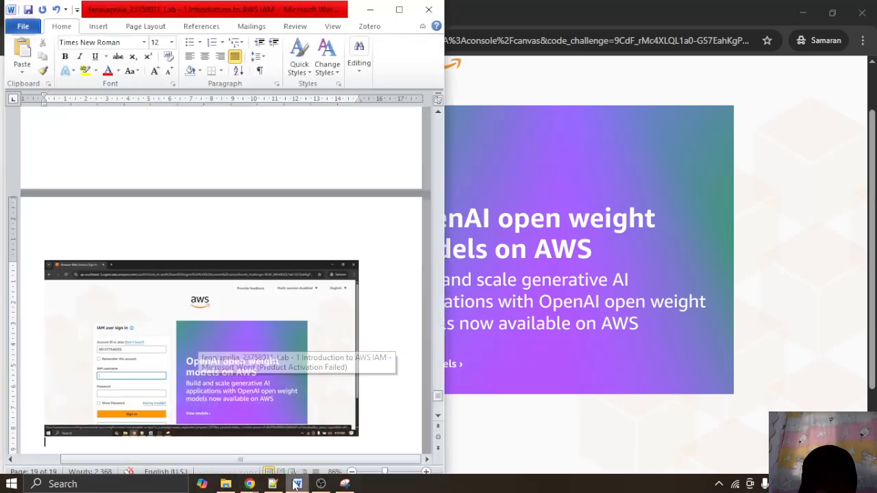
pyautogui.scroll(-4, 302, 433)
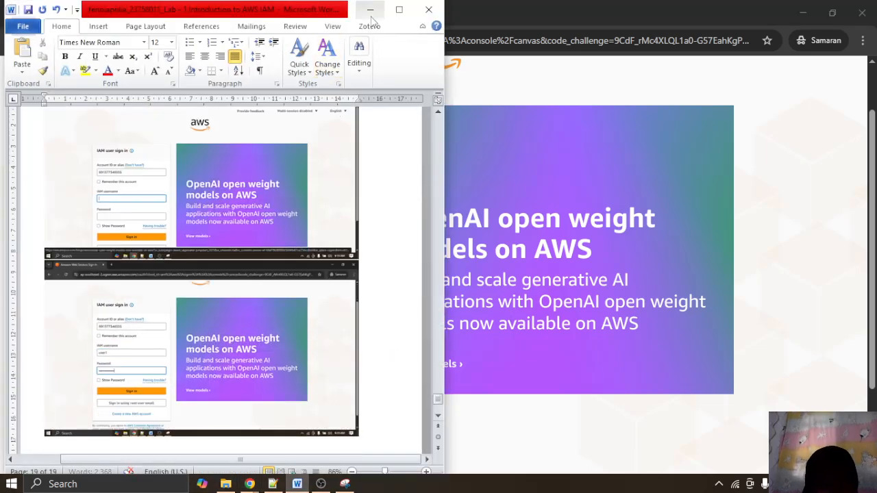
# Step: Leave Word, check the sign-in form and copy the account password from step 35 of the lab instructions again
pyautogui.click(370, 10)
pyautogui.click(225, 384)
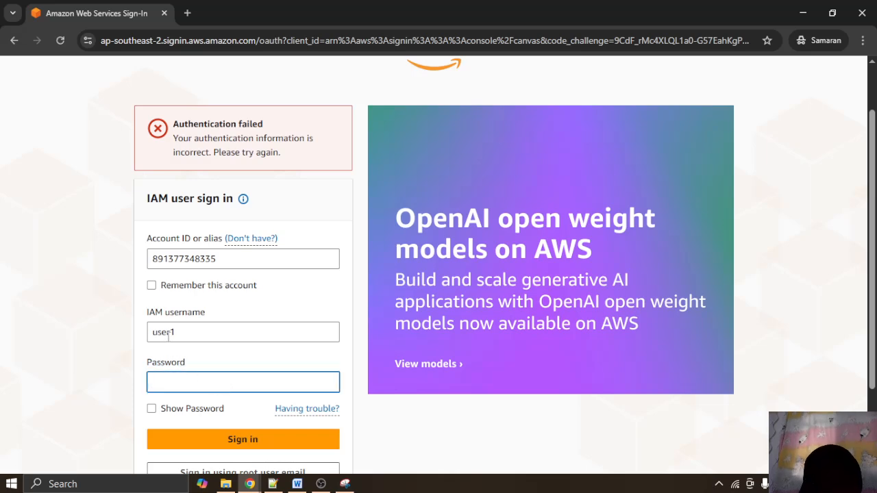
pyautogui.click(803, 13)
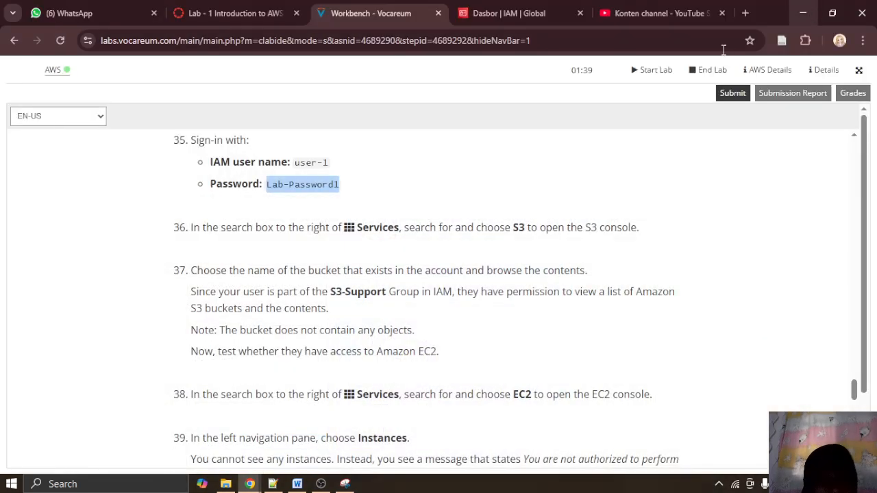
pyautogui.click(298, 163)
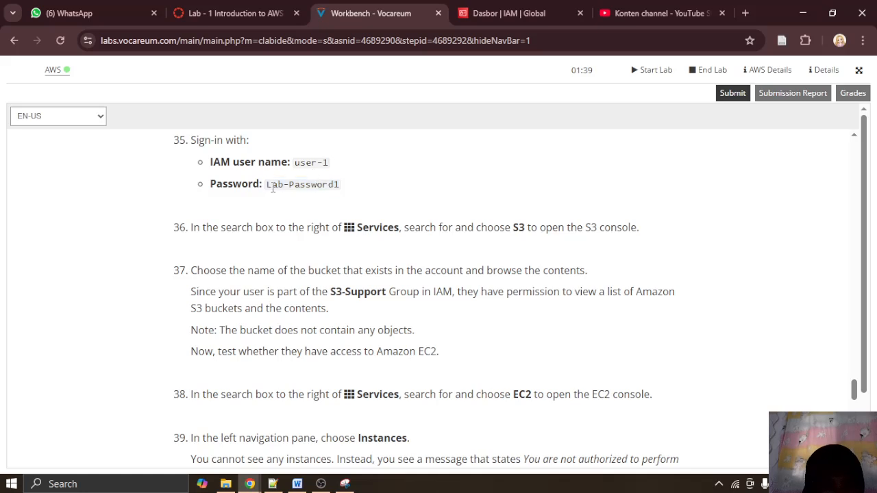
pyautogui.moveTo(268, 186); pyautogui.dragTo(354, 191)
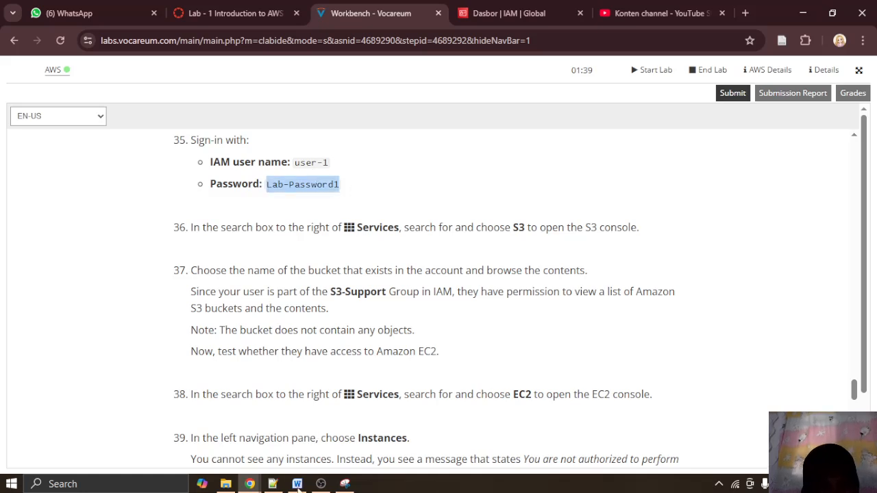
# Step: Enter the account password in the sign-in form's Password field, correct the IAM username to user-1 and submit the sign-in
pyautogui.moveTo(248, 484)
pyautogui.click(317, 428)
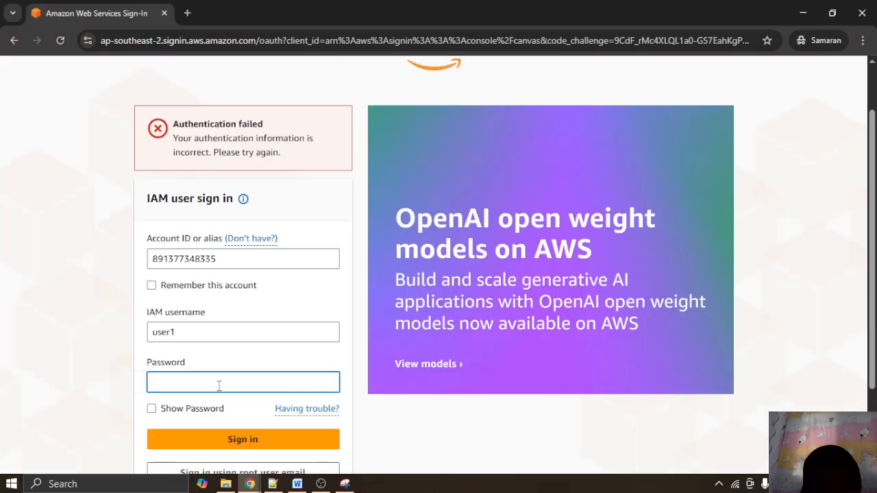
pyautogui.hotkey('ctrl', 'v')
pyautogui.click(170, 333)
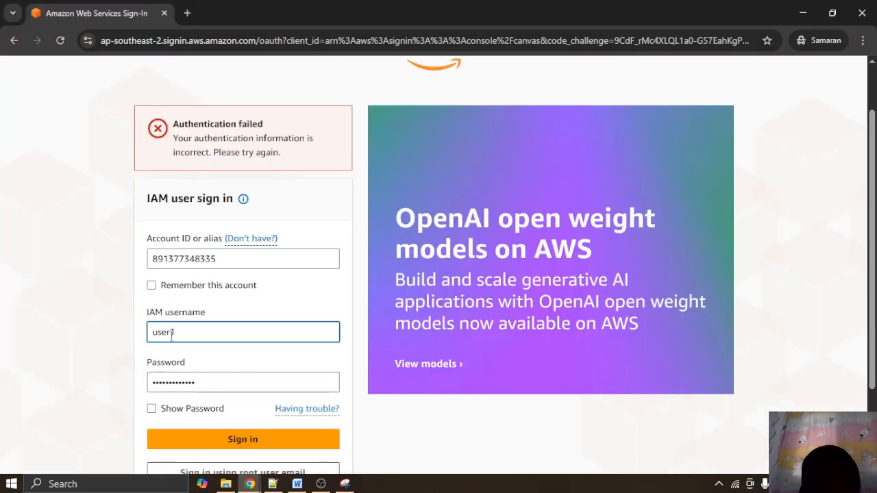
pyautogui.click(206, 439)
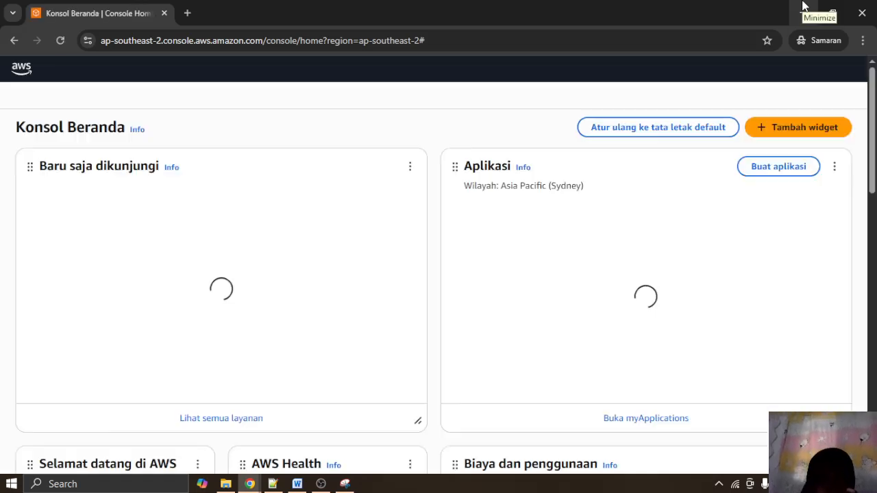
# Step: Return to the incognito AWS console window and dismiss the introductory tour pop-ups, including the account color tip
pyautogui.click(804, 5)
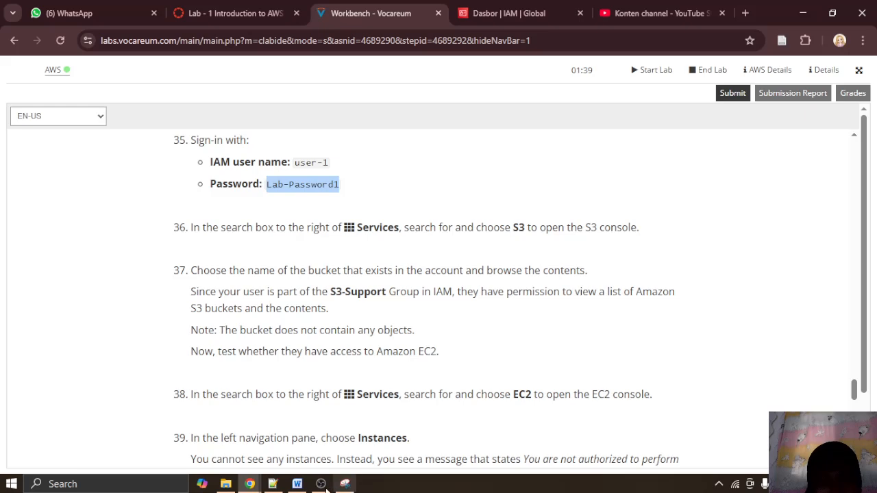
pyautogui.click(250, 484)
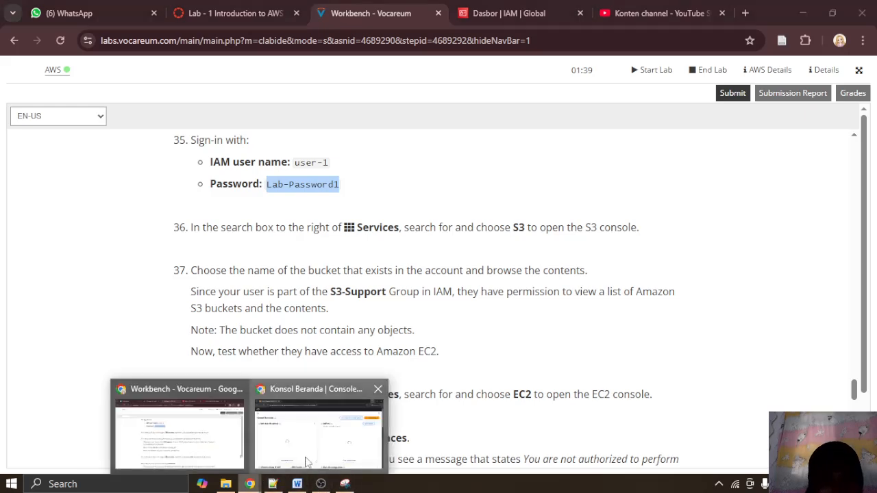
pyautogui.click(322, 438)
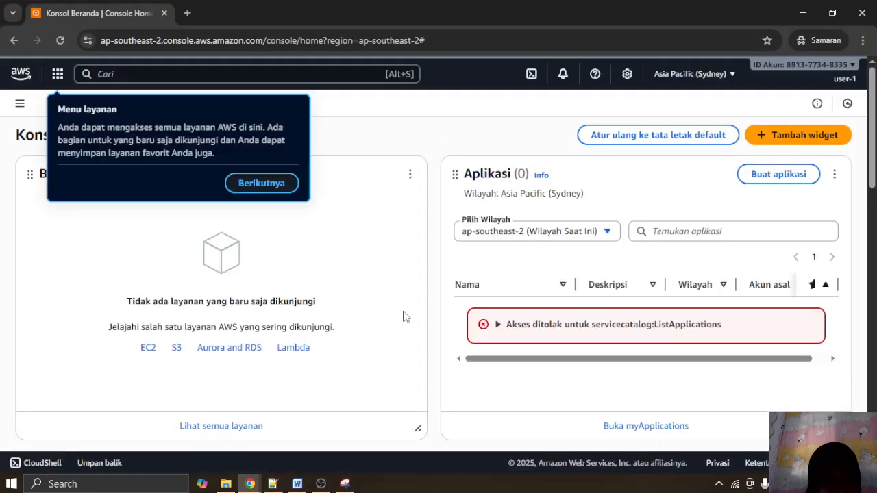
pyautogui.click(274, 184)
pyautogui.click(300, 206)
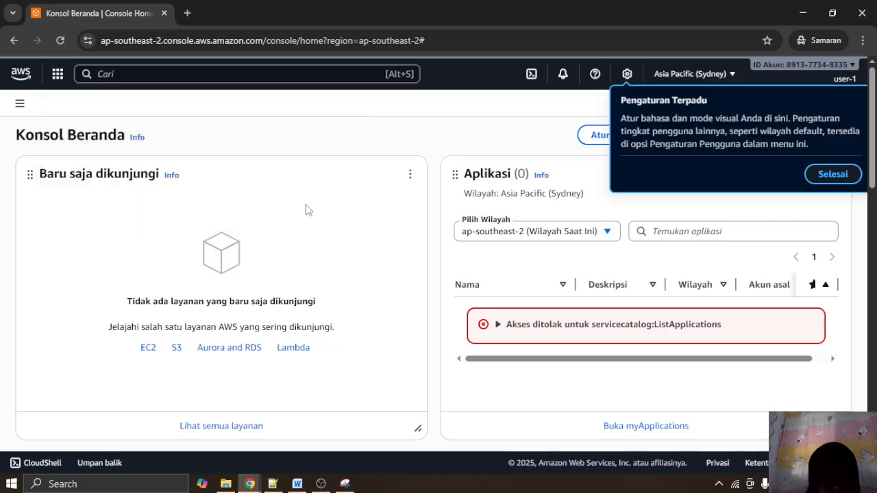
pyautogui.click(833, 176)
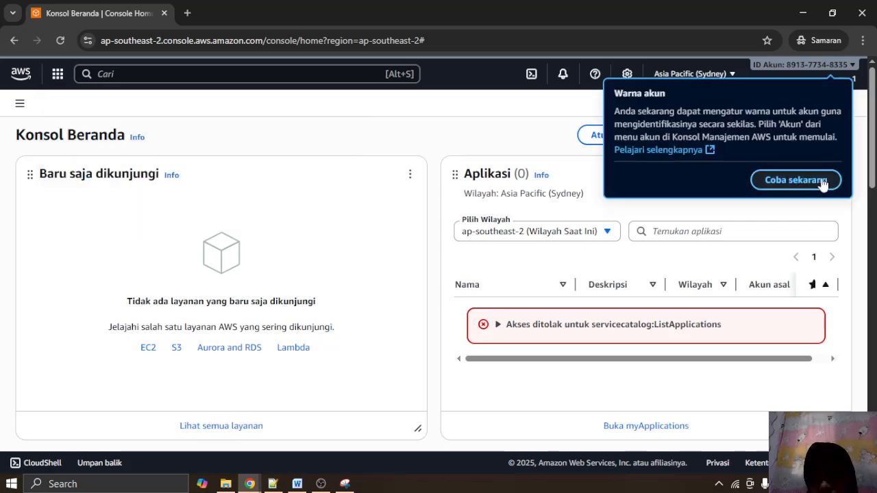
pyautogui.click(500, 155)
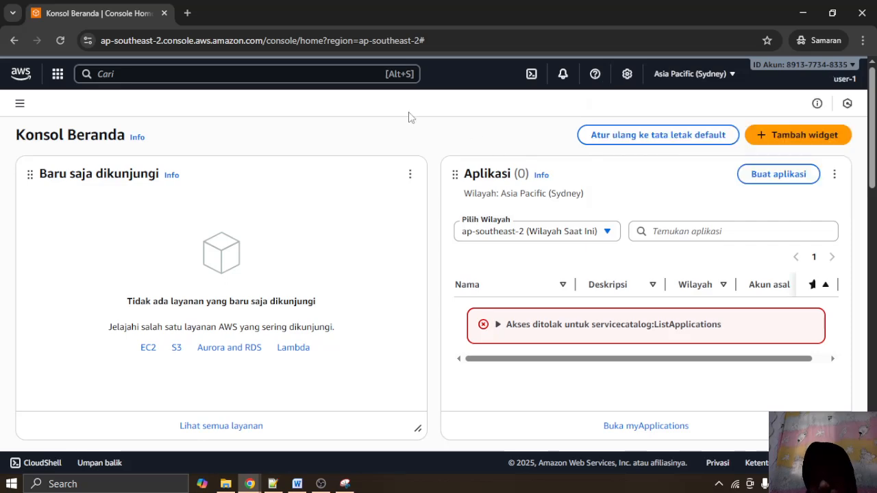
# Step: Search the AWS console for s3 and open the S3 service, and paste the search results screenshot in Word below the sign-in form screenshot
pyautogui.click(235, 74)
pyautogui.write('s3')
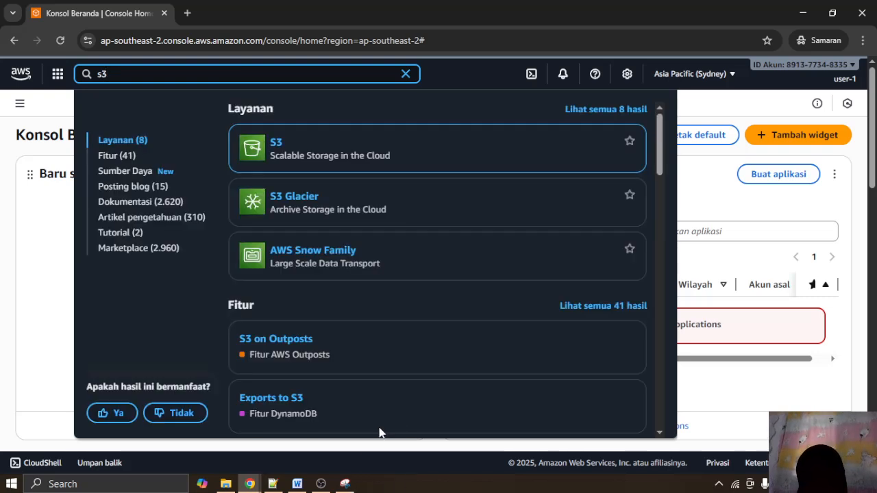
pyautogui.moveTo(350, 153)
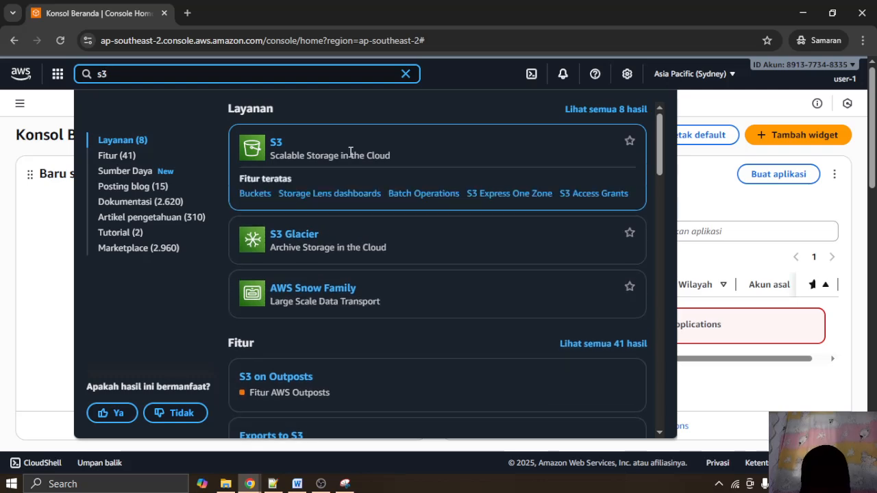
pyautogui.click(274, 142)
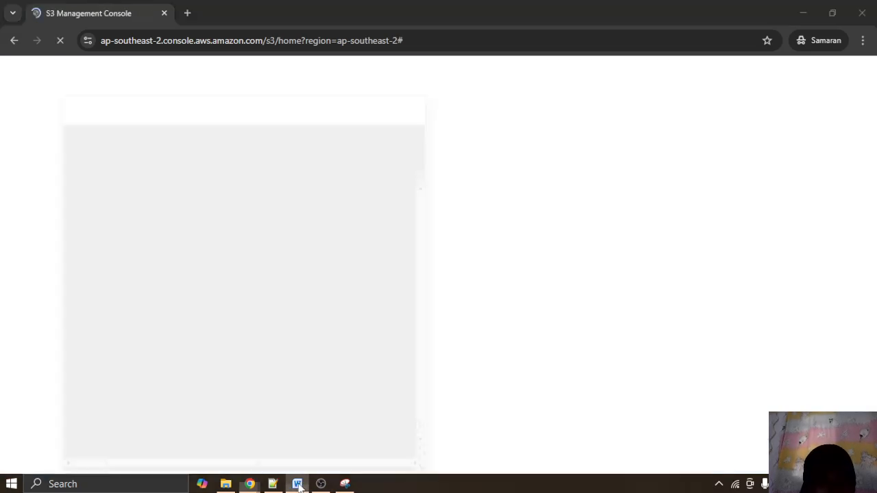
pyautogui.click(296, 484)
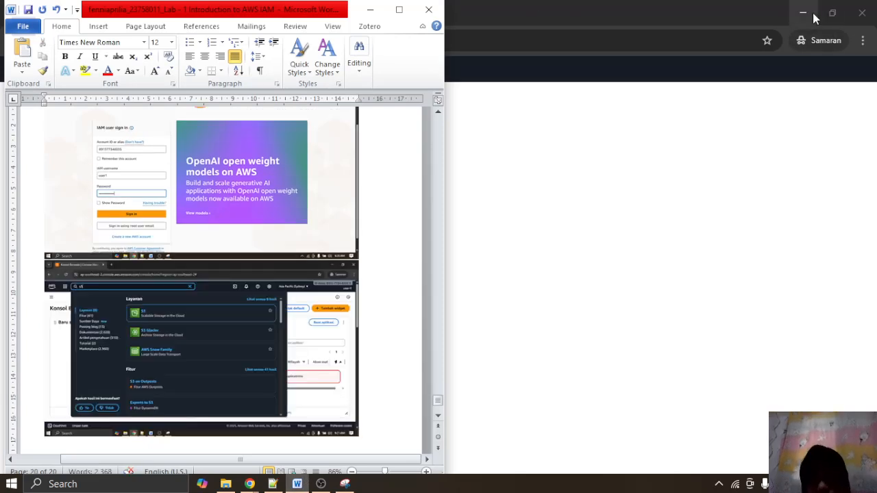
pyautogui.click(370, 10)
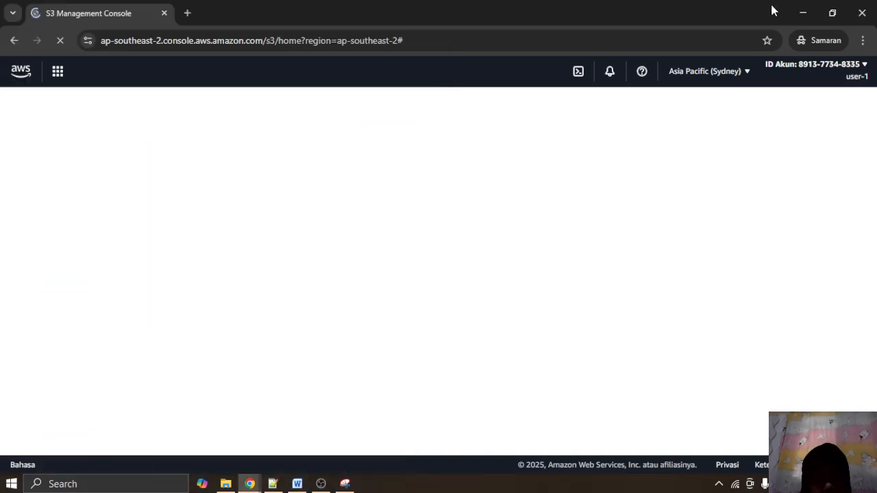
# Step: Read steps 37 to 40 of the lab instructions on browsing the bucket, testing EC2 access and signing user-1 out
pyautogui.click(803, 13)
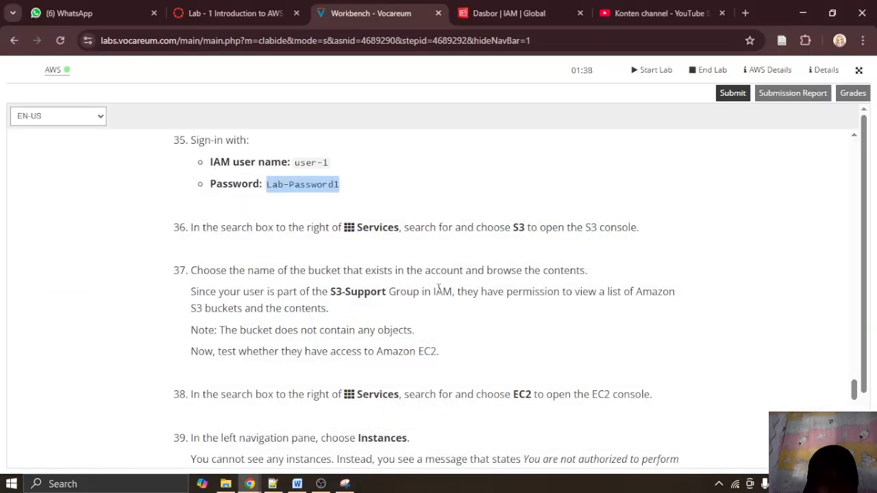
pyautogui.scroll(-1, 438, 288)
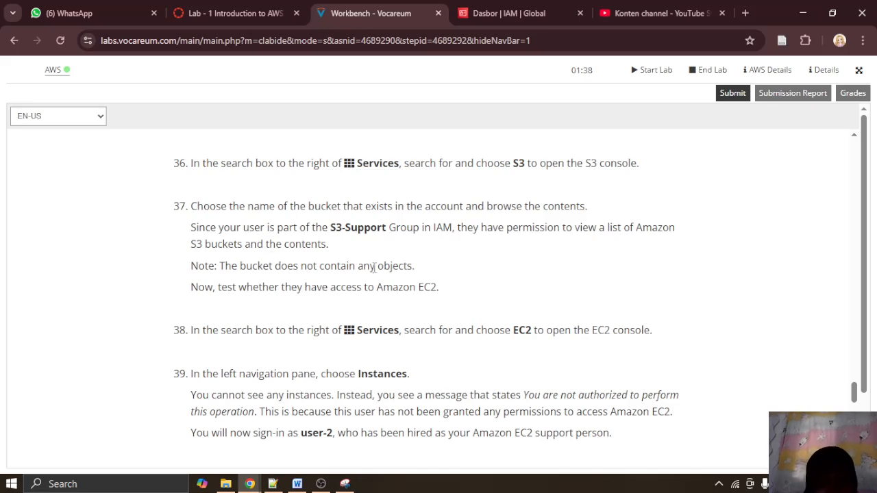
pyautogui.scroll(-1, 374, 267)
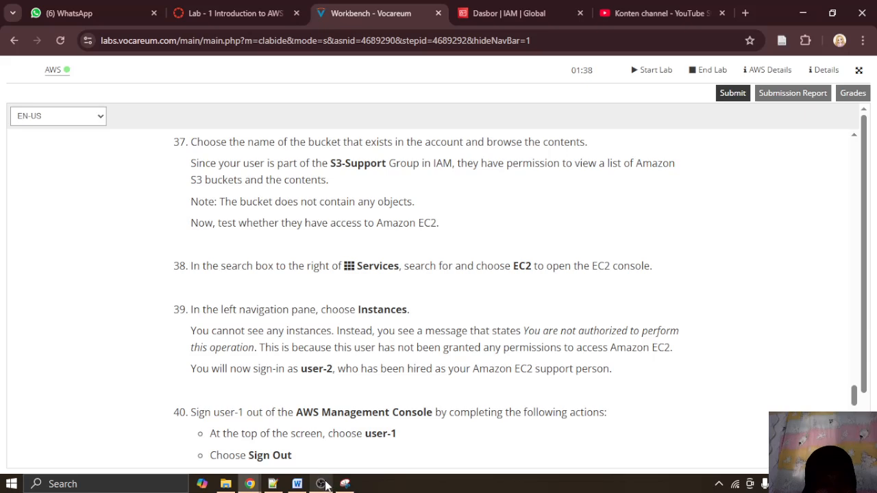
pyautogui.moveTo(326, 485)
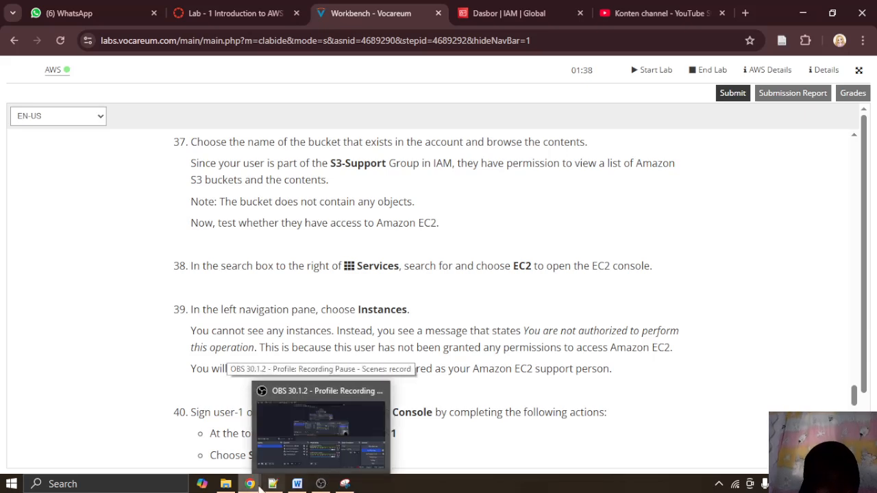
# Step: Paste a screenshot of the Amazon S3 general purpose bucket list at the end of the Word lab report
pyautogui.moveTo(250, 485)
pyautogui.click(318, 428)
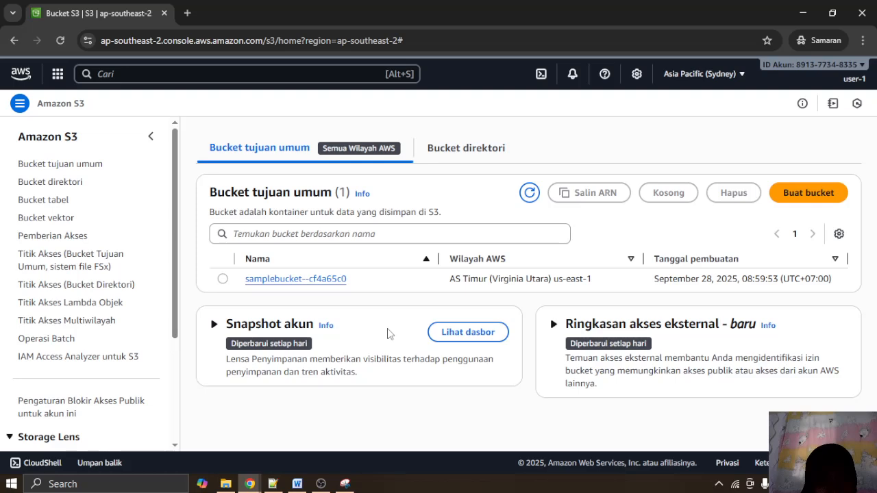
pyautogui.scroll(-3, 79, 351)
pyautogui.scroll(3, 79, 351)
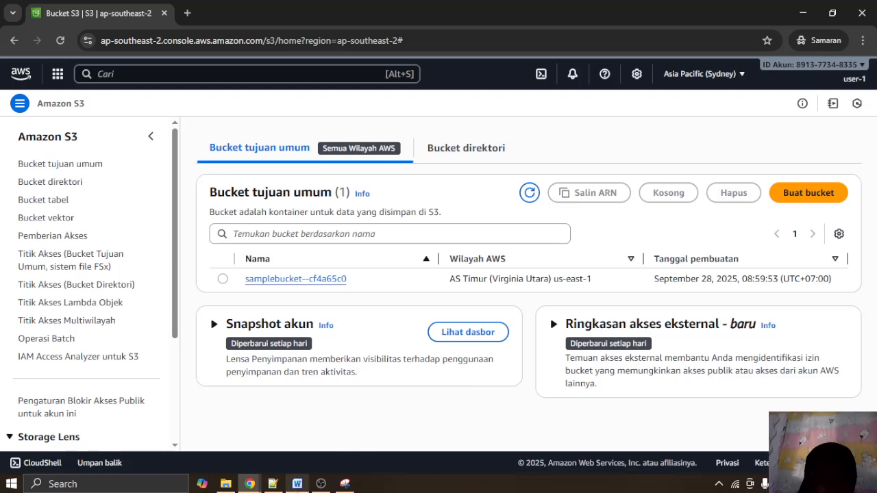
pyautogui.moveTo(304, 488)
pyautogui.click(316, 458)
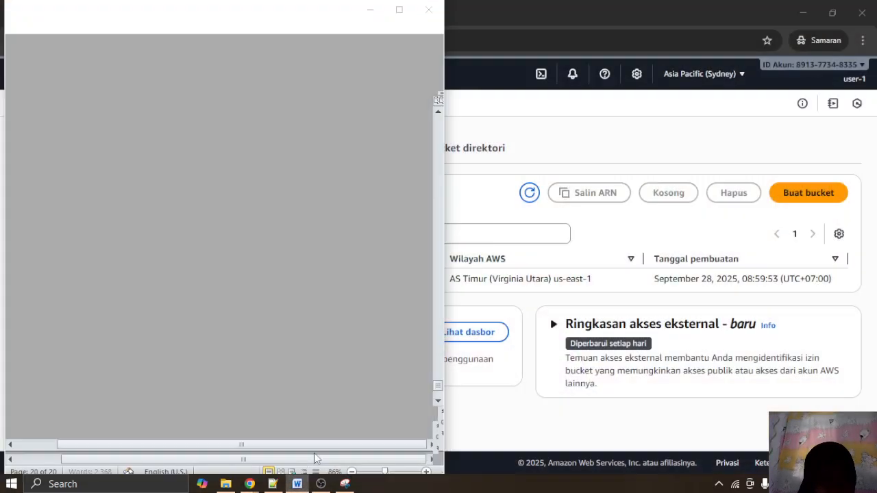
pyautogui.hotkey('ctrl', 'v')
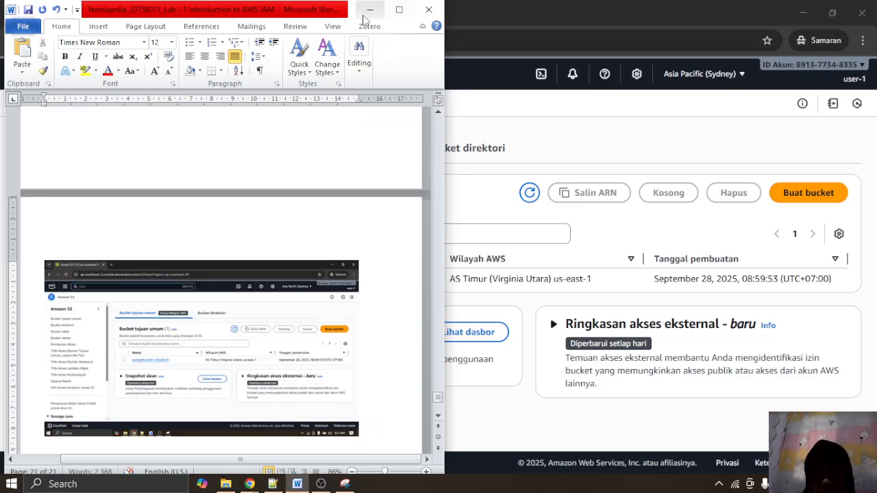
pyautogui.click(365, 15)
# Step: Return to the Vocareum lab page and read instructions 37 to 40 on testing user-1's access to Amazon EC2
pyautogui.click(721, 77)
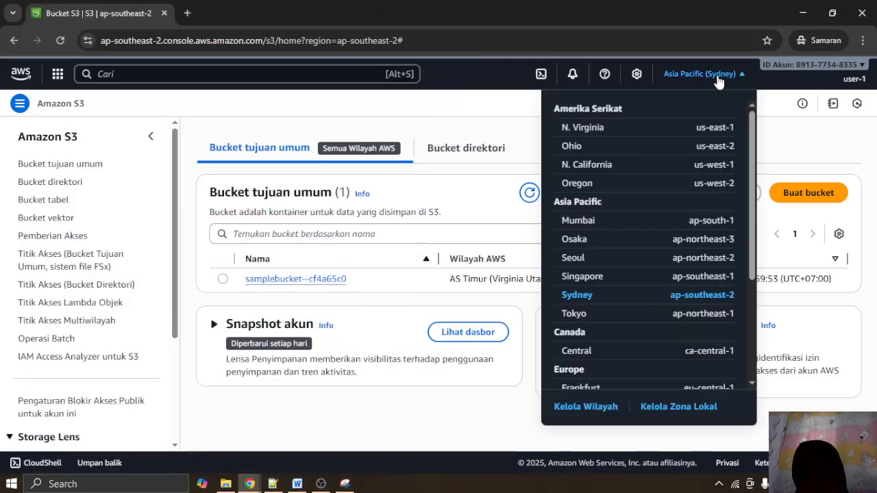
pyautogui.click(718, 76)
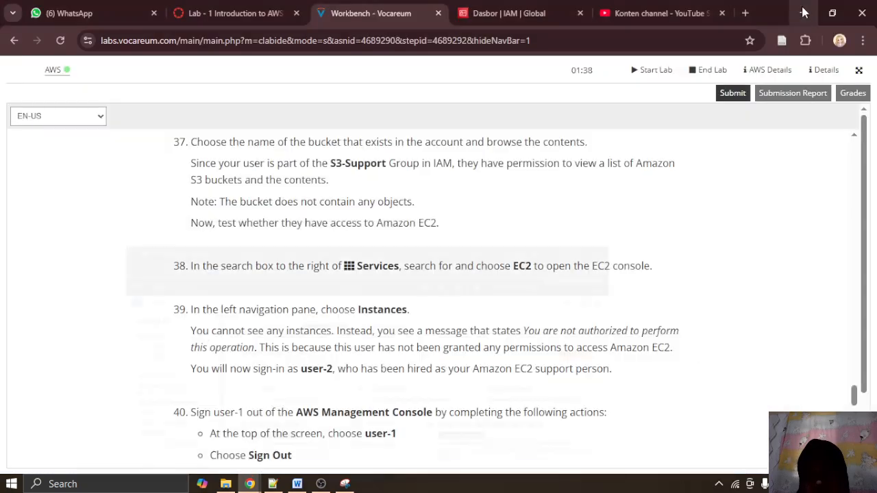
pyautogui.click(803, 12)
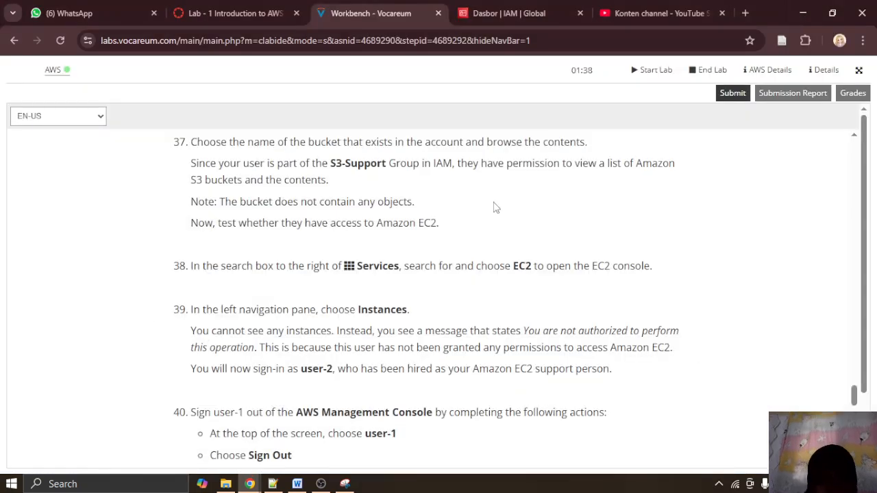
pyautogui.scroll(-1, 496, 205)
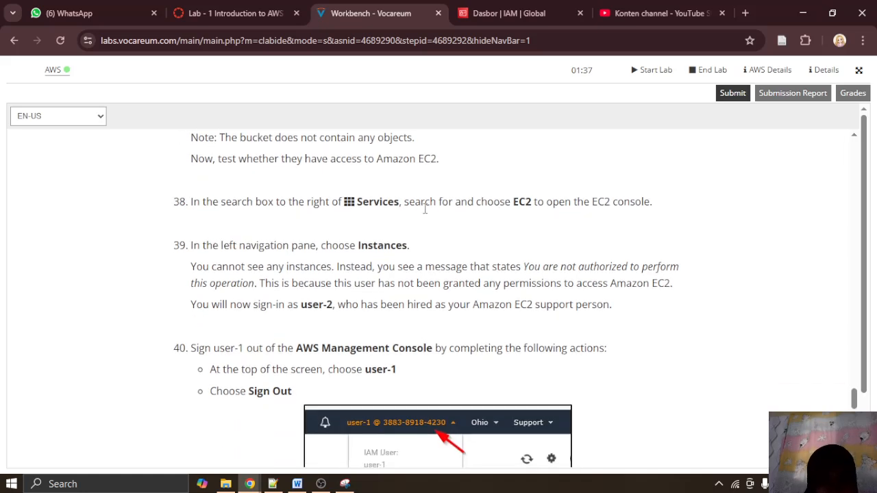
pyautogui.moveTo(421, 207); pyautogui.dragTo(519, 209)
pyautogui.click(531, 223)
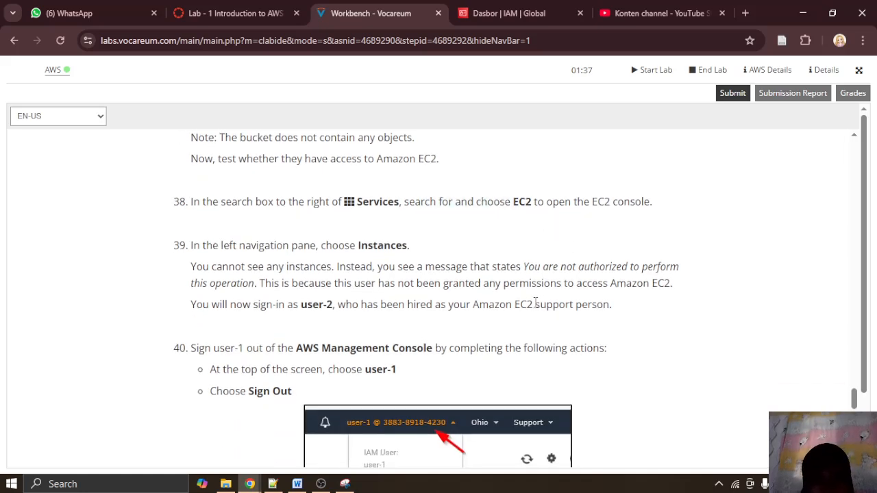
pyautogui.scroll(1, 533, 304)
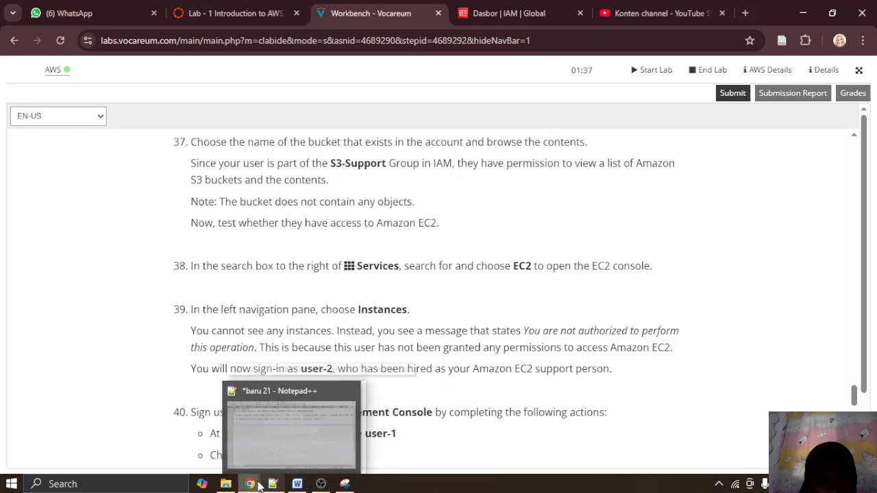
# Step: Search the AWS console for ec2 and open the EC2 service
pyautogui.moveTo(249, 484)
pyautogui.click(272, 464)
pyautogui.click(296, 72)
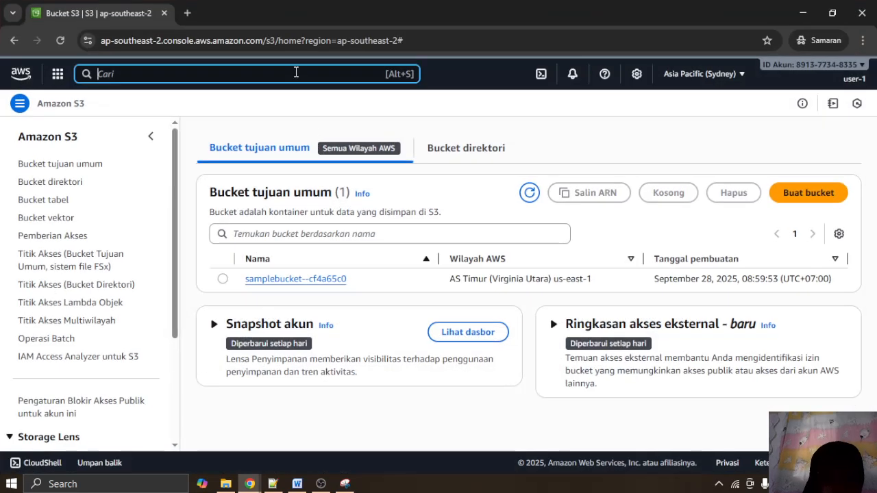
pyautogui.write('ec2')
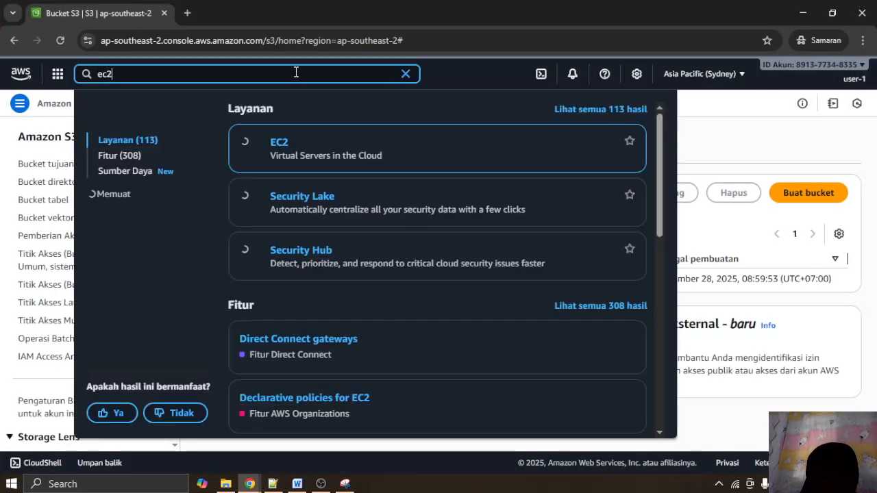
pyautogui.click(278, 150)
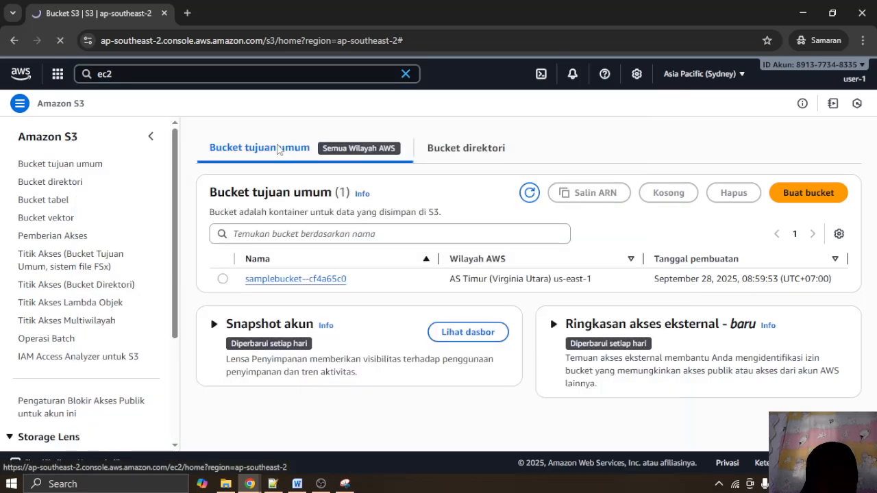
# Step: Reread lab instructions 35 to 40 covering the S3 and EC2 access tests for user-1
pyautogui.click(803, 13)
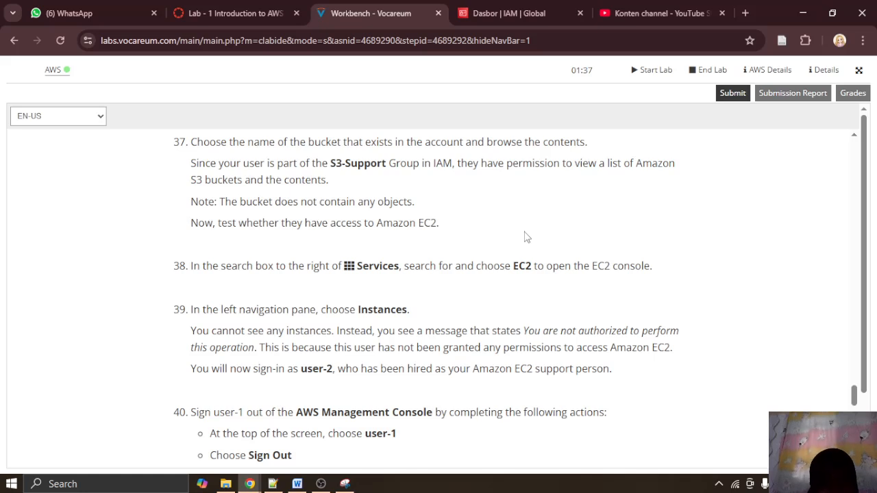
pyautogui.scroll(-1, 526, 237)
pyautogui.scroll(1, 526, 237)
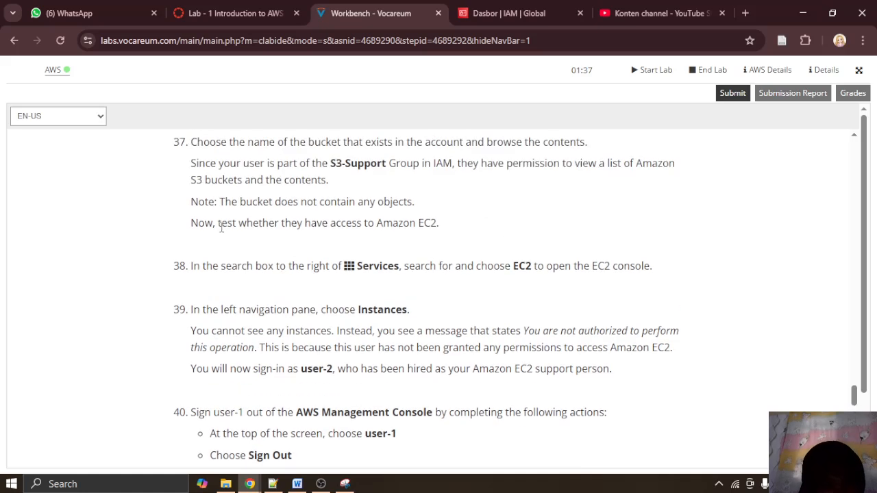
pyautogui.moveTo(219, 225); pyautogui.dragTo(420, 225)
pyautogui.click(432, 244)
pyautogui.scroll(3, 432, 244)
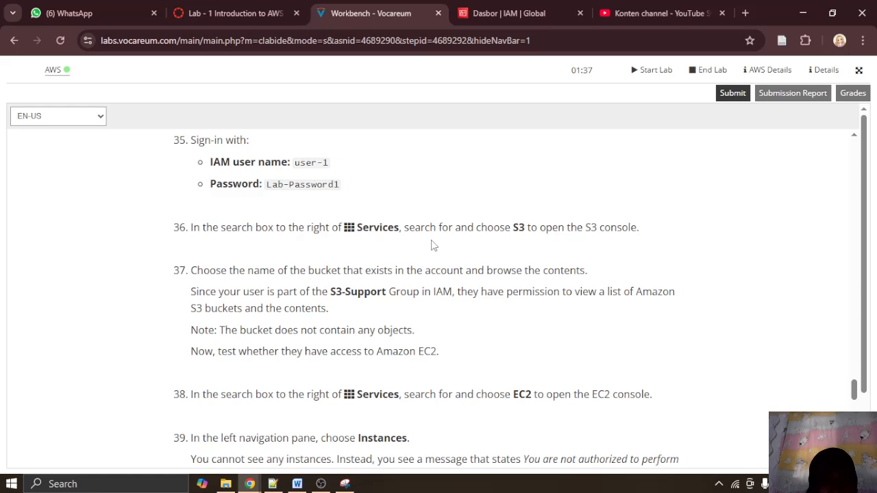
pyautogui.scroll(-6, 433, 245)
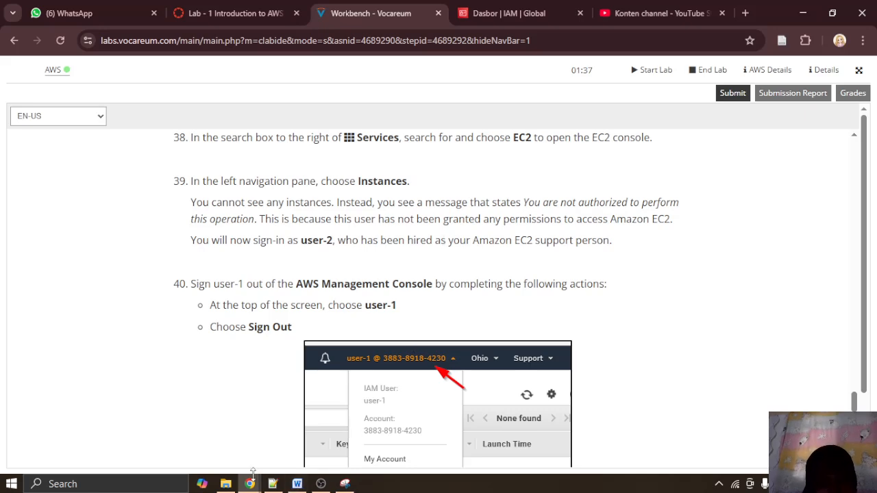
# Step: View the EC2 dashboard and compare it with lab instruction 39 about the Instances page and signing in as user-2
pyautogui.click(276, 470)
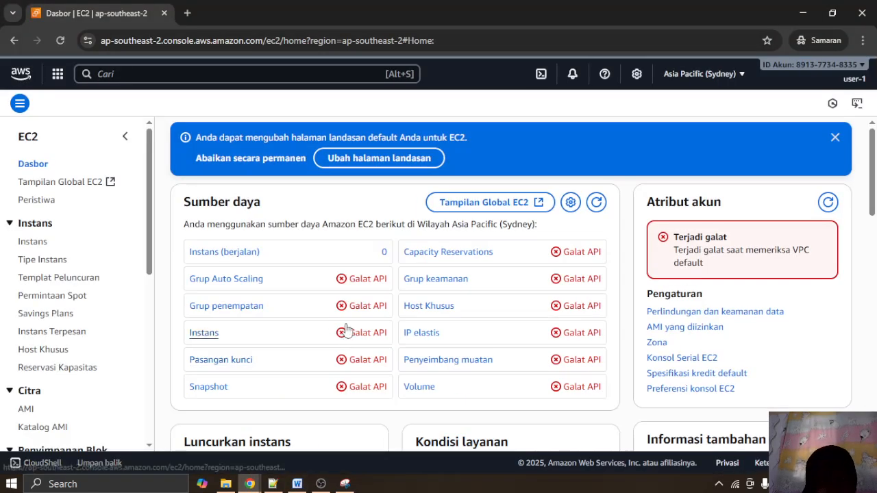
pyautogui.click(802, 13)
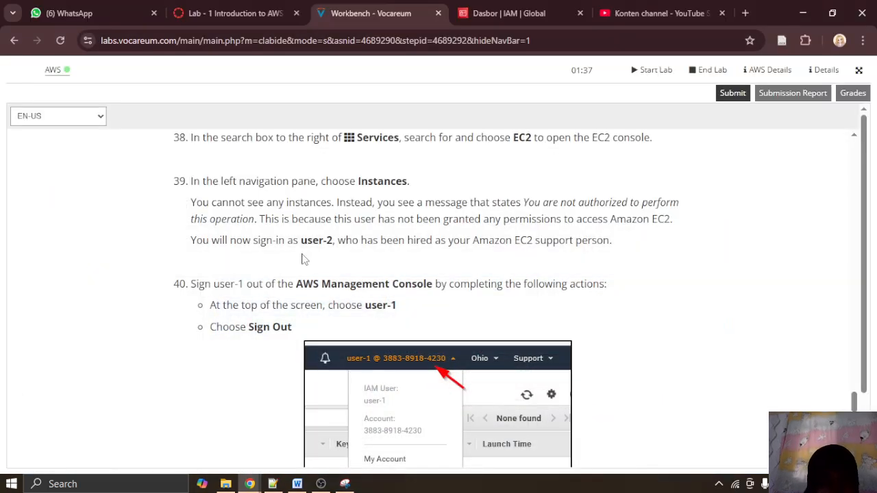
pyautogui.scroll(-1, 303, 258)
pyautogui.scroll(2, 303, 259)
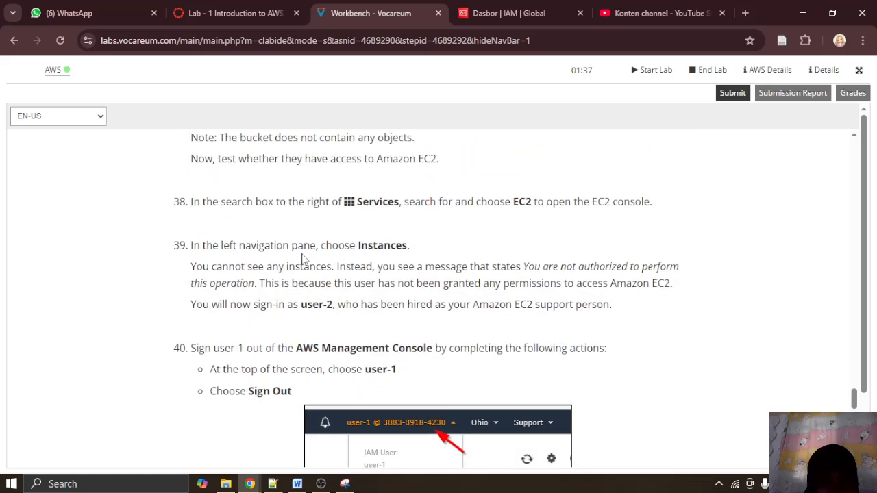
pyautogui.moveTo(237, 305); pyautogui.dragTo(418, 306)
pyautogui.moveTo(435, 304); pyautogui.dragTo(500, 307)
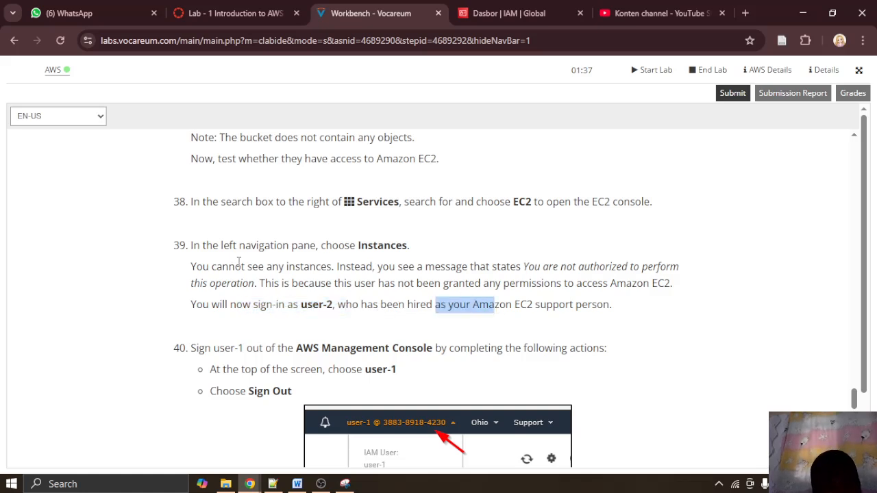
pyautogui.moveTo(190, 266); pyautogui.dragTo(404, 275)
# Step: Paste a screenshot of the EC2 dashboard below the S3 screenshot in the Word lab report
pyautogui.click(803, 14)
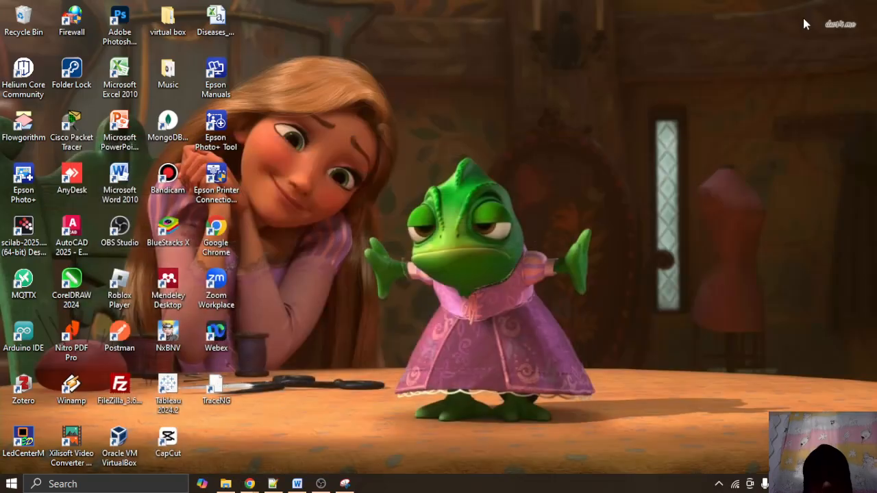
pyautogui.moveTo(249, 483)
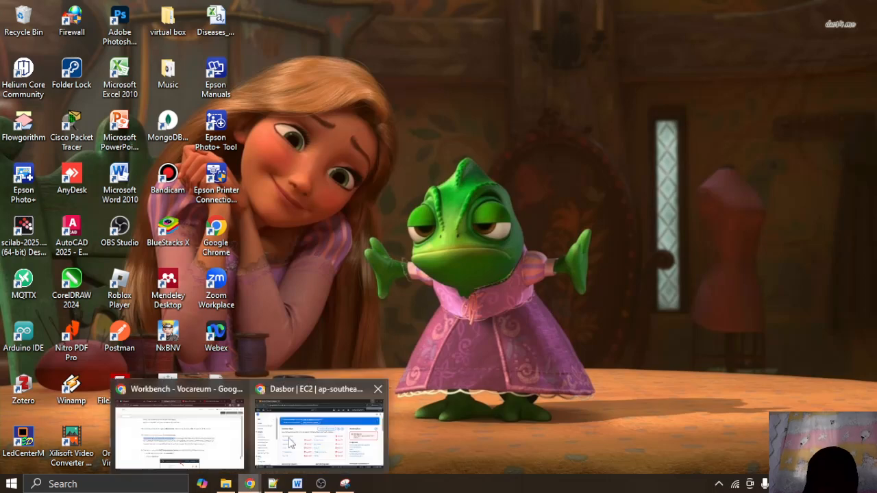
pyautogui.click(310, 411)
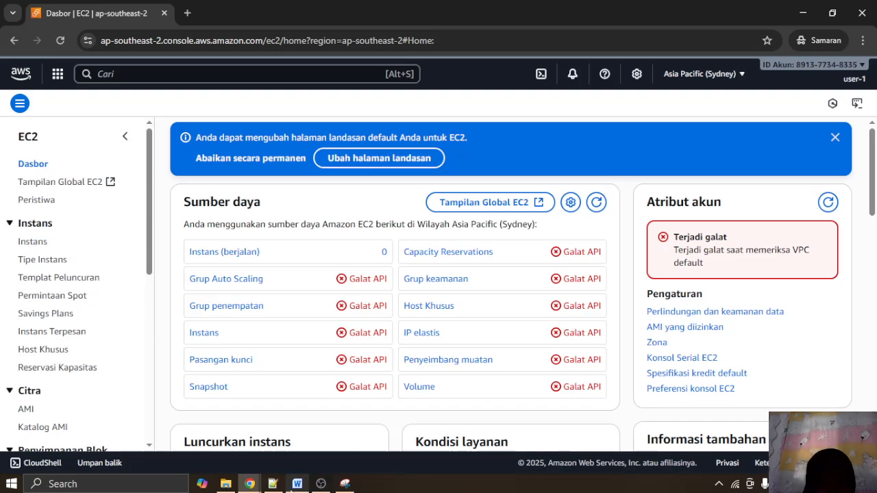
pyautogui.click(293, 483)
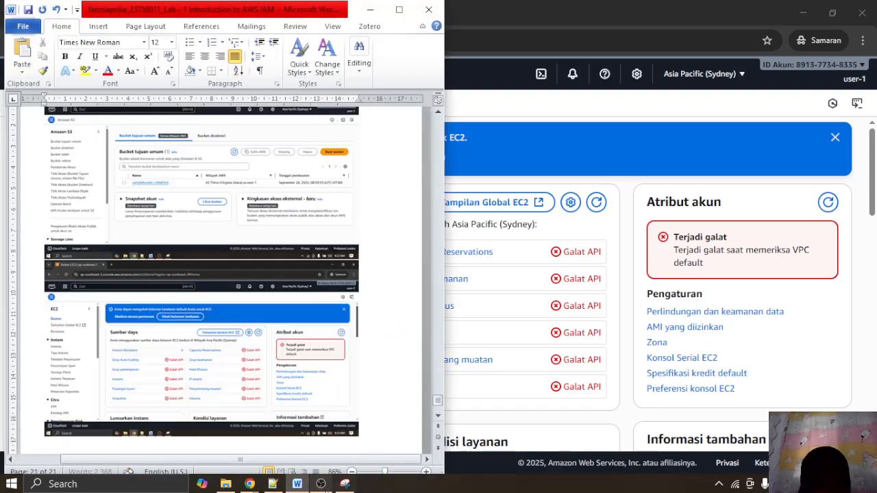
pyautogui.click(324, 486)
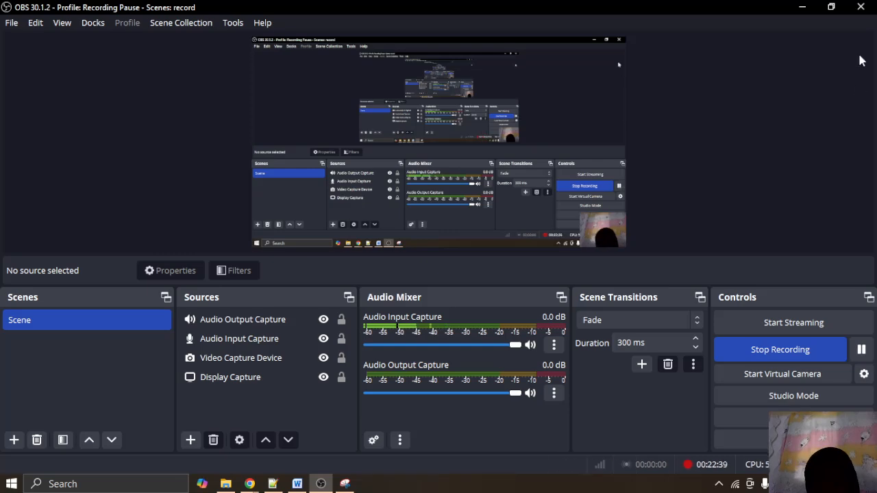
pyautogui.click(802, 7)
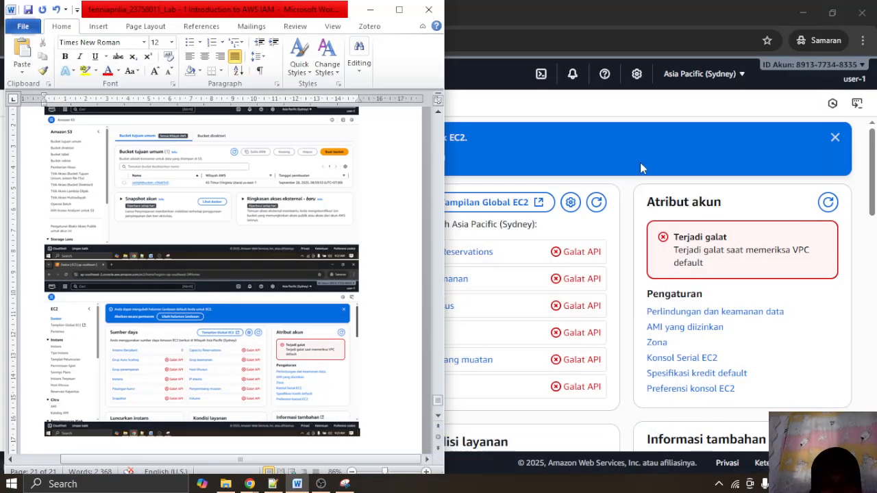
# Step: Open the EC2 Instances page in the AWS console and paste its screenshot at the end of the Word lab report
pyautogui.click(658, 111)
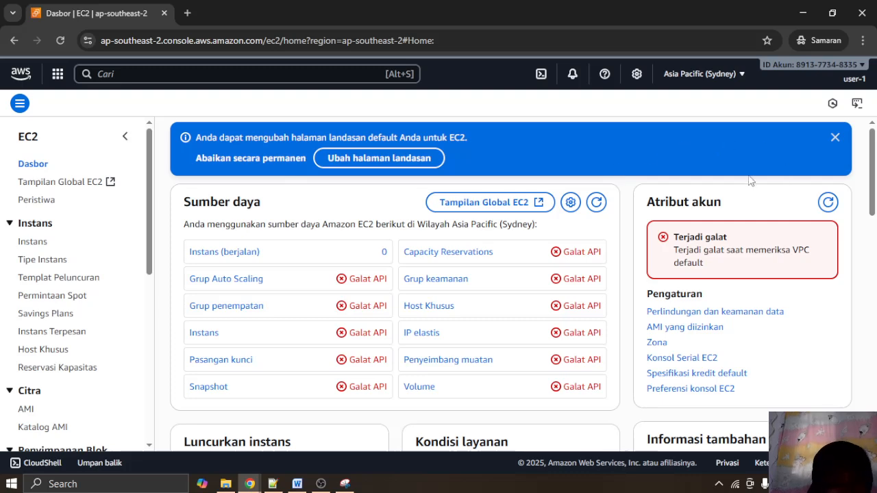
pyautogui.click(35, 243)
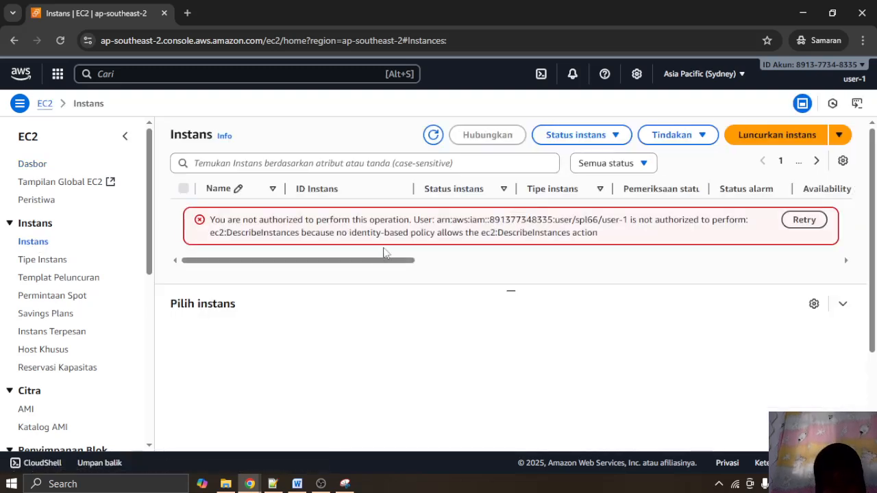
pyautogui.click(297, 484)
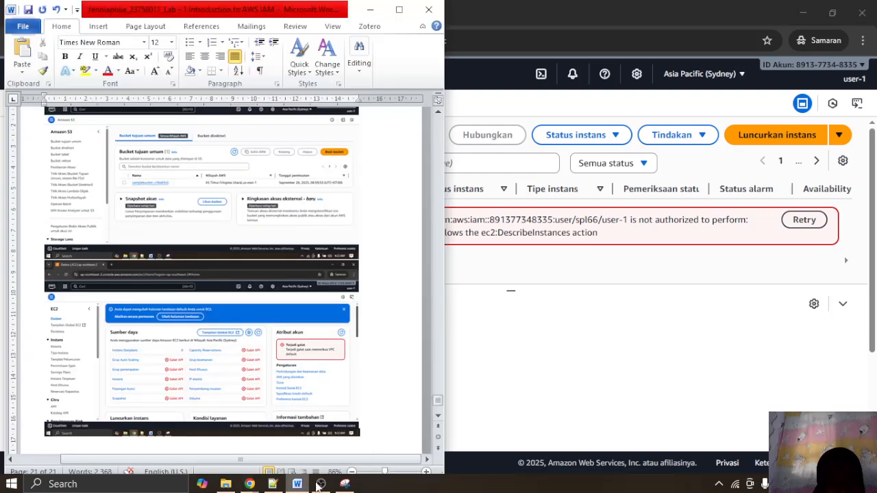
pyautogui.hotkey('ctrl', 'v')
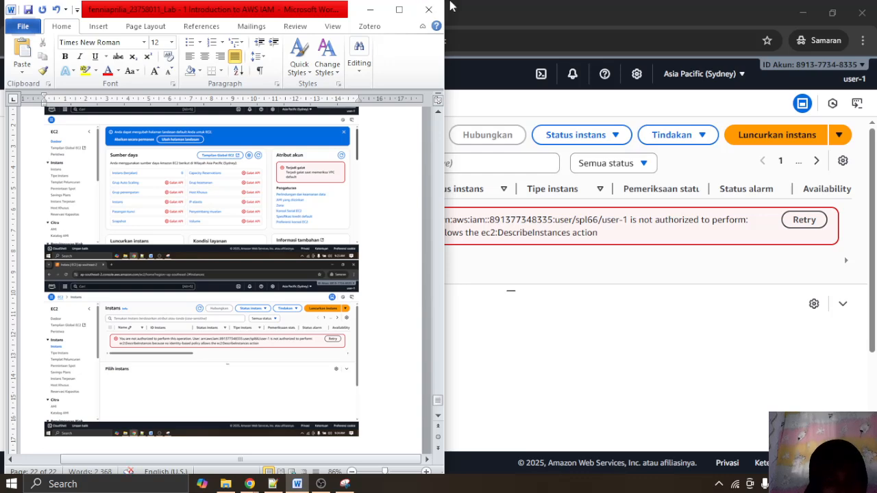
pyautogui.click(371, 8)
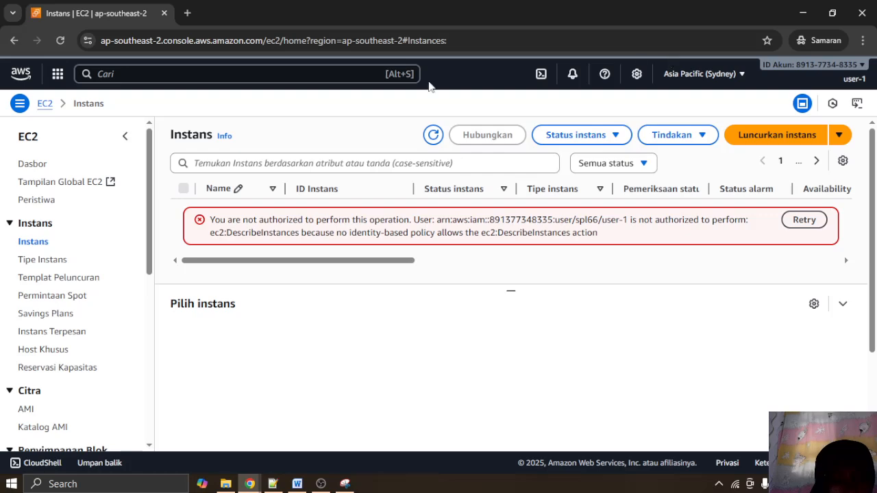
# Step: Sign user-1 out of the AWS console and paste a screenshot of the opened account menu at the end of the Word lab report
pyautogui.click(860, 81)
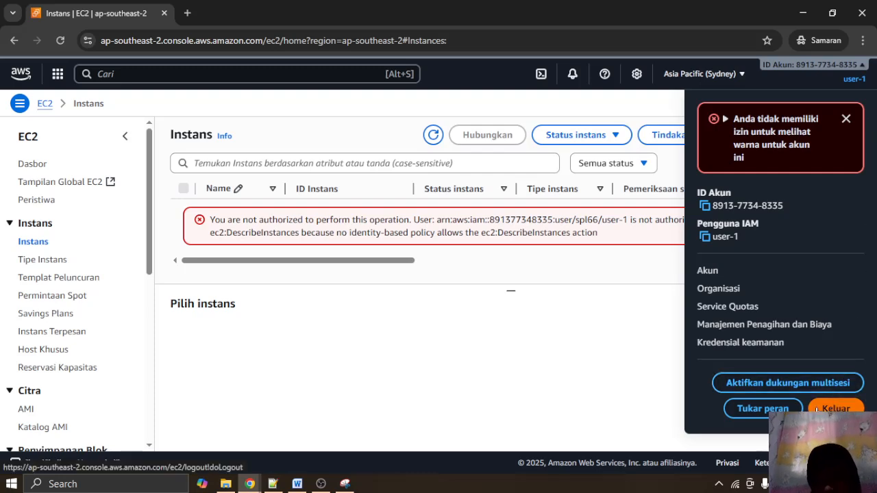
pyautogui.click(816, 409)
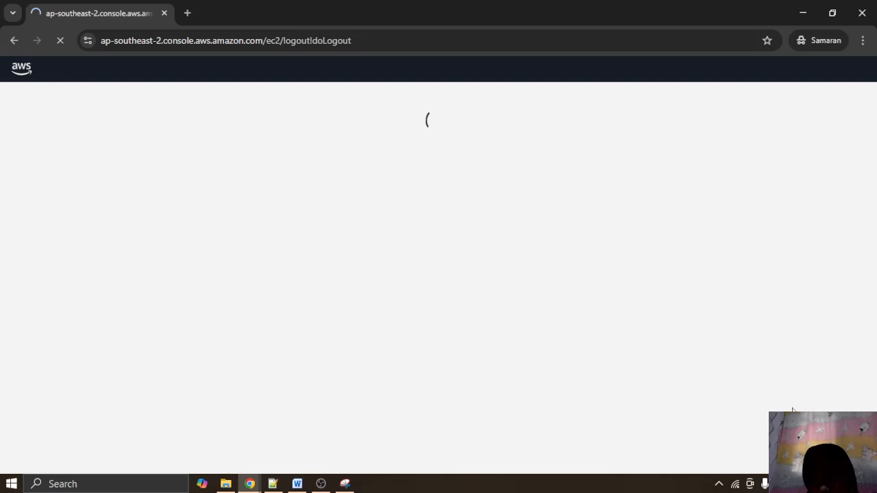
pyautogui.click(297, 484)
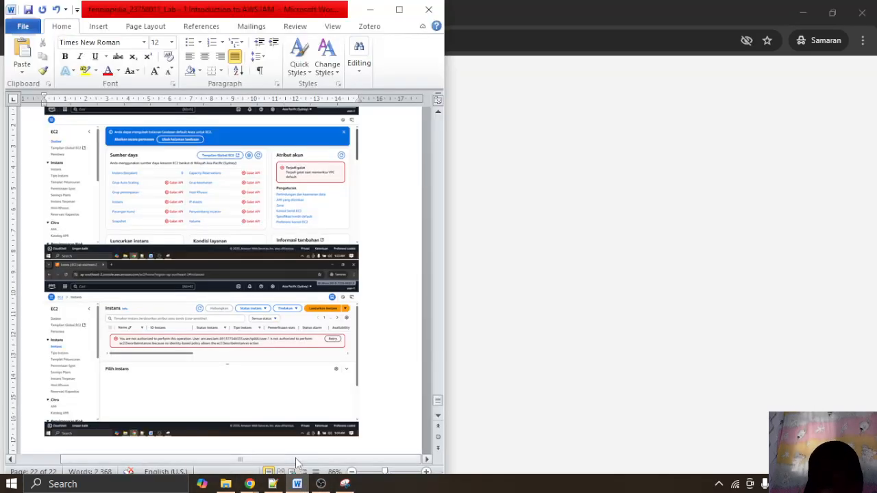
pyautogui.hotkey('ctrl', 'v')
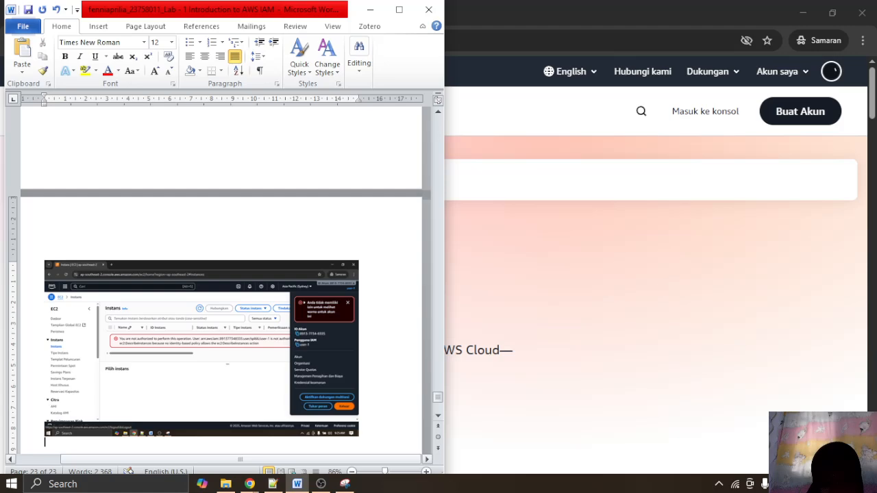
pyautogui.click(370, 9)
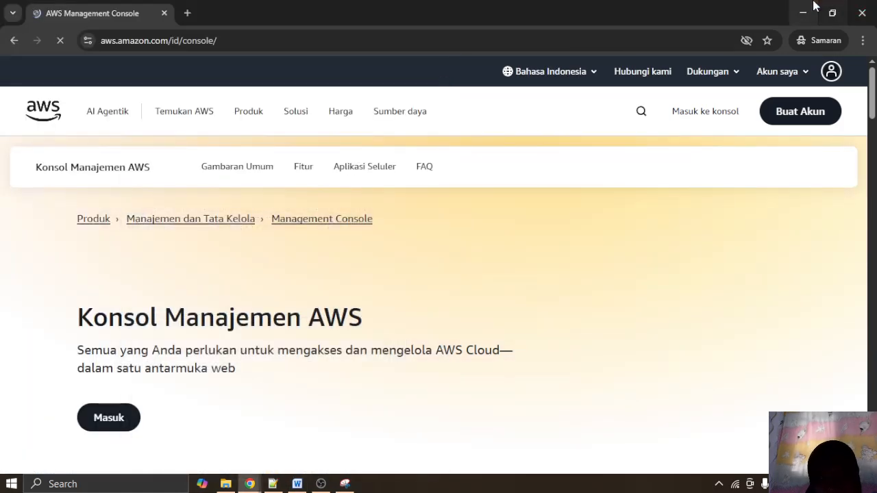
# Step: Arrange the Vocareum lab instructions and the private AWS console window side by side
pyautogui.click(803, 13)
pyautogui.moveTo(251, 484)
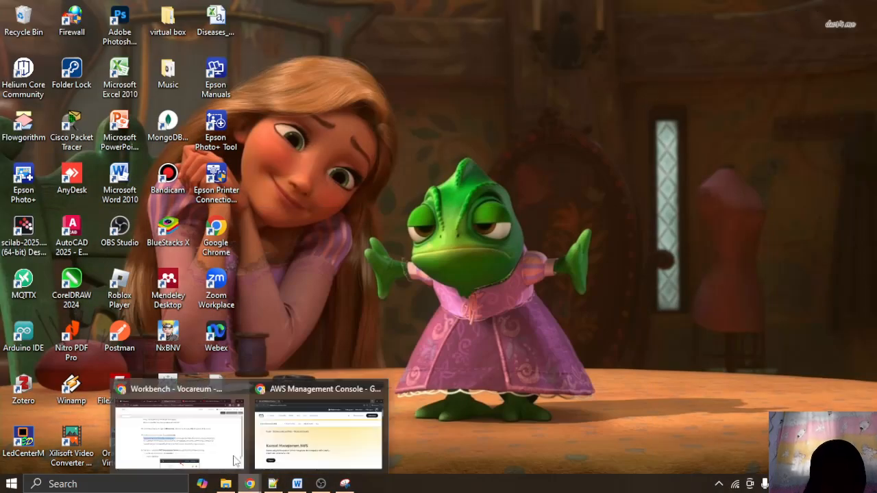
pyautogui.click(221, 450)
pyautogui.scroll(-1, 455, 290)
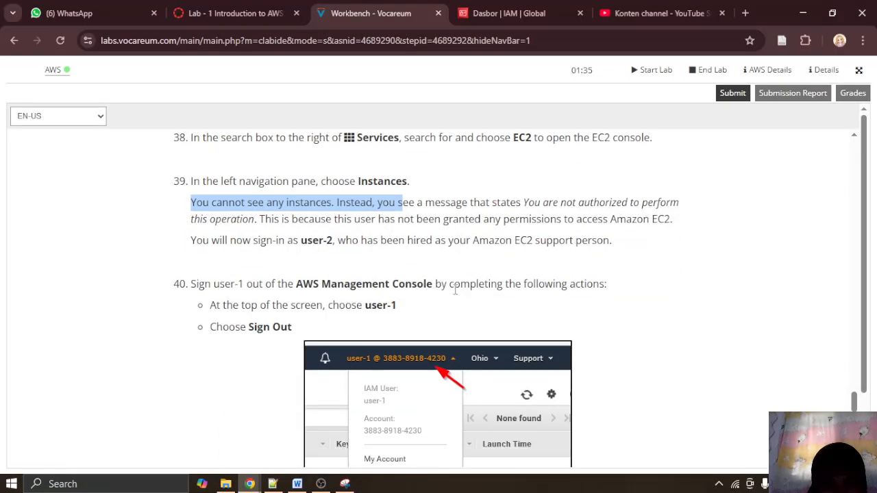
pyautogui.press('super+Left')
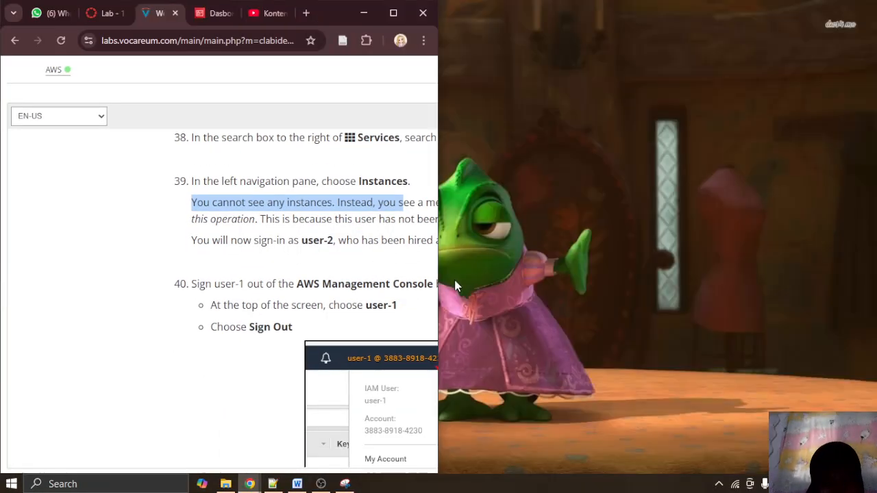
pyautogui.click(567, 122)
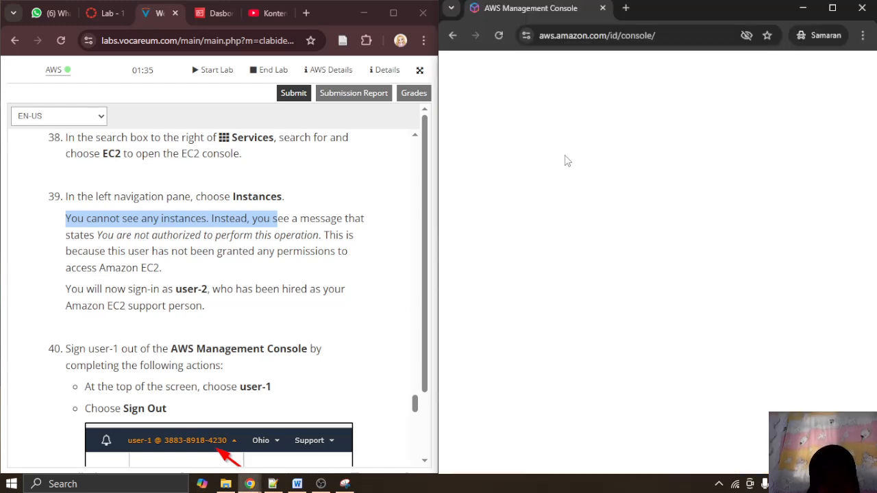
# Step: Read lab instructions 37 to 44 about signing user-1 out, signing in as user-2 and checking the EC2 instances
pyautogui.scroll(-1, 290, 279)
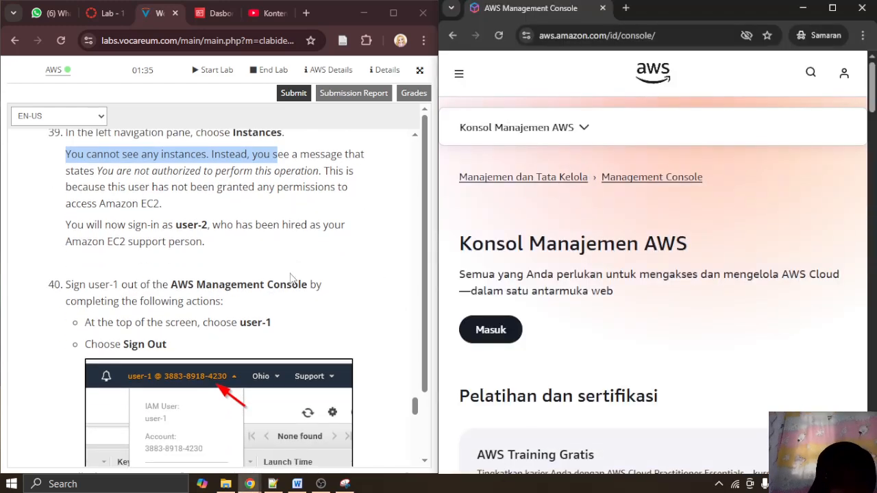
pyautogui.scroll(1, 291, 279)
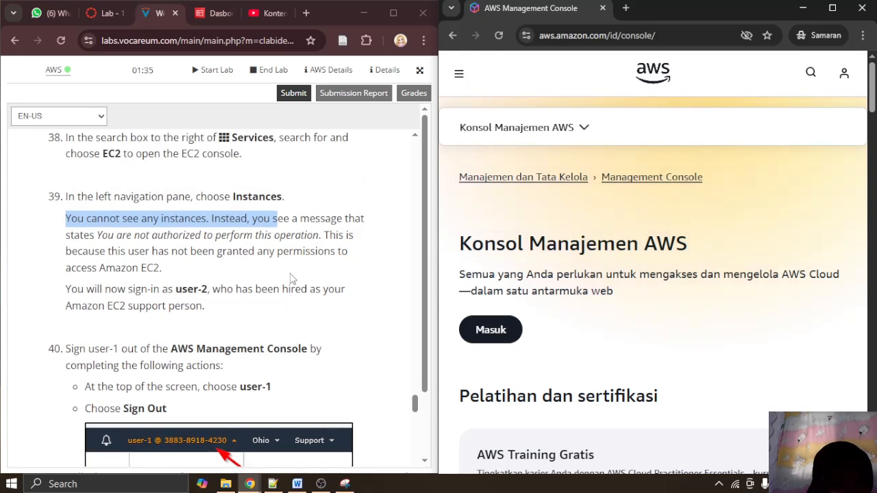
pyautogui.scroll(1, 291, 279)
pyautogui.click(308, 241)
pyautogui.scroll(3, 308, 241)
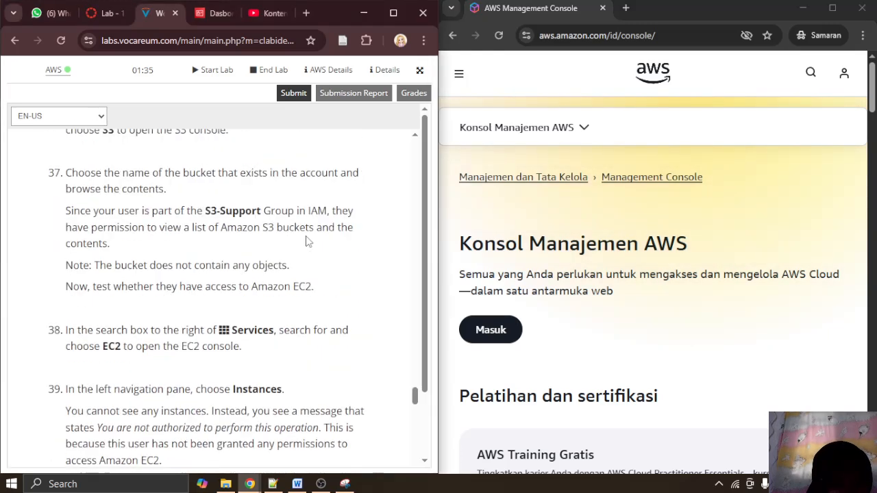
pyautogui.scroll(-5, 308, 241)
pyautogui.scroll(-1, 307, 242)
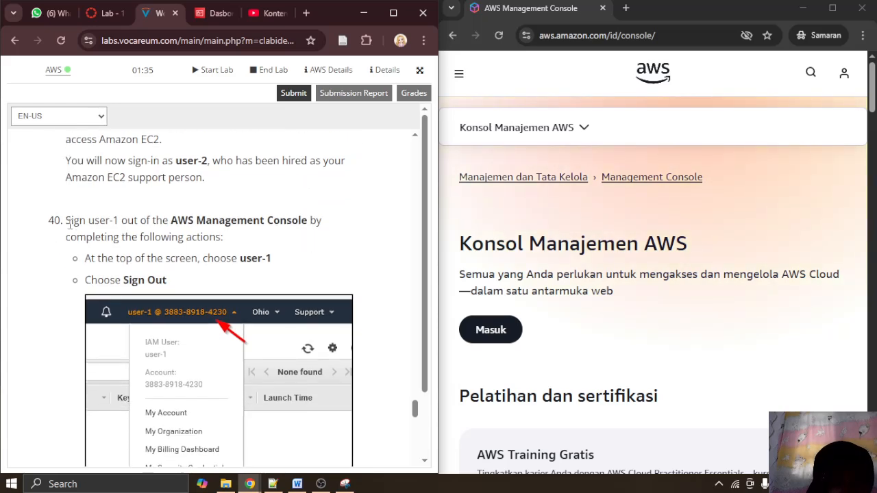
pyautogui.doubleClick(69, 226)
pyautogui.scroll(-1, 181, 218)
pyautogui.scroll(1, 183, 216)
pyautogui.scroll(1, 185, 214)
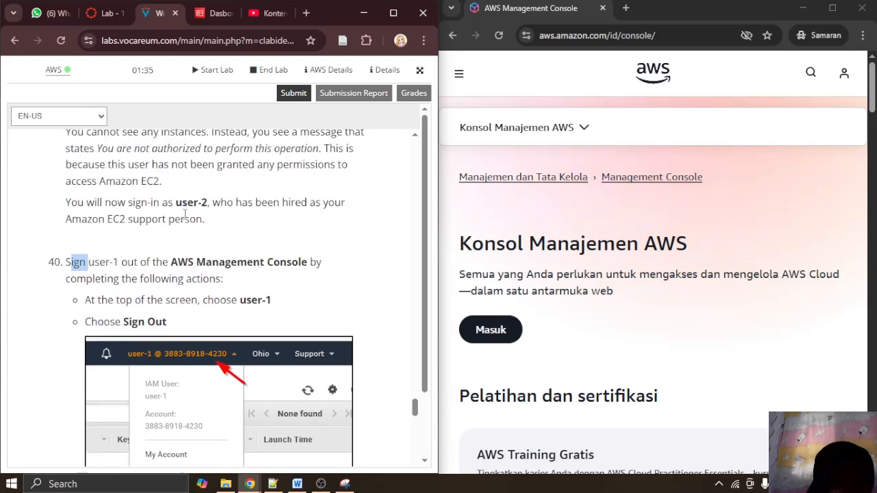
pyautogui.scroll(-1, 185, 216)
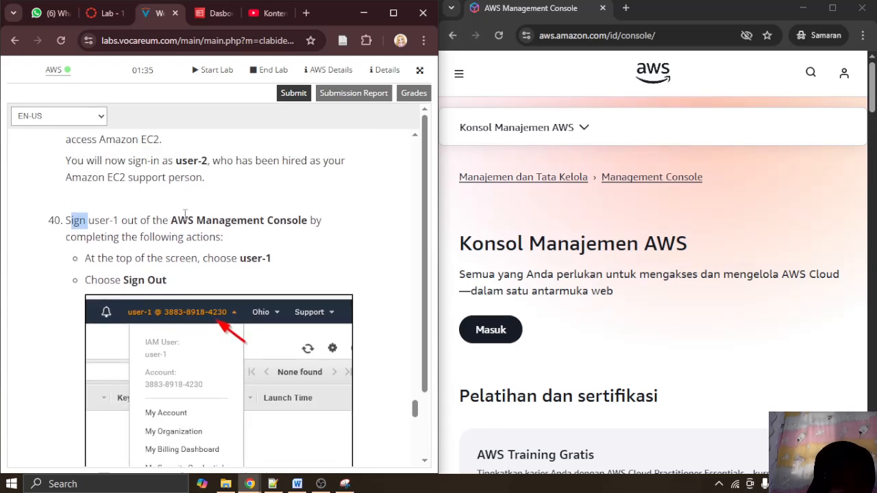
pyautogui.scroll(-1, 185, 215)
pyautogui.scroll(-4, 513, 221)
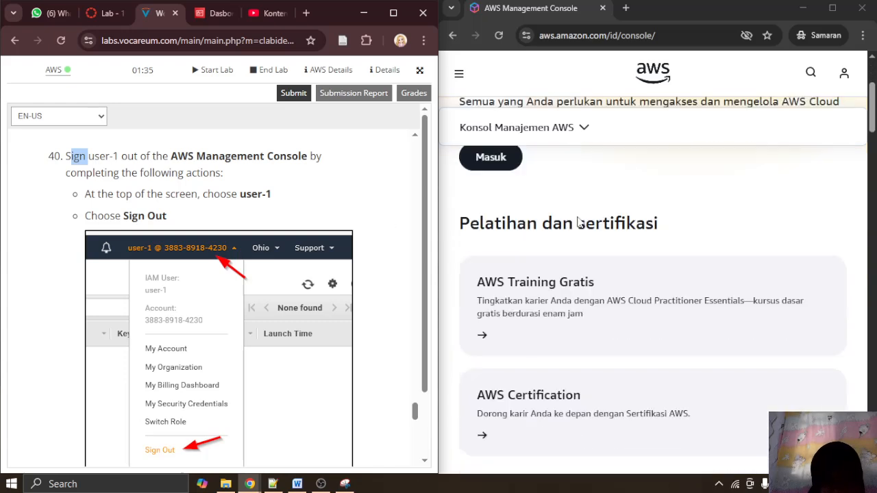
pyautogui.scroll(-1, 313, 243)
pyautogui.scroll(2, 313, 243)
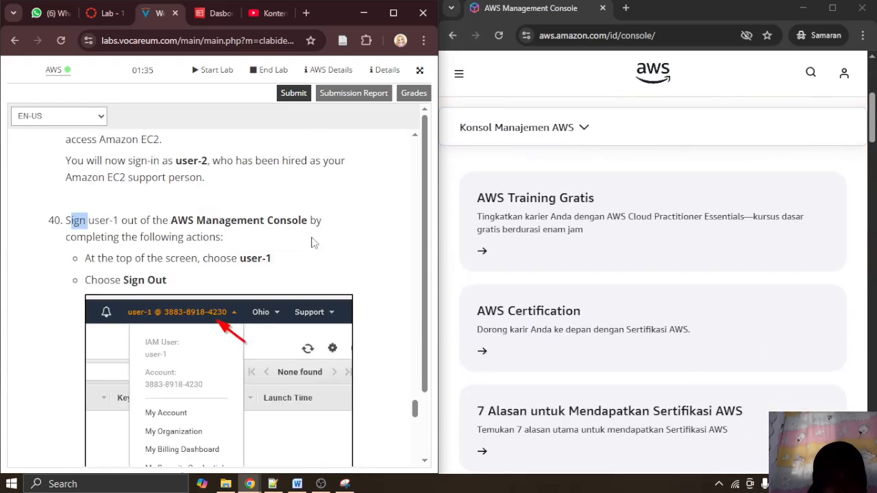
pyautogui.scroll(-4, 313, 242)
pyautogui.scroll(9, 313, 242)
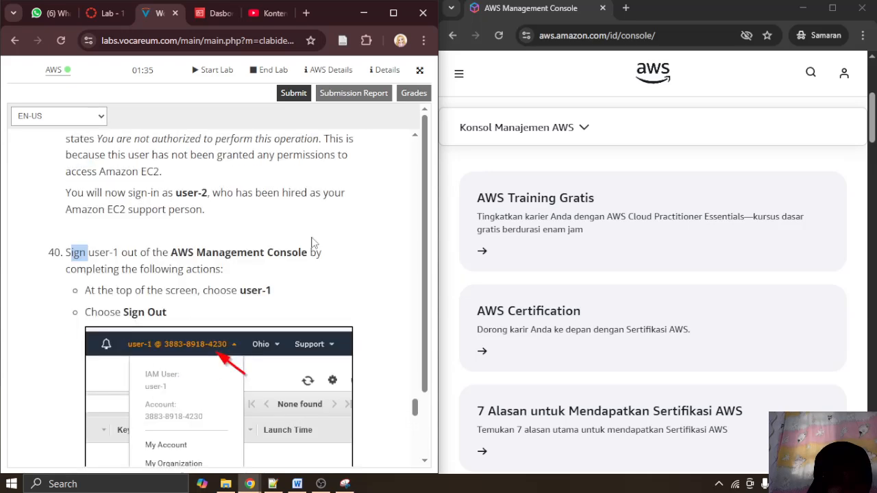
pyautogui.scroll(-4, 313, 242)
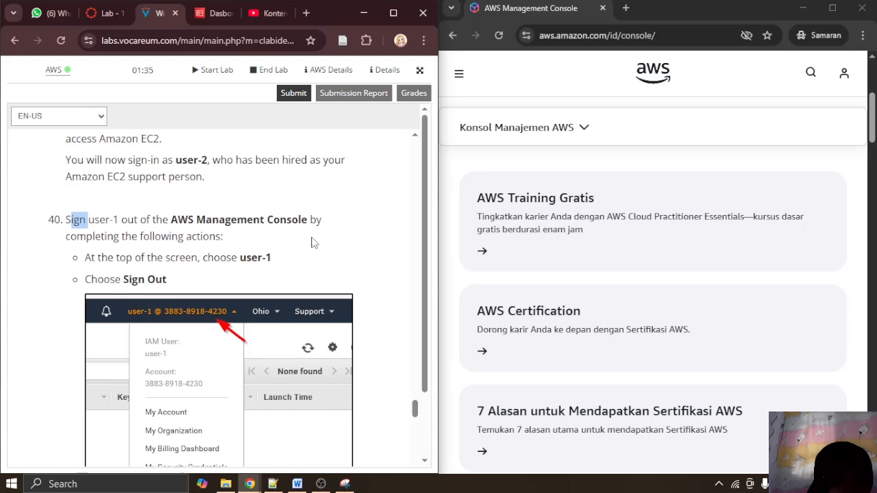
pyautogui.scroll(-5, 313, 243)
pyautogui.scroll(3, 313, 243)
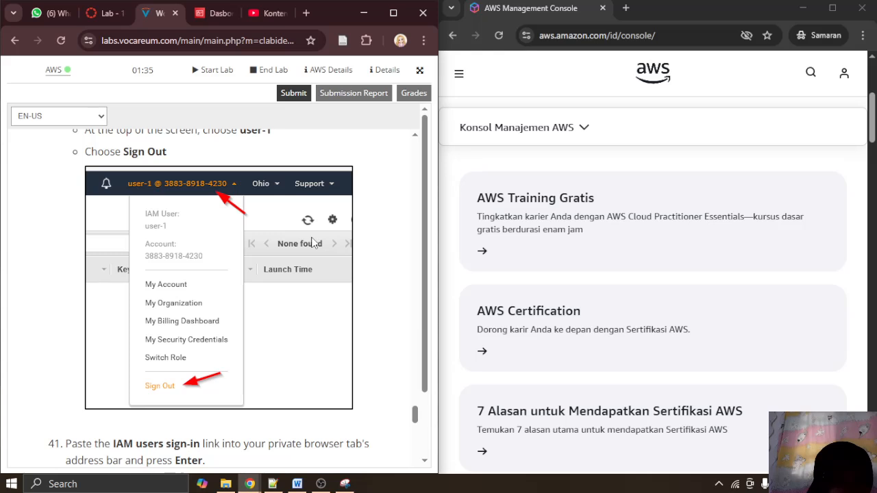
pyautogui.scroll(-3, 314, 242)
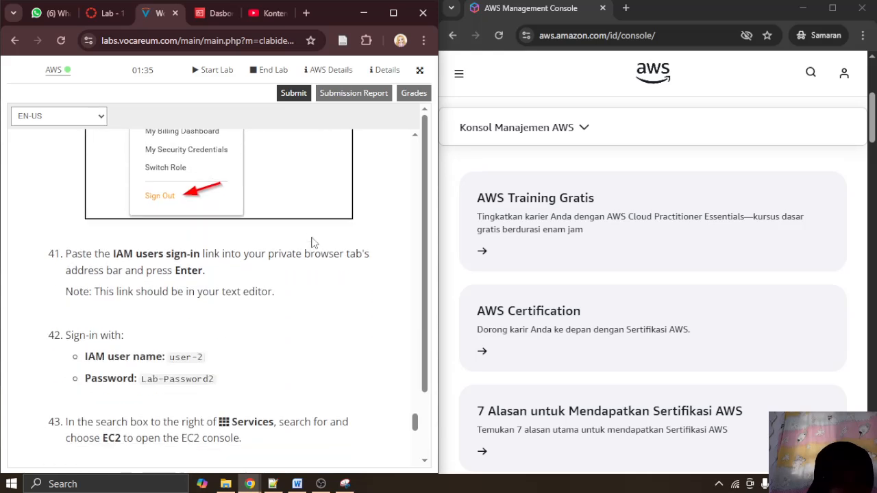
pyautogui.scroll(-1, 313, 242)
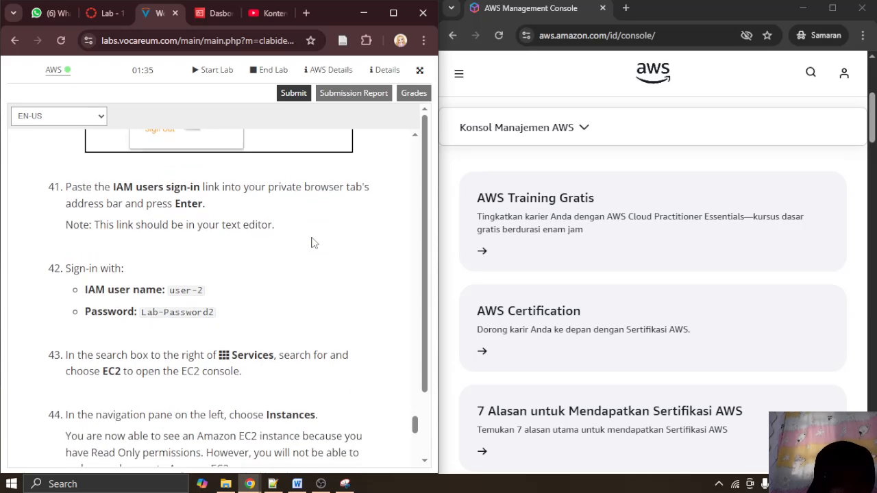
pyautogui.scroll(-3, 515, 226)
# Step: Open the IAM user sign-in page from the AWS Management Console page and close the leftover console tab
pyautogui.scroll(5, 541, 203)
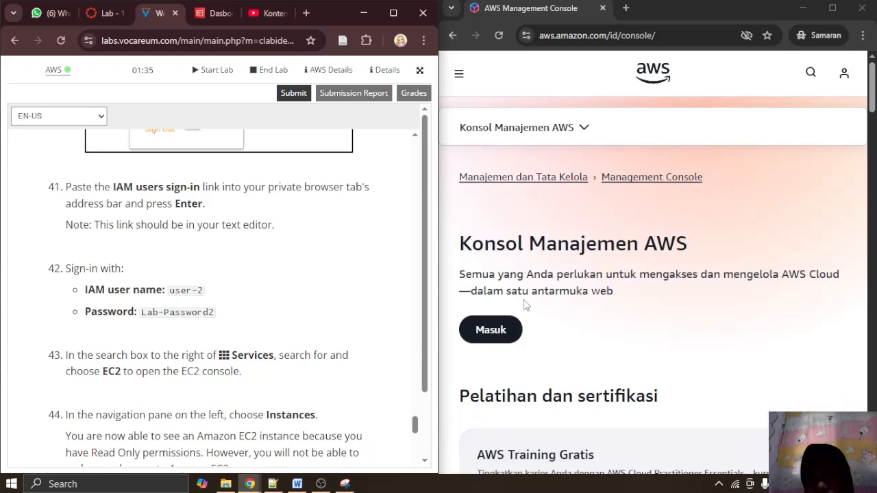
pyautogui.click(487, 327)
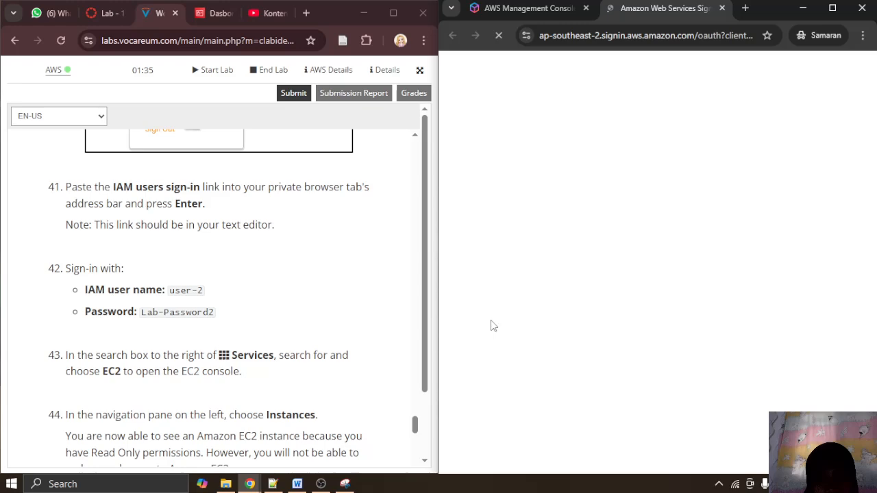
pyautogui.click(527, 8)
pyautogui.click(842, 8)
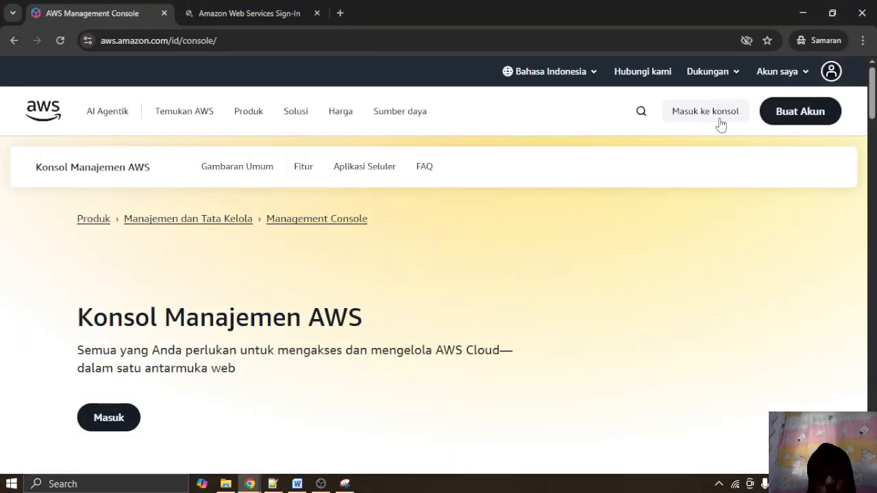
pyautogui.scroll(-1, 192, 230)
pyautogui.scroll(-3, 192, 230)
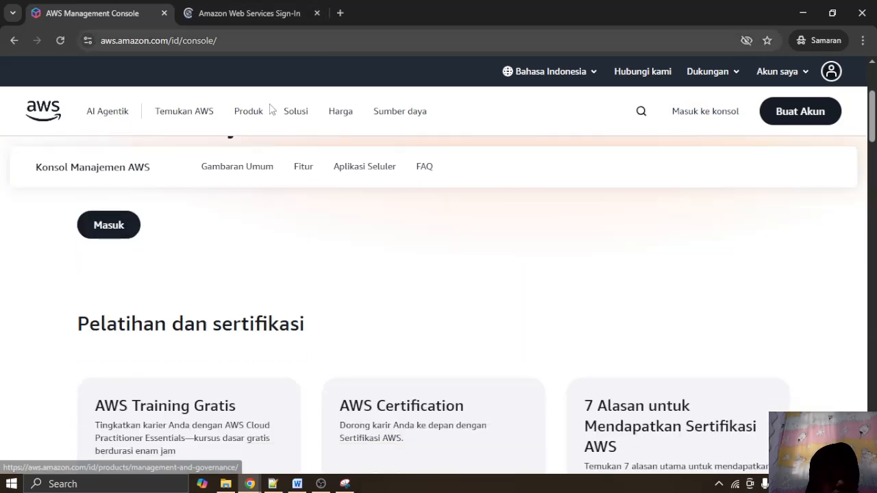
pyautogui.scroll(3, 251, 260)
pyautogui.click(284, 12)
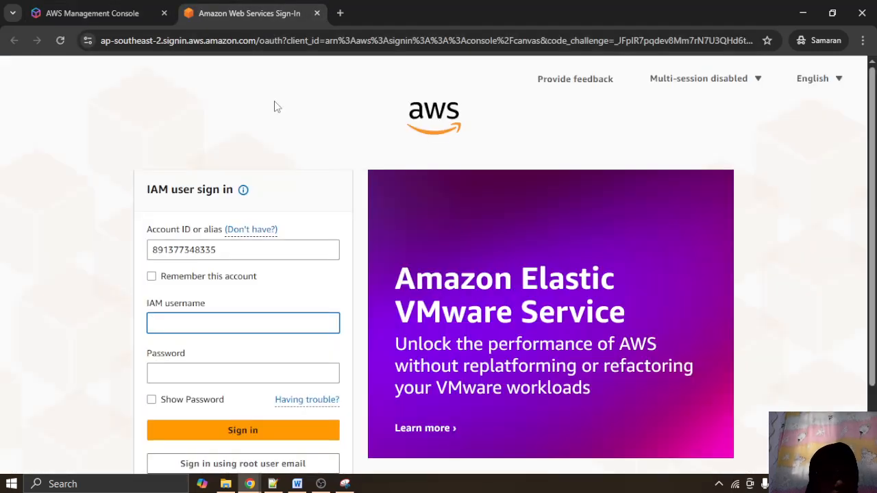
pyautogui.click(164, 13)
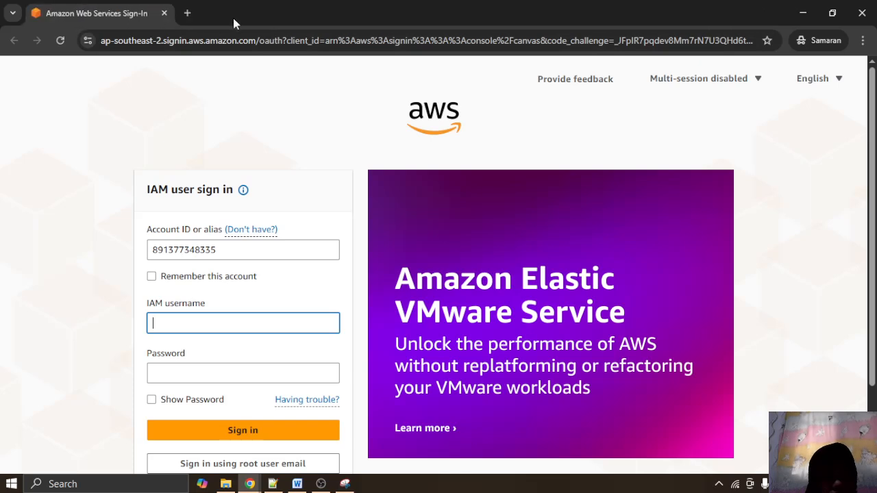
# Step: Place the sign-in page beside the lab instructions and fill in the IAM username user-2 and the account password
pyautogui.click(832, 13)
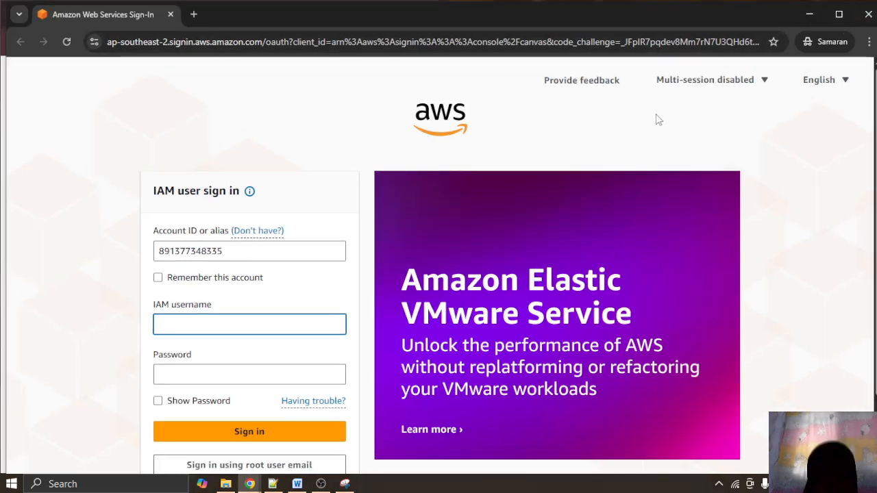
pyautogui.press('super+Right')
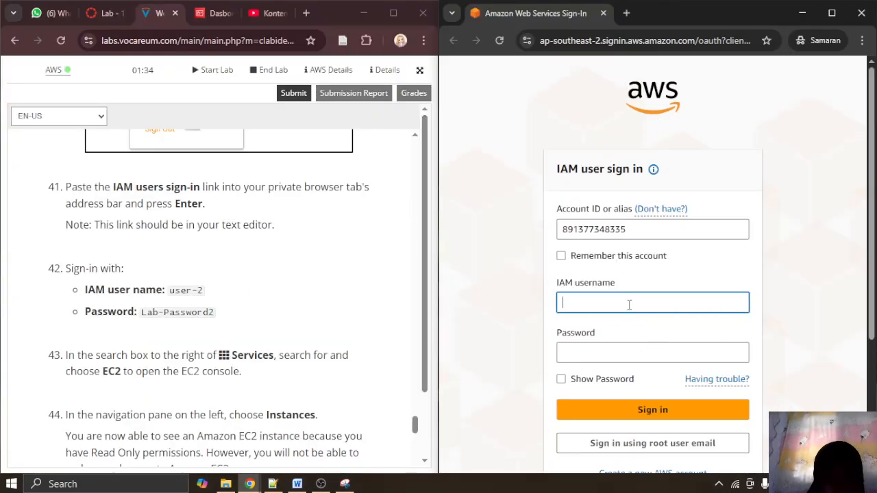
pyautogui.write('user-2')
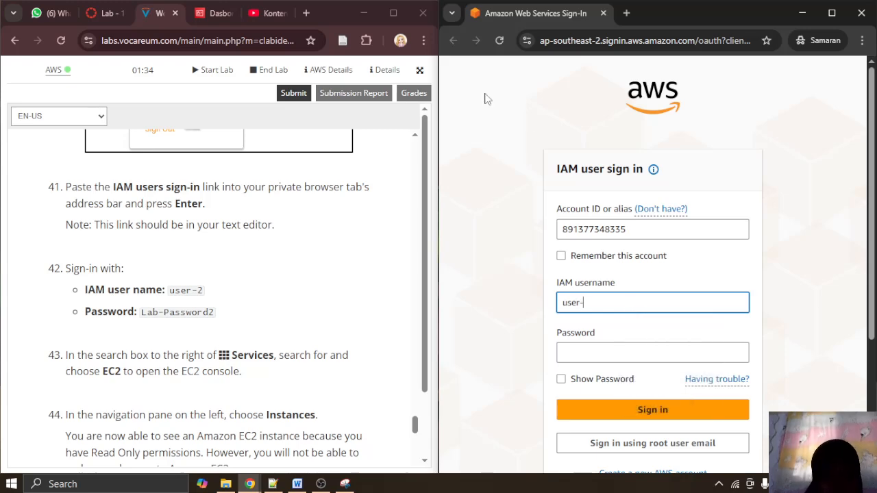
pyautogui.click(589, 357)
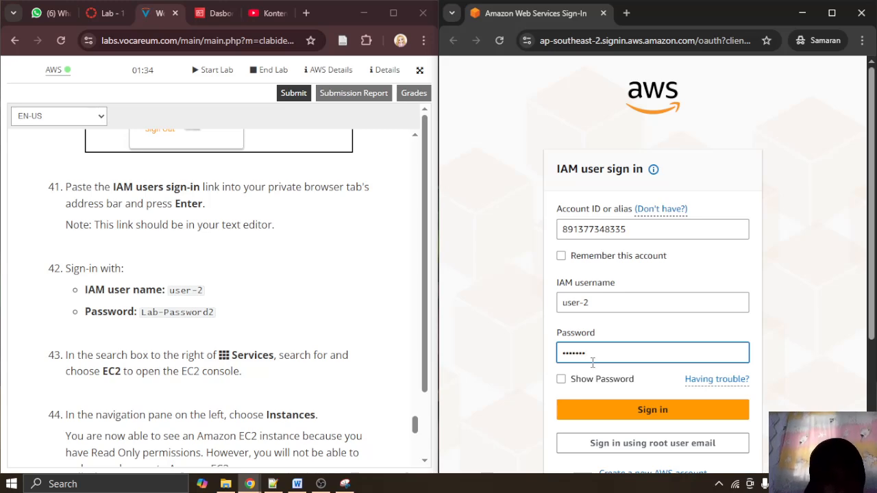
pyautogui.rightClick(592, 363)
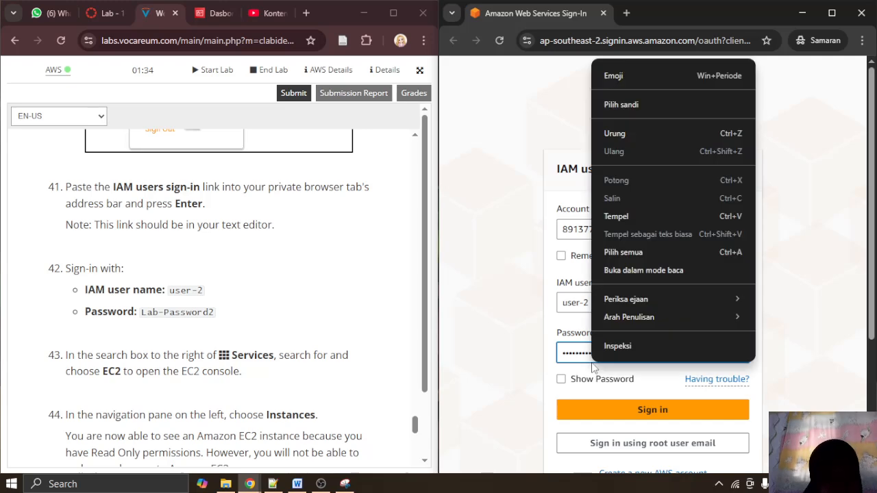
pyautogui.press('Escape')
pyautogui.hotkey('ctrl', 'a')
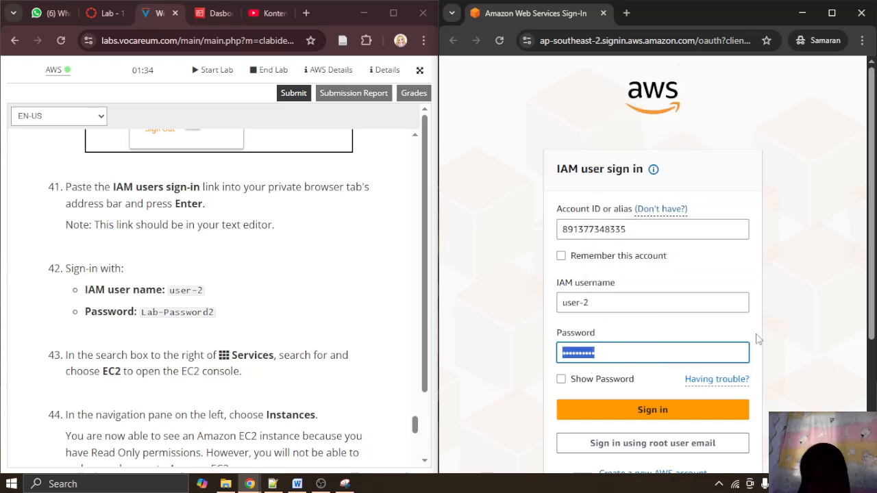
pyautogui.press('BackSpace')
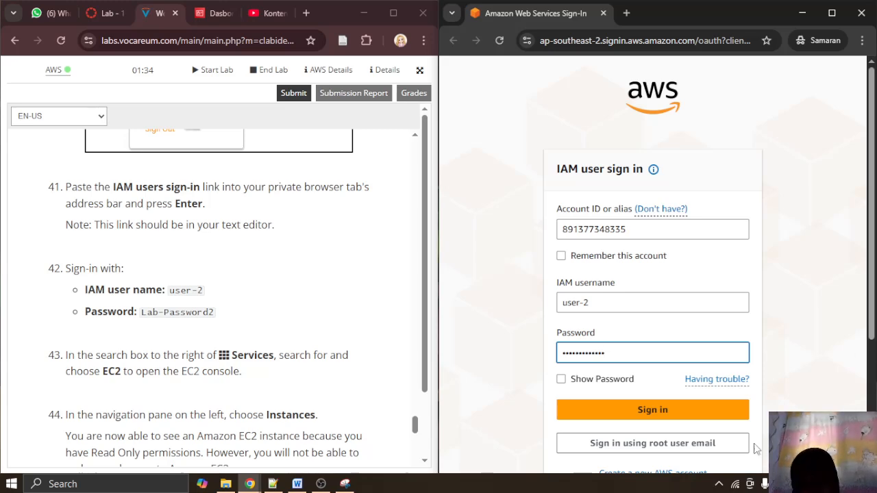
# Step: Sign in as user-2 and paste the screenshot of the completed sign-in form into the Word report
pyautogui.click(692, 426)
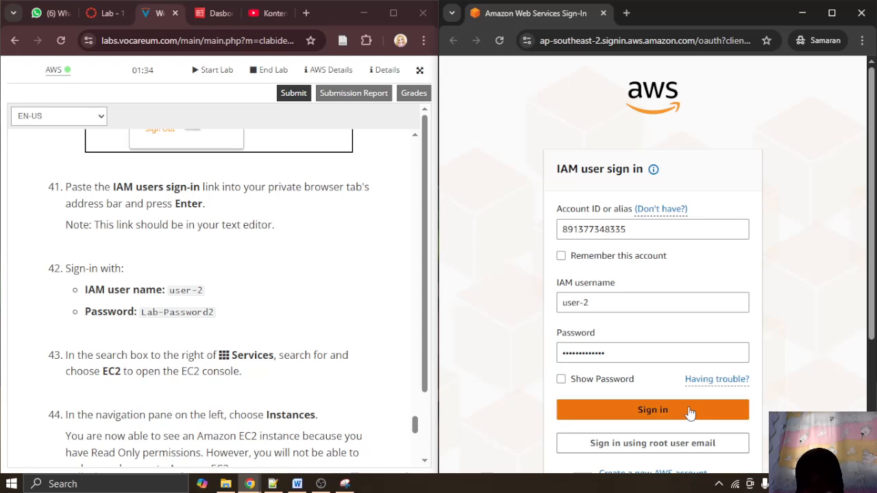
pyautogui.click(690, 412)
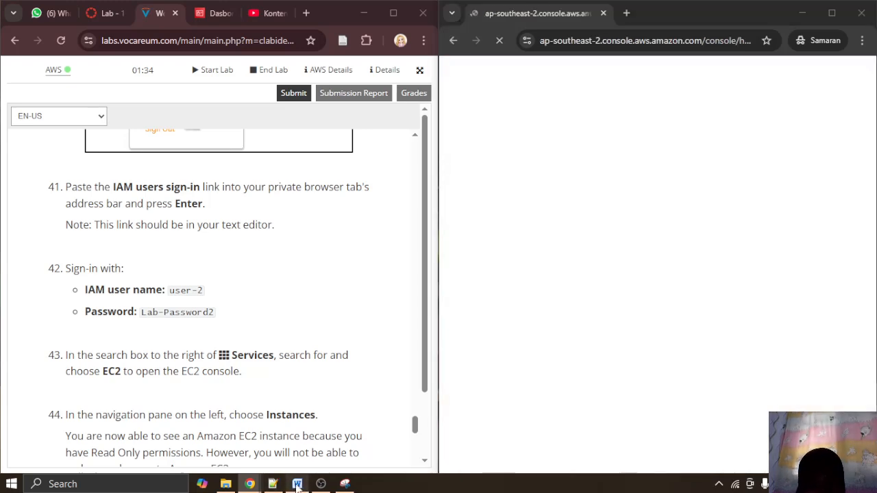
pyautogui.click(297, 484)
pyautogui.hotkey('ctrl', 'v')
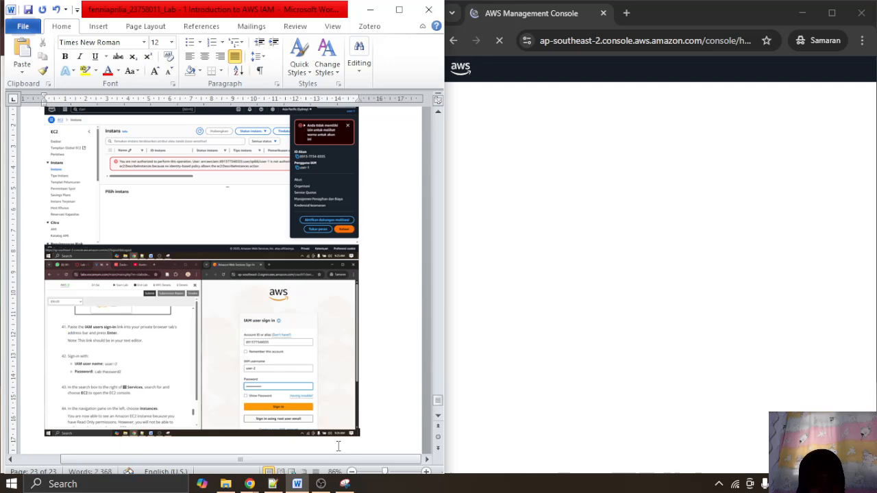
pyautogui.click(373, 8)
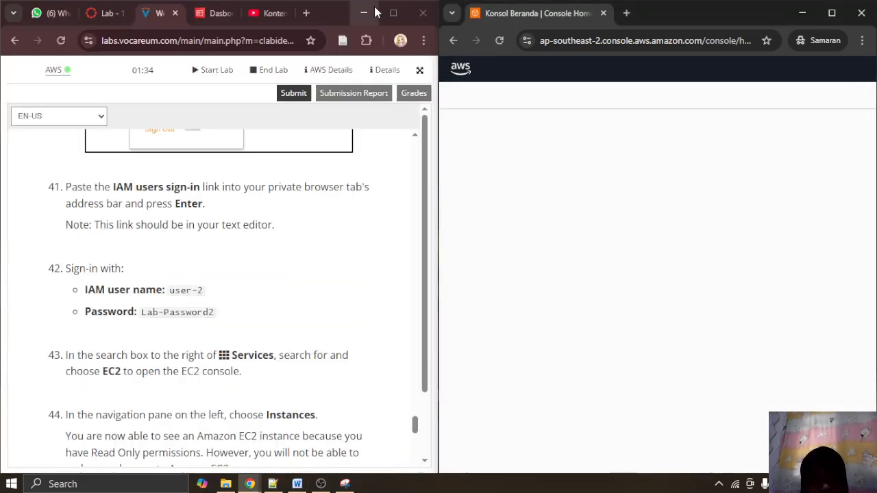
# Step: Search the AWS services for ec2, open the EC2 console in a maximized window and show its Instances list
pyautogui.scroll(-3, 319, 219)
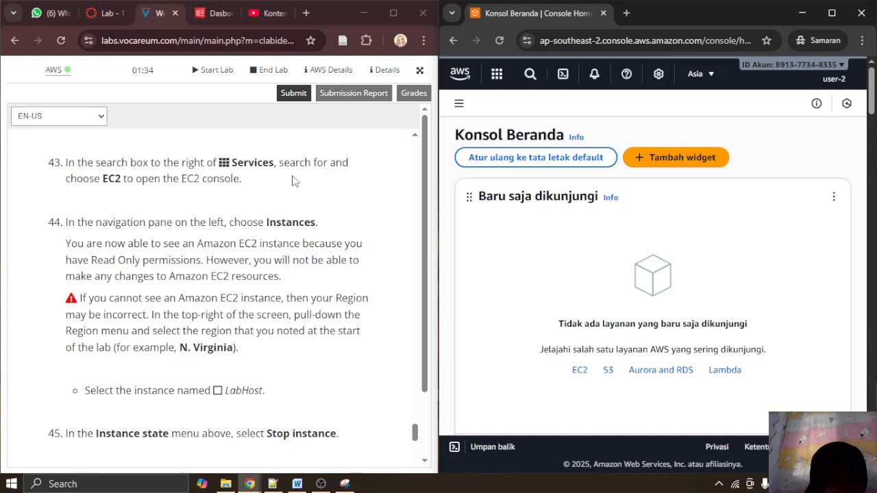
pyautogui.click(531, 76)
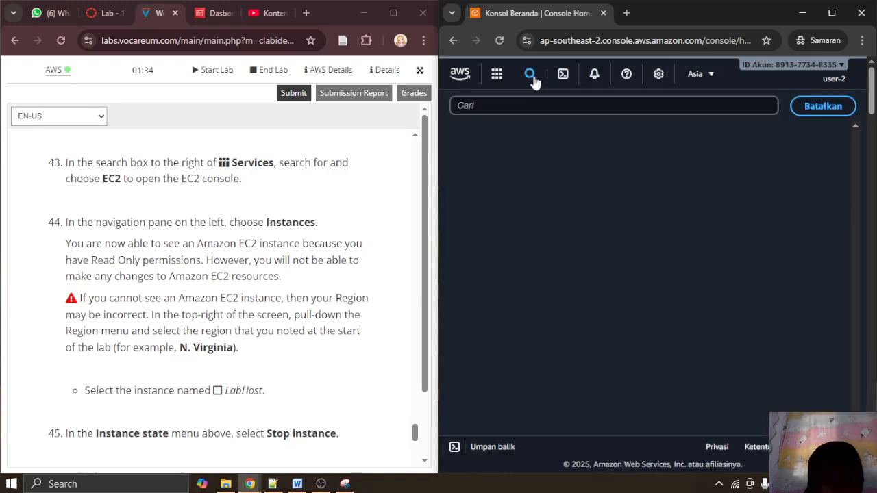
pyautogui.write('ec2')
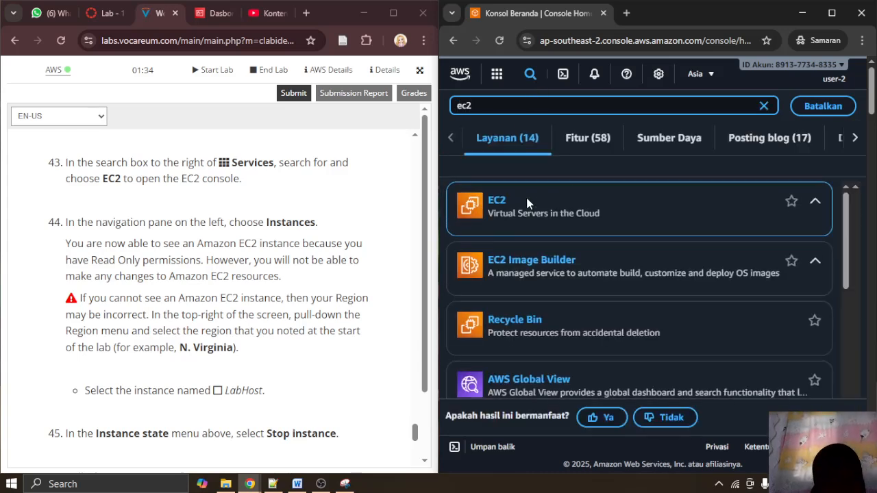
pyautogui.click(496, 203)
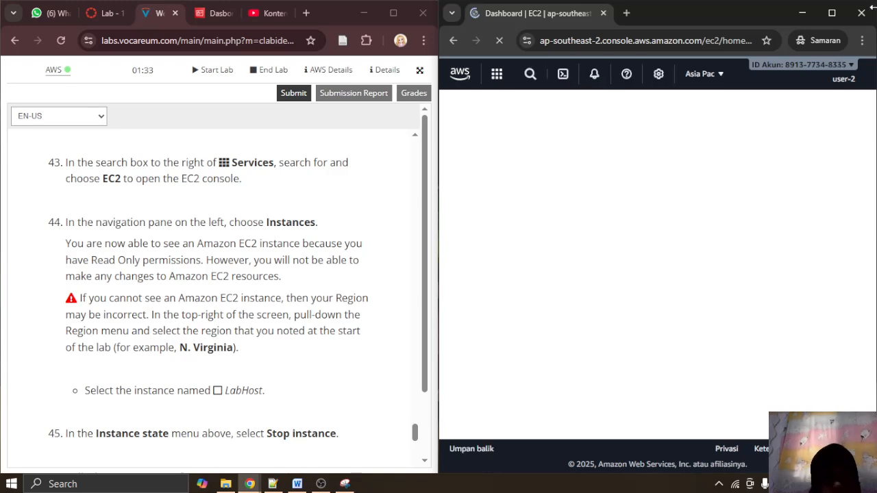
pyautogui.click(834, 12)
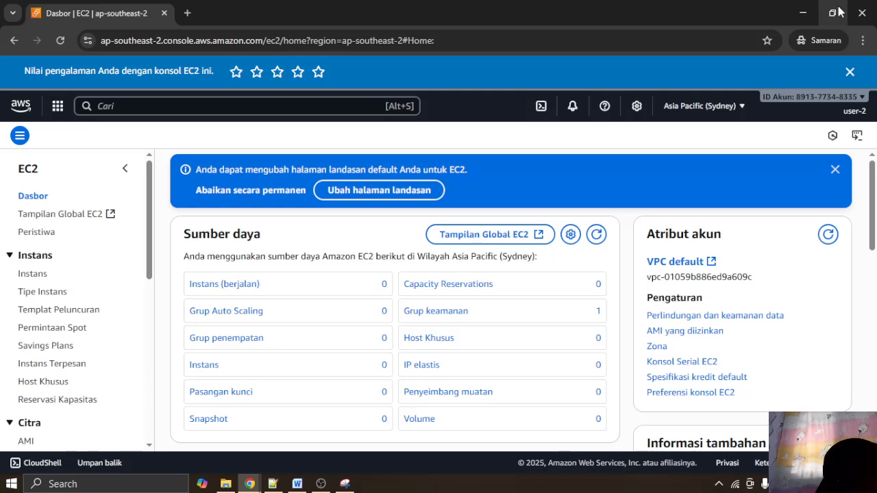
pyautogui.click(32, 273)
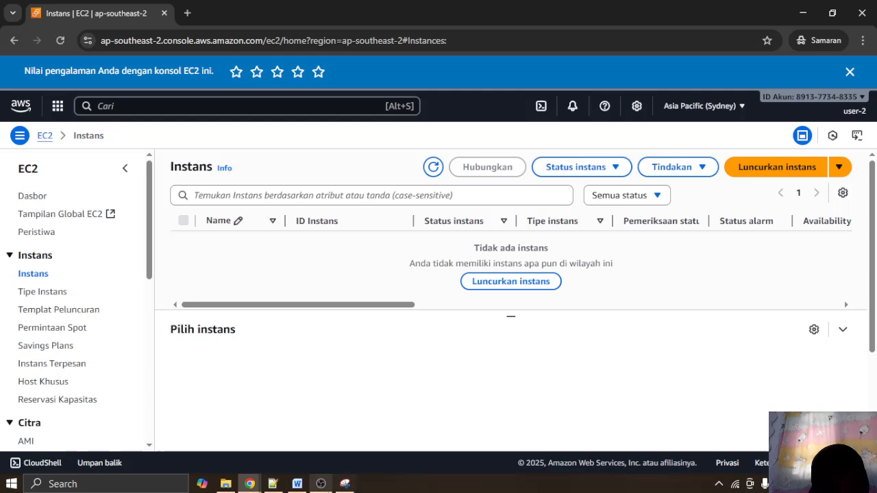
# Step: Switch to the Word report and shift the user-2 sign-in screenshot onto a new page
pyautogui.click(297, 484)
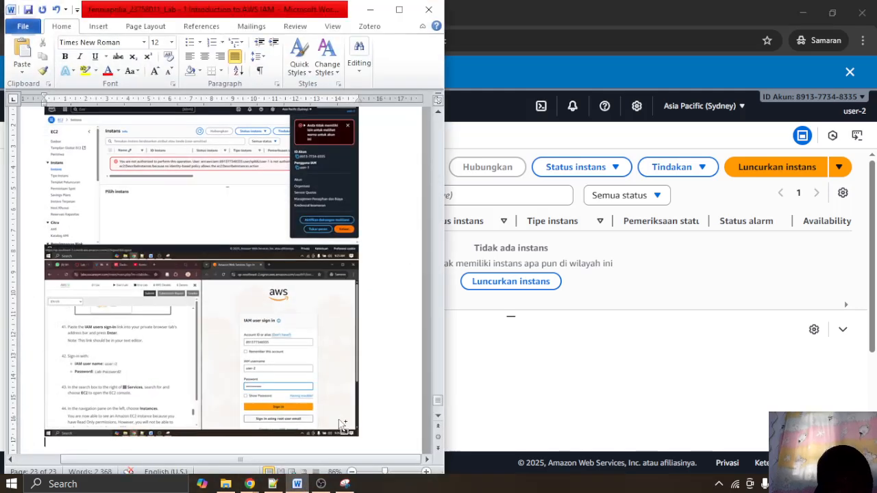
pyautogui.hotkey('ctrl', 'v')
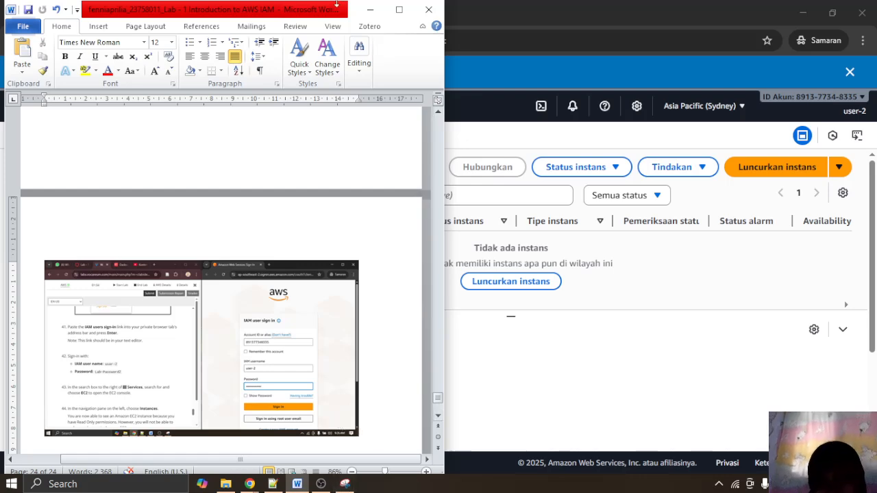
pyautogui.click(370, 10)
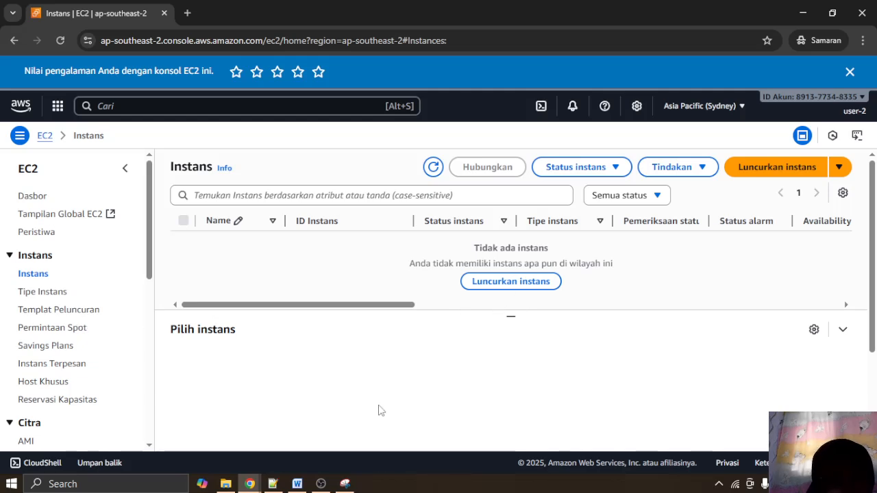
pyautogui.click(321, 483)
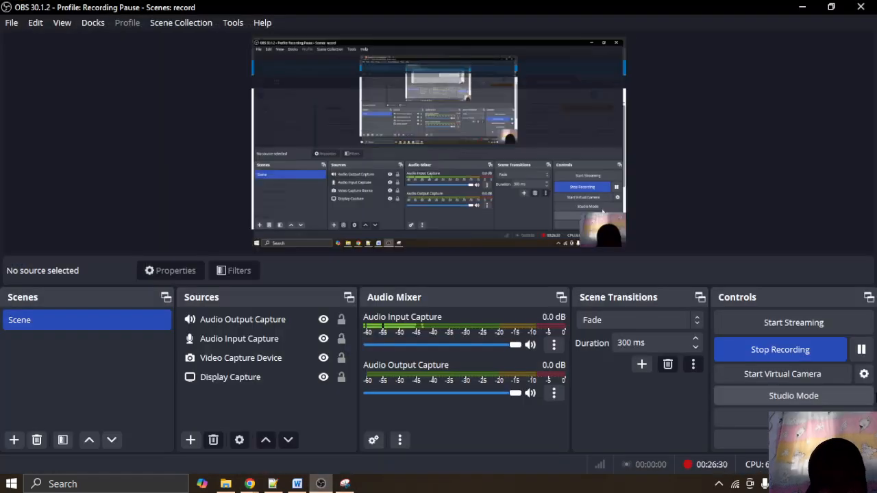
pyautogui.click(869, 350)
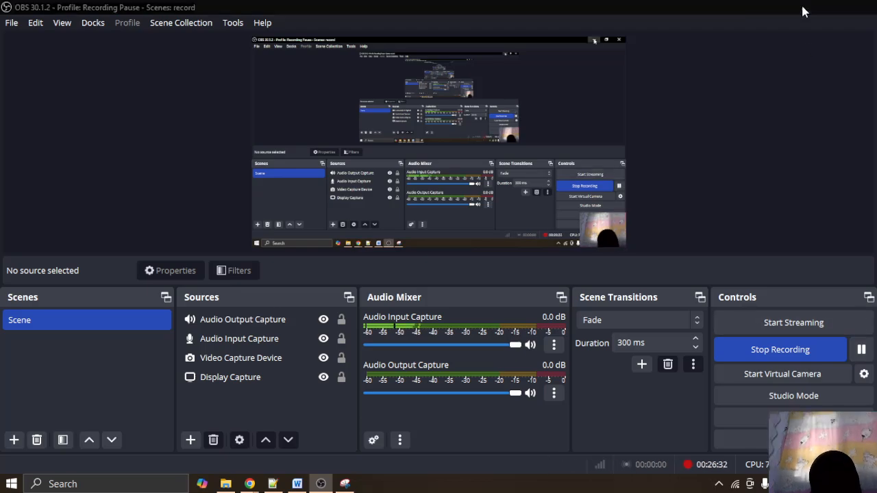
pyautogui.click(802, 8)
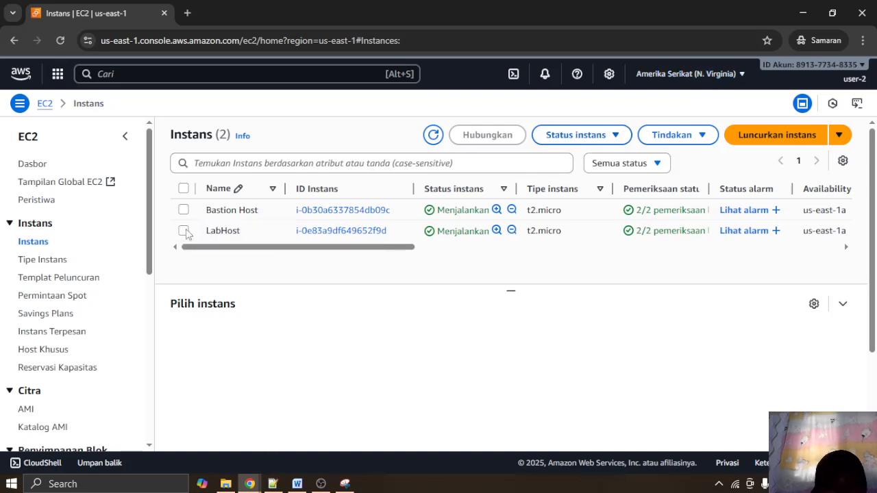
# Step: Check lab instructions 44 to 46, return to the EC2 instances list and select the LabHost instance
pyautogui.click(803, 13)
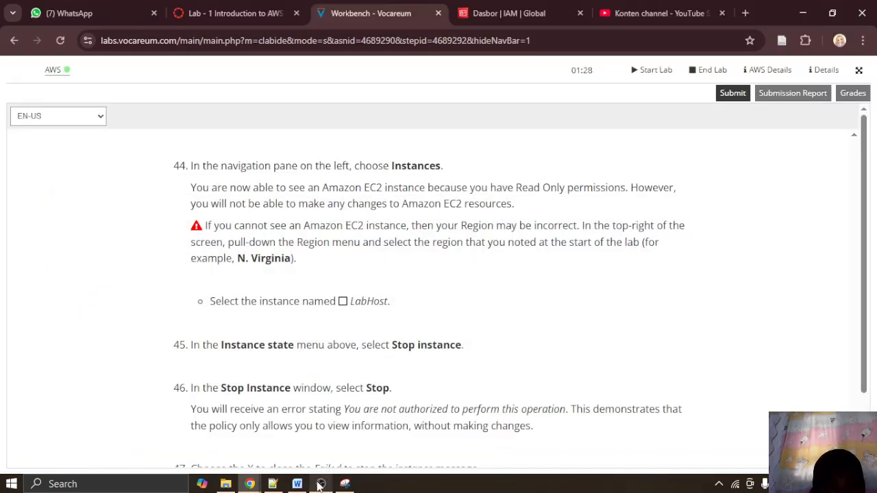
pyautogui.click(272, 484)
pyautogui.click(470, 421)
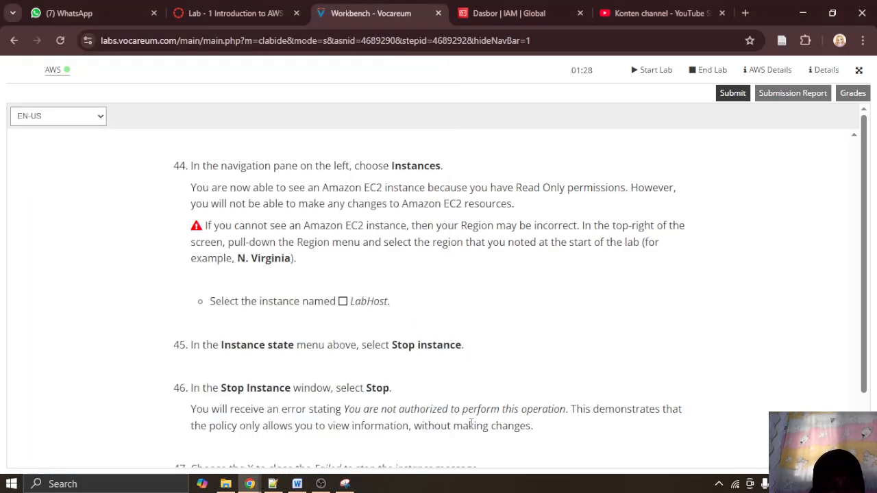
pyautogui.moveTo(249, 484)
pyautogui.click(299, 451)
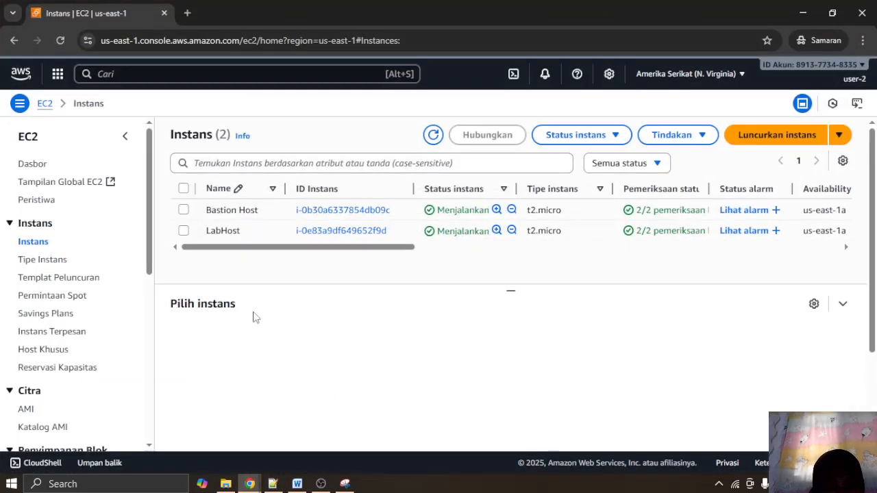
pyautogui.click(216, 230)
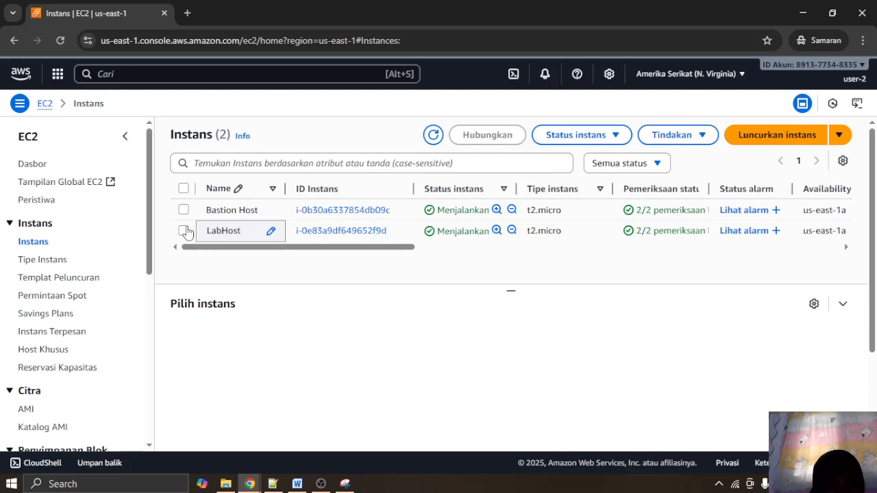
pyautogui.click(184, 231)
pyautogui.scroll(-1, 384, 241)
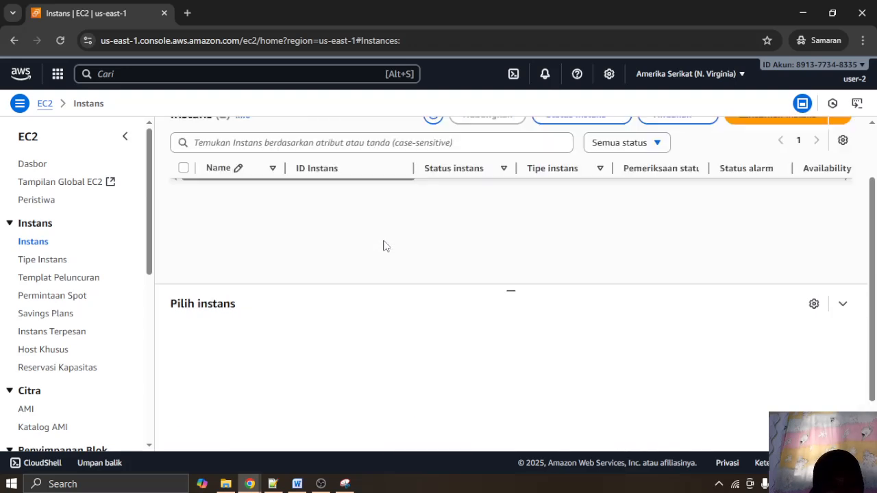
pyautogui.scroll(2, 382, 244)
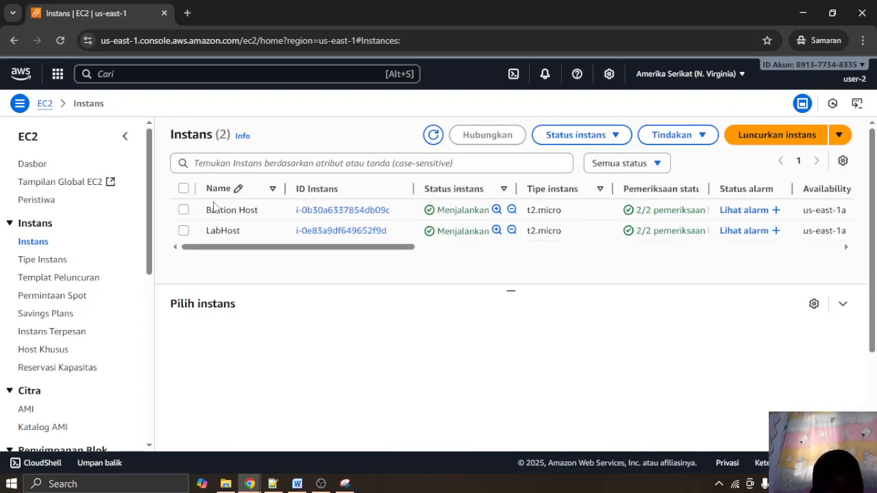
pyautogui.click(183, 231)
pyautogui.scroll(-2, 434, 300)
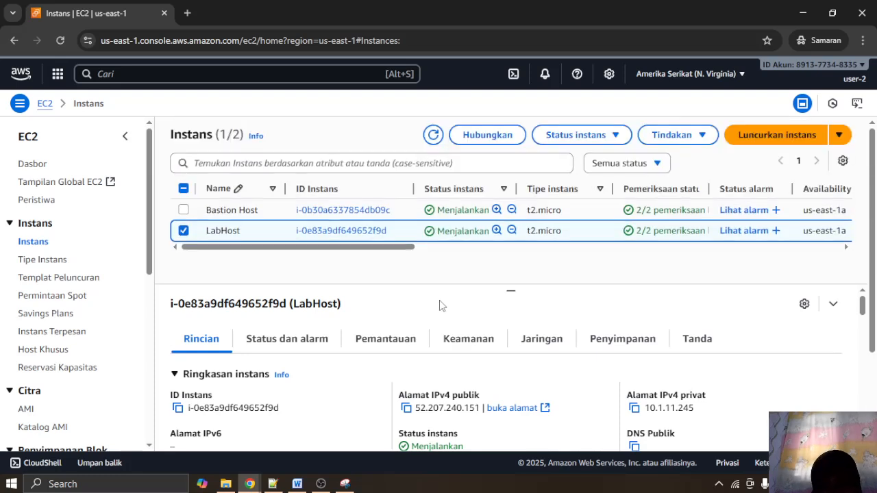
# Step: Add the screenshot of the selected LabHost instance to the Word report below the sign-in screenshot
pyautogui.click(803, 13)
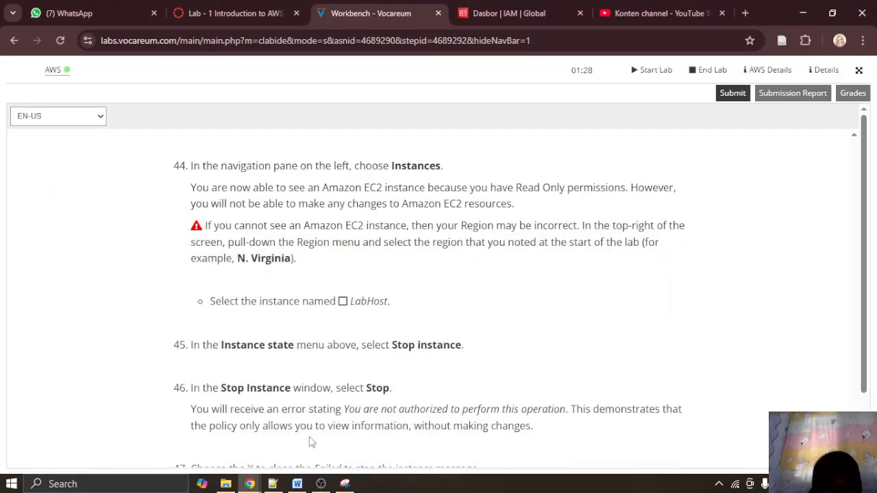
pyautogui.click(296, 484)
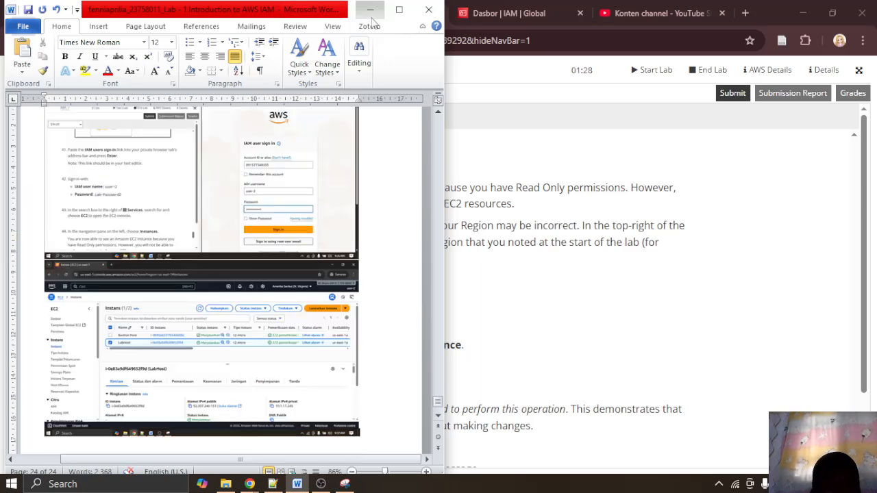
pyautogui.click(370, 9)
# Step: Read lab instructions 45 to 47 about stopping the instance, and examine the LabHost instance's details in the EC2 console
pyautogui.scroll(-1, 327, 283)
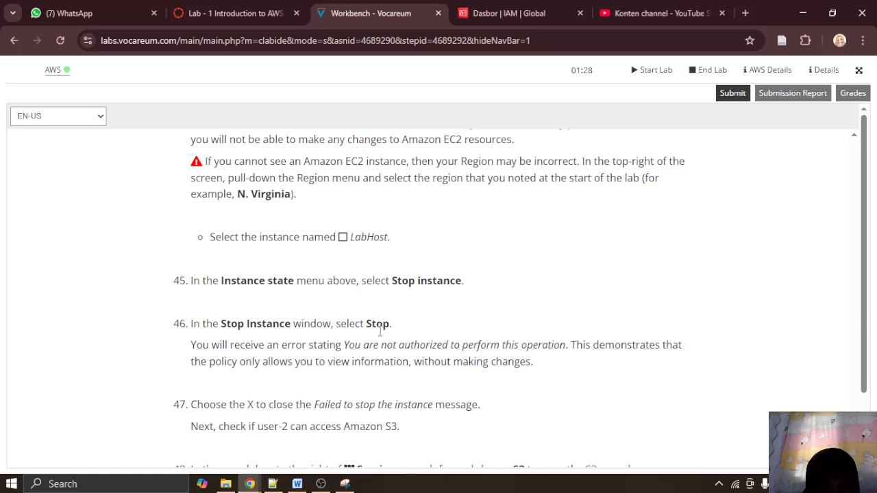
pyautogui.click(249, 484)
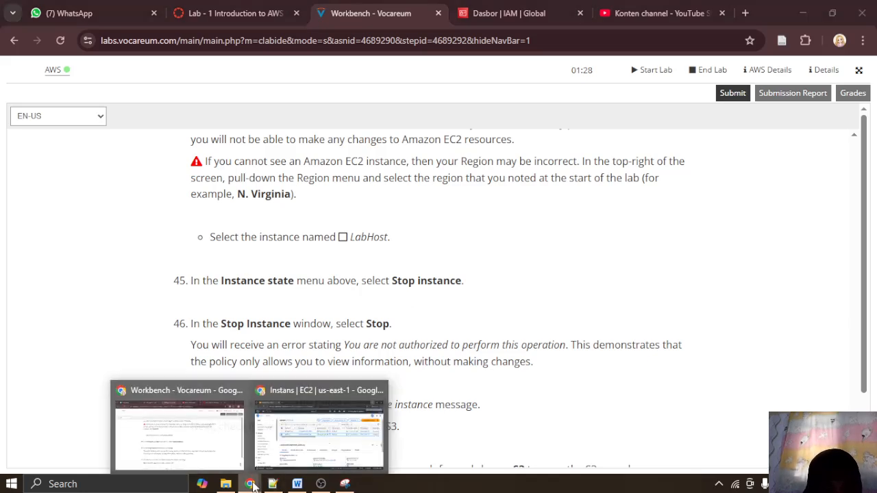
pyautogui.click(332, 452)
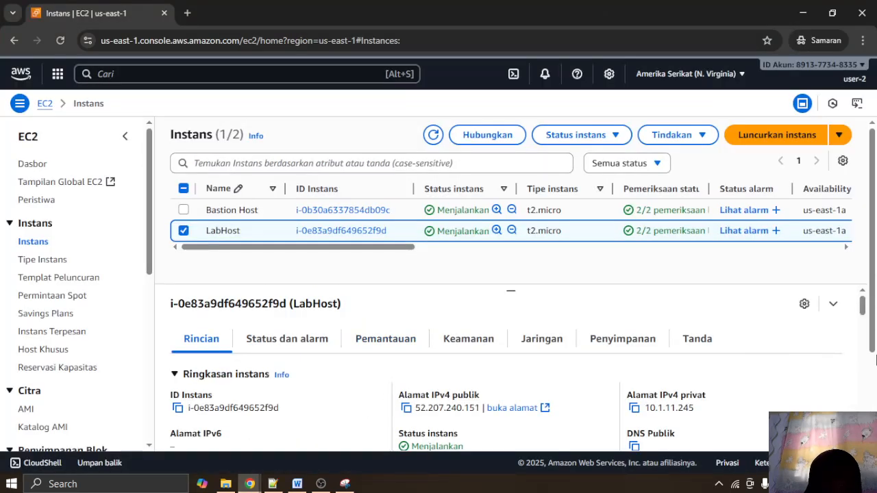
pyautogui.scroll(-8, 791, 390)
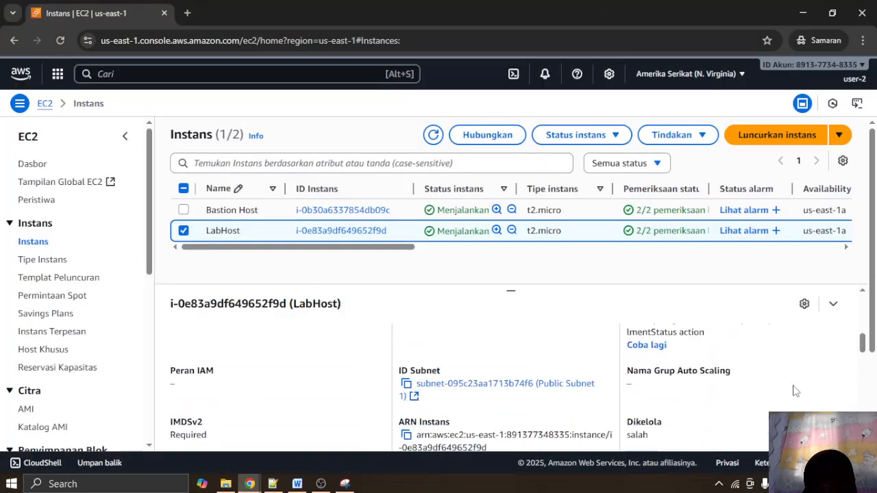
pyautogui.scroll(-6, 372, 377)
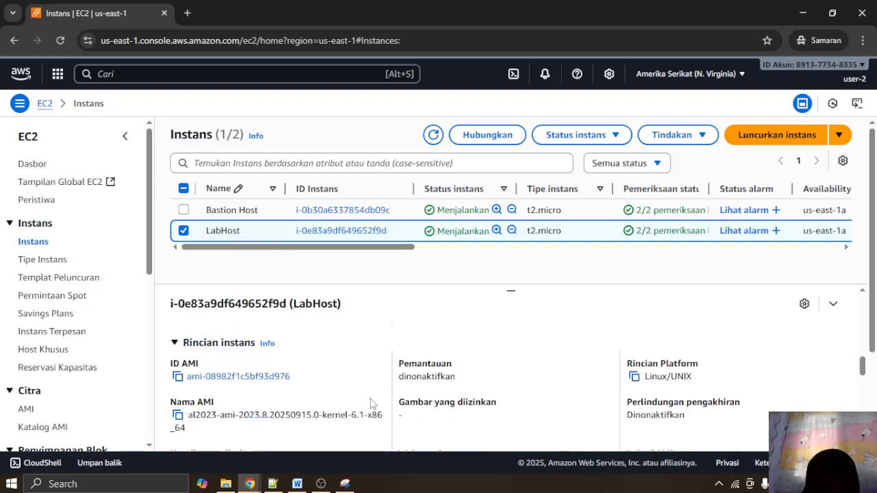
pyautogui.scroll(-2, 373, 405)
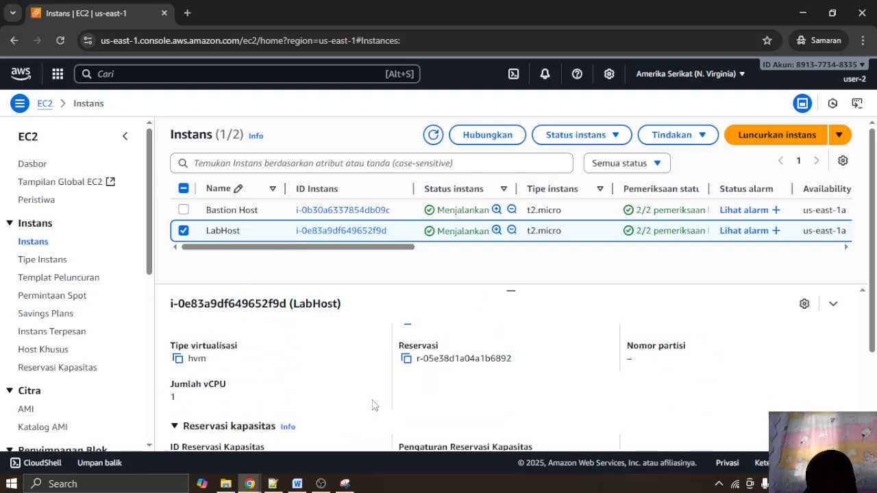
pyautogui.scroll(3, 374, 407)
pyautogui.scroll(10, 432, 410)
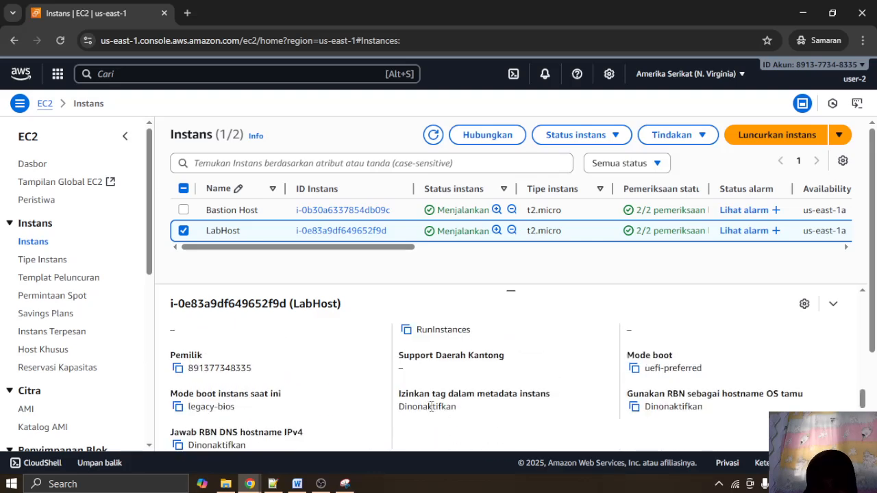
pyautogui.scroll(5, 453, 407)
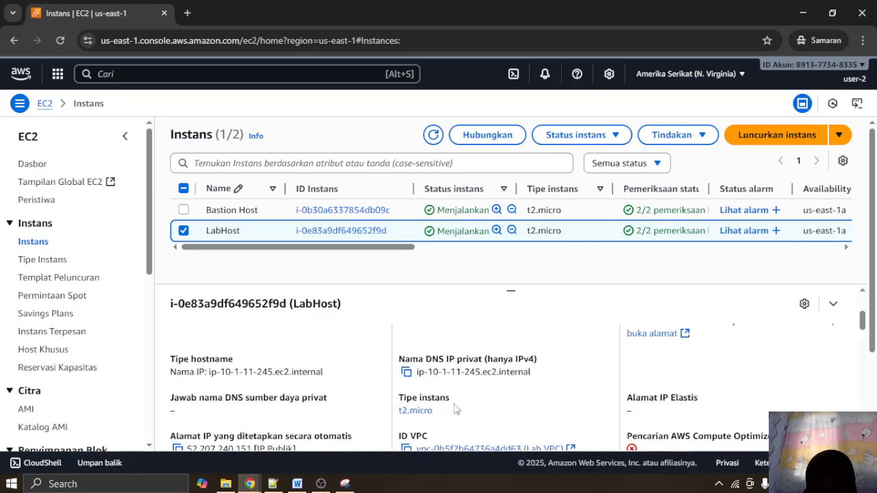
pyautogui.scroll(-5, 466, 401)
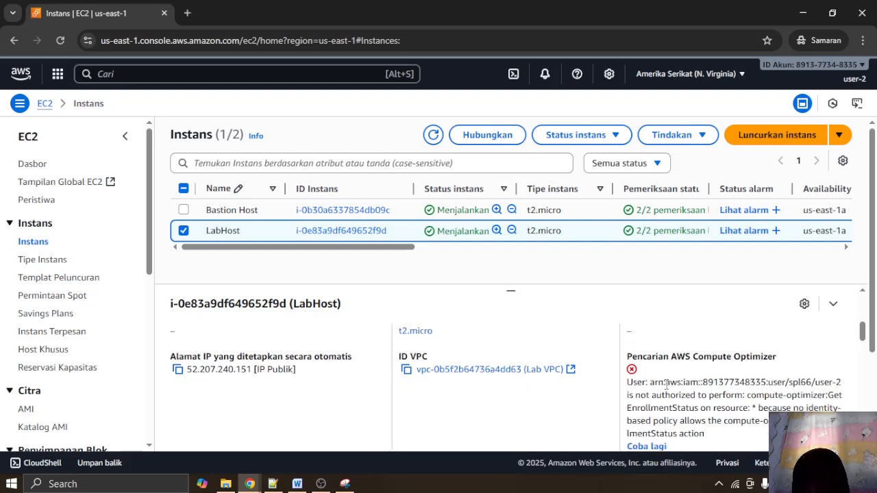
pyautogui.scroll(6, 671, 425)
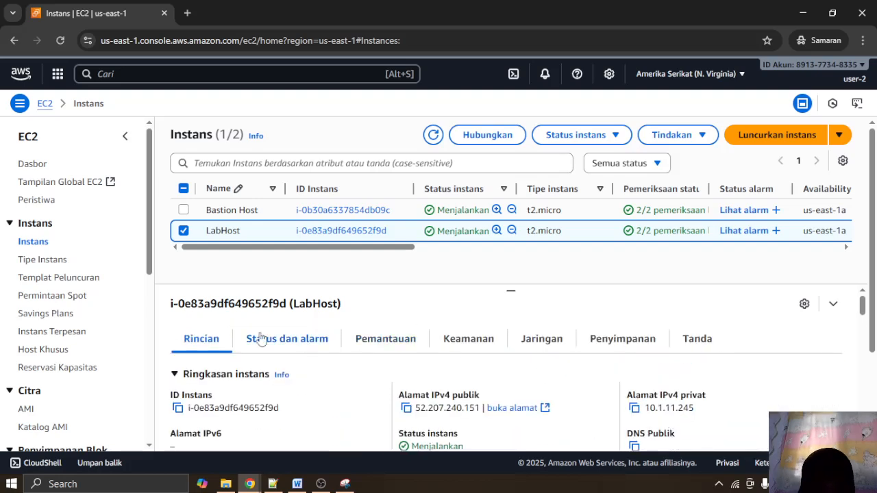
# Step: Examine the LabHost instance's status and alarms, monitoring, networking, storage and tags details in the EC2 console
pyautogui.click(260, 339)
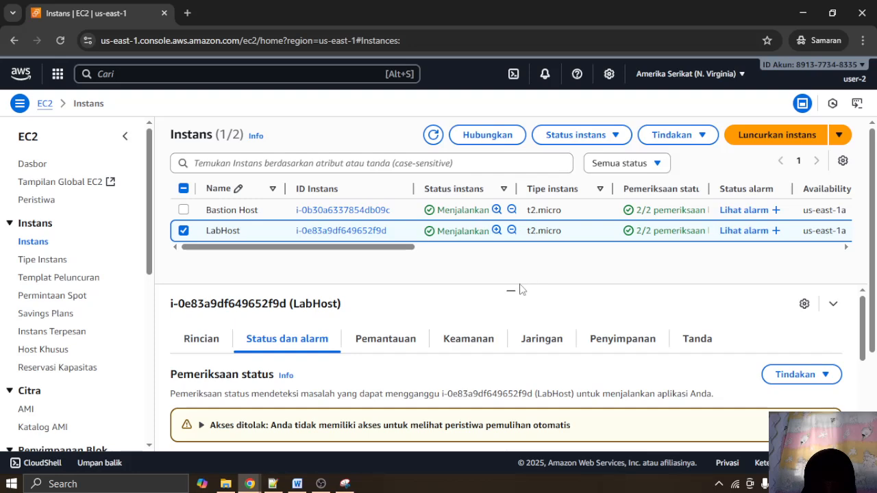
pyautogui.moveTo(511, 290); pyautogui.dragTo(515, 254)
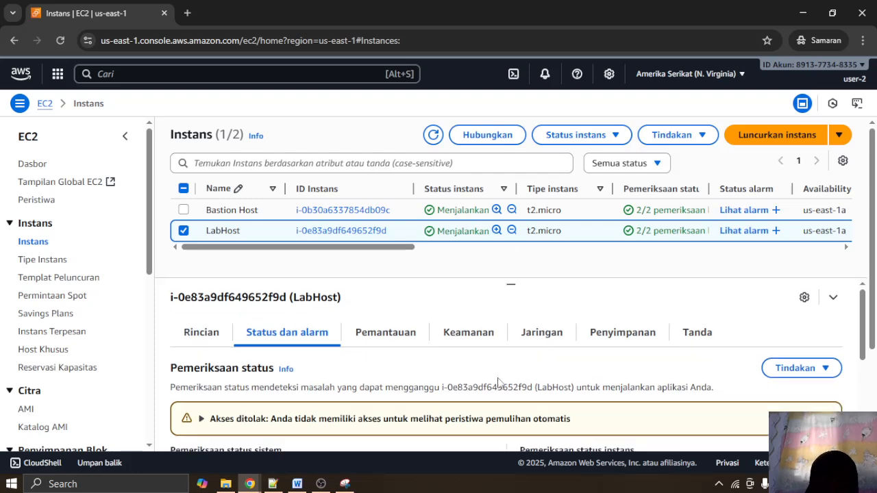
pyautogui.scroll(-5, 499, 382)
pyautogui.scroll(5, 499, 382)
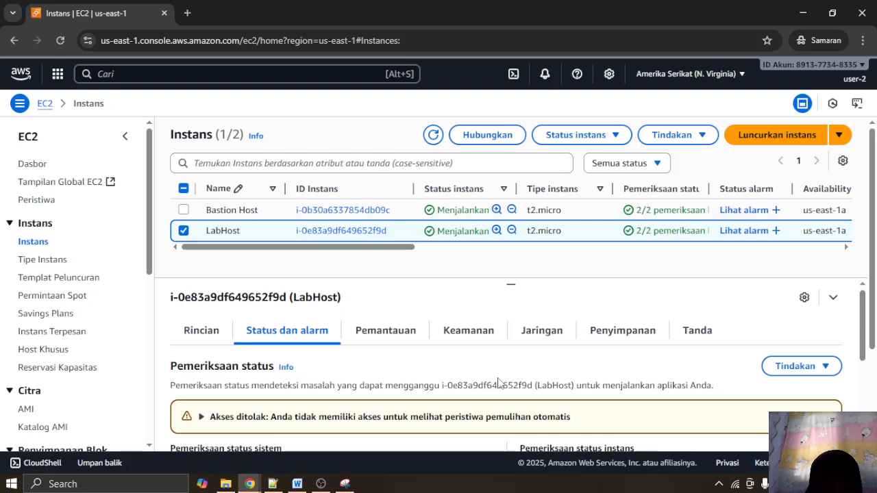
pyautogui.click(397, 336)
pyautogui.scroll(-3, 407, 357)
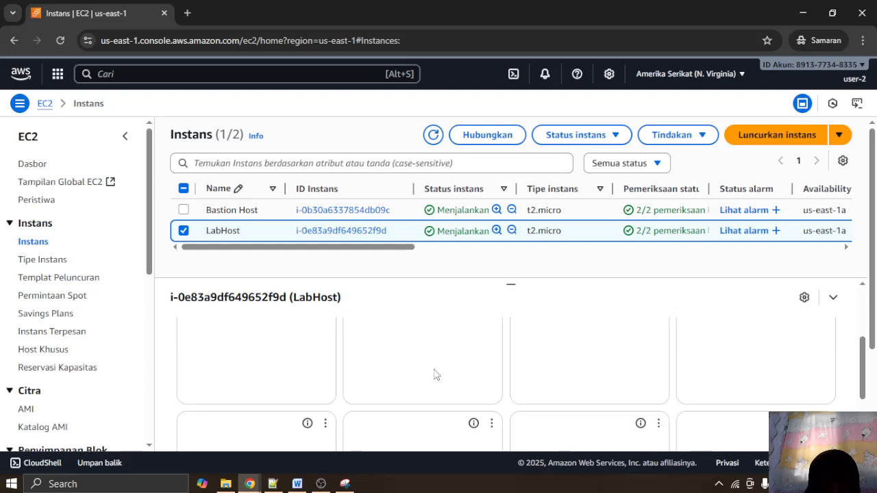
pyautogui.scroll(3, 434, 375)
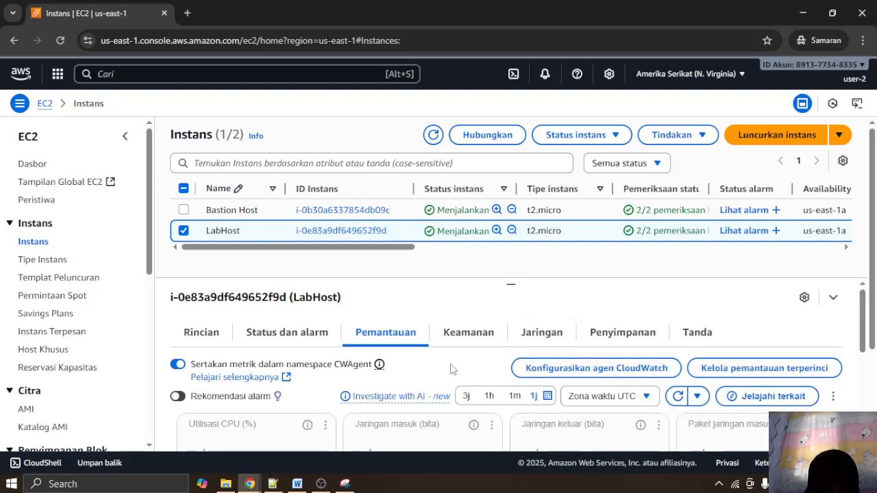
pyautogui.click(530, 338)
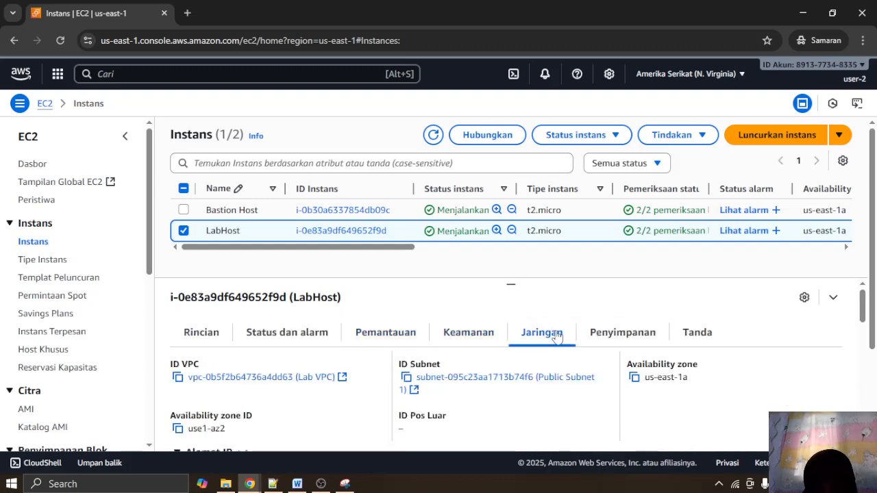
pyautogui.click(610, 333)
pyautogui.click(695, 339)
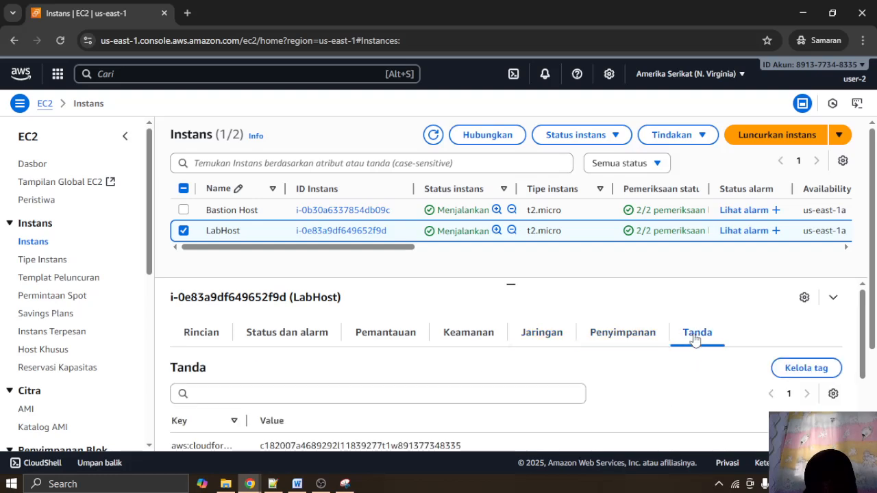
pyautogui.click(321, 484)
pyautogui.click(861, 353)
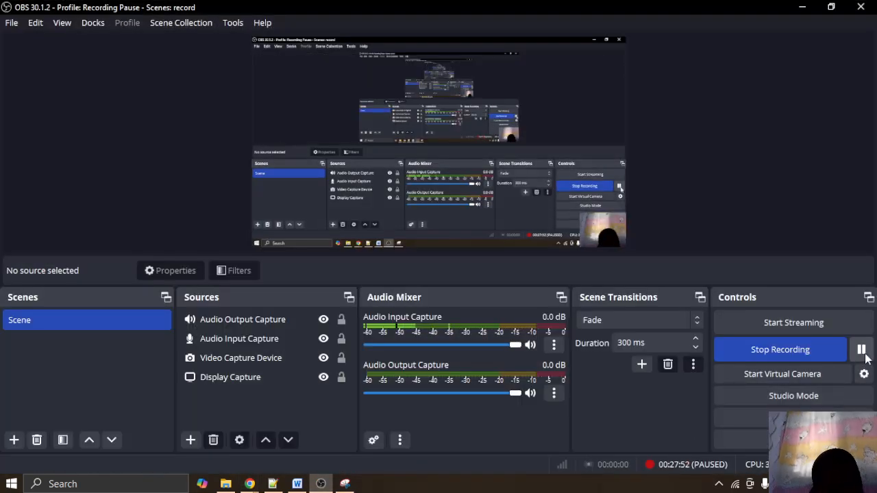
pyautogui.click(799, 11)
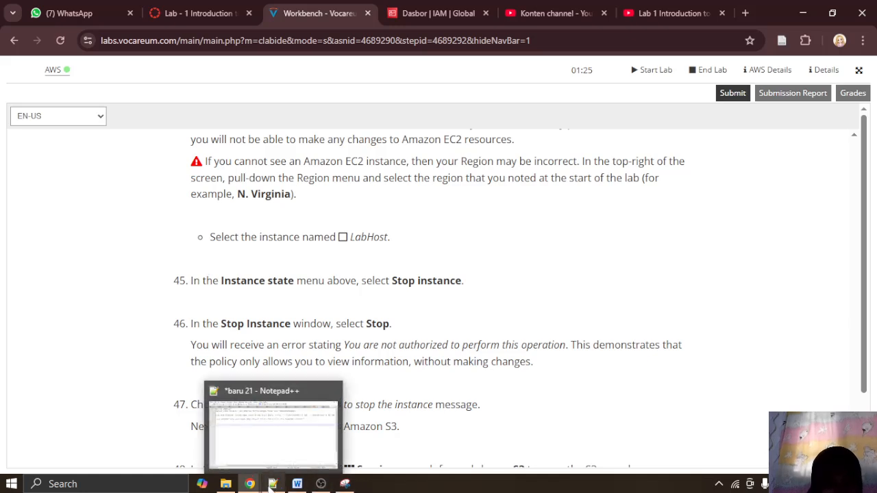
# Step: Switch to the EC2 console and open the terminate (delete) confirmation for the selected LabHost instance
pyautogui.moveTo(250, 484)
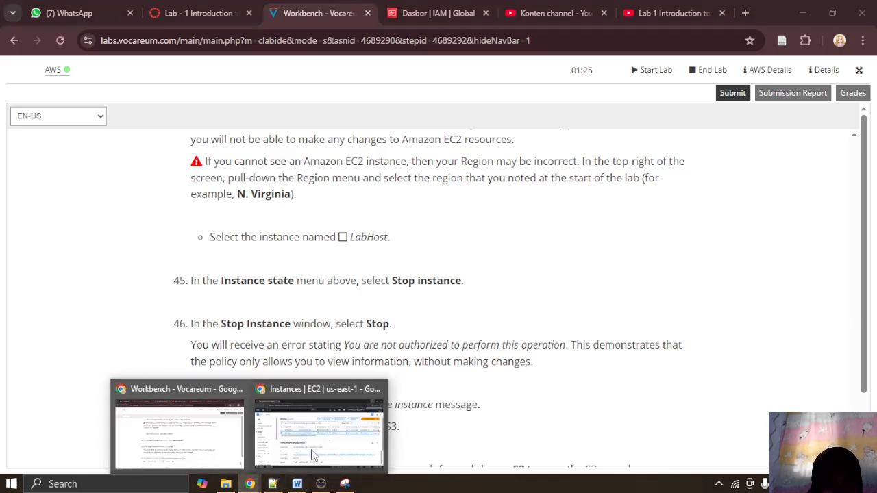
pyautogui.click(319, 439)
pyautogui.click(505, 136)
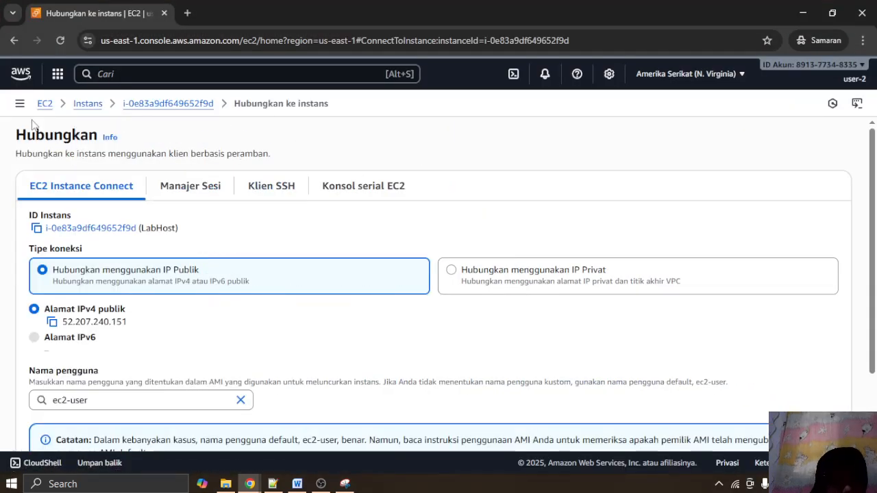
pyautogui.click(14, 41)
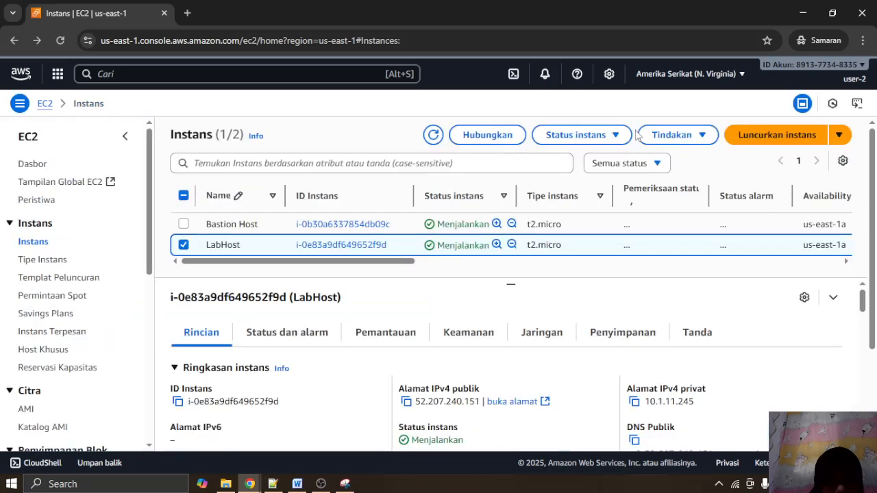
pyautogui.click(586, 137)
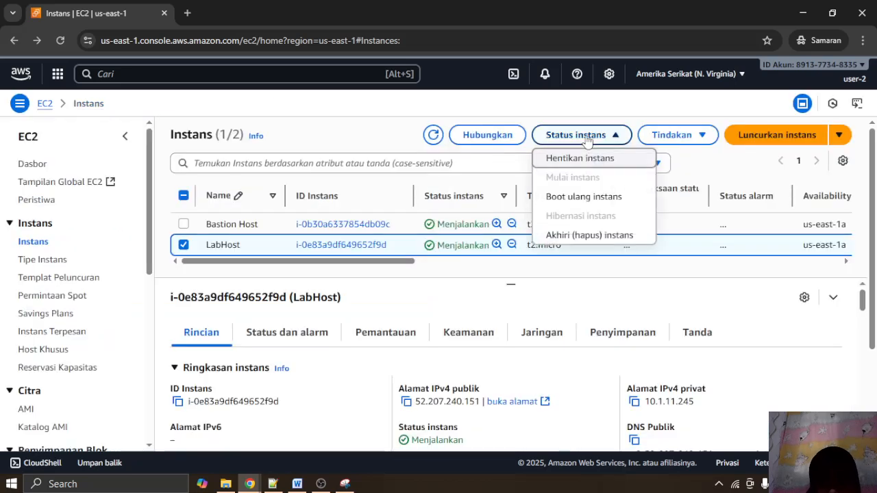
pyautogui.click(595, 235)
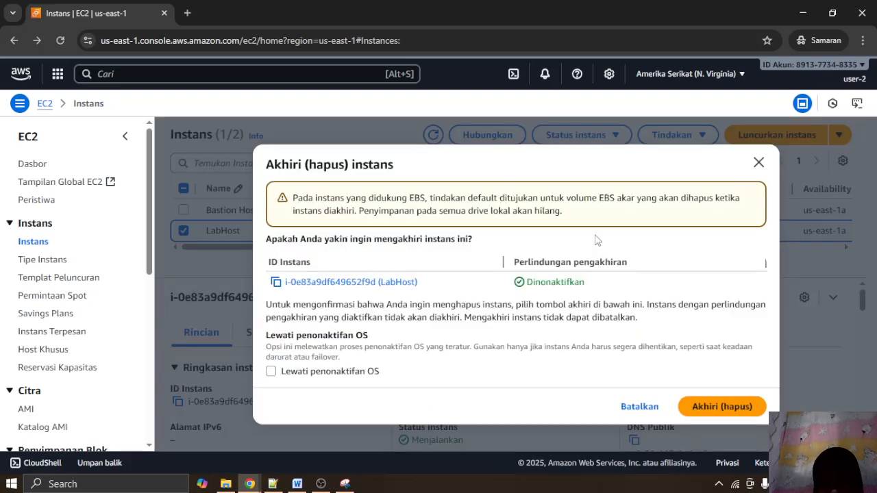
# Step: Add the screenshot of LabHost's terminate confirmation to the end of the Word report
pyautogui.click(299, 484)
pyautogui.hotkey('ctrl', 'v')
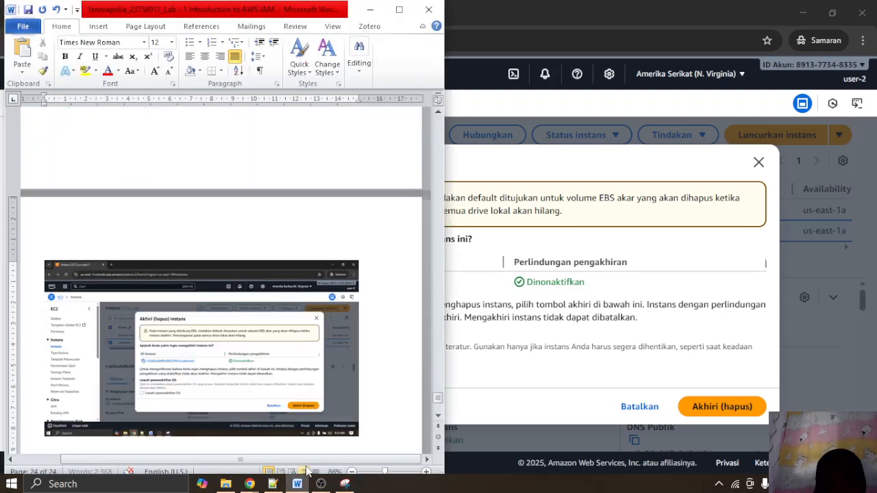
pyautogui.click(370, 7)
# Step: Return to the EC2 console, cancel the termination of LabHost and request stopping the instance instead
pyautogui.click(796, 9)
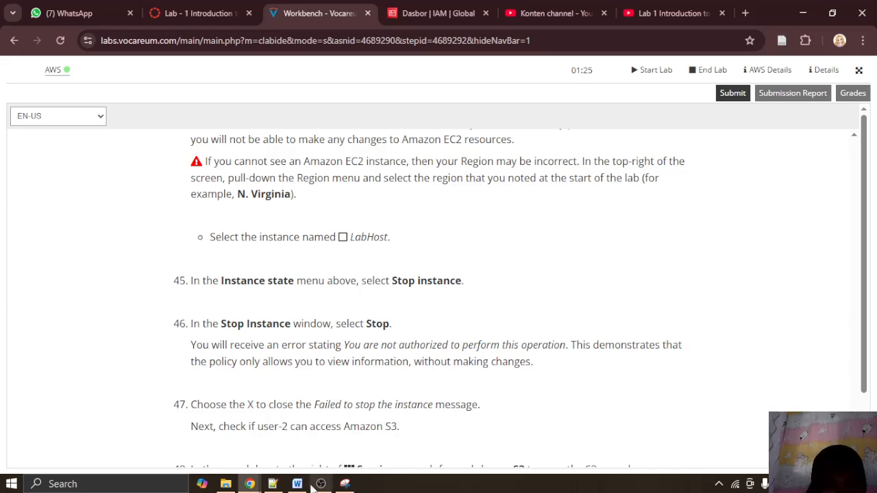
pyautogui.moveTo(255, 485)
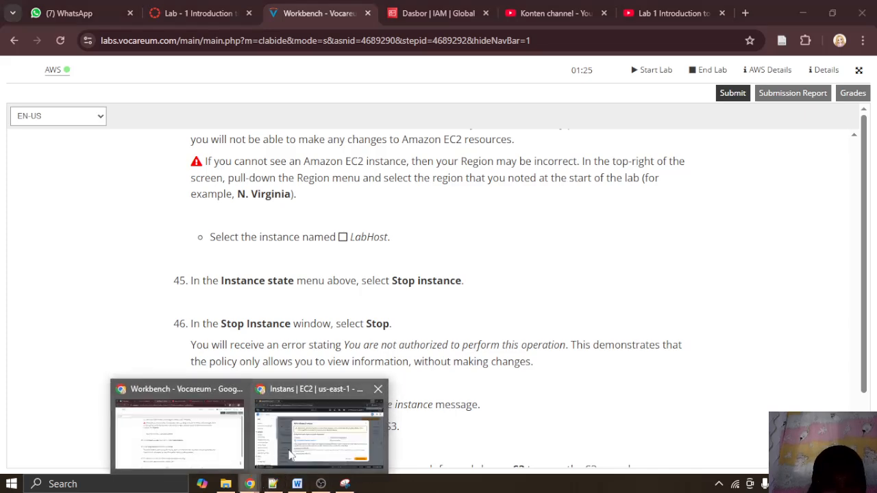
pyautogui.click(322, 418)
pyautogui.click(636, 405)
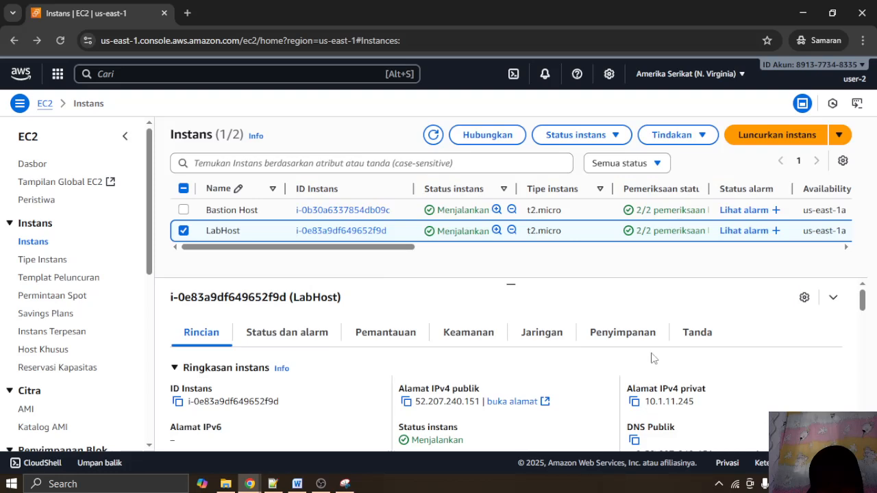
pyautogui.click(616, 134)
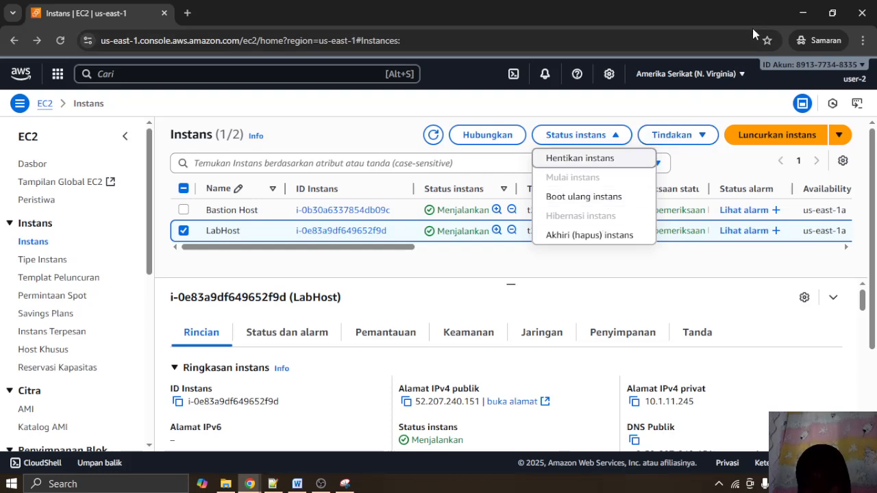
pyautogui.click(590, 168)
# Step: Check lab instructions 45 to 48, return to the EC2 console and confirm stopping the LabHost instance
pyautogui.click(806, 9)
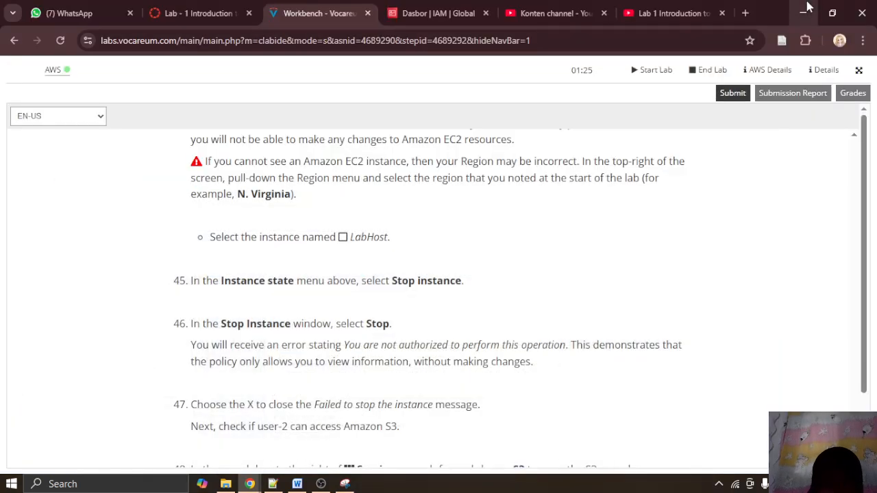
pyautogui.scroll(-1, 593, 245)
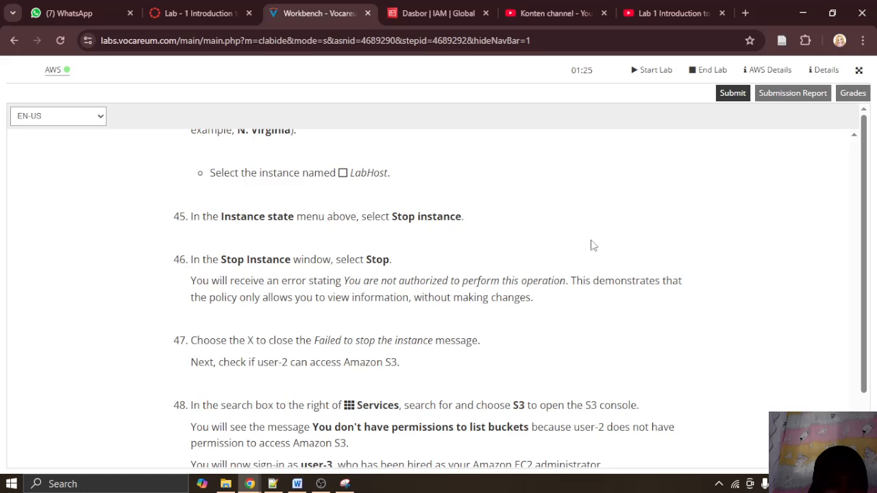
pyautogui.scroll(-1, 594, 246)
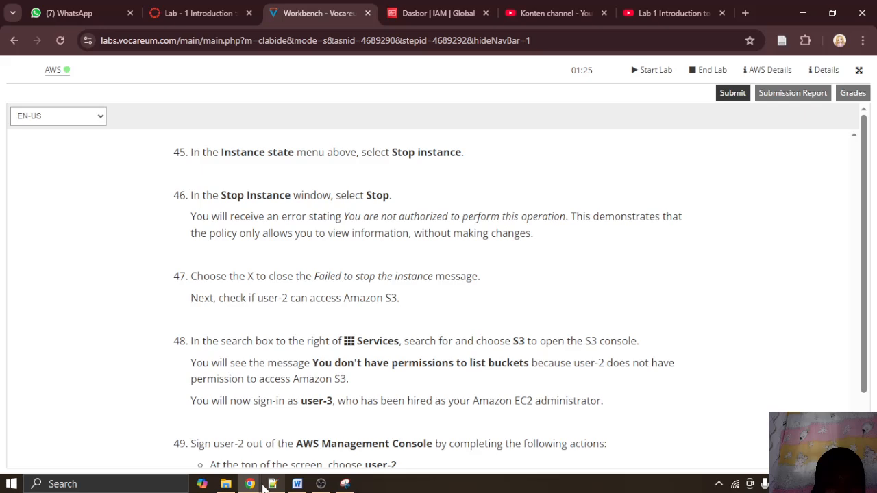
pyautogui.moveTo(259, 486)
pyautogui.click(329, 442)
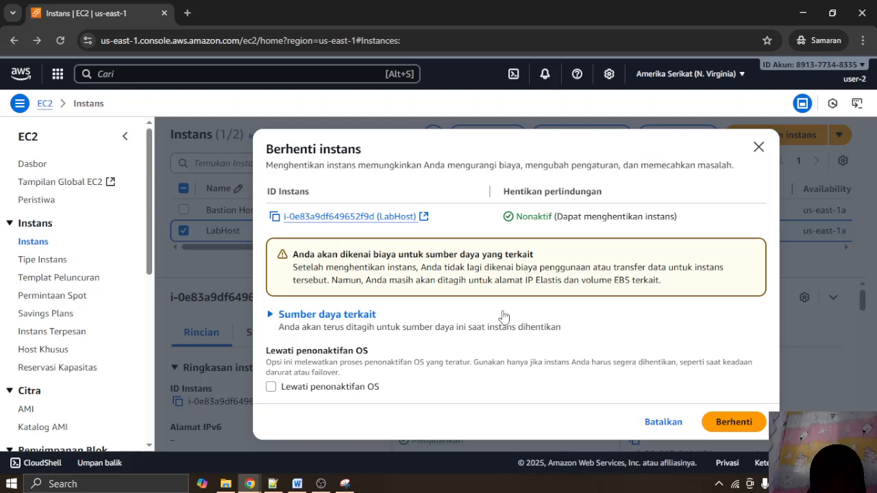
pyautogui.click(733, 422)
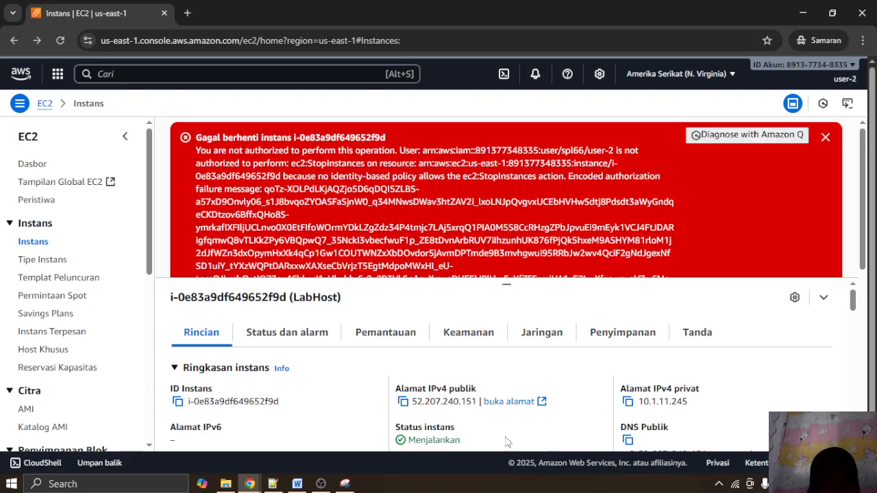
# Step: Add the screenshot of the stop-instance authorization error to the Word report below the terminate confirmation screenshot
pyautogui.click(297, 483)
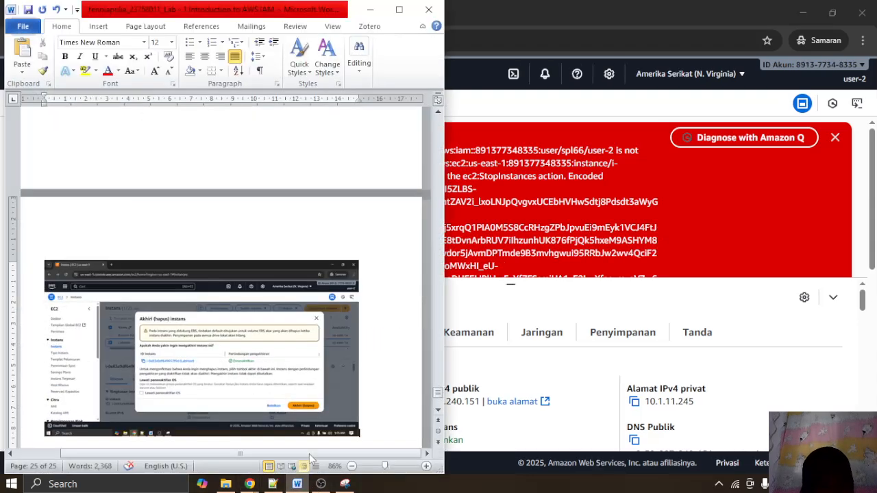
pyautogui.hotkey('ctrl', 'v')
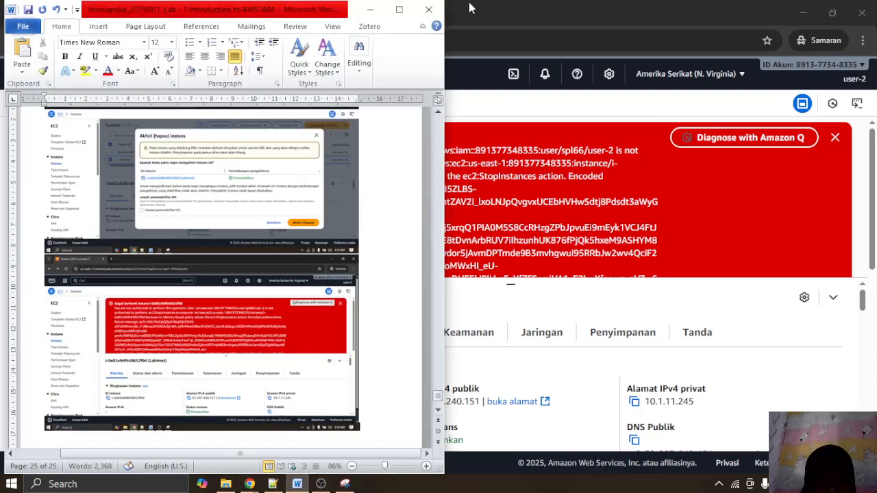
pyautogui.click(374, 11)
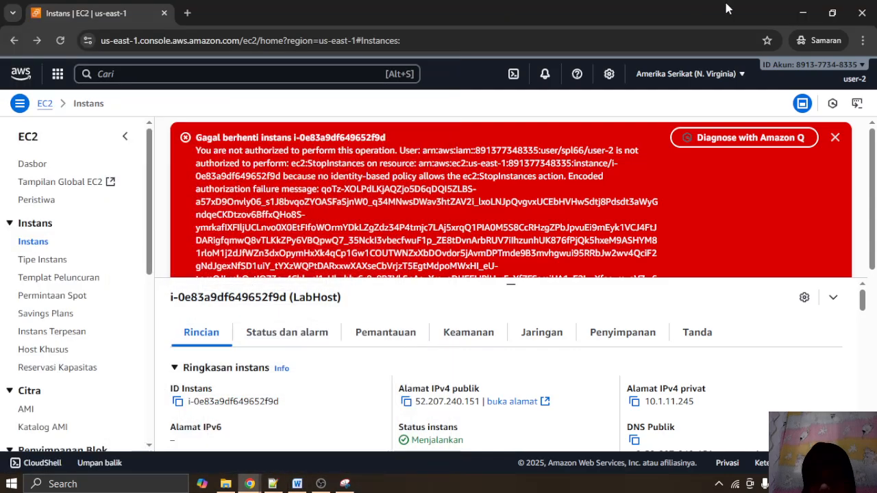
# Step: Read lab instructions 46 to 49, and dismiss the failed-to-stop message in the EC2 console
pyautogui.click(801, 14)
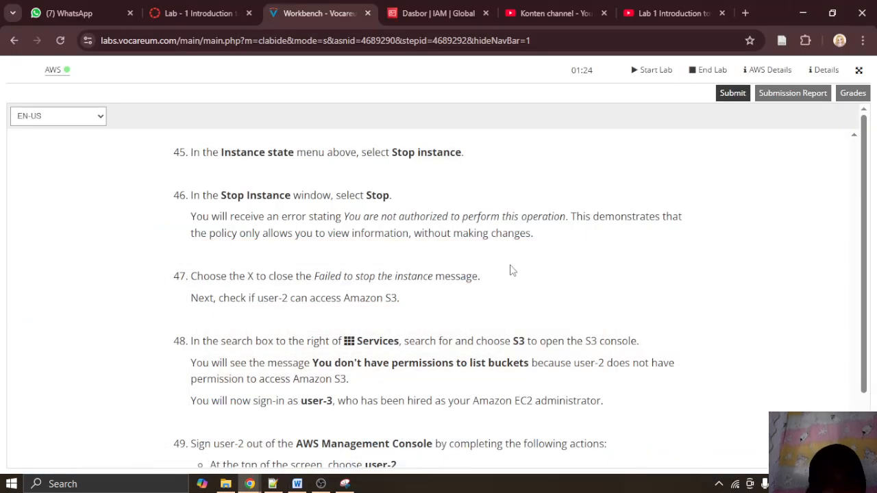
pyautogui.moveTo(183, 217); pyautogui.dragTo(577, 235)
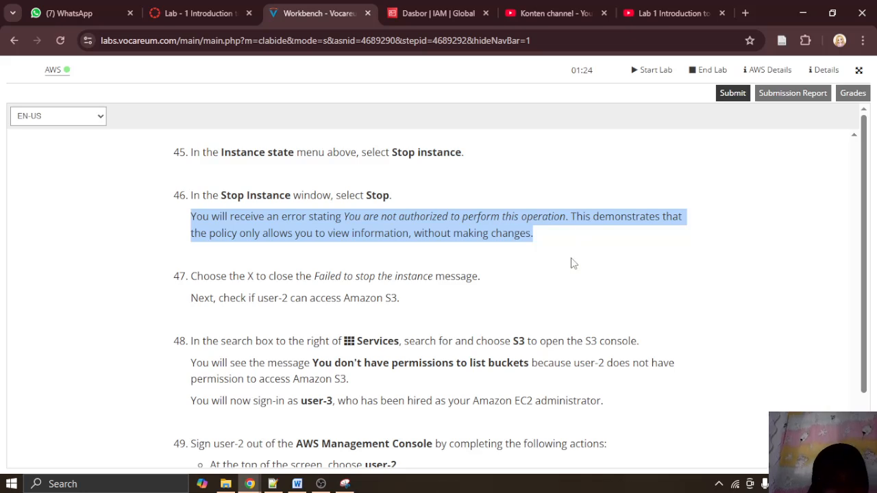
pyautogui.click(572, 263)
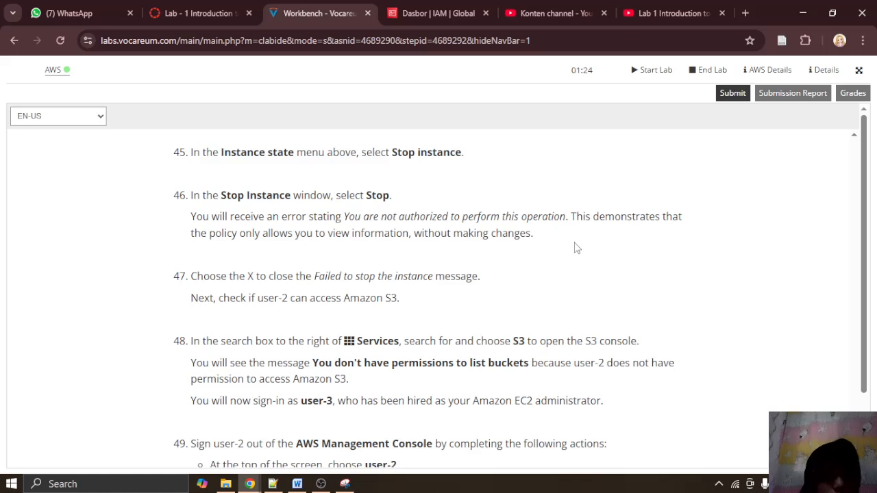
pyautogui.scroll(-1, 573, 251)
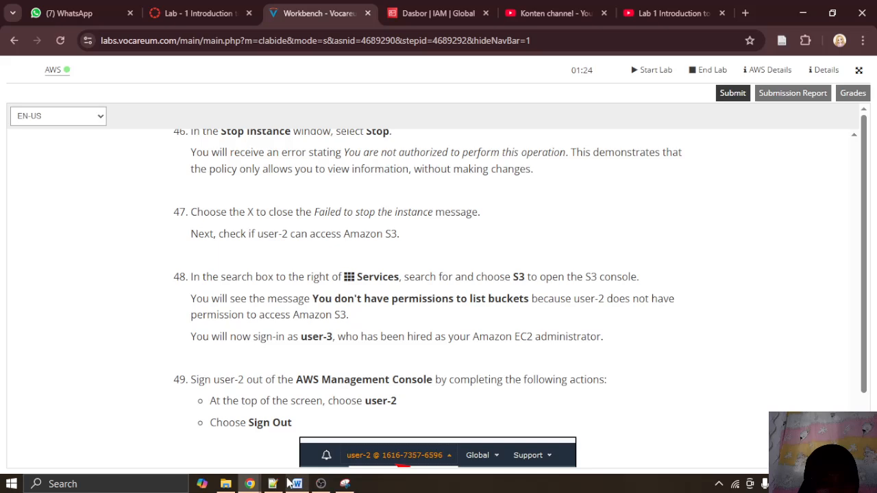
pyautogui.moveTo(273, 484)
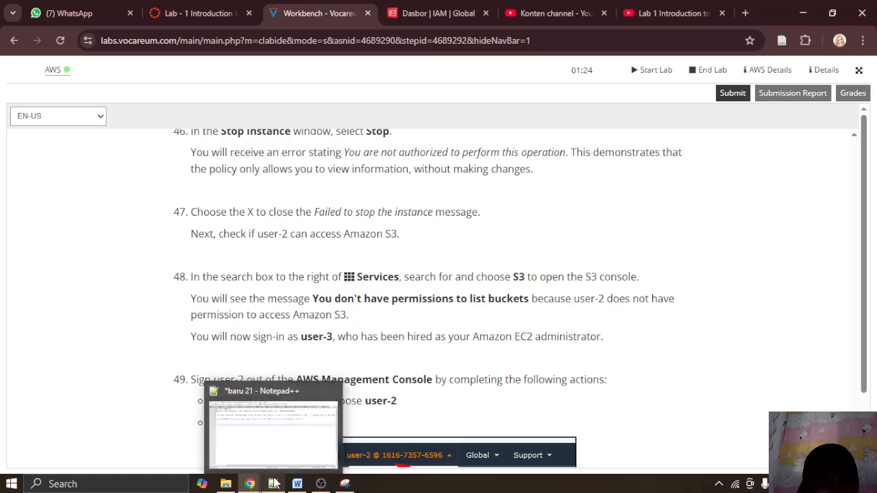
pyautogui.click(251, 484)
pyautogui.click(336, 402)
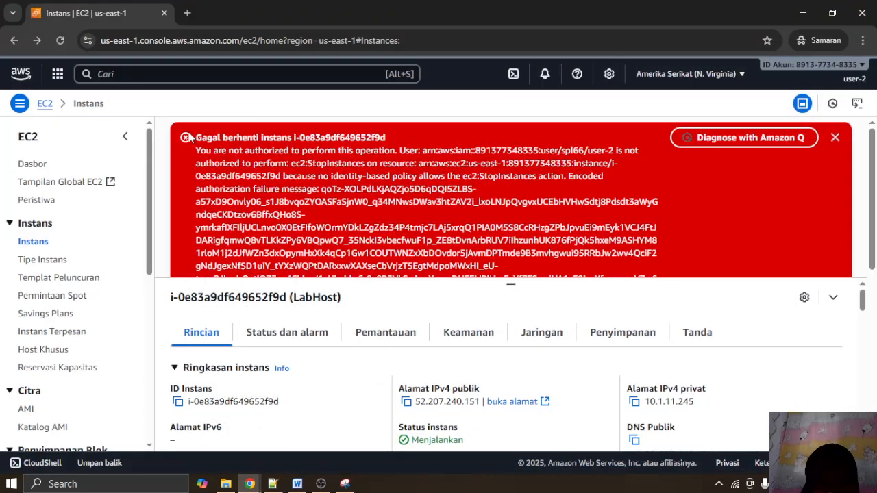
pyautogui.click(835, 137)
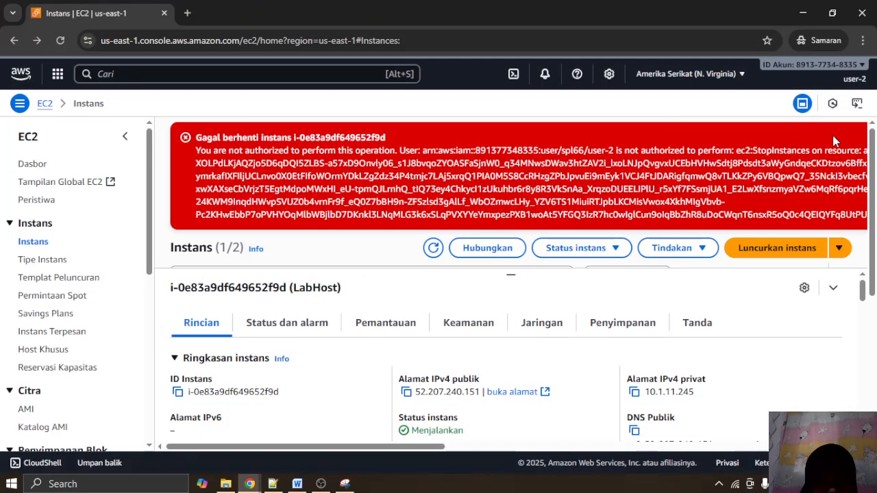
pyautogui.click(837, 138)
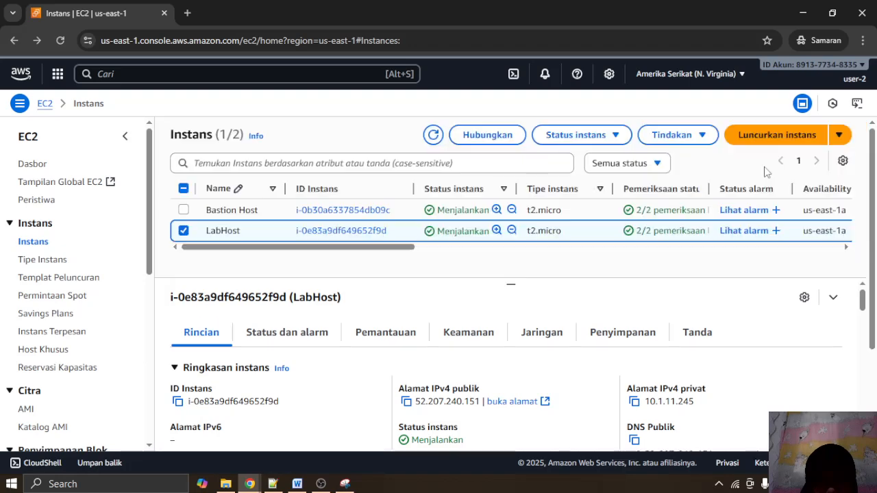
# Step: Check lab instructions 46 to 49, return to the EC2 console, search services for s3 and open the S3 console
pyautogui.click(803, 13)
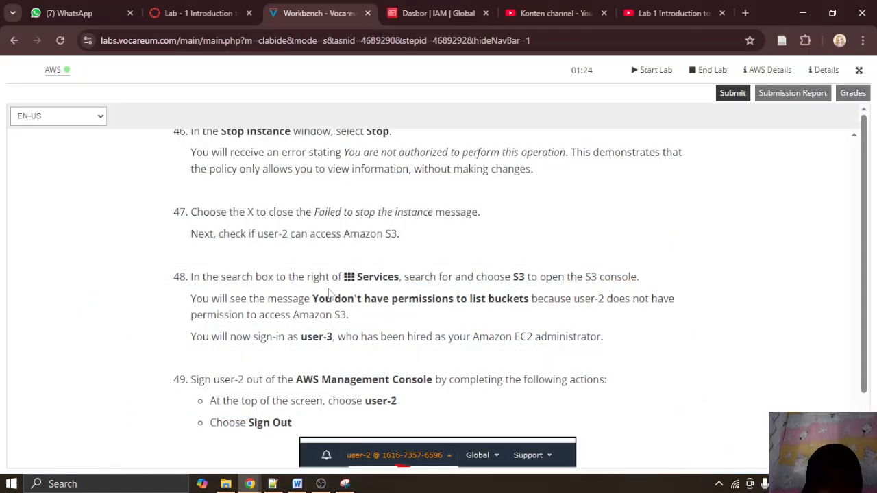
pyautogui.scroll(-1, 290, 292)
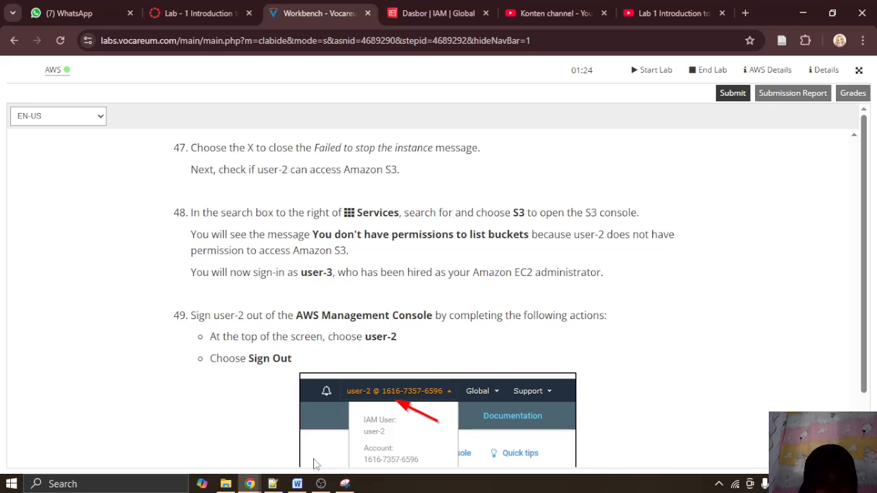
pyautogui.moveTo(250, 484)
pyautogui.click(305, 423)
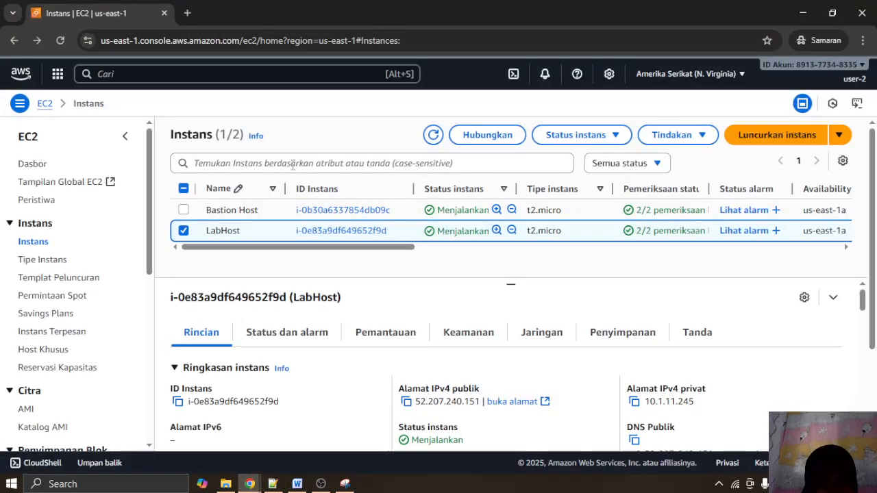
pyautogui.click(176, 74)
pyautogui.write('s')
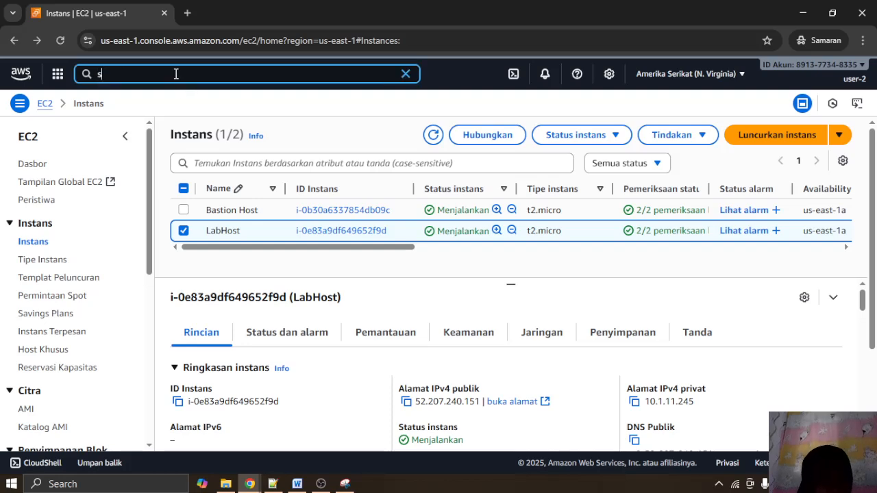
pyautogui.write('3')
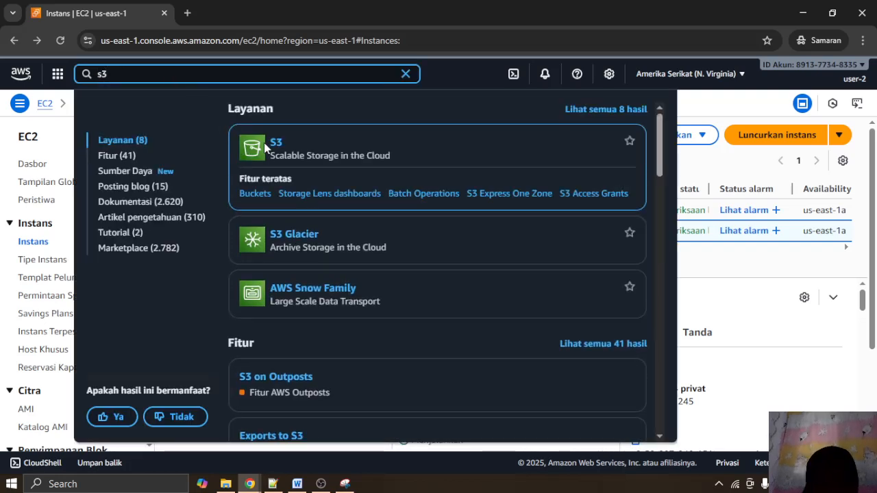
pyautogui.click(277, 146)
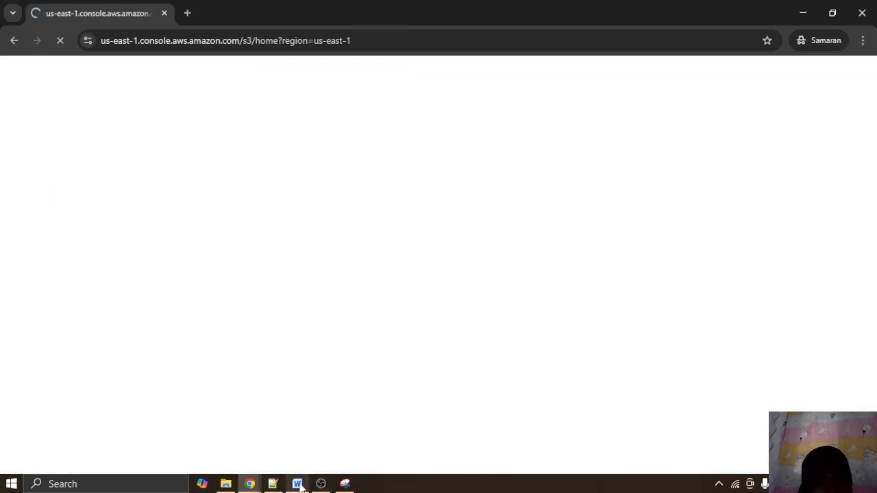
# Step: Add screenshots of the S3 service search and the general purpose buckets page to the end of the Word report
pyautogui.click(298, 483)
pyautogui.scroll(-5, 337, 427)
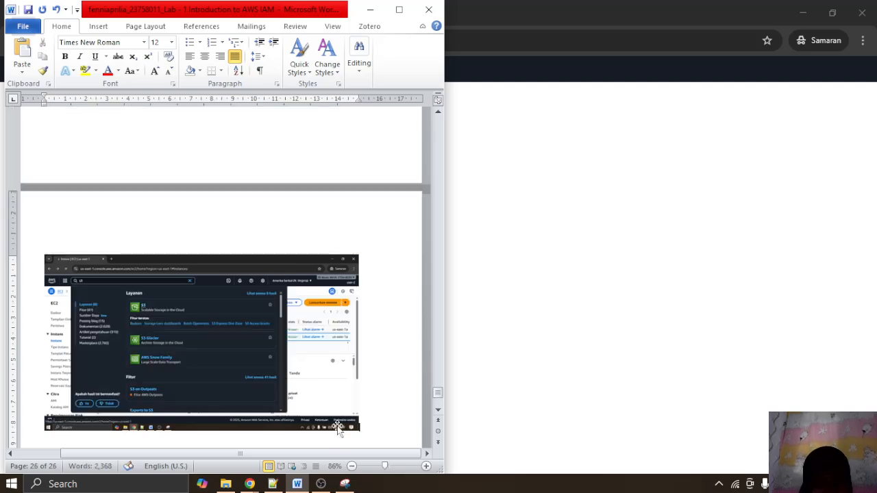
pyautogui.click(370, 10)
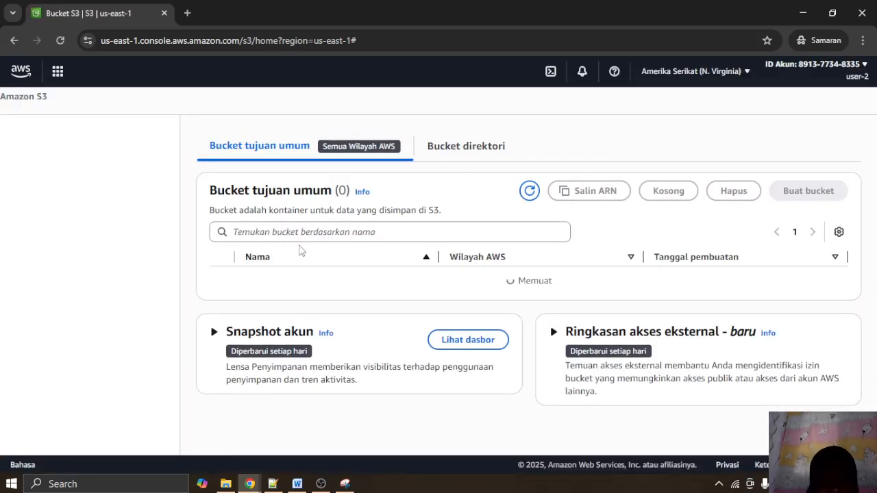
pyautogui.click(297, 484)
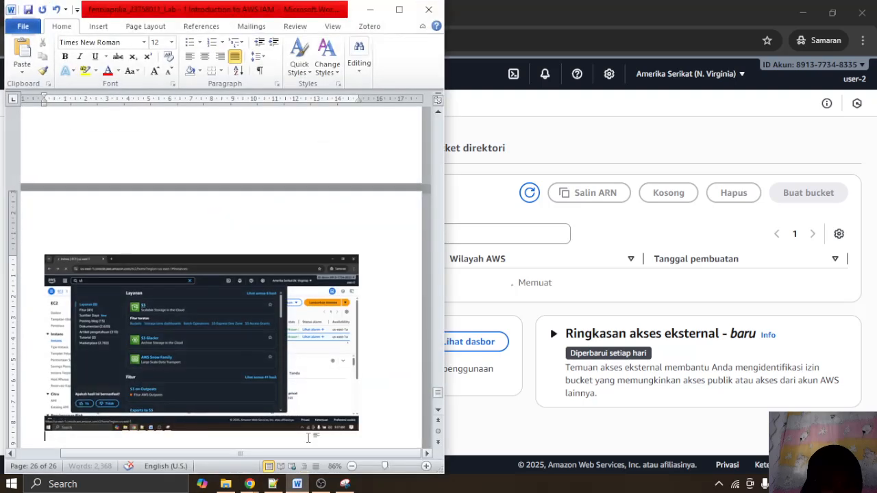
pyautogui.hotkey('ctrl', 'v')
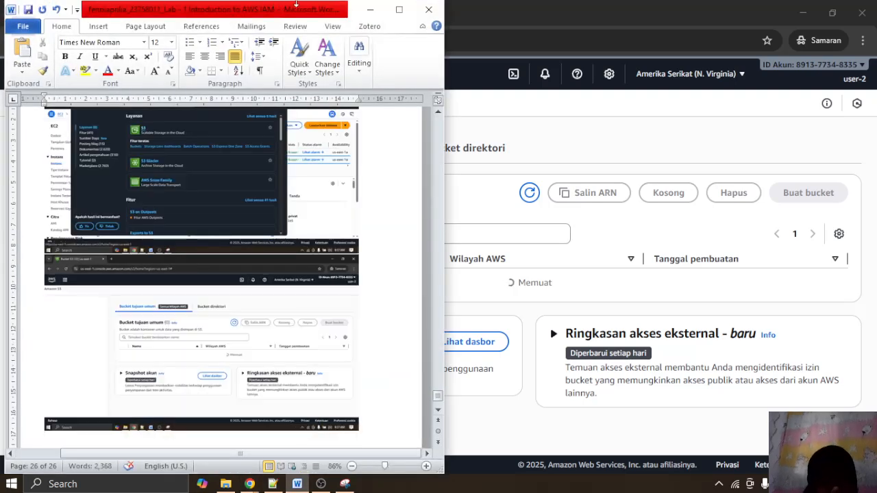
# Step: Recheck lab instruction 48, return to the S3 console and reopen S3 by searching services for s3
pyautogui.click(802, 12)
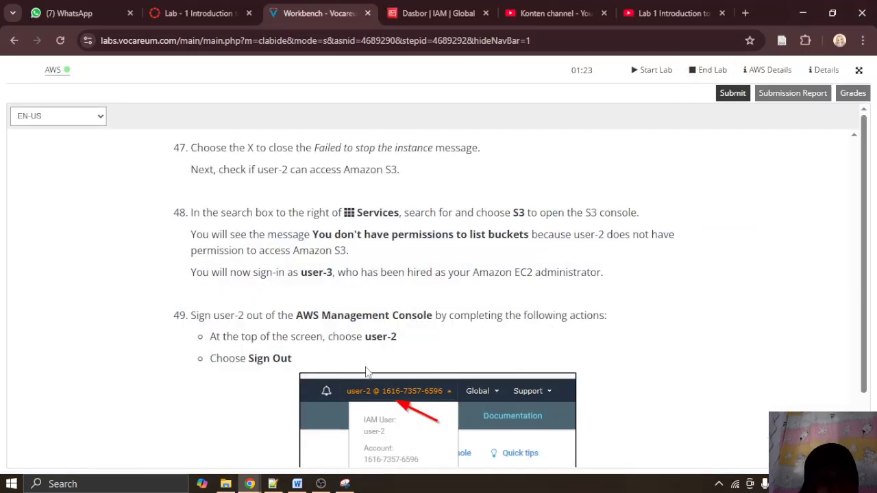
pyautogui.click(249, 484)
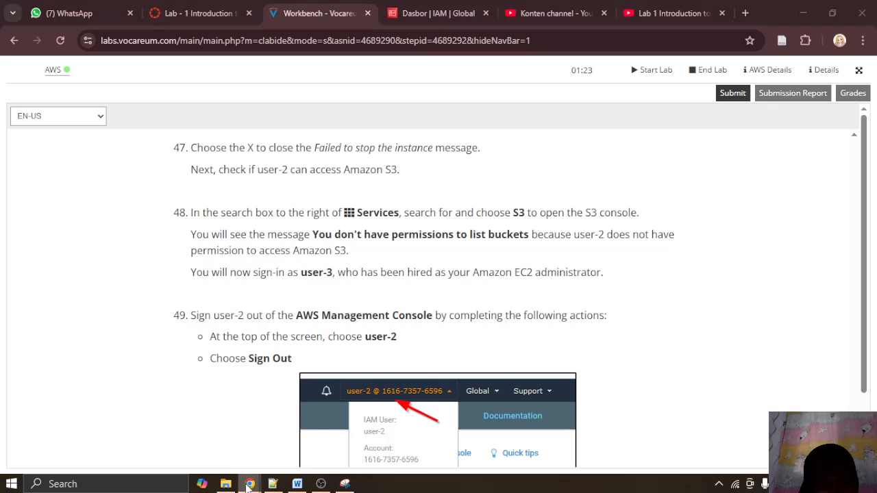
pyautogui.click(306, 451)
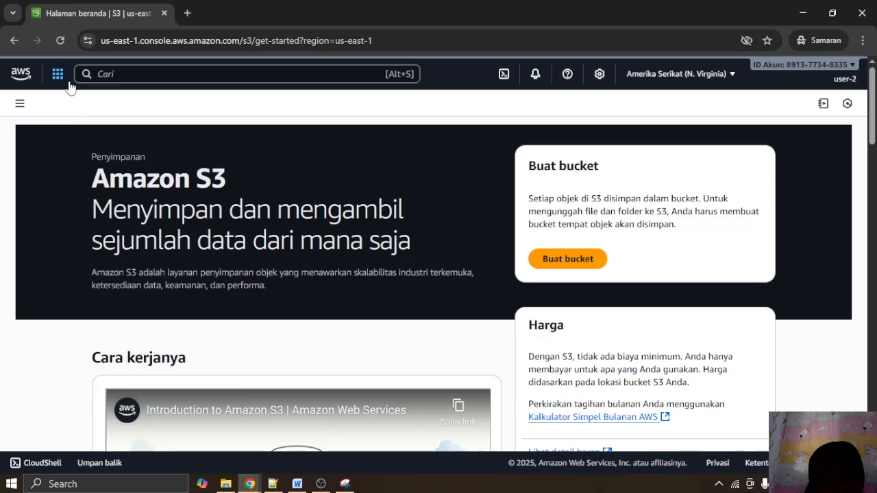
pyautogui.click(127, 74)
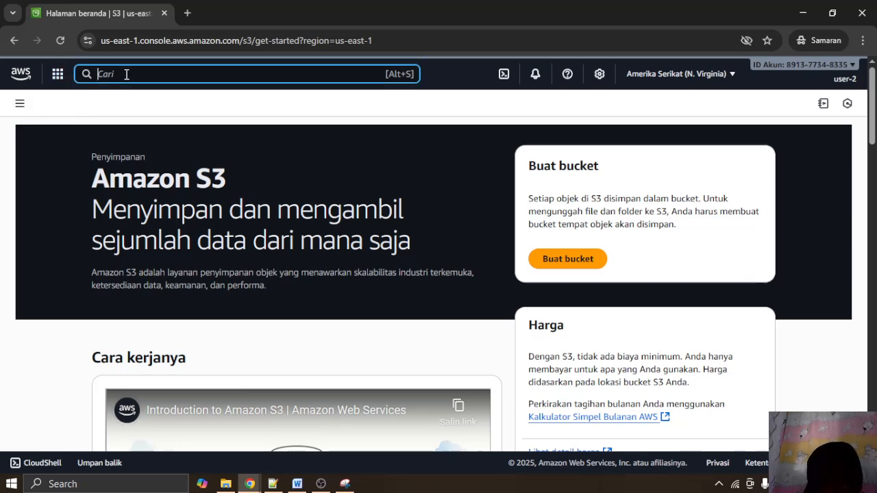
pyautogui.write('s3')
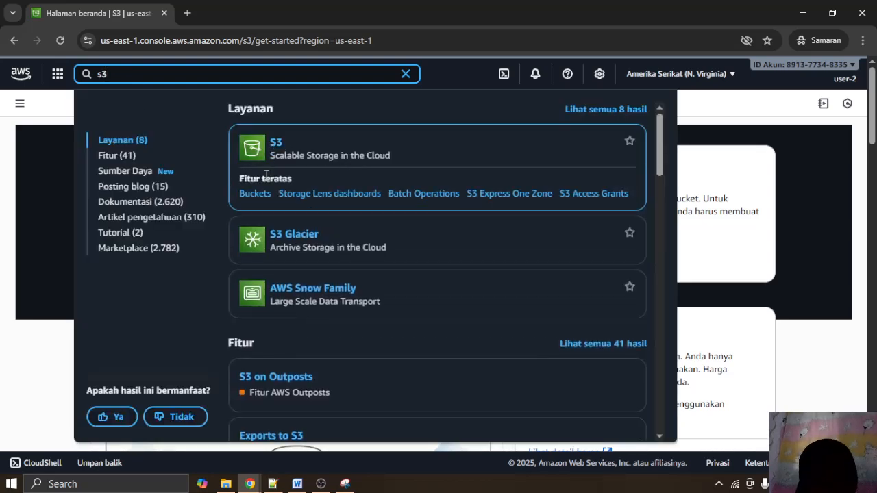
pyautogui.click(274, 145)
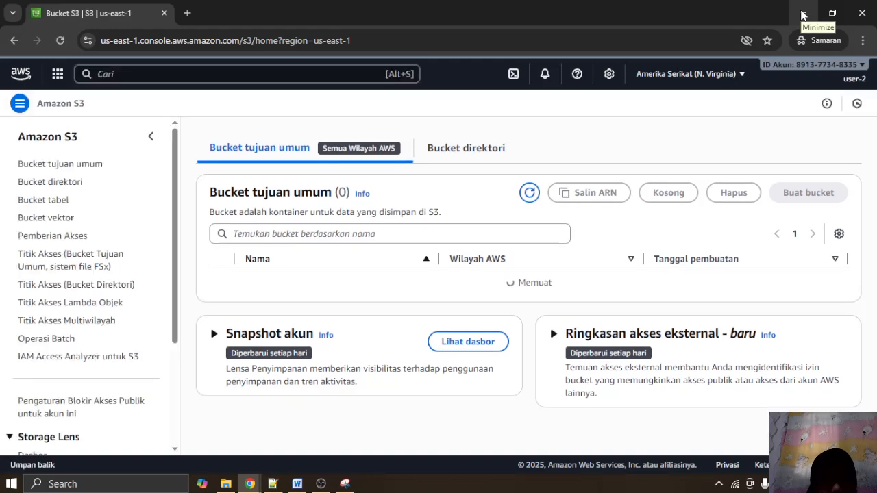
# Step: Review lab instructions 47 to 49, return to the S3 console and open the general purpose buckets list
pyautogui.click(804, 14)
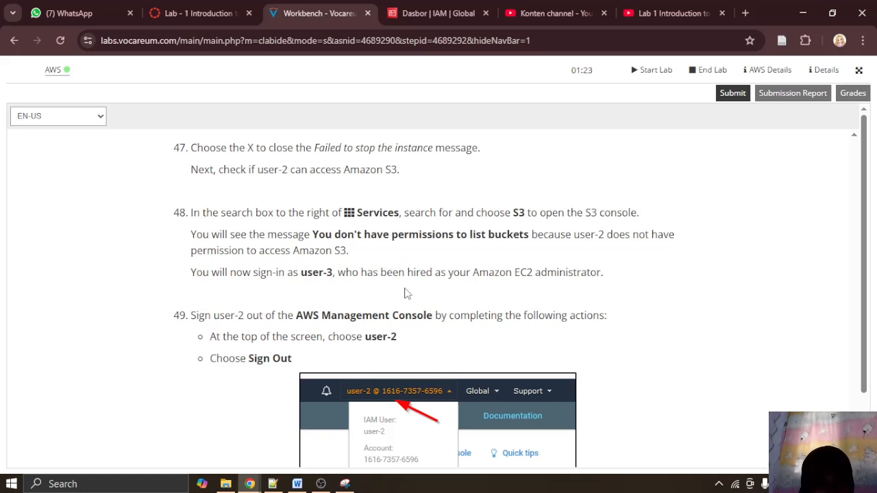
pyautogui.moveTo(250, 484)
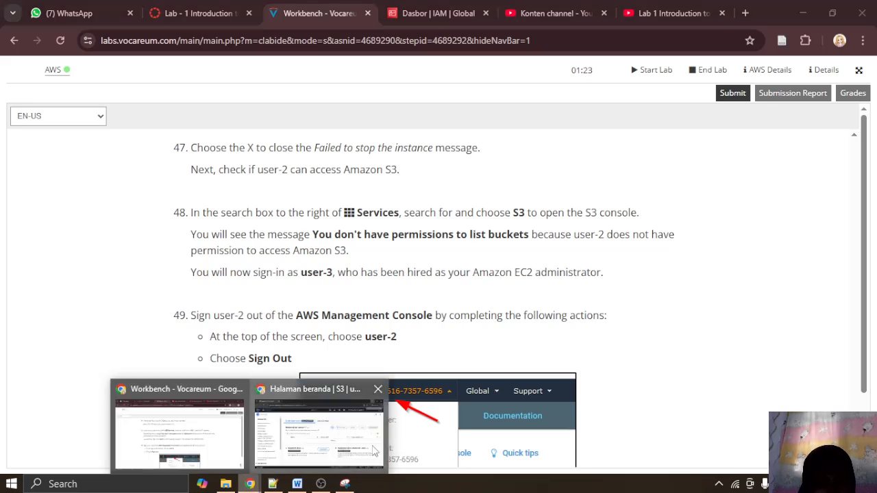
pyautogui.click(374, 449)
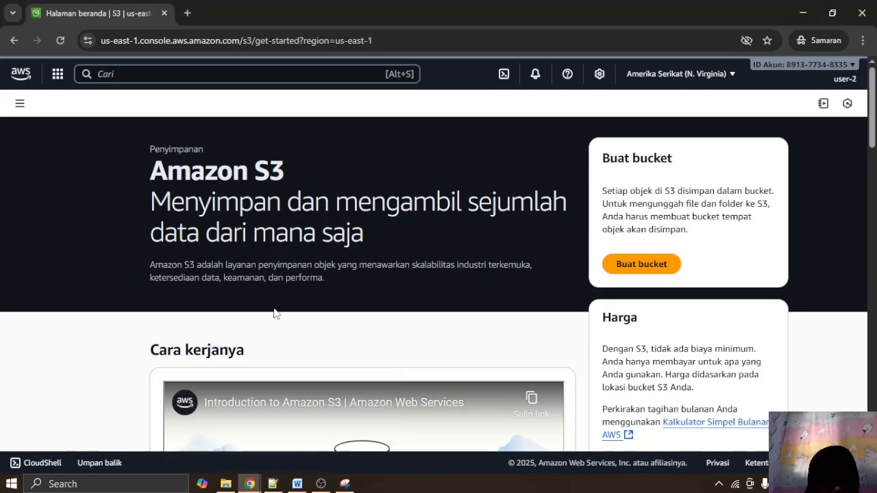
pyautogui.scroll(-2, 278, 308)
pyautogui.scroll(1, 237, 257)
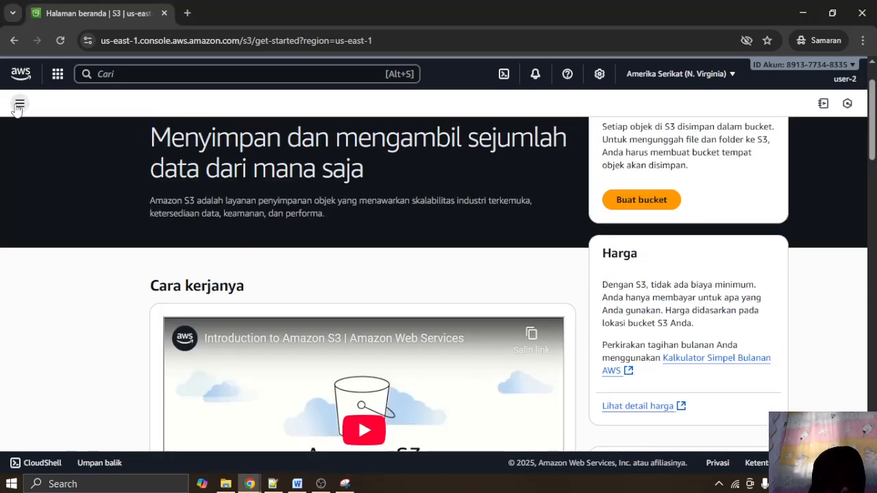
pyautogui.click(19, 106)
pyautogui.click(30, 172)
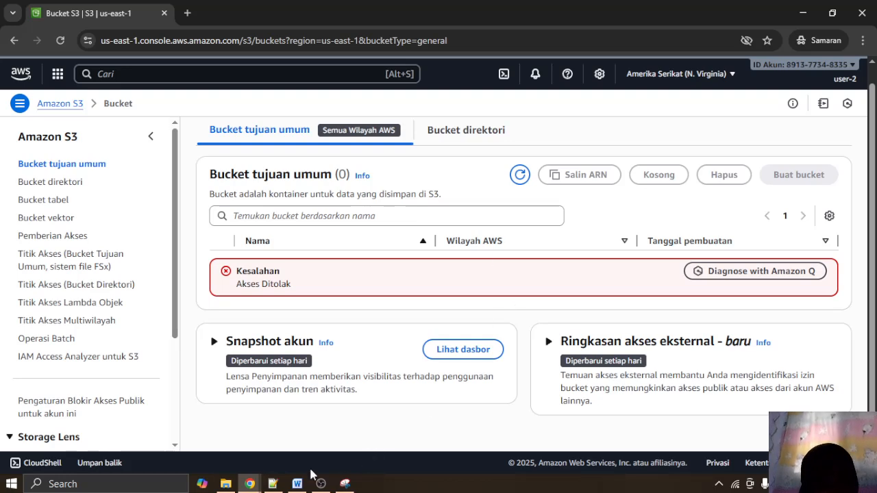
# Step: Add the screenshot of the S3 access-denied error to the end of the Word report
pyautogui.moveTo(295, 481)
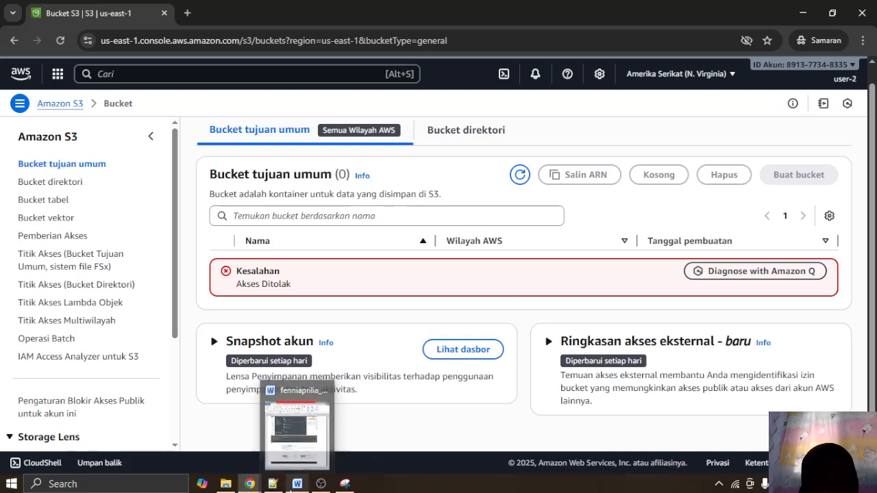
pyautogui.click(286, 463)
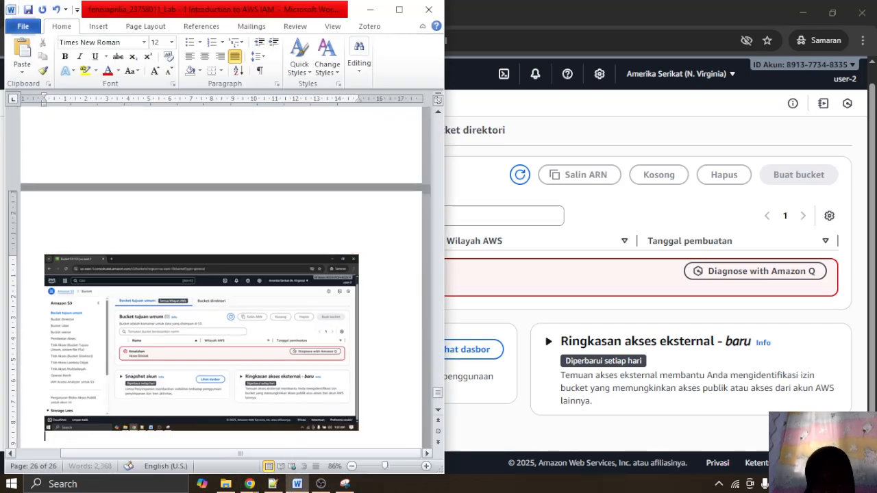
pyautogui.click(370, 10)
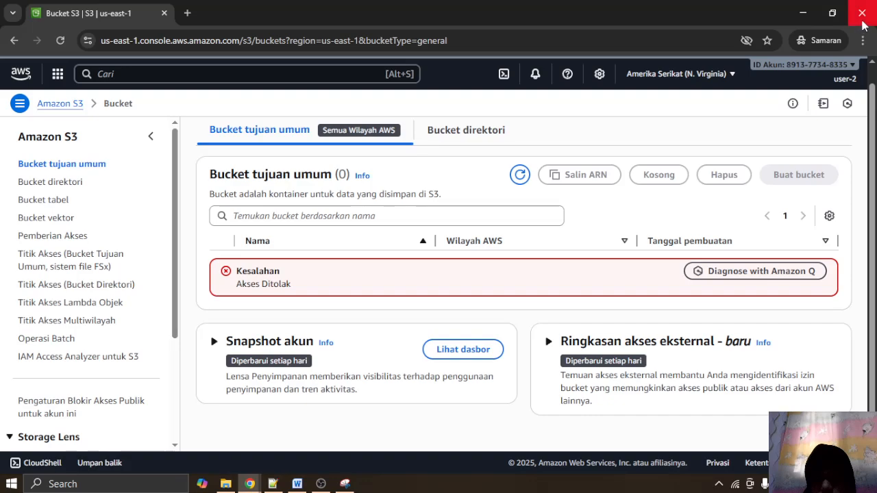
# Step: Read lab instructions 48 to 50, return to the S3 console and sign user-2 out of AWS
pyautogui.click(814, 15)
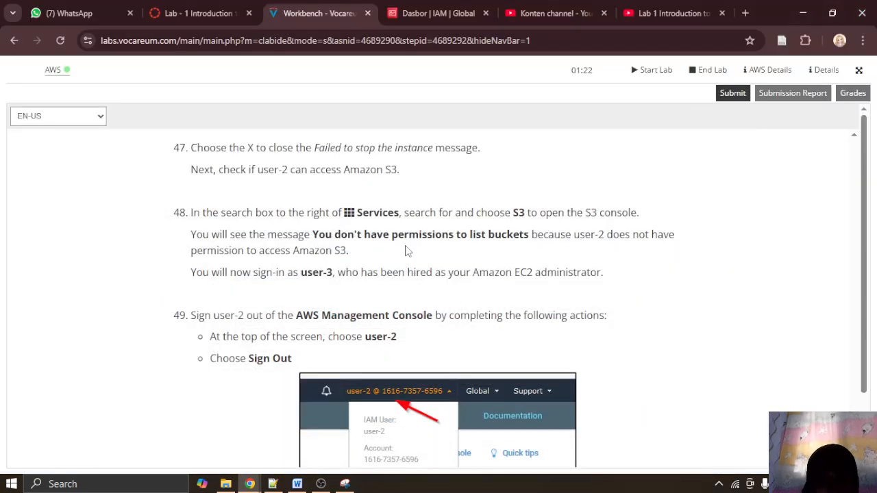
pyautogui.scroll(-1, 357, 257)
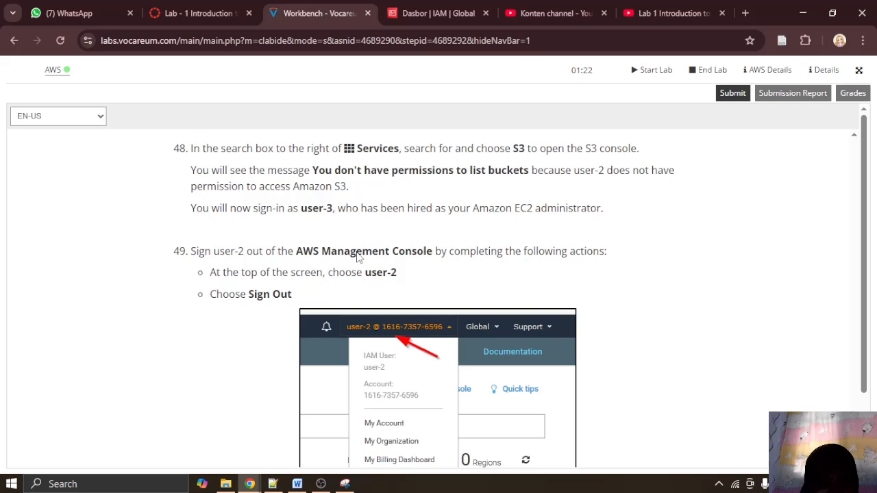
pyautogui.scroll(1, 357, 257)
pyautogui.scroll(-2, 356, 257)
pyautogui.scroll(2, 357, 253)
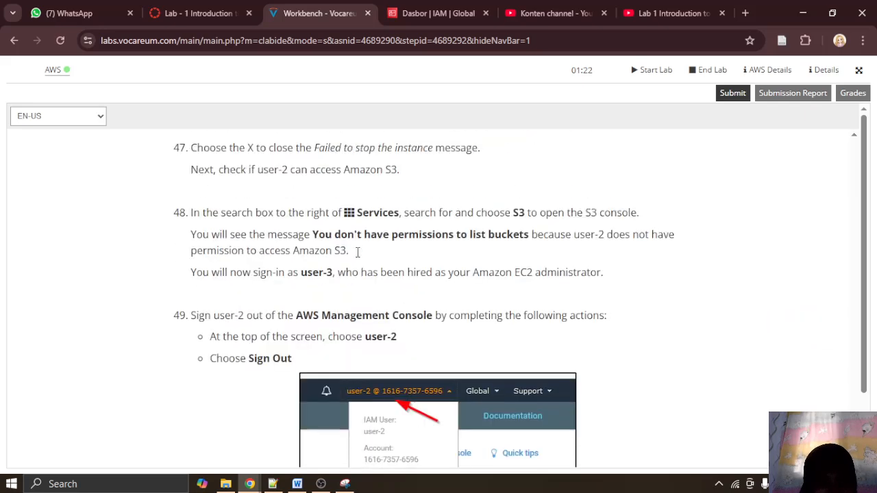
pyautogui.scroll(-3, 357, 253)
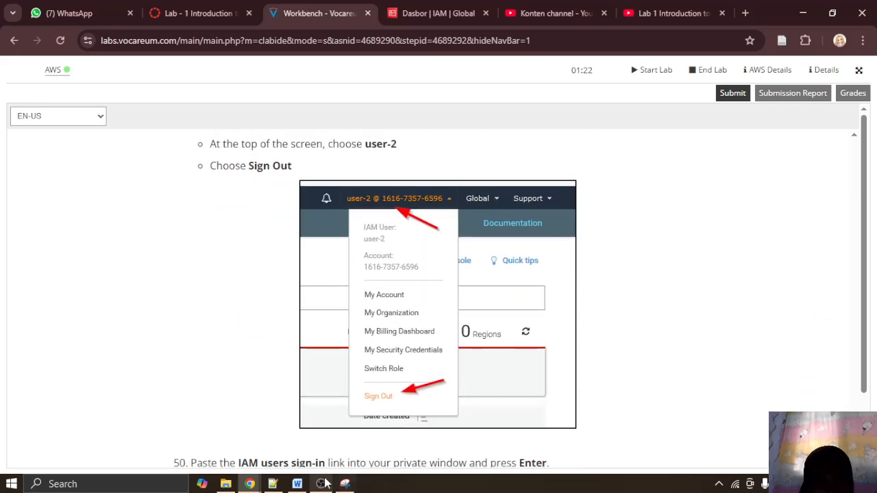
pyautogui.click(252, 484)
pyautogui.click(344, 452)
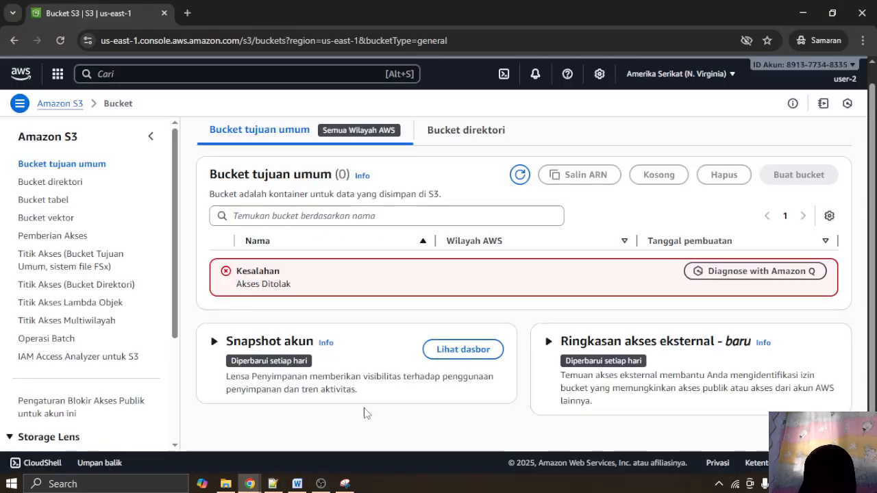
pyautogui.click(799, 67)
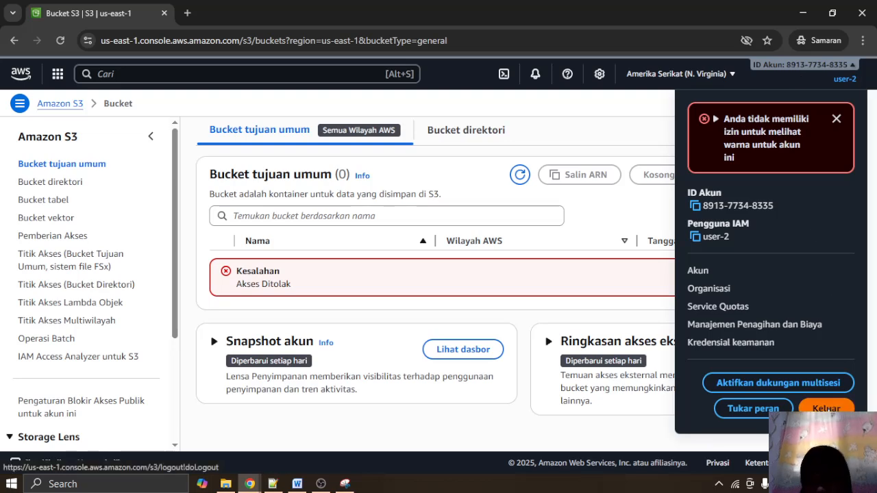
pyautogui.click(825, 408)
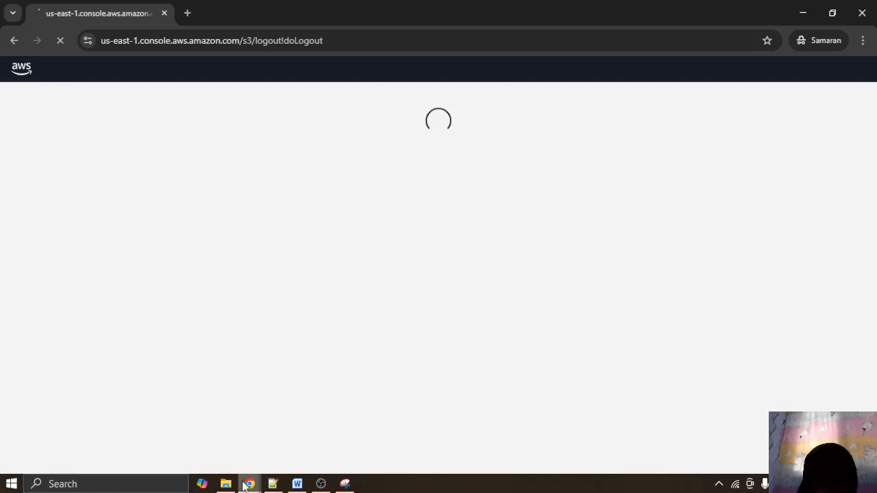
# Step: Add the sign-out screenshot below the S3 access-denied screenshot in the Word report, and dismiss the profile pop-up on the AWS page
pyautogui.moveTo(250, 482)
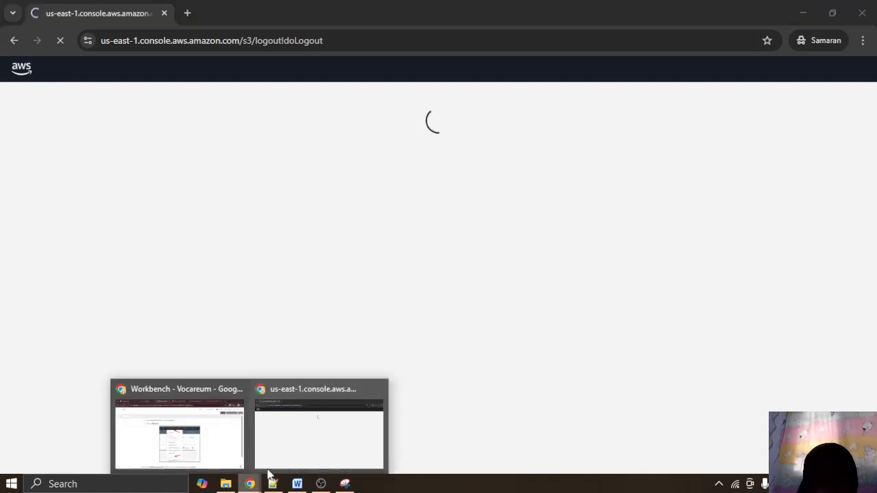
pyautogui.click(297, 484)
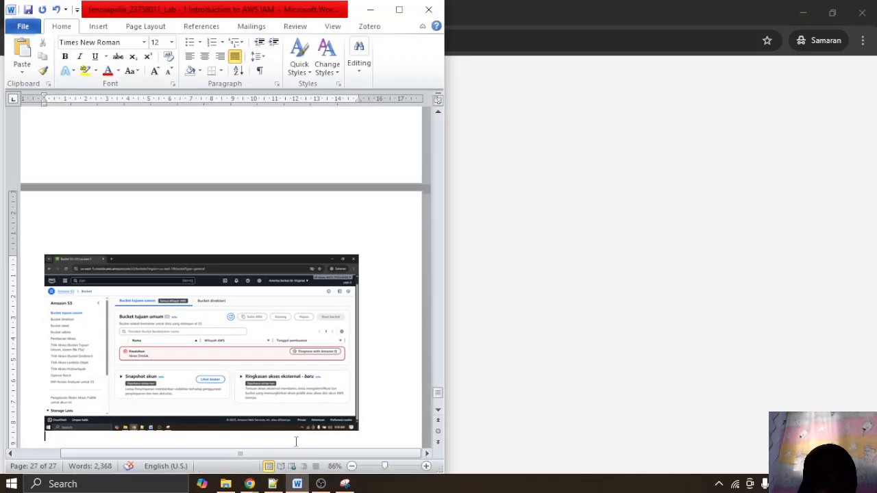
pyautogui.hotkey('ctrl', 'v')
pyautogui.click(370, 9)
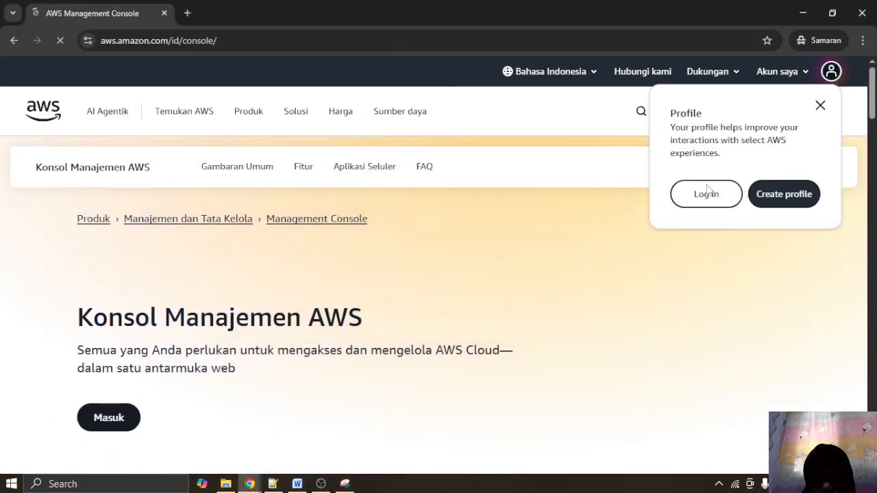
pyautogui.click(675, 272)
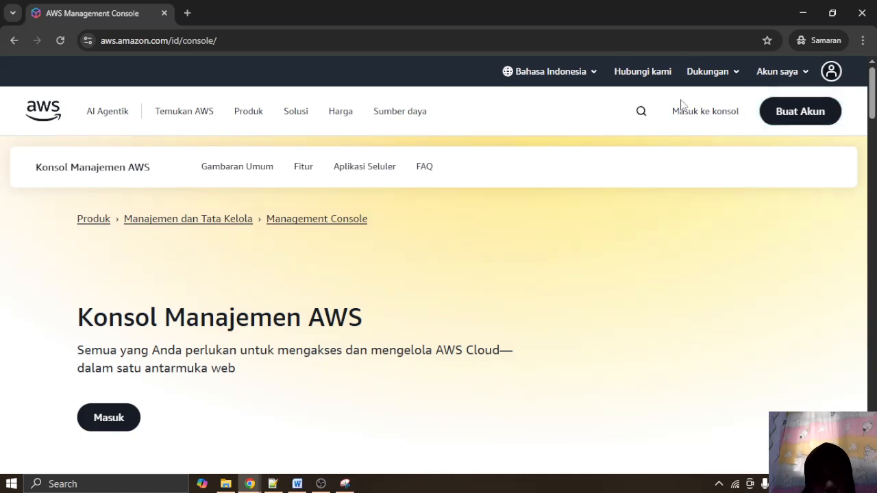
# Step: Open the AWS console sign-in page in a new tab and close the old AWS Management Console tab
pyautogui.click(831, 72)
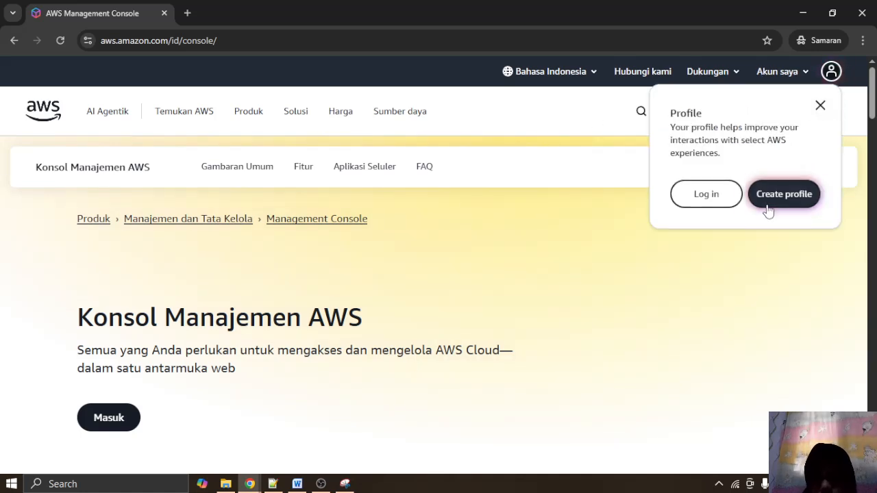
pyautogui.click(705, 256)
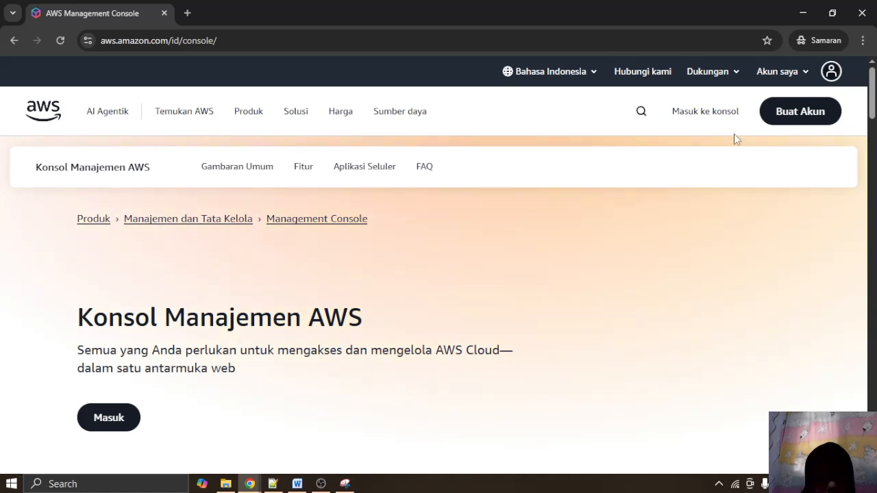
pyautogui.click(114, 416)
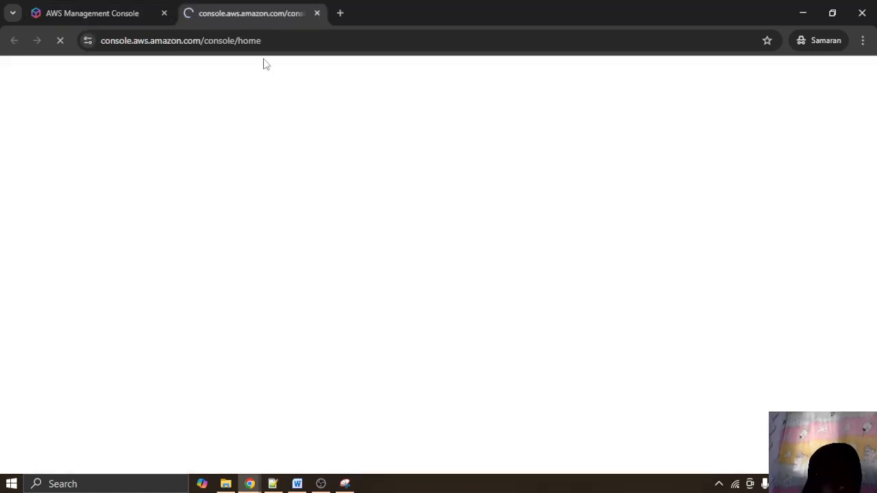
pyautogui.click(164, 13)
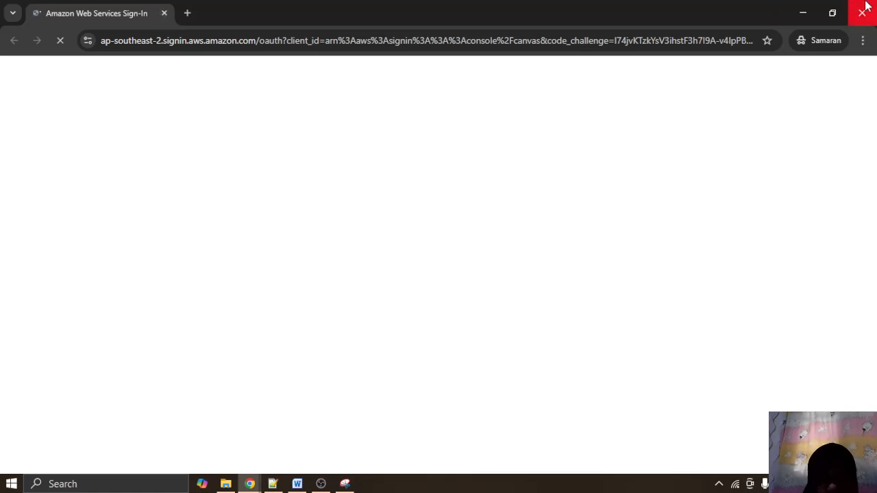
# Step: Copy the IAM user name from lab instruction 52 and enter user-3 as the IAM username on the AWS sign-in page
pyautogui.click(832, 13)
pyautogui.moveTo(394, 7); pyautogui.dragTo(333, 140)
pyautogui.click(753, 160)
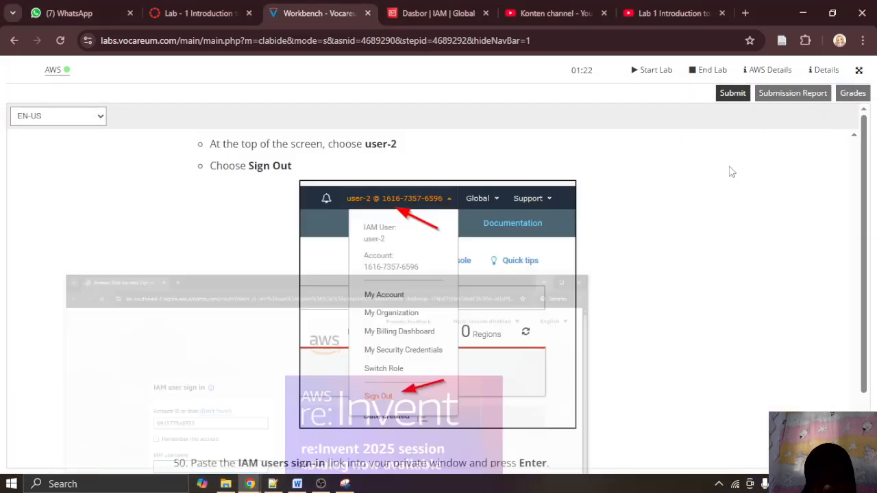
pyautogui.scroll(-5, 623, 251)
pyautogui.scroll(-1, 623, 253)
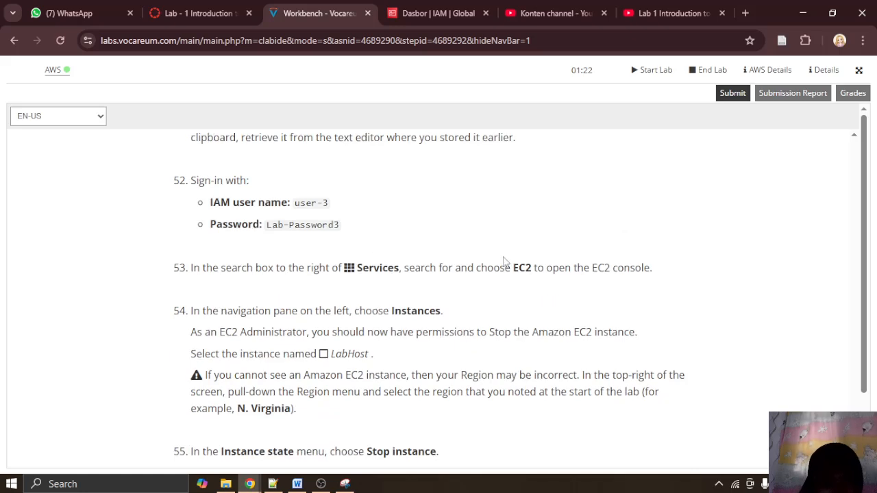
pyautogui.moveTo(292, 205); pyautogui.dragTo(327, 205)
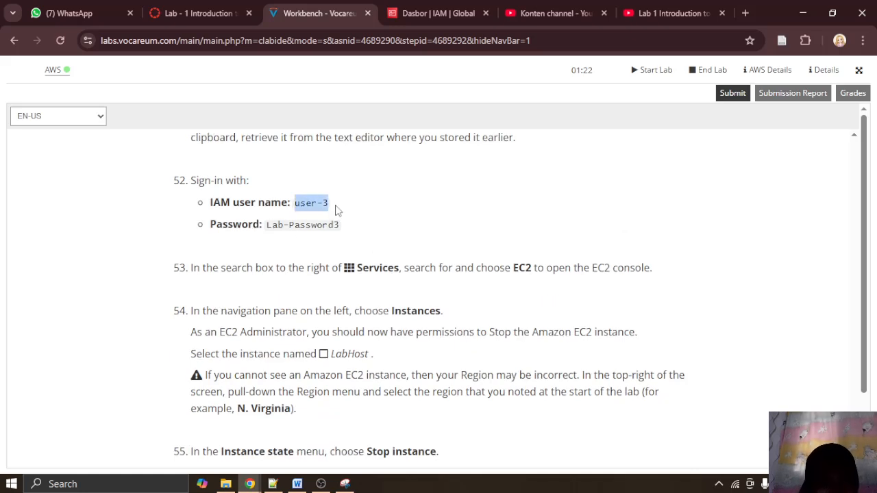
pyautogui.moveTo(250, 484)
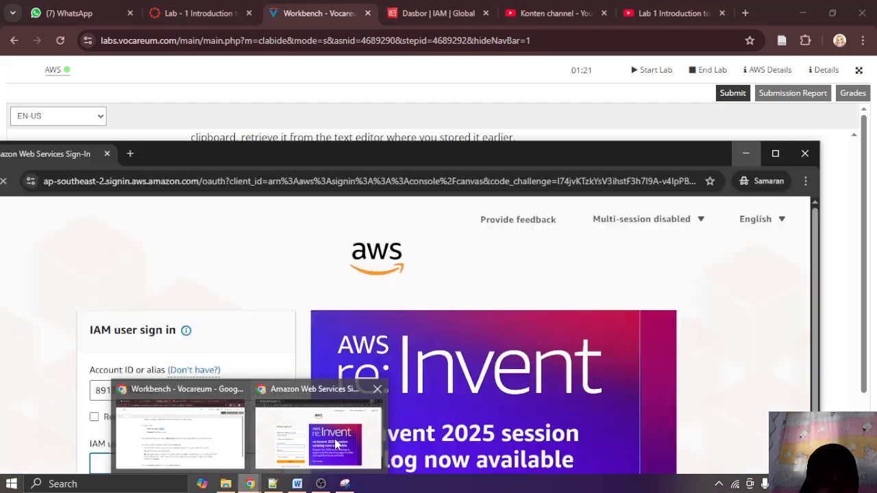
pyautogui.click(322, 439)
pyautogui.write('user-3')
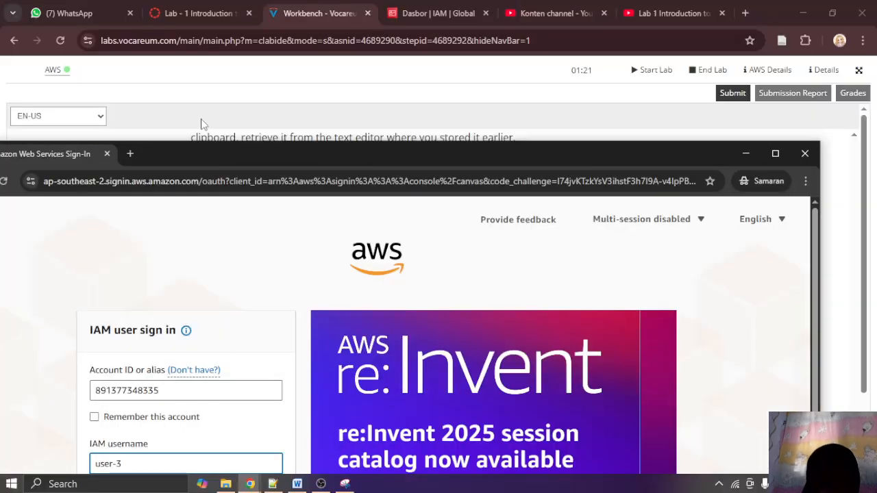
pyautogui.doubleClick(281, 153)
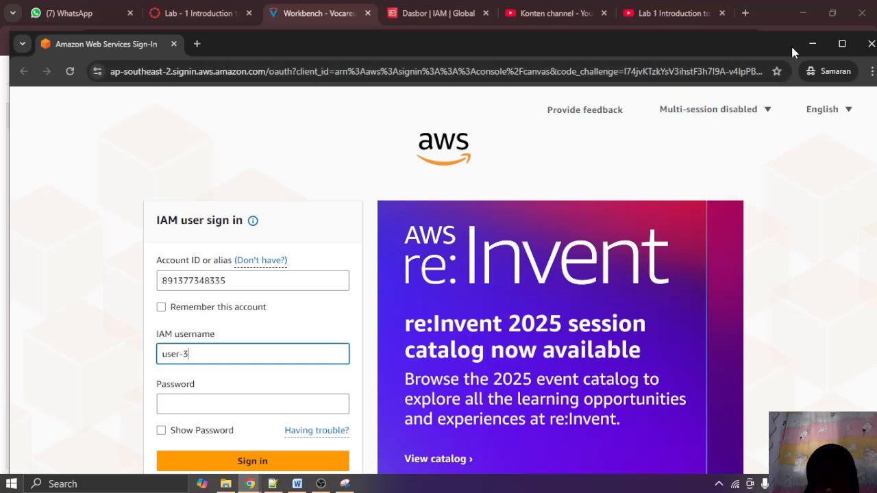
# Step: Copy the account password from lab instruction 52, paste it into the sign-in form's password field and sign in as user-3
pyautogui.click(812, 44)
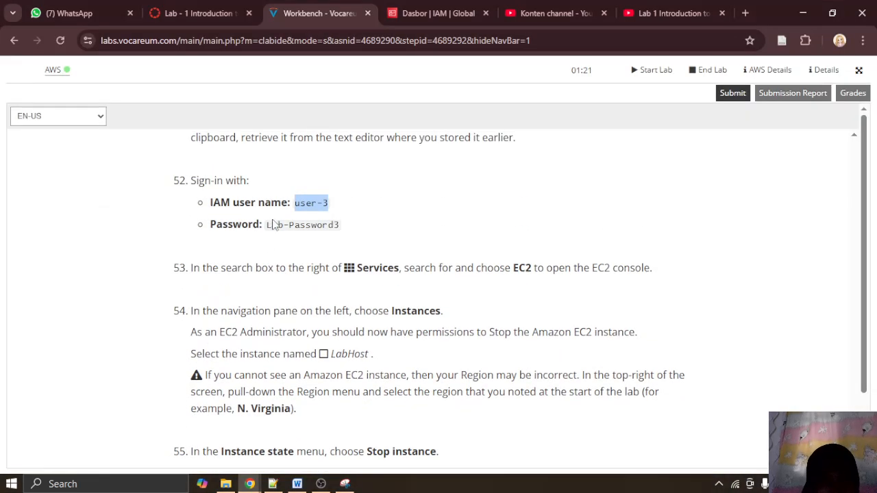
pyautogui.moveTo(268, 224); pyautogui.dragTo(345, 229)
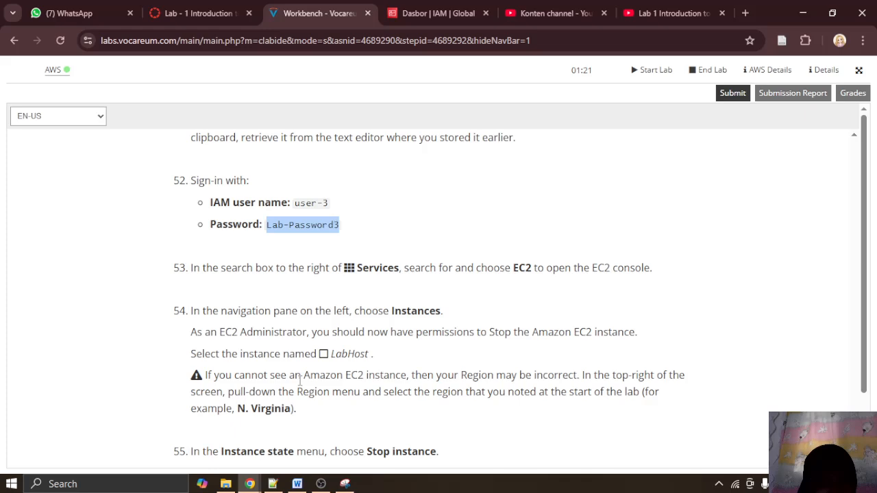
pyautogui.moveTo(250, 483)
pyautogui.click(315, 457)
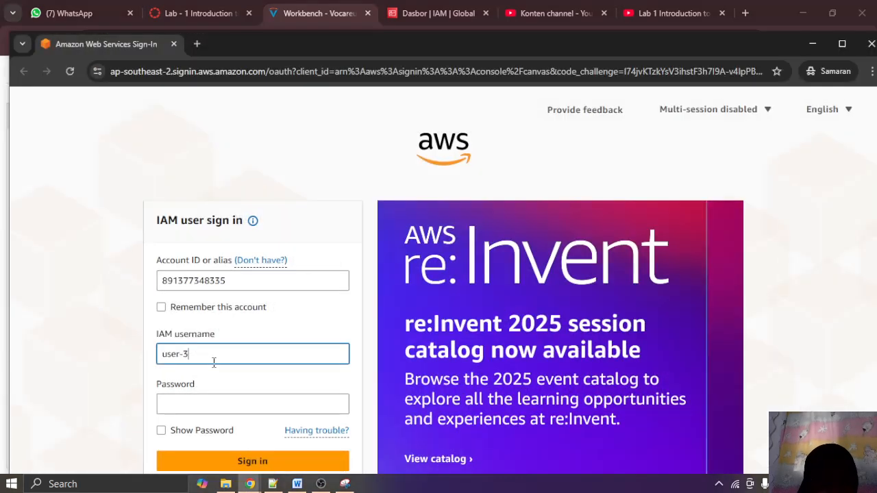
pyautogui.click(211, 411)
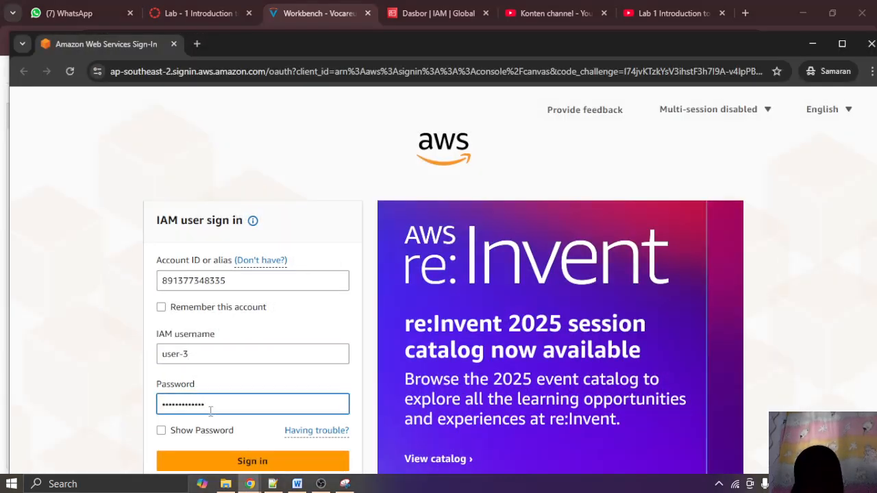
pyautogui.click(249, 466)
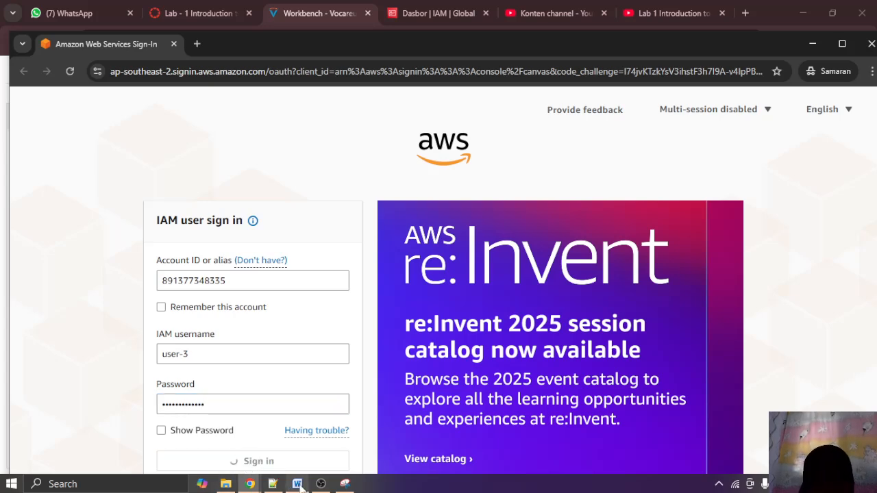
# Step: Add the screenshot of the filled-in user-3 sign-in form to the end of the Word report and minimize Word
pyautogui.click(300, 485)
pyautogui.hotkey('ctrl', 'v')
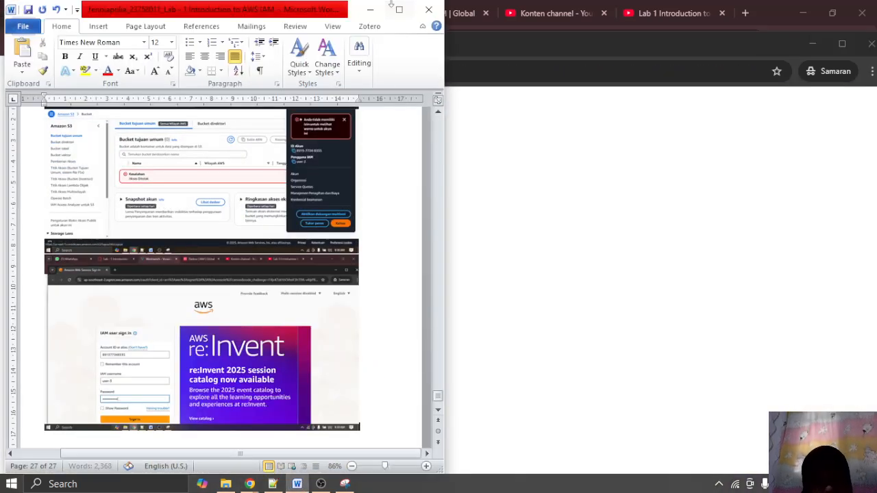
pyautogui.click(370, 25)
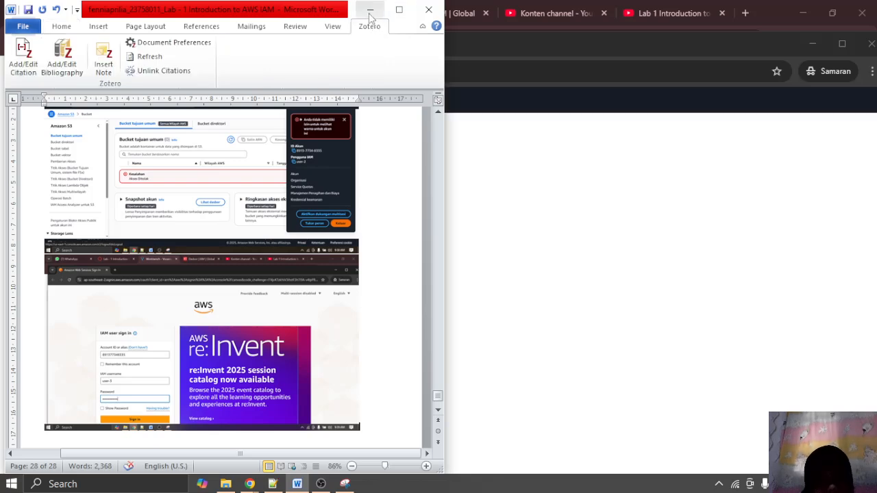
pyautogui.click(370, 13)
# Step: Maximize the AWS console window, read lab instructions 53 to 56 and return to the AWS console
pyautogui.moveTo(250, 483)
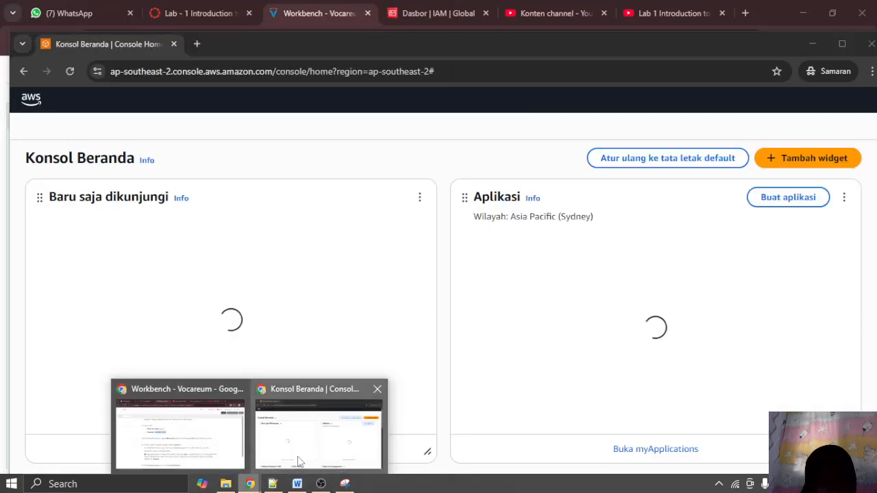
pyautogui.click(842, 45)
pyautogui.moveTo(251, 484)
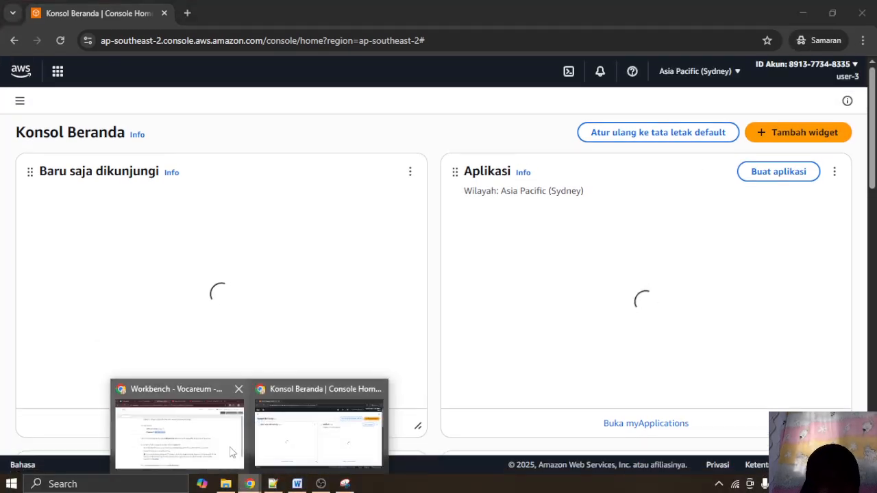
pyautogui.click(231, 452)
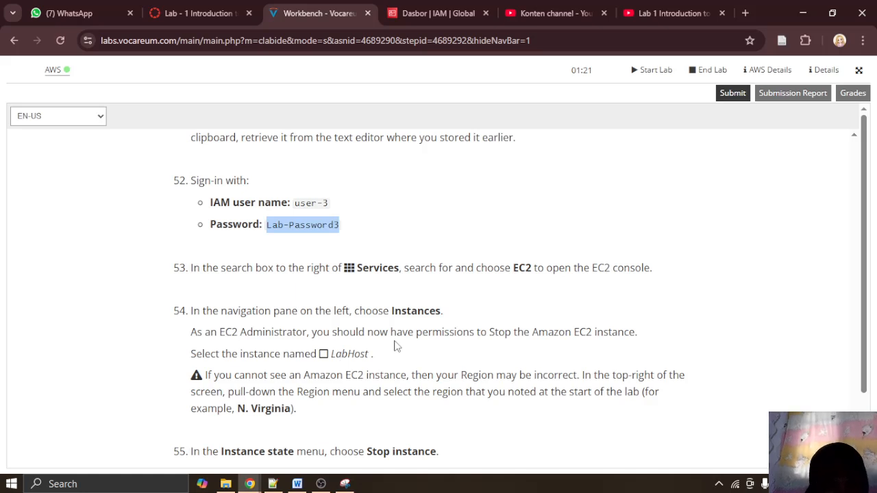
pyautogui.scroll(-1, 395, 347)
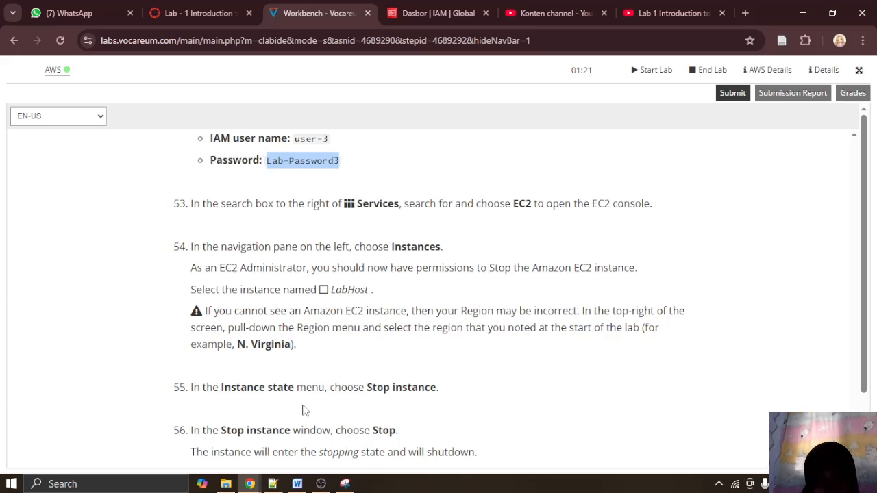
pyautogui.moveTo(250, 484)
pyautogui.click(319, 448)
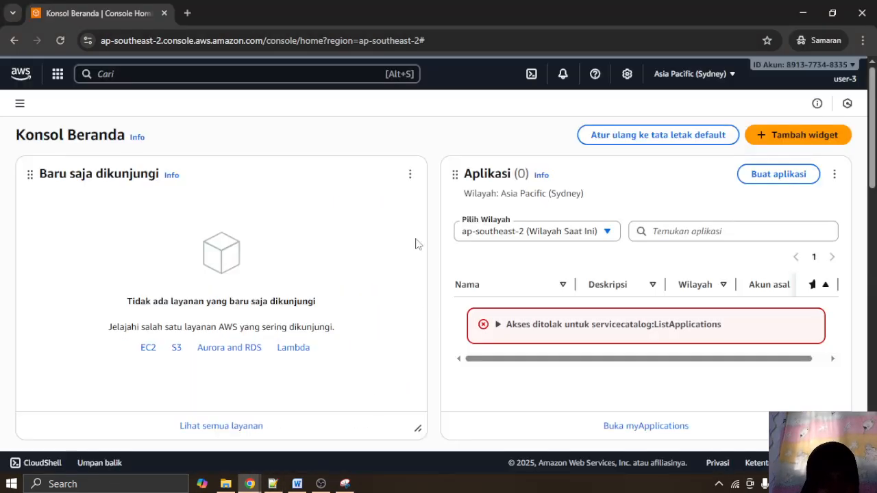
# Step: Search the AWS services for ec2 and open the EC2 console
pyautogui.click(147, 76)
pyautogui.write('es')
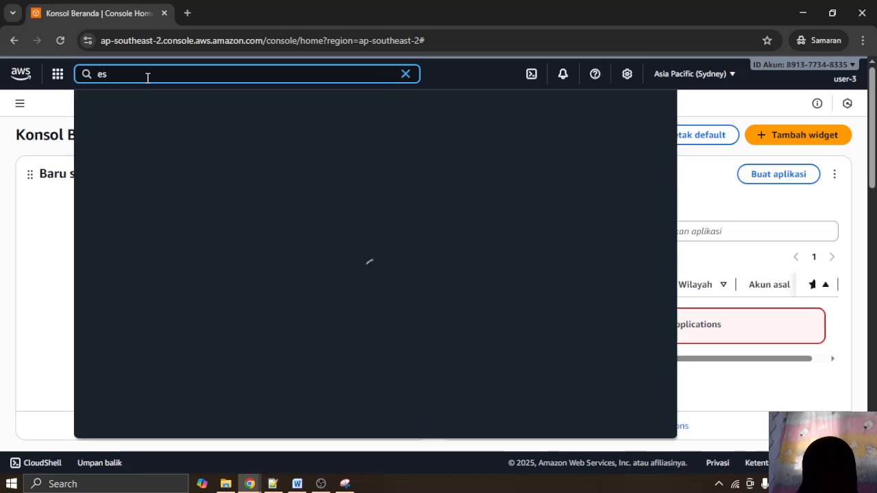
pyautogui.press('BackSpace')
pyautogui.write('c2')
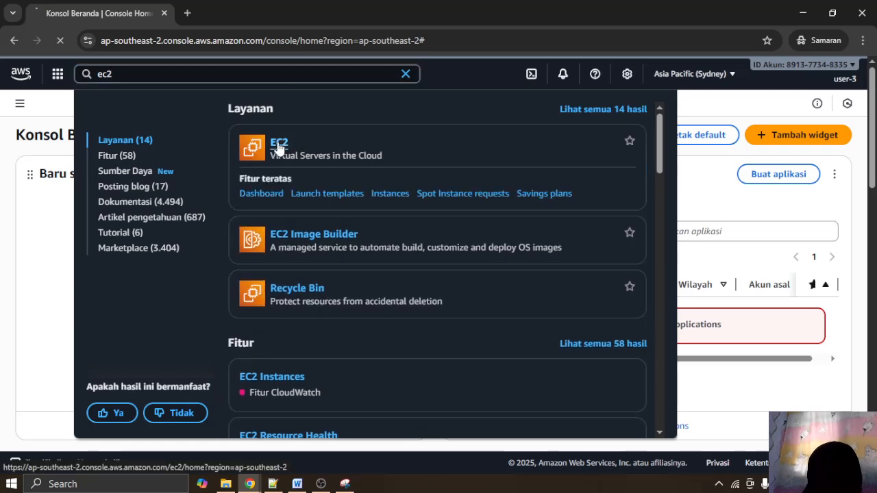
pyautogui.click(279, 145)
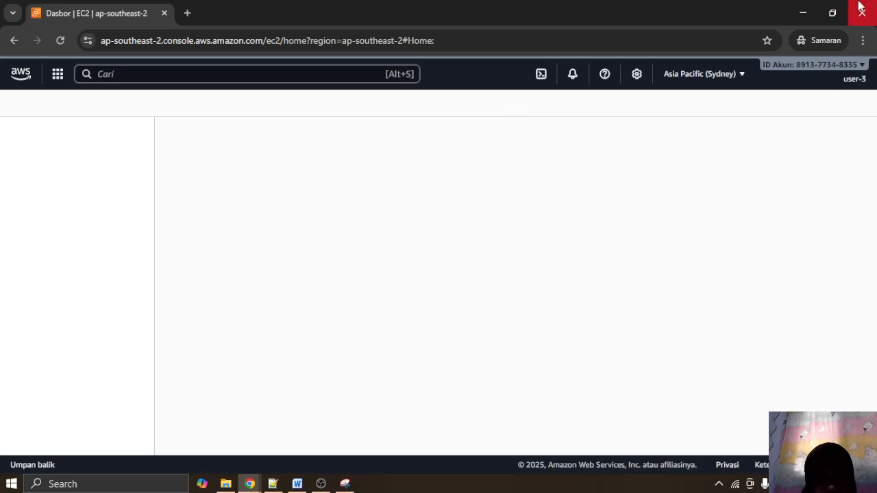
# Step: Check lab instructions 53 to 57, open the EC2 instances list and switch the Region to N. Virginia (us-east-1)
pyautogui.click(803, 14)
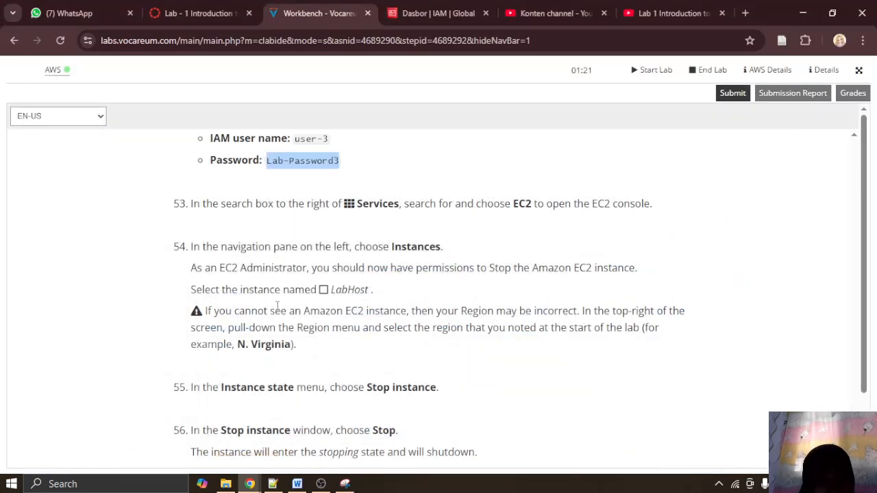
pyautogui.scroll(-1, 278, 306)
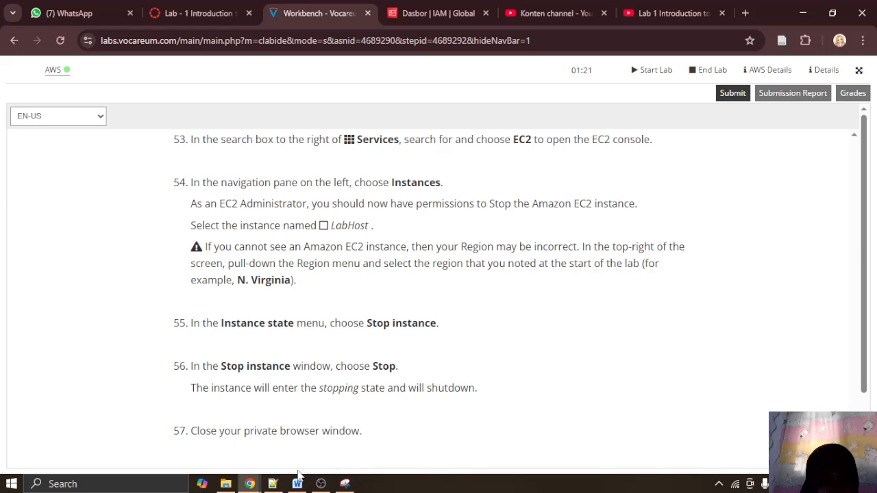
pyautogui.moveTo(250, 481)
pyautogui.click(331, 439)
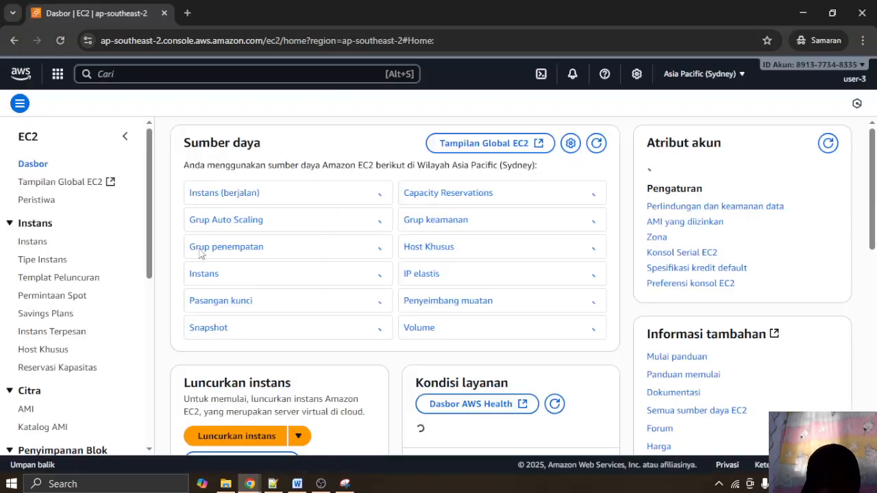
pyautogui.click(29, 241)
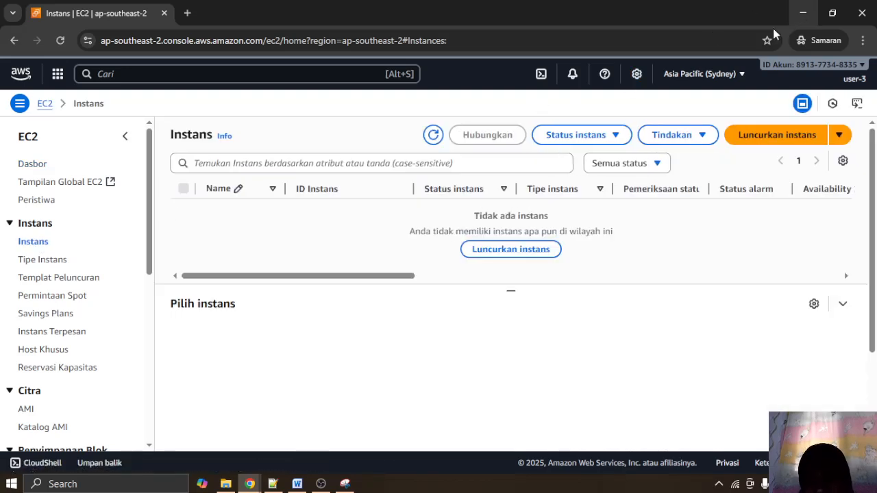
pyautogui.click(700, 74)
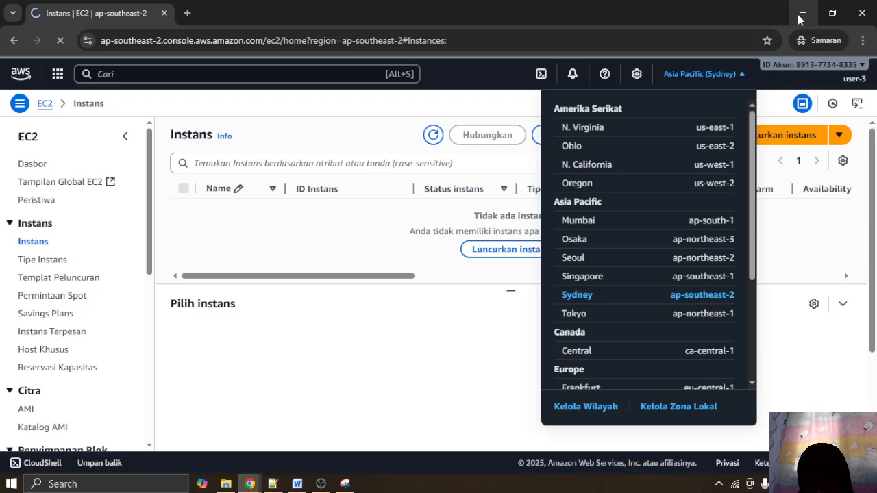
pyautogui.click(801, 17)
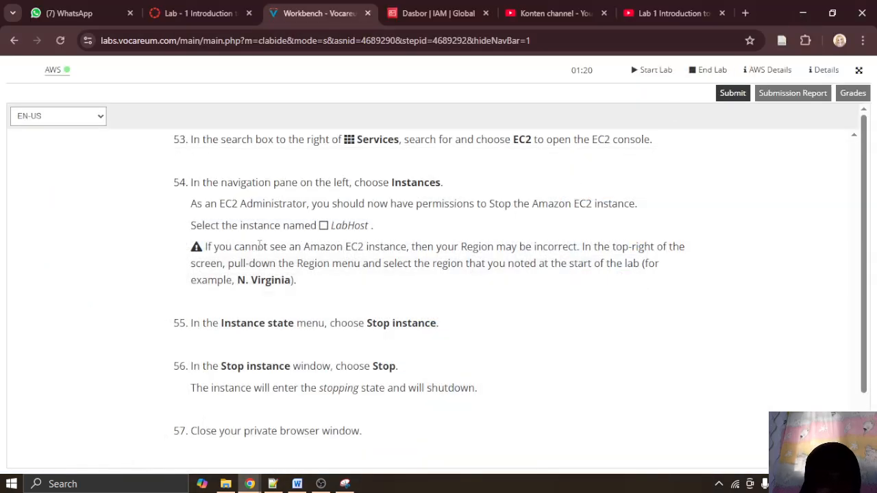
# Step: Review lab instructions 54 to 58, return to the EC2 instances list and select the LabHost instance
pyautogui.moveTo(251, 247); pyautogui.dragTo(211, 207)
pyautogui.click(300, 269)
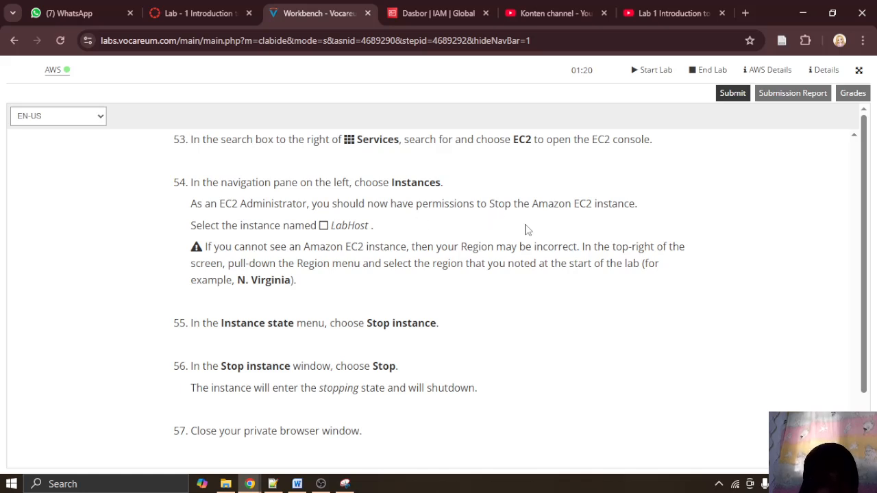
pyautogui.scroll(-1, 526, 230)
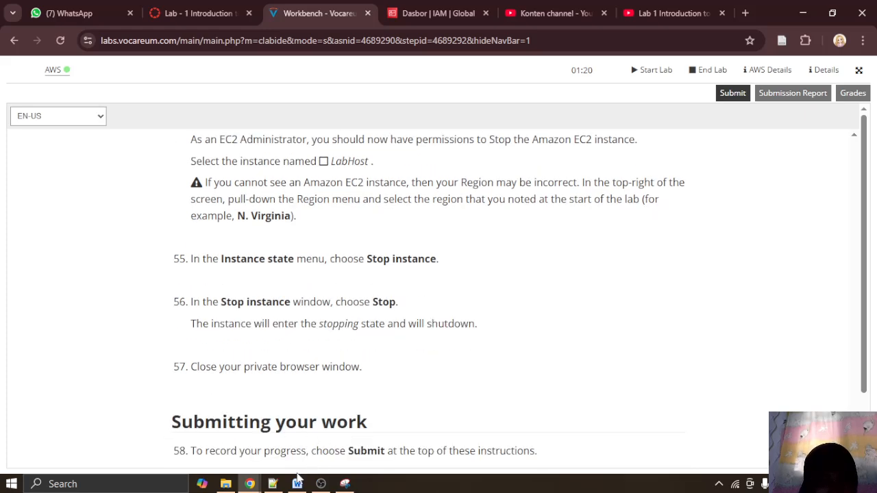
pyautogui.moveTo(249, 479)
pyautogui.click(317, 429)
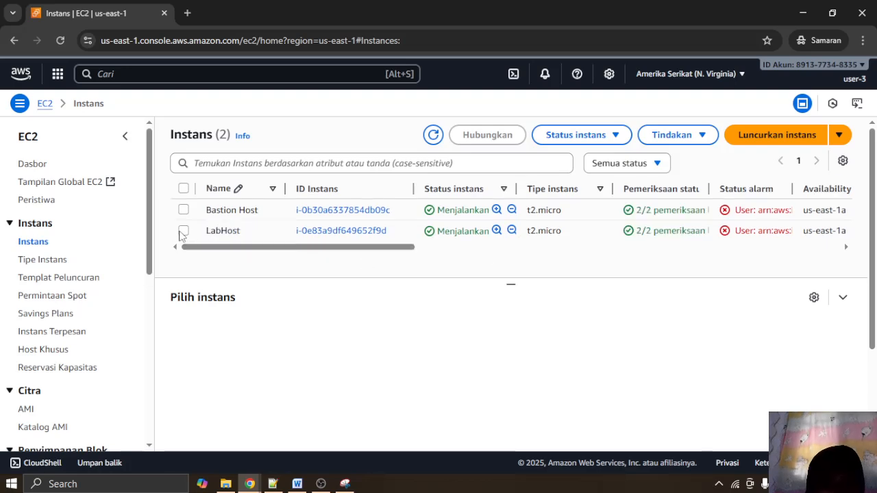
pyautogui.click(184, 231)
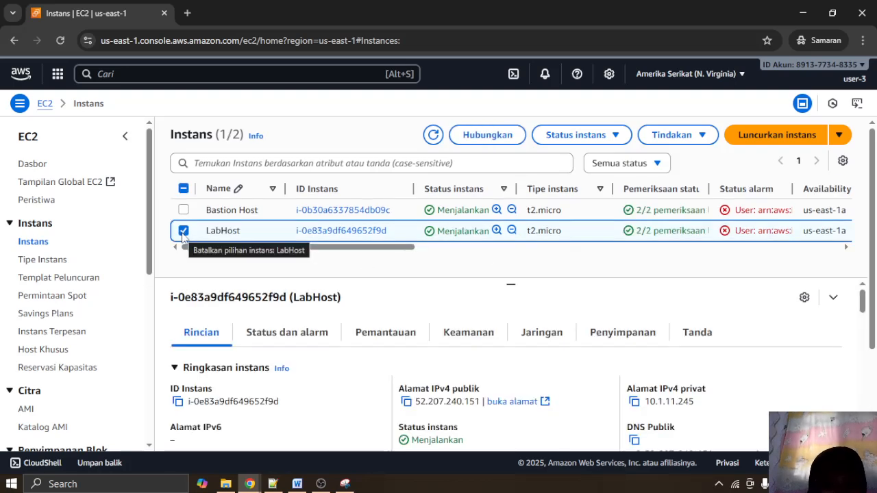
# Step: Stop the selected LabHost instance and confirm the stop without skipping the OS shutdown
pyautogui.click(578, 135)
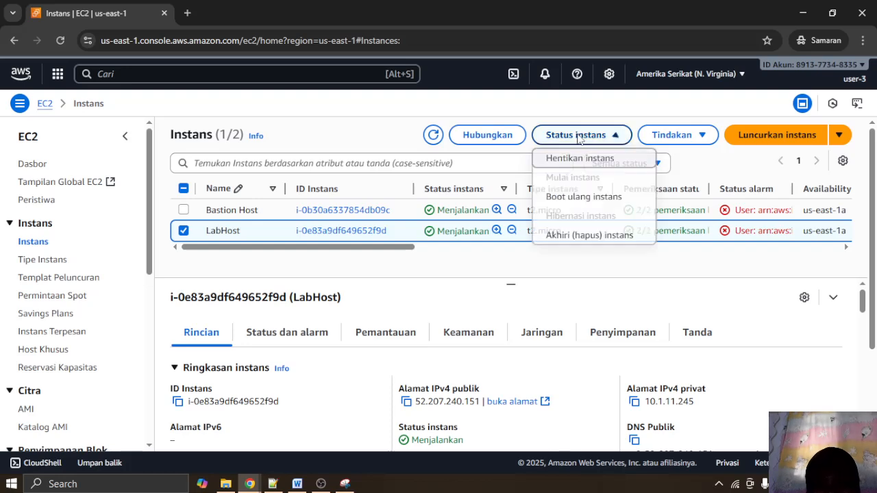
pyautogui.click(579, 158)
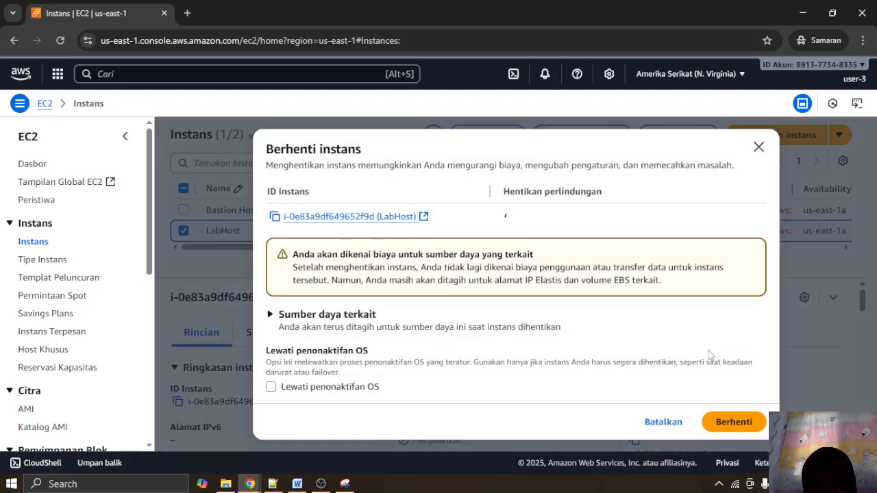
pyautogui.click(738, 428)
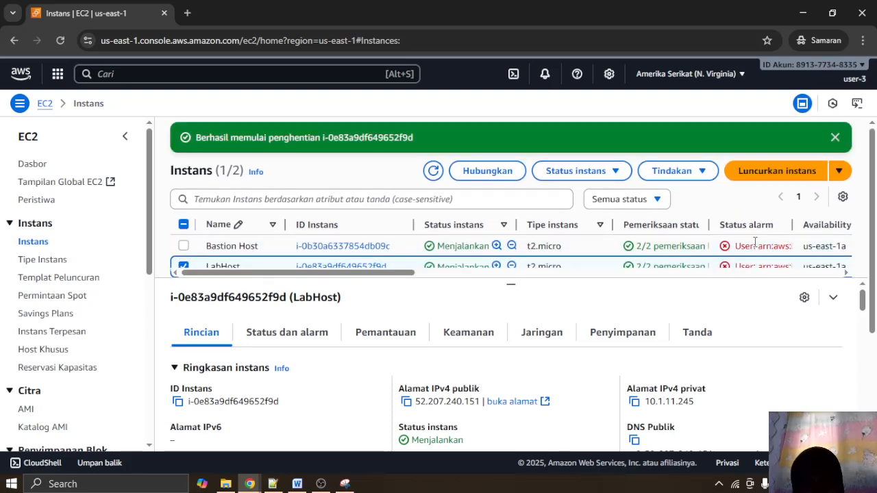
# Step: Paste a screenshot of the LabHost stop result into the Word lab report and return to the AWS console
pyautogui.click(297, 484)
pyautogui.hotkey('ctrl', 'v')
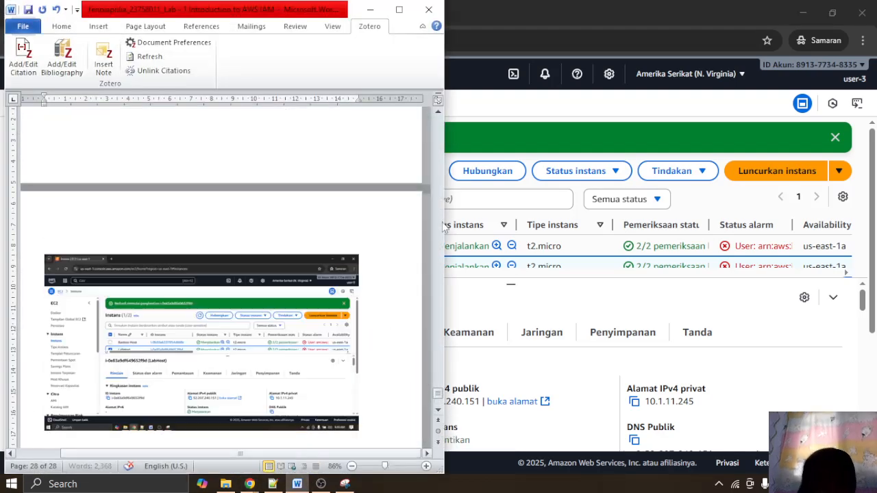
pyautogui.click(369, 13)
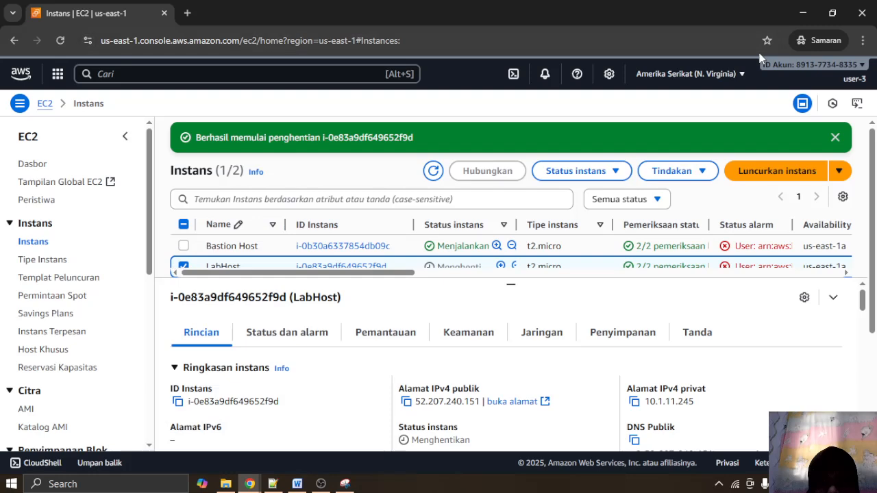
# Step: Read lab instructions 55 to 59 and close the private browser window holding the user-3 session
pyautogui.click(806, 14)
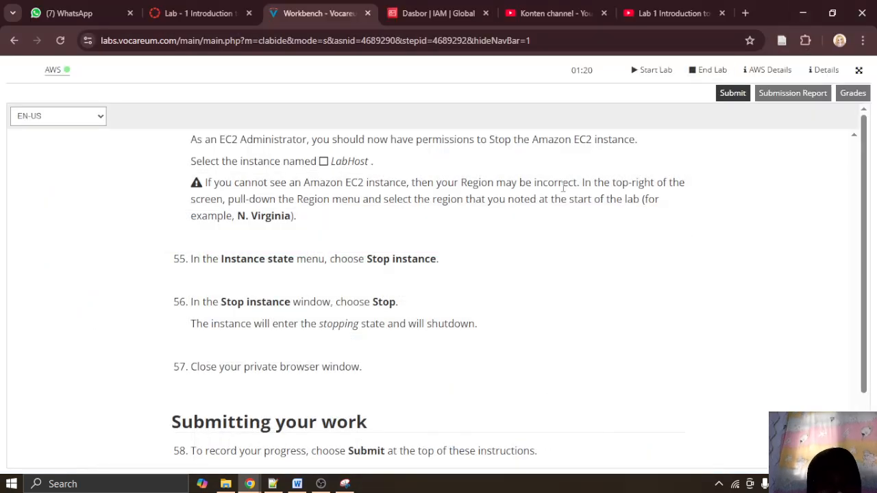
pyautogui.moveTo(572, 198); pyautogui.dragTo(425, 204)
pyautogui.click(480, 292)
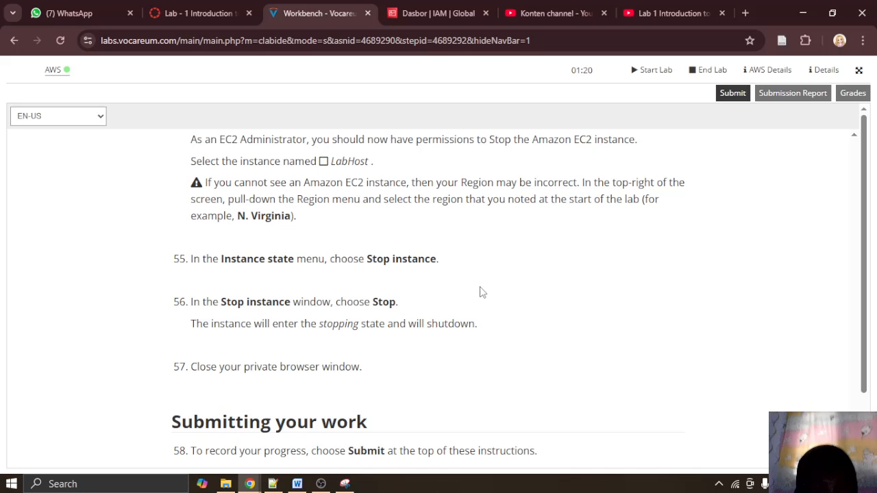
pyautogui.scroll(-1, 386, 290)
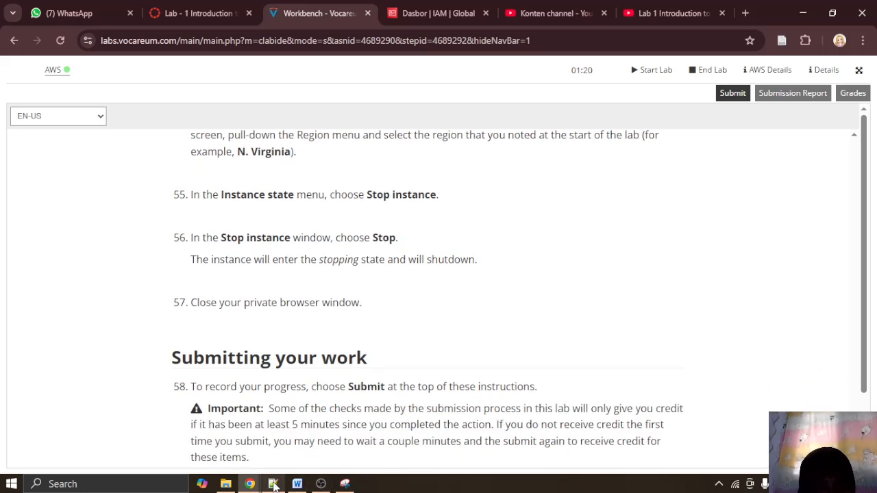
pyautogui.scroll(-1, 270, 259)
pyautogui.scroll(-1, 270, 259)
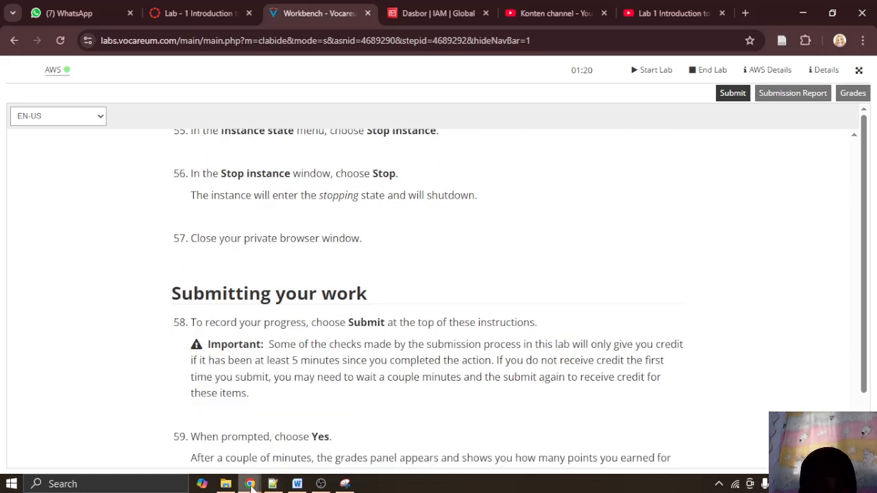
pyautogui.moveTo(250, 484)
pyautogui.click(336, 438)
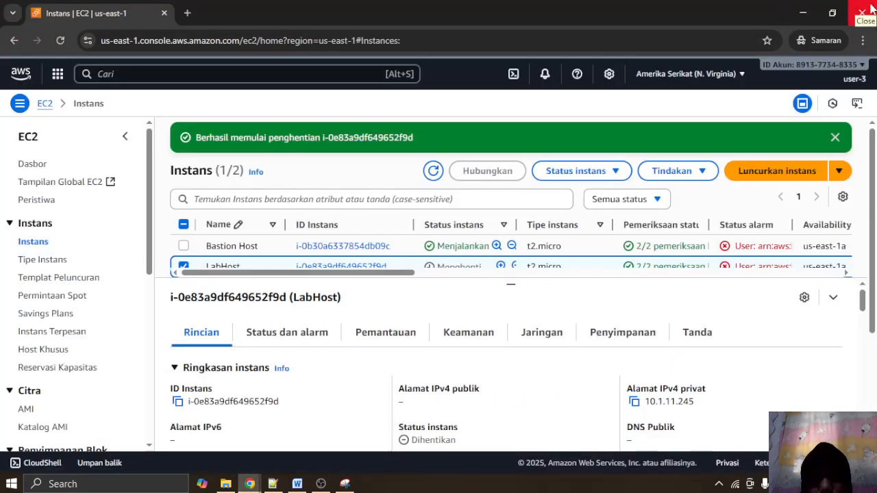
pyautogui.click(871, 6)
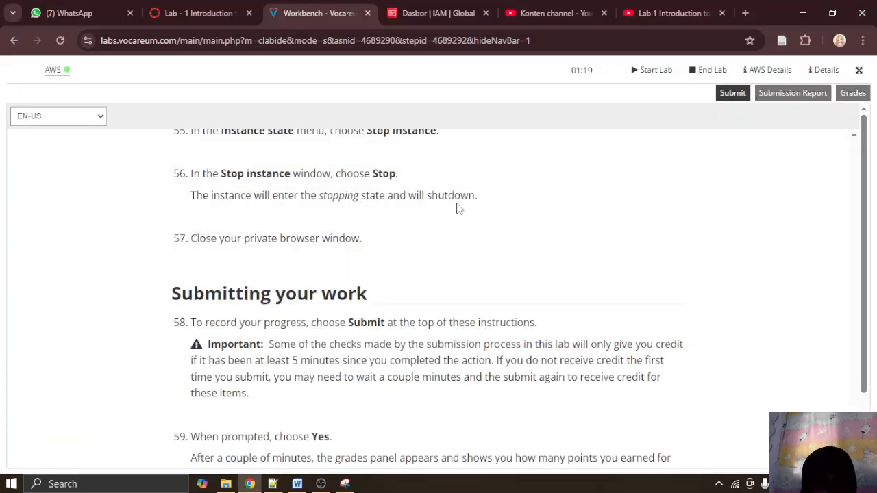
# Step: Paste a screenshot of the lab's "Submitting your work" section into the Word report and return to the lab page
pyautogui.scroll(-1, 459, 209)
pyautogui.scroll(-1, 459, 209)
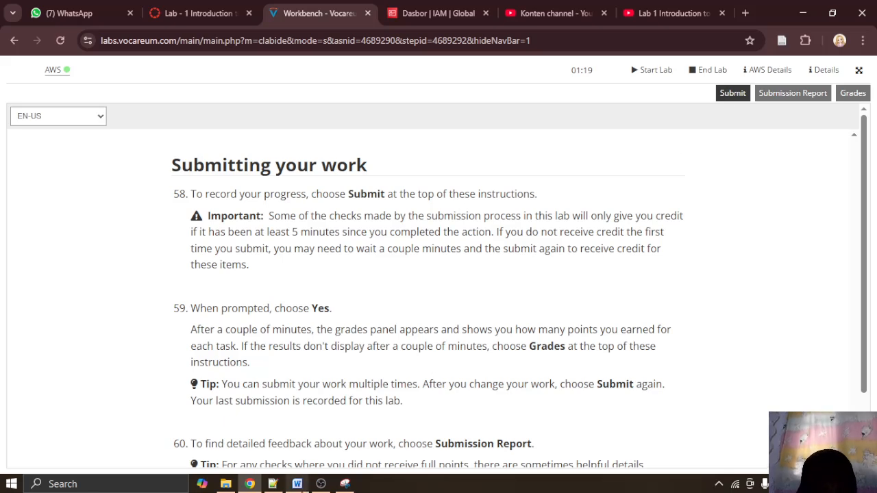
pyautogui.click(296, 484)
pyautogui.scroll(-5, 338, 446)
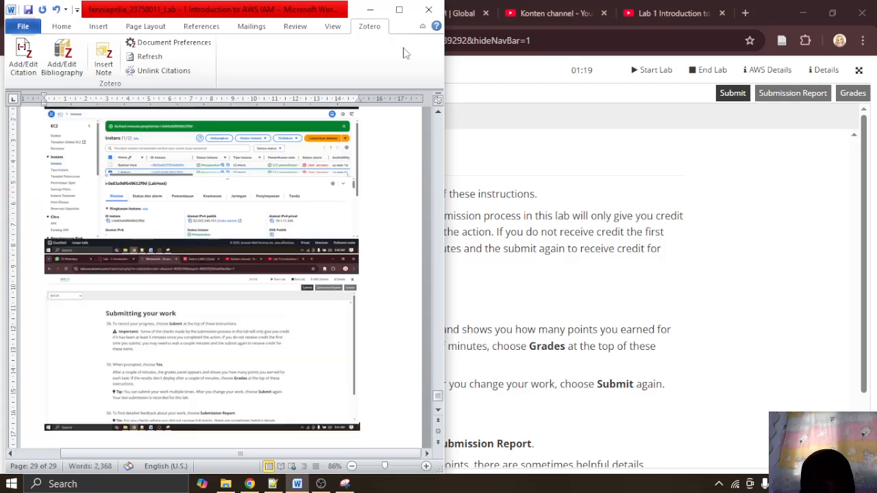
pyautogui.click(371, 9)
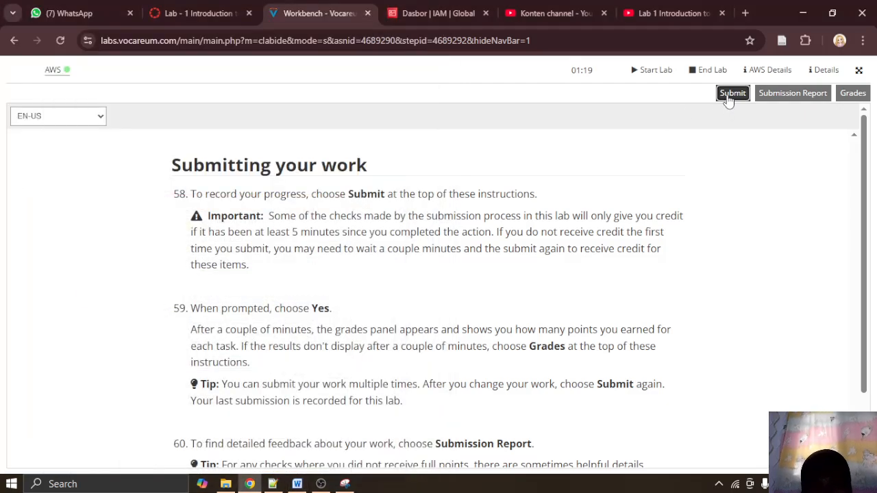
# Step: Submit the lab work for grading, confirm the submission and read the remaining lab instructions through 62
pyautogui.click(728, 97)
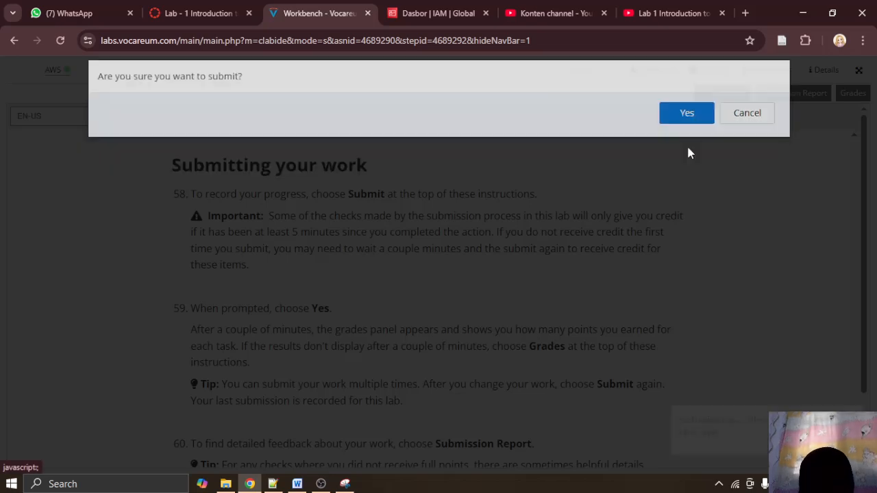
pyautogui.click(688, 151)
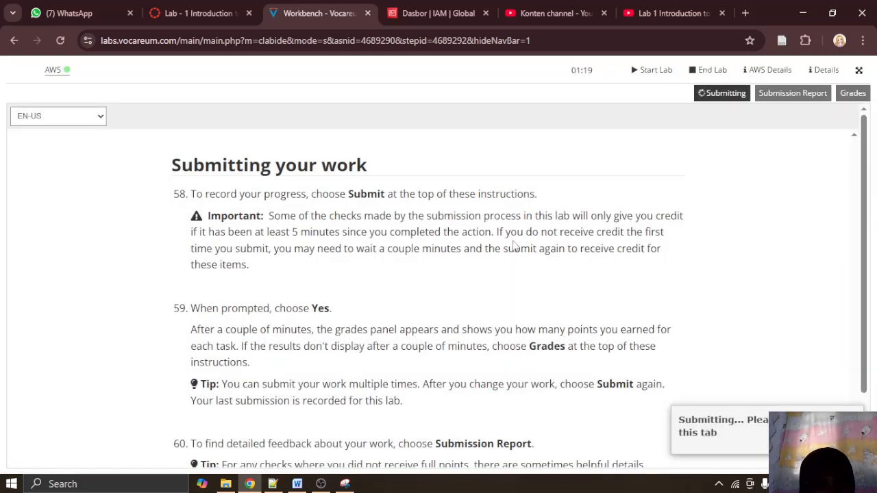
pyautogui.scroll(-1, 515, 245)
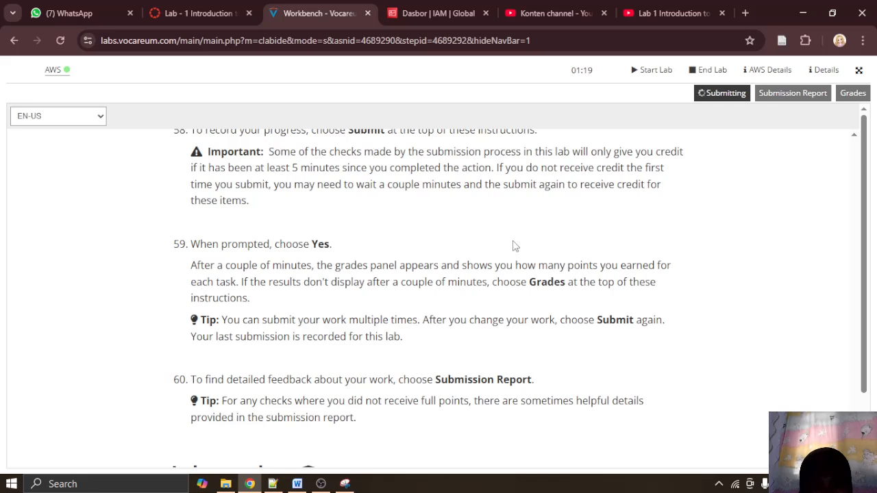
pyautogui.scroll(-1, 515, 245)
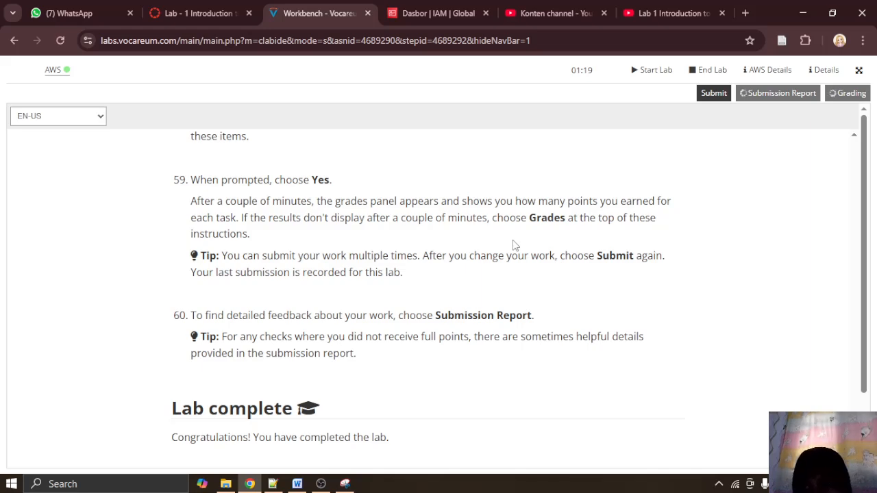
pyautogui.scroll(-4, 516, 245)
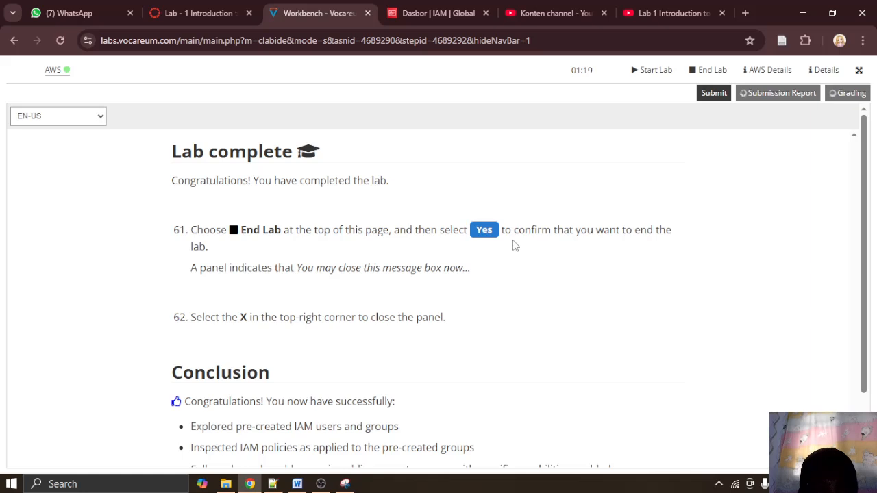
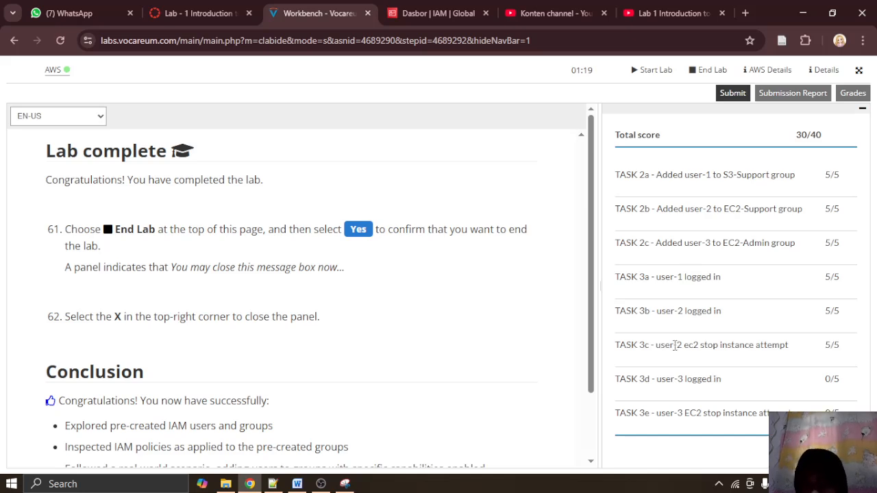
# Step: Examine the task scores, look back through the lab instructions and switch to the IAM dashboard
pyautogui.scroll(-1, 473, 336)
pyautogui.scroll(2, 368, 407)
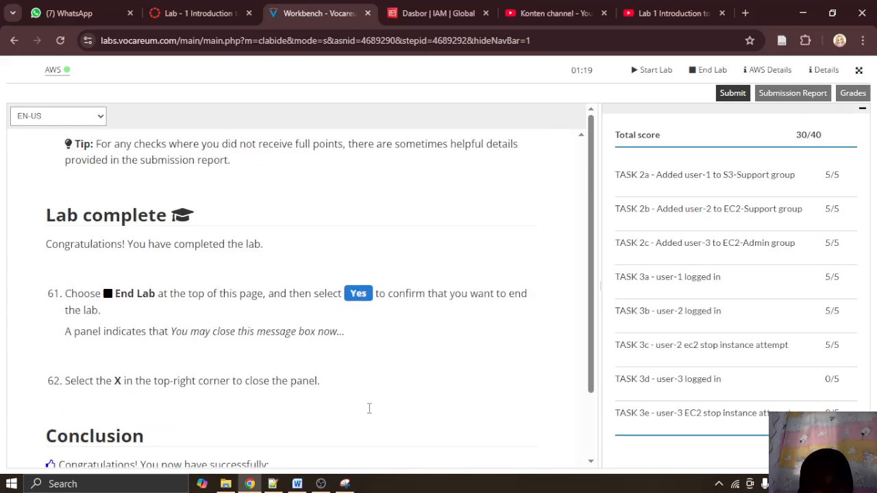
pyautogui.scroll(20, 368, 413)
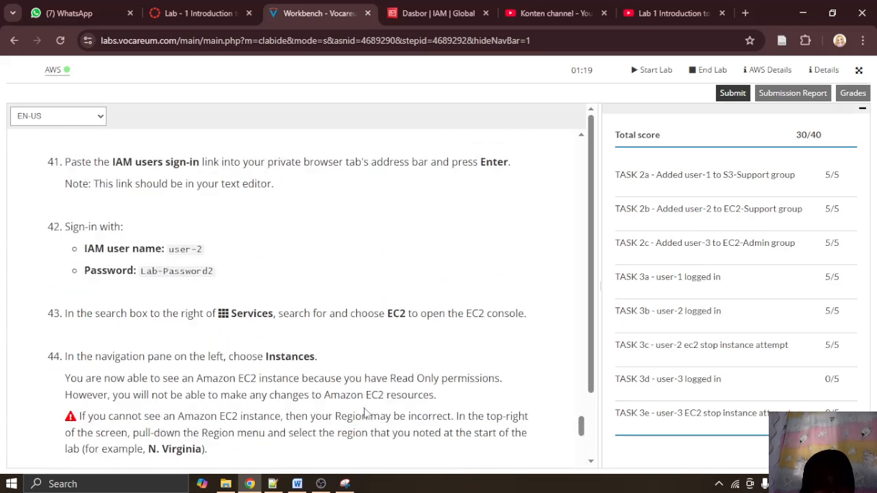
pyautogui.moveTo(581, 411); pyautogui.dragTo(636, 118)
pyautogui.scroll(-2, 376, 274)
pyautogui.scroll(-5, 376, 278)
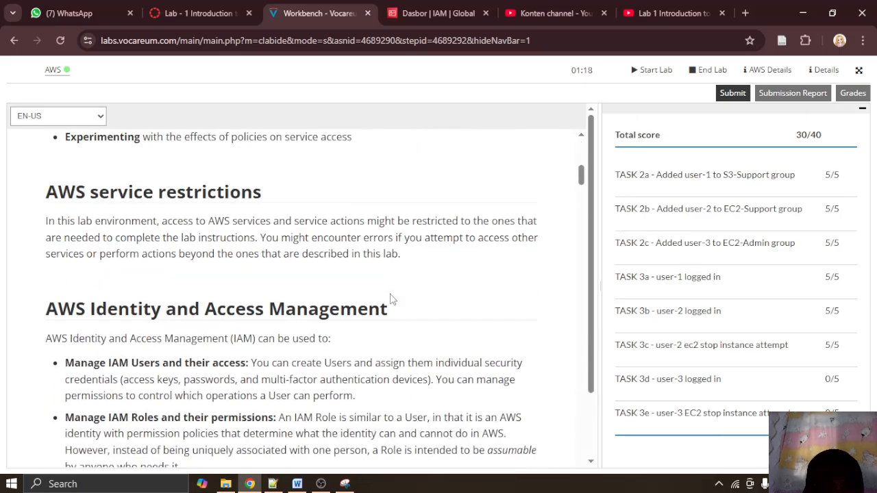
pyautogui.scroll(-20, 390, 299)
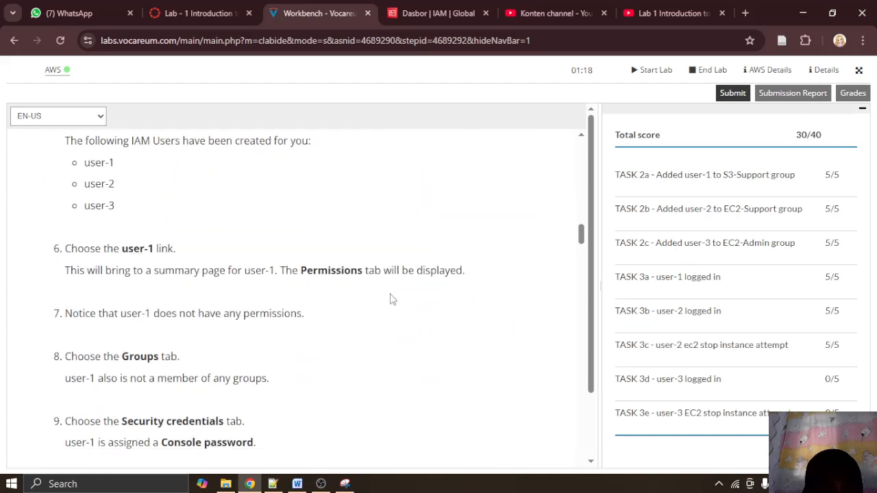
pyautogui.click(426, 13)
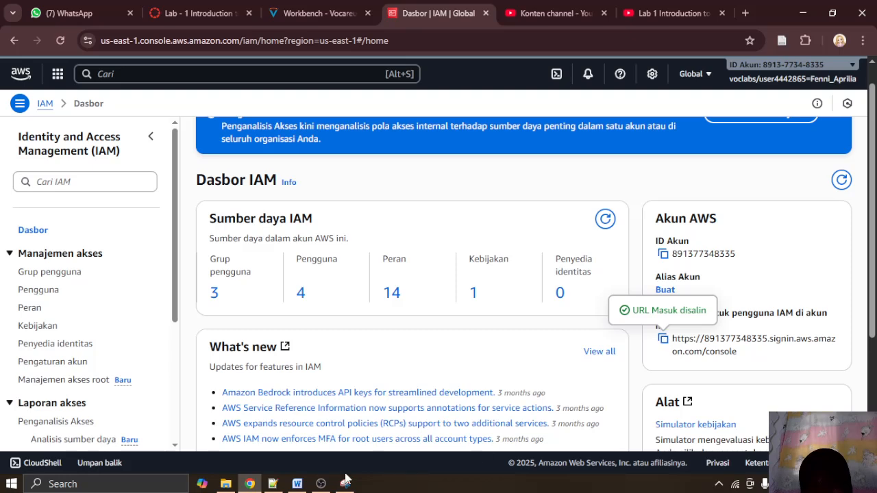
pyautogui.click(863, 41)
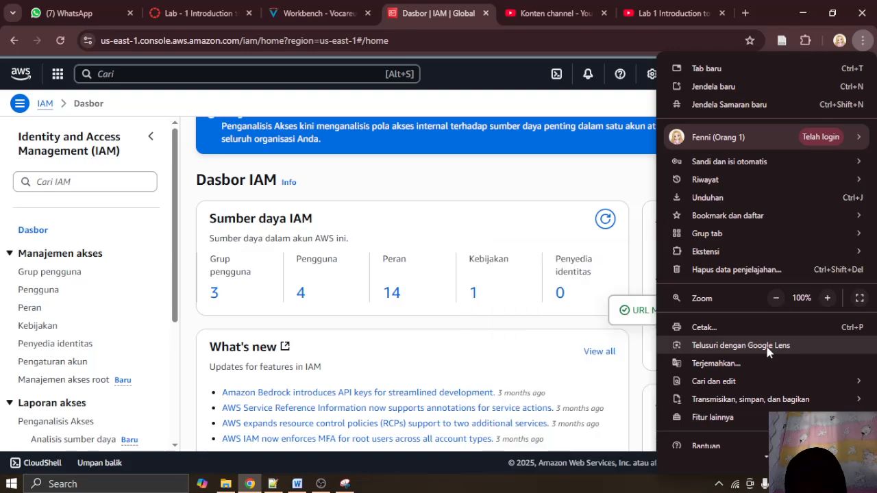
pyautogui.click(766, 349)
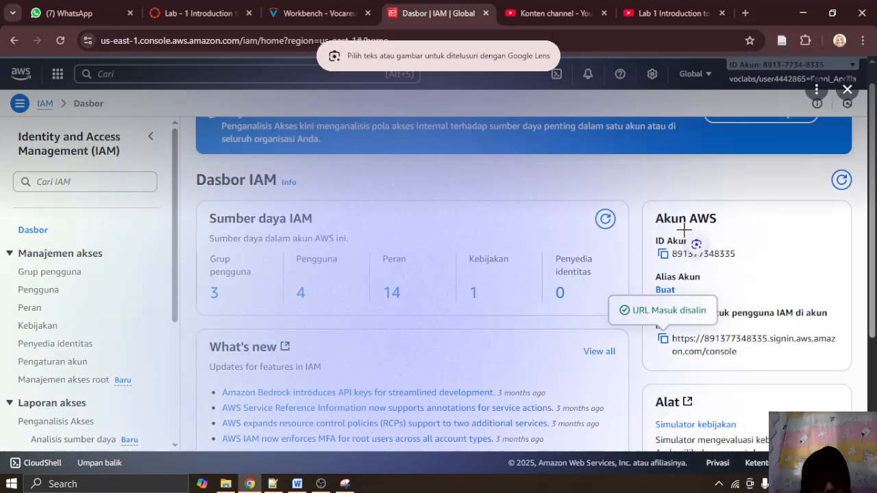
pyautogui.click(848, 90)
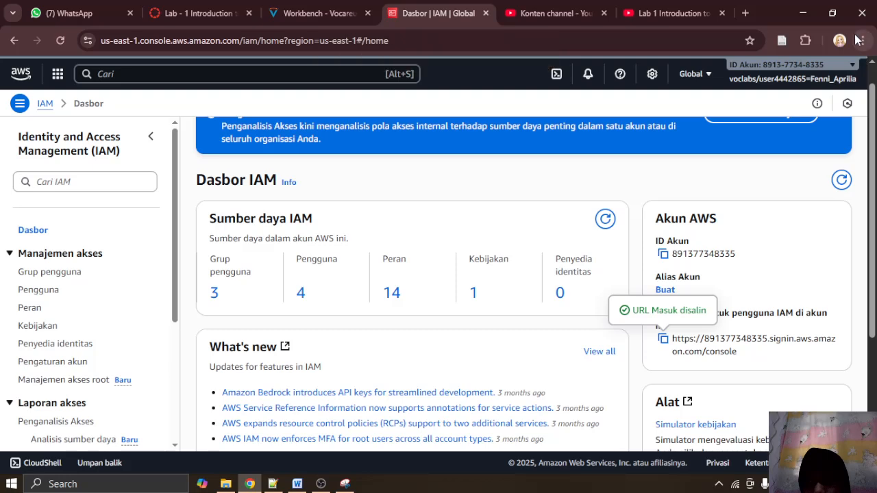
# Step: Open a new incognito window and load the account's IAM user sign-in URL in it
pyautogui.click(861, 40)
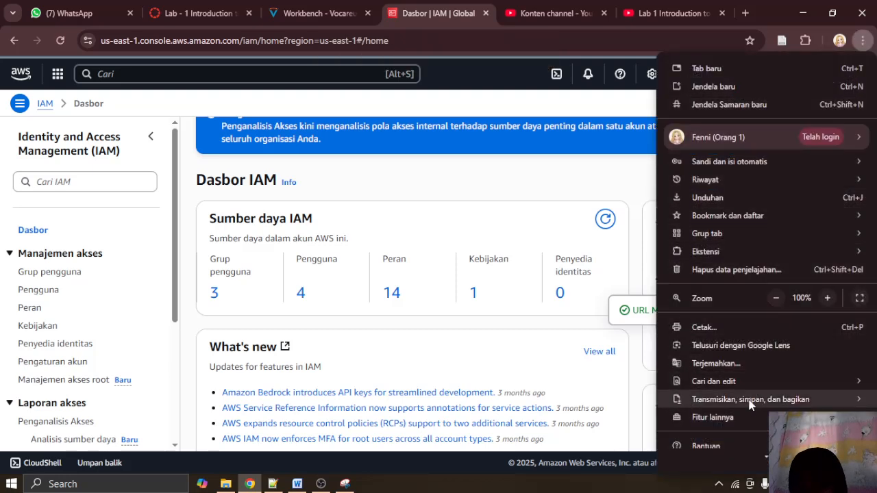
pyautogui.click(771, 102)
pyautogui.write('https://891377348335.signin.aws.amazon.com/console')
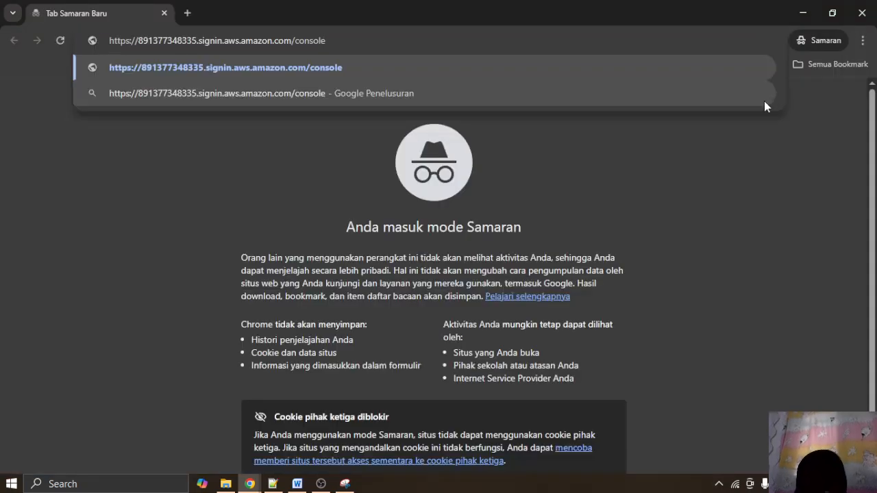
# Step: Return to the lab page and review the instructions for signing in as user-3, stopping LabHost and submitting the work
pyautogui.click(803, 13)
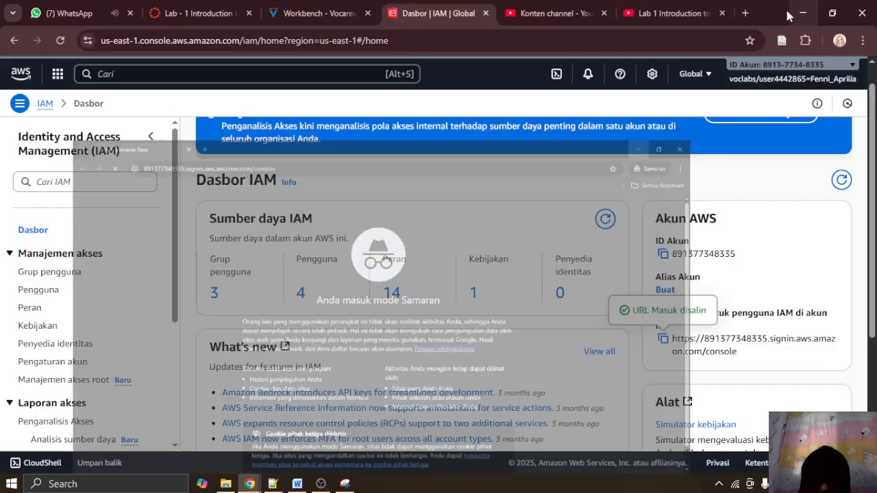
pyautogui.click(205, 13)
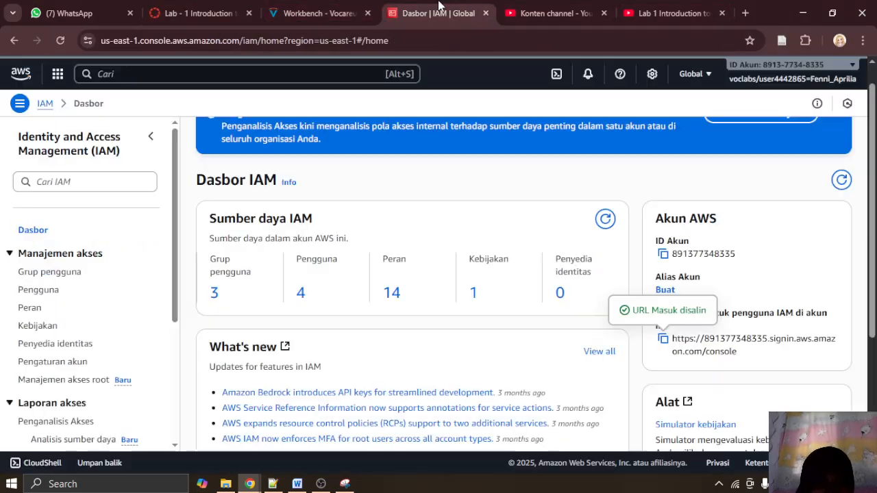
pyautogui.click(409, 11)
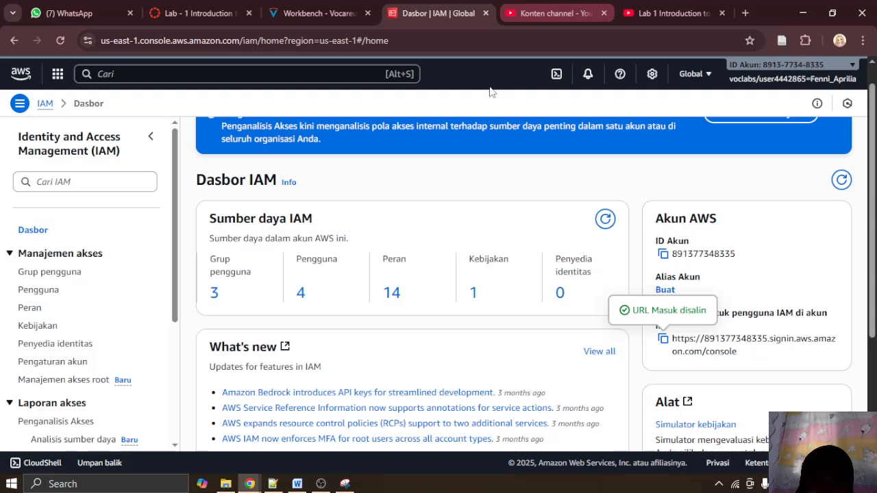
pyautogui.click(319, 13)
pyautogui.scroll(2, 342, 221)
pyautogui.scroll(-5, 345, 221)
pyautogui.scroll(-20, 344, 222)
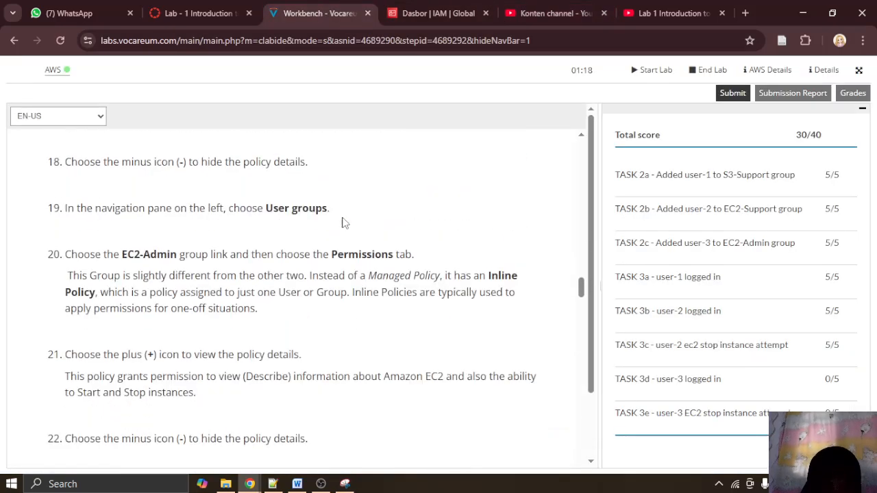
pyautogui.scroll(-12, 346, 226)
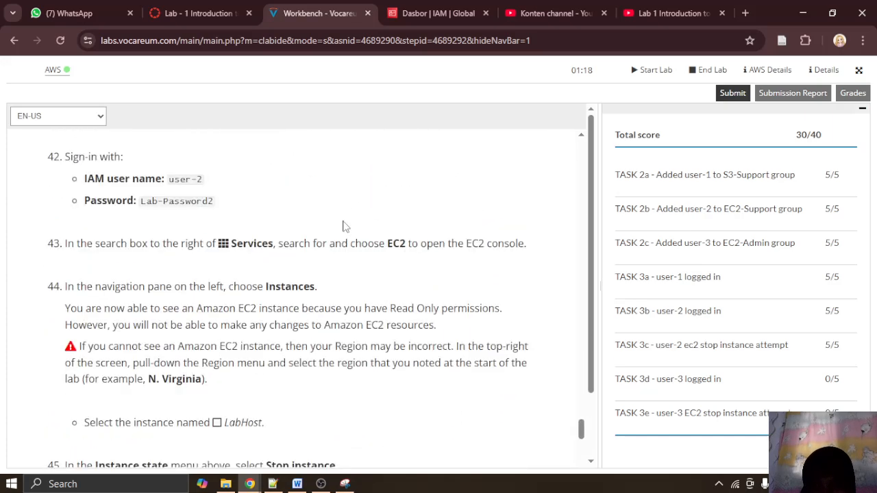
pyautogui.scroll(-12, 350, 230)
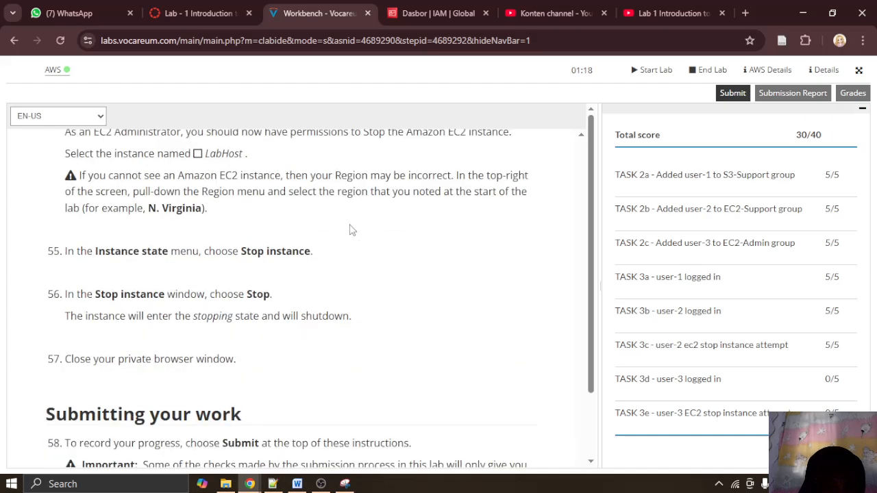
pyautogui.scroll(-10, 350, 229)
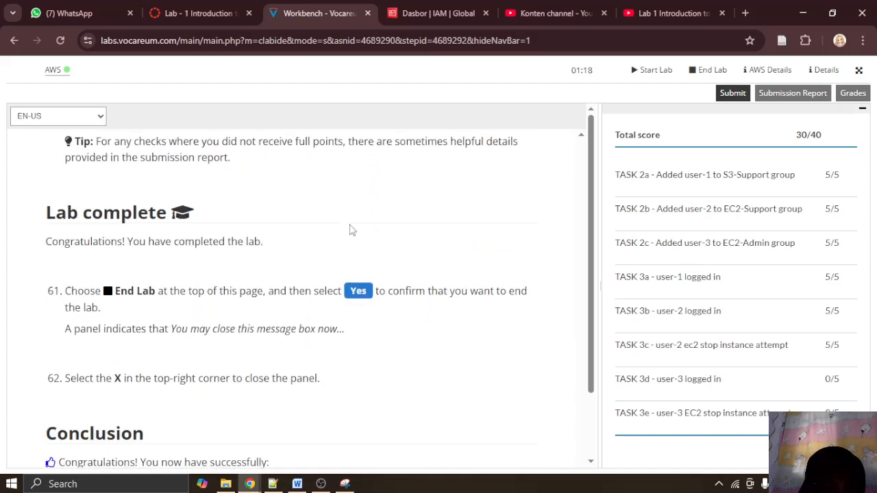
pyautogui.scroll(-2, 349, 230)
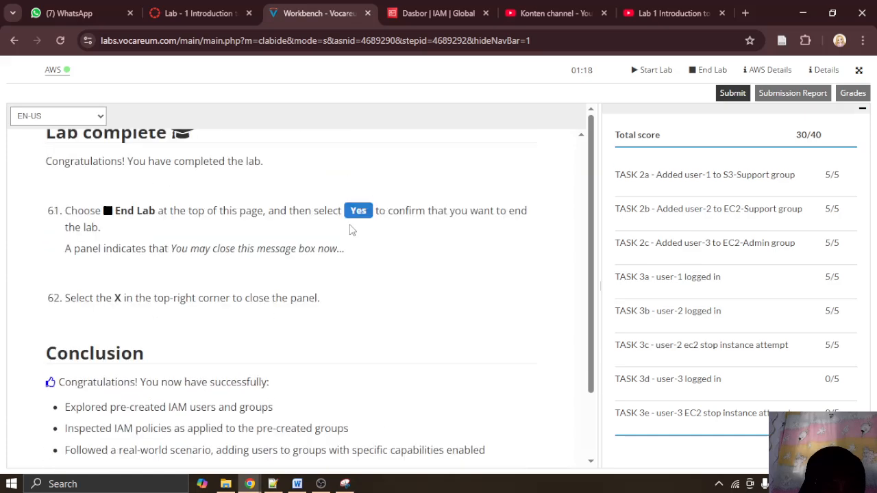
pyautogui.scroll(4, 350, 229)
pyautogui.scroll(8, 349, 229)
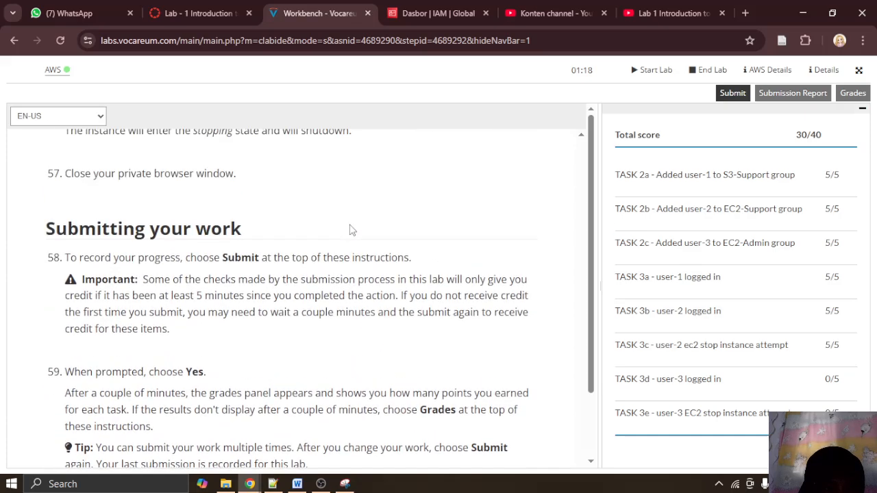
pyautogui.scroll(1, 350, 230)
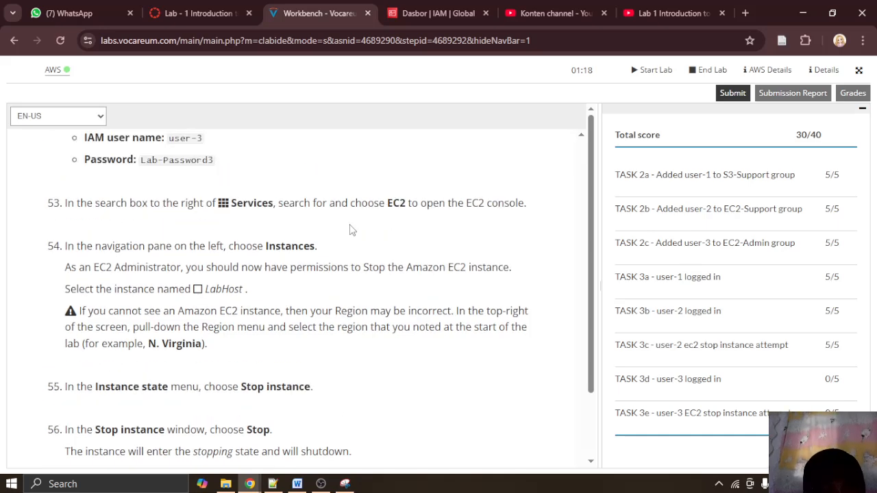
pyautogui.scroll(-2, 349, 230)
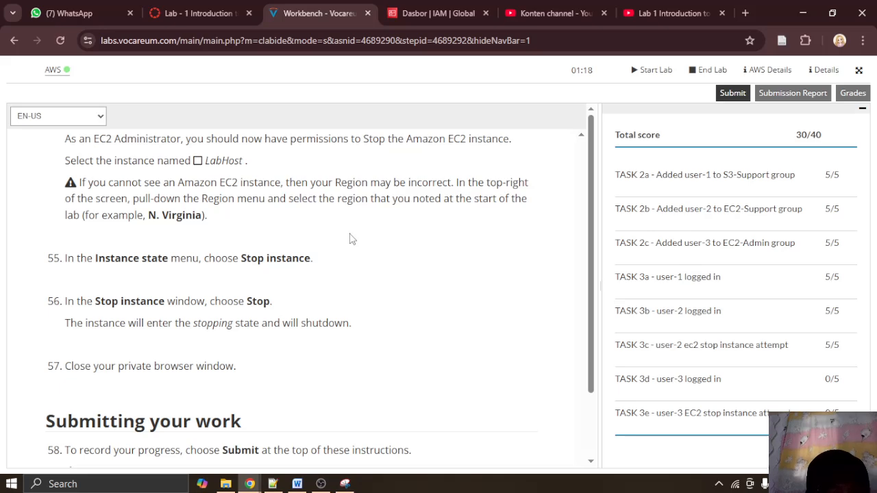
pyautogui.scroll(-2, 349, 239)
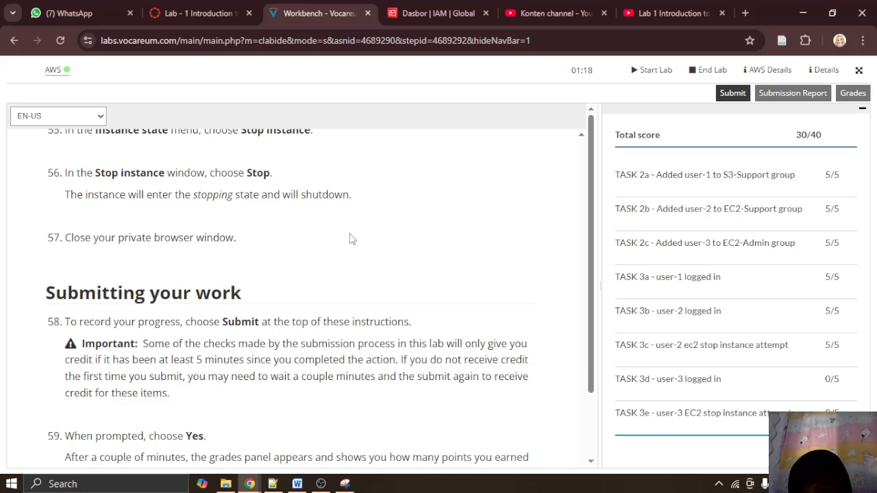
# Step: Switch to the incognito sign-in page and enter the IAM username user-3 and the account password
pyautogui.moveTo(250, 484)
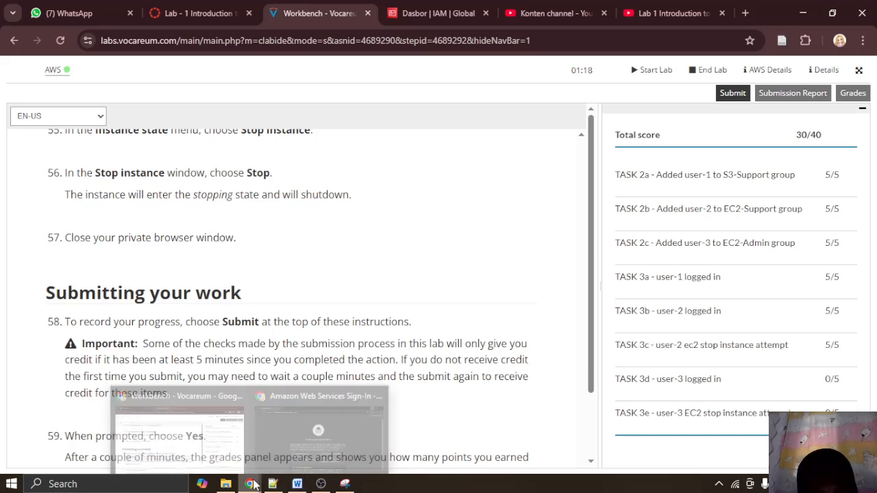
pyautogui.click(316, 449)
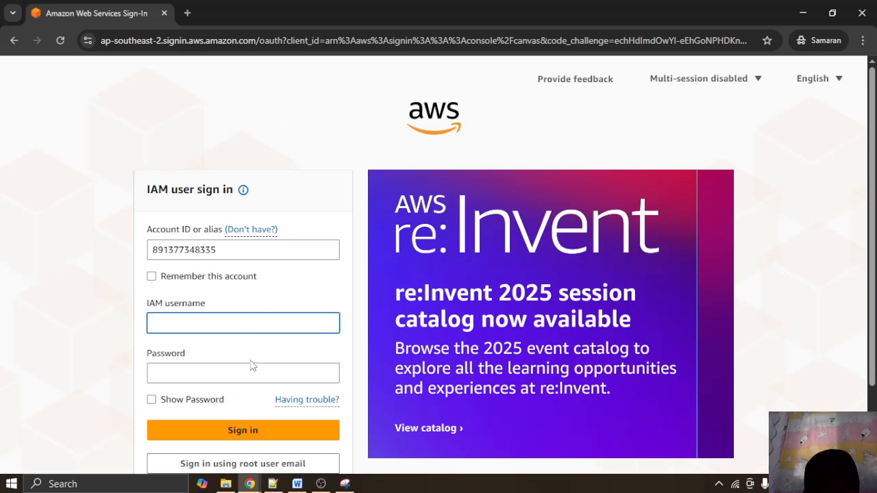
pyautogui.write('use')
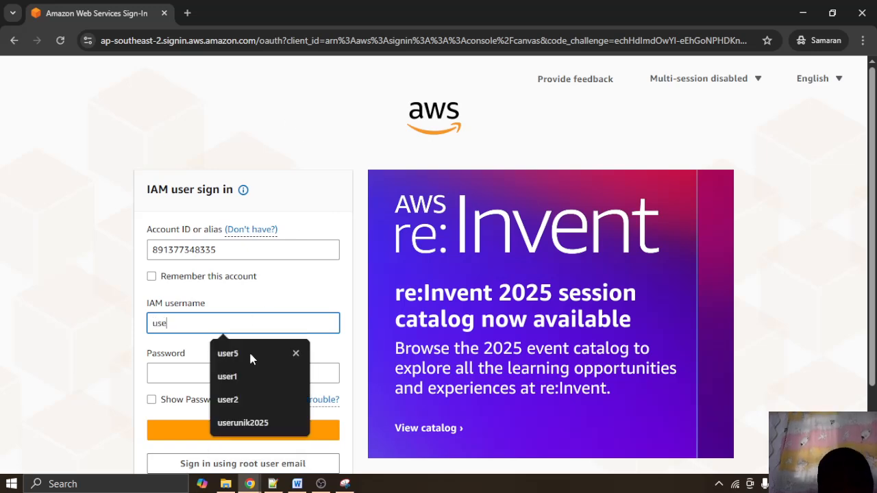
pyautogui.write('r-3')
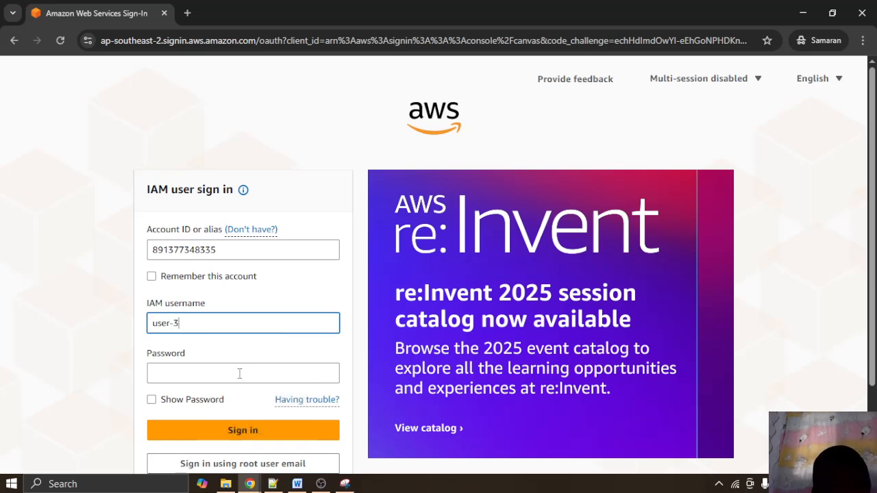
pyautogui.click(239, 373)
pyautogui.write('•••')
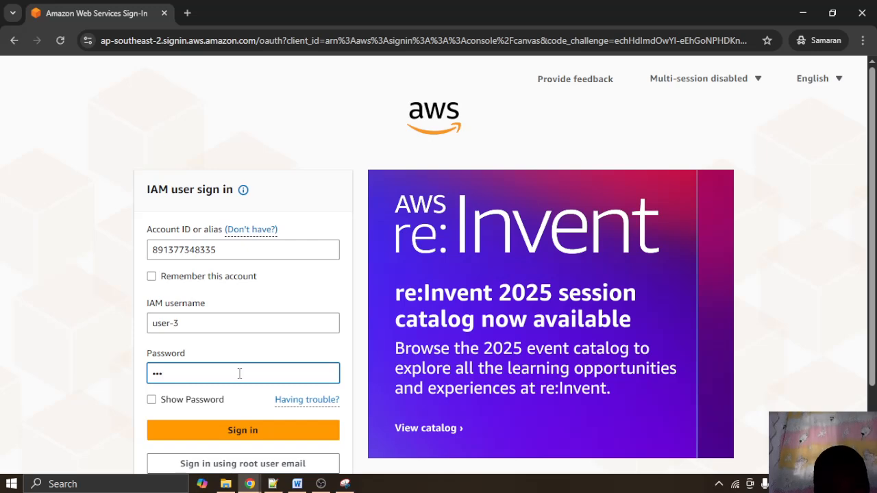
pyautogui.write('•••••••')
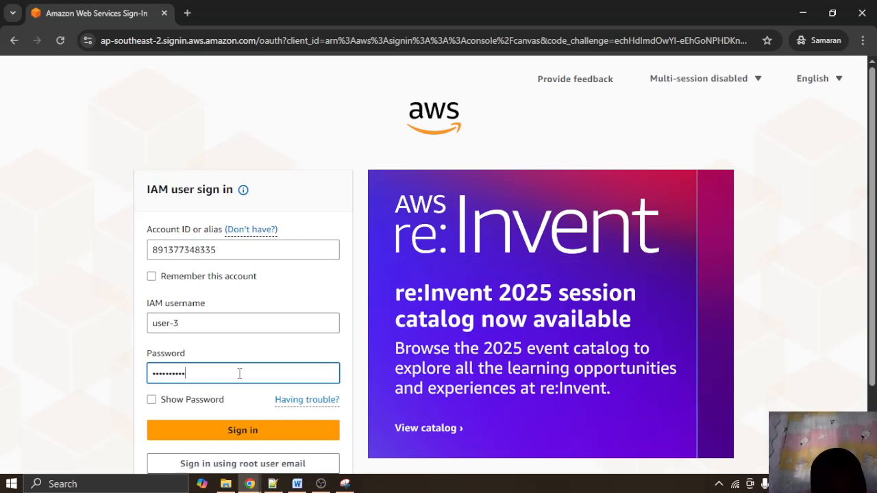
# Step: Copy user-3's password from lab instruction 52, replace the entered password with it and sign in
pyautogui.click(803, 12)
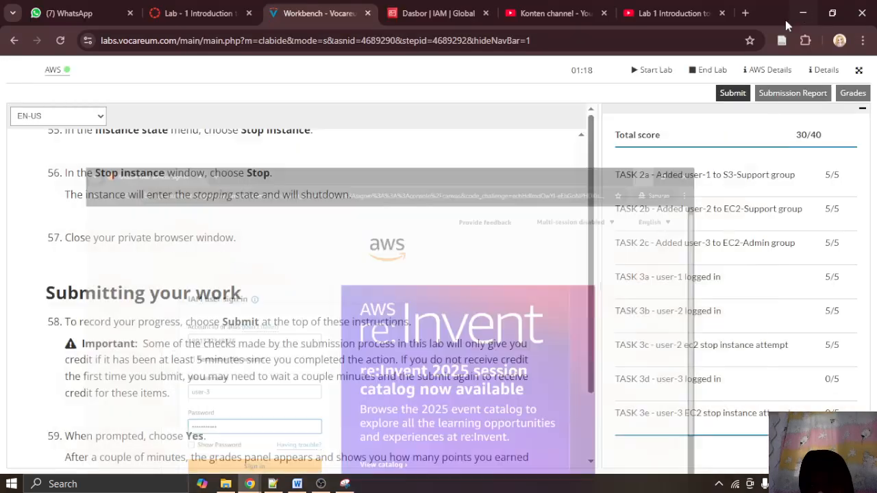
pyautogui.scroll(3, 348, 318)
pyautogui.scroll(4, 347, 319)
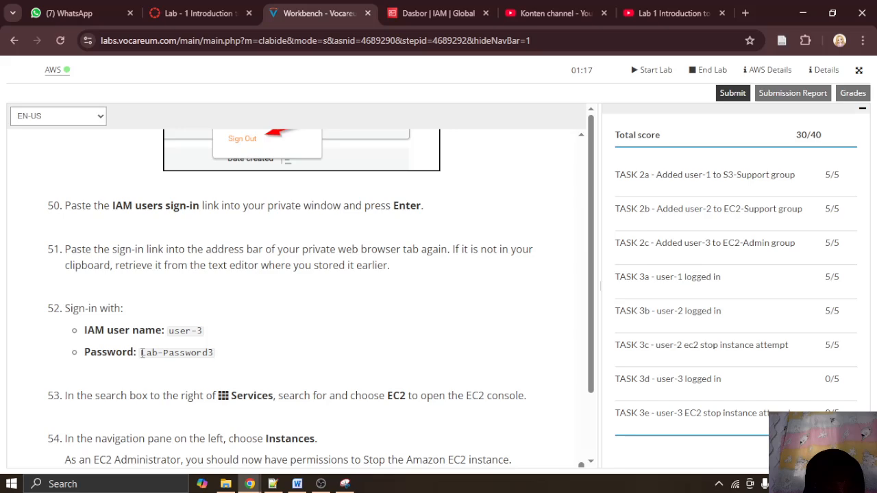
pyautogui.moveTo(142, 352); pyautogui.dragTo(230, 364)
pyautogui.click(230, 363)
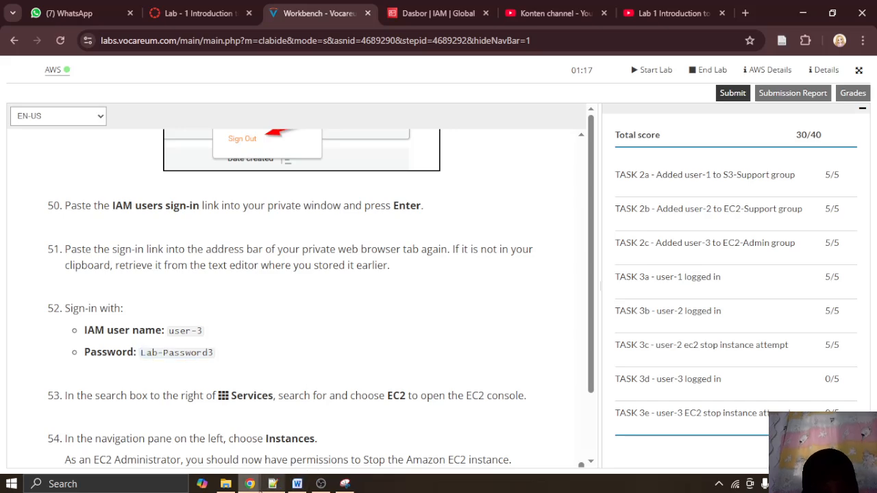
pyautogui.click(252, 484)
pyautogui.click(296, 457)
pyautogui.moveTo(221, 376); pyautogui.dragTo(144, 377)
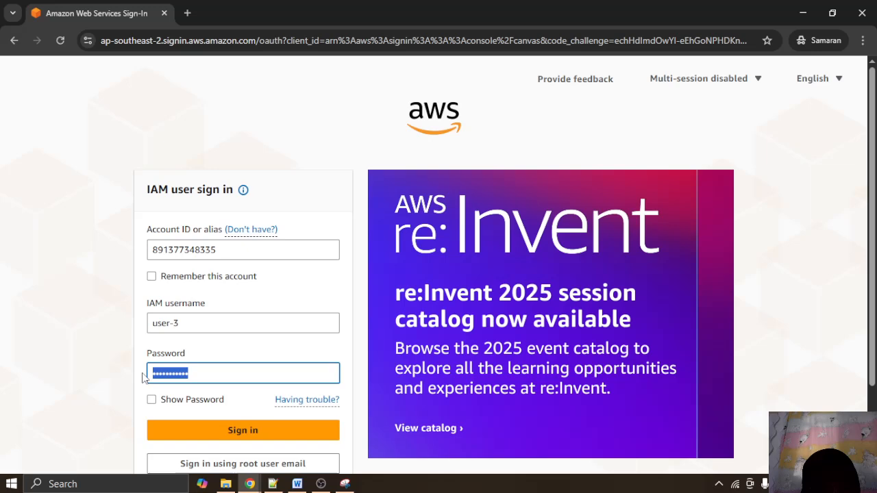
pyautogui.hotkey('ctrl', 'v')
pyautogui.click(196, 433)
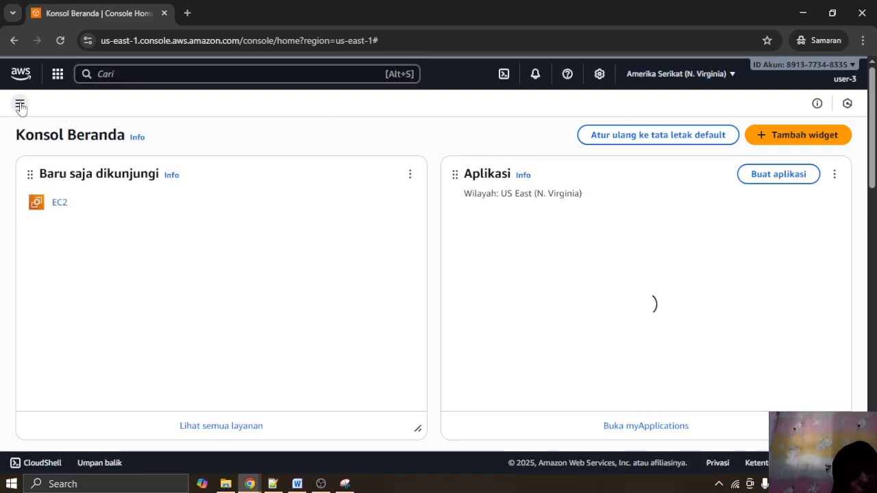
# Step: Open the EC2 console as user-3 and show its list of instances
pyautogui.click(59, 203)
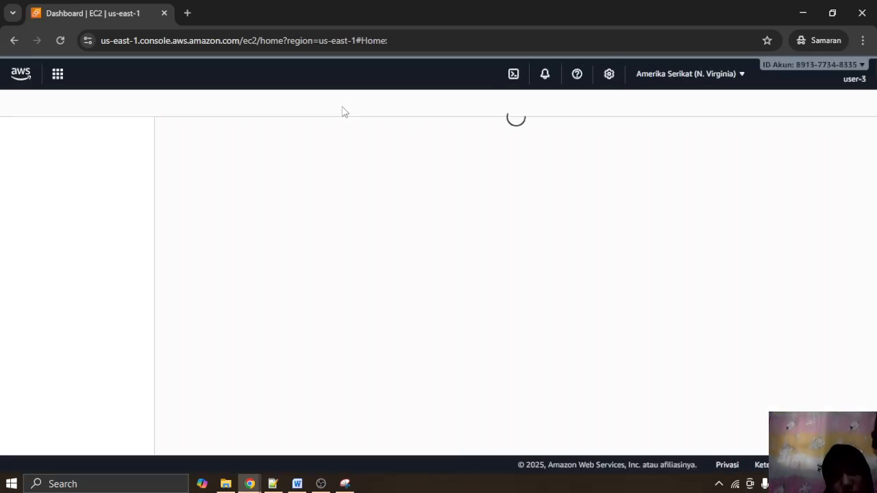
pyautogui.click(803, 13)
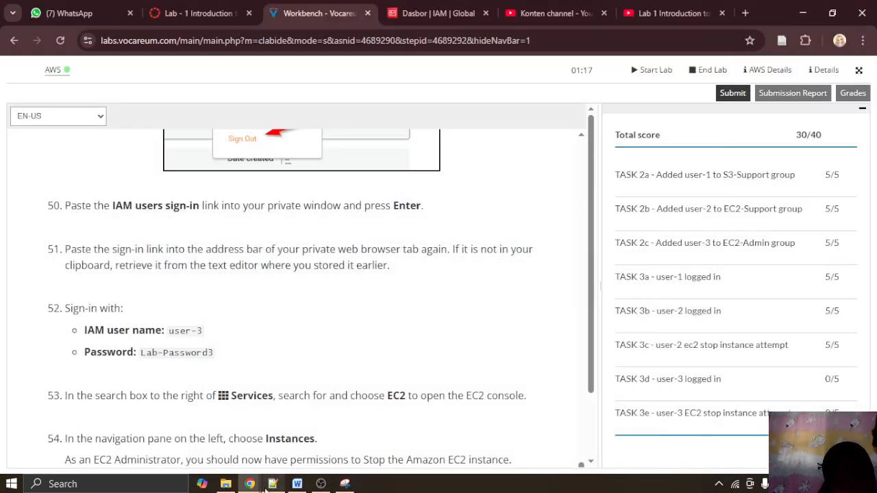
pyautogui.moveTo(249, 484)
pyautogui.click(288, 459)
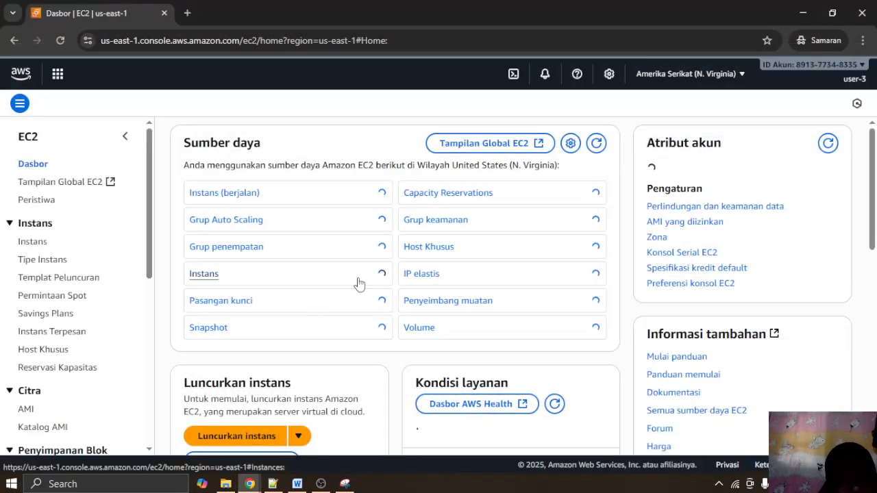
pyautogui.click(33, 246)
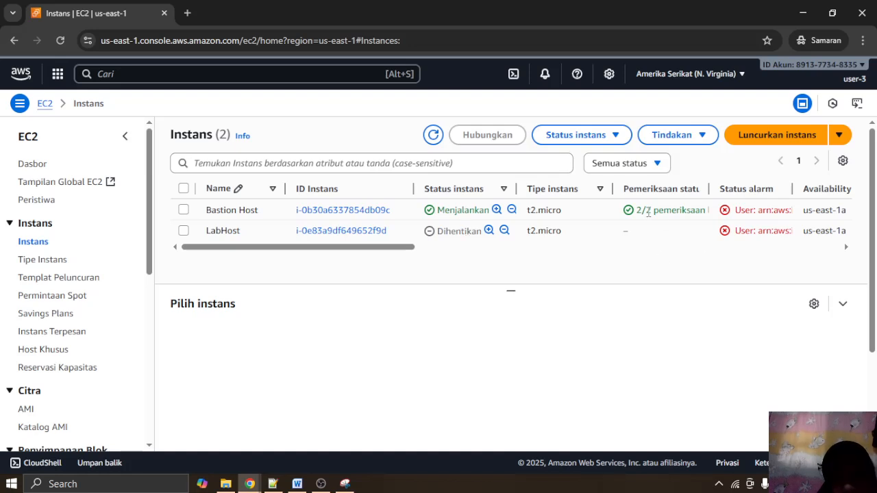
# Step: Select the LabHost instance and check which instance state actions are available for it
pyautogui.click(185, 233)
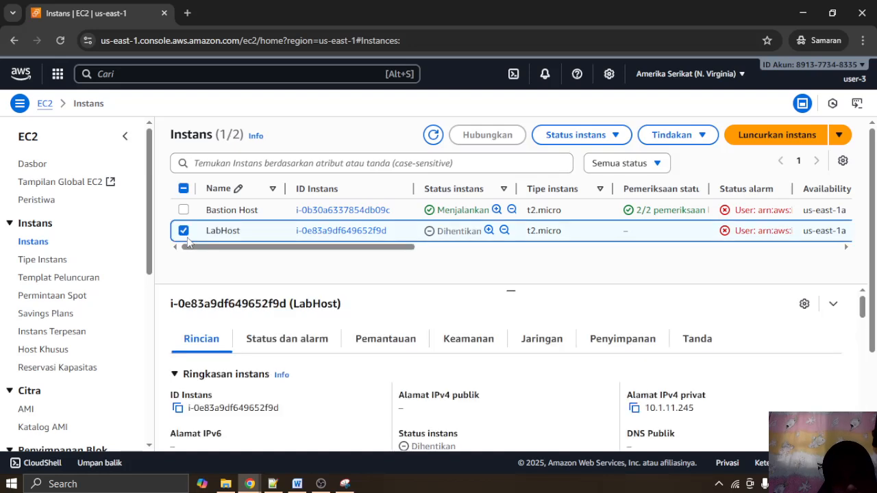
pyautogui.click(615, 137)
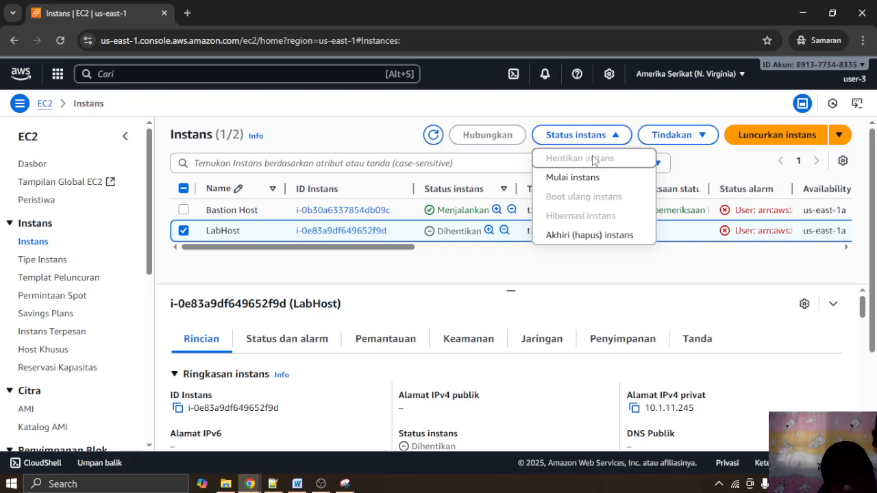
pyautogui.click(423, 284)
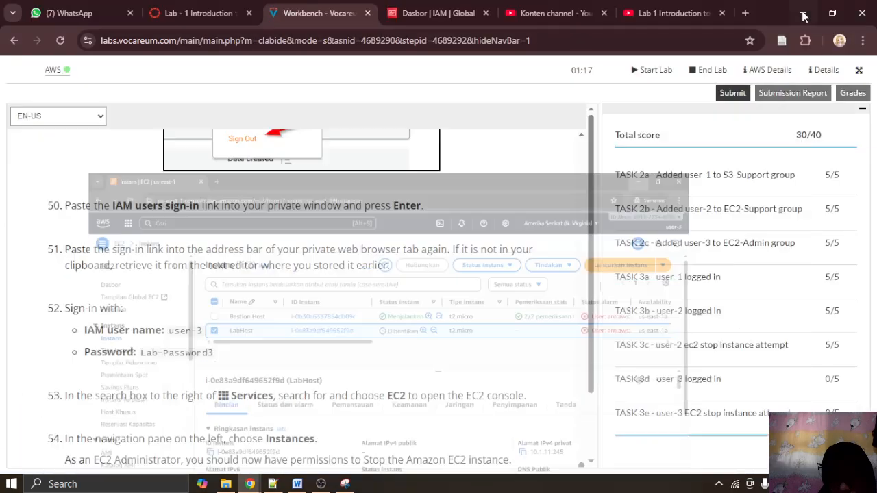
# Step: Check the TASK 3e user-3 stop instance entry in the lab scores and return to the EC2 instances list
pyautogui.click(803, 13)
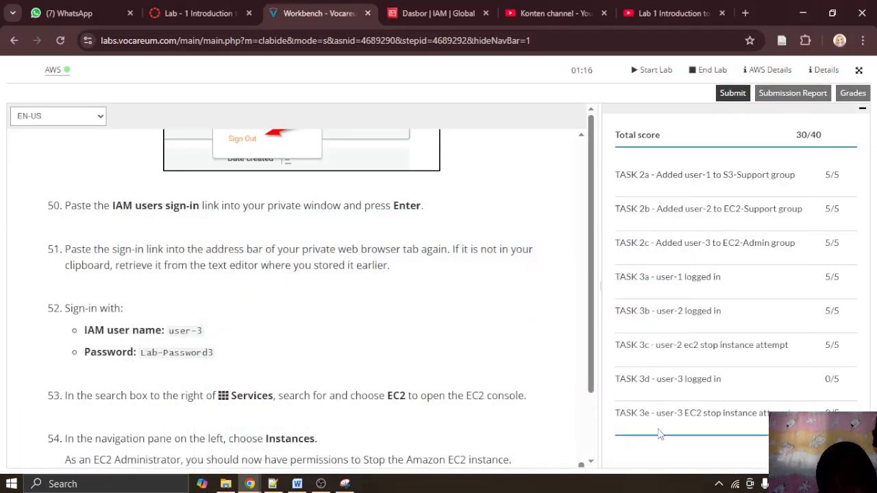
pyautogui.moveTo(656, 419); pyautogui.dragTo(788, 414)
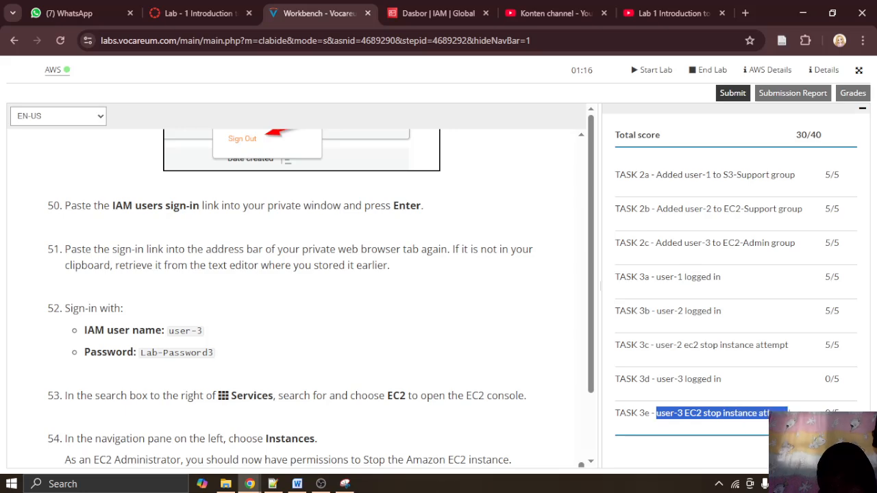
pyautogui.moveTo(844, 420); pyautogui.dragTo(493, 363)
pyautogui.click(476, 346)
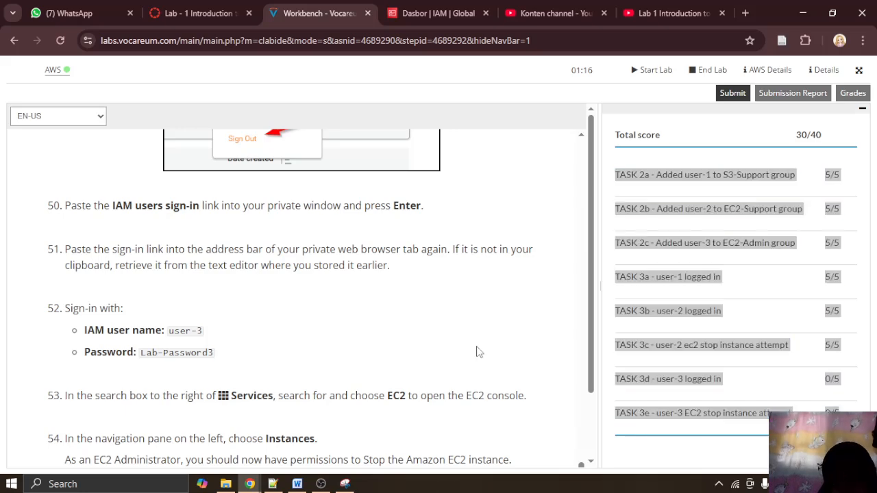
pyautogui.moveTo(252, 484)
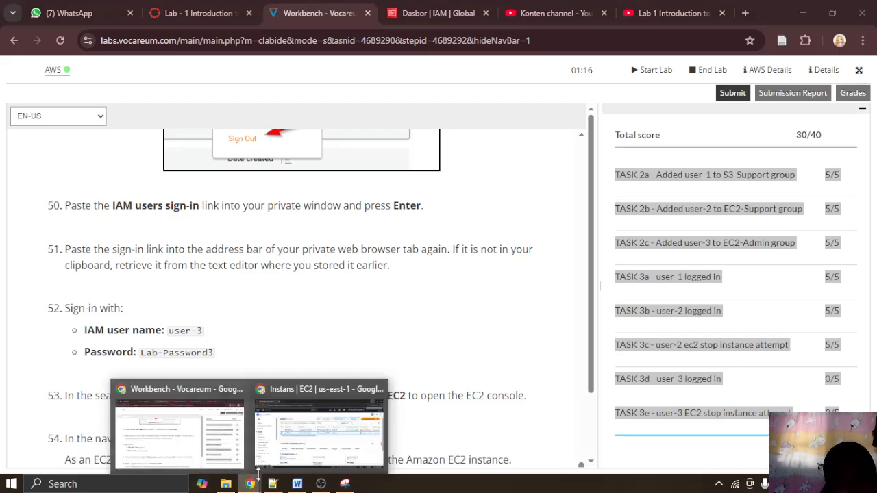
pyautogui.click(288, 449)
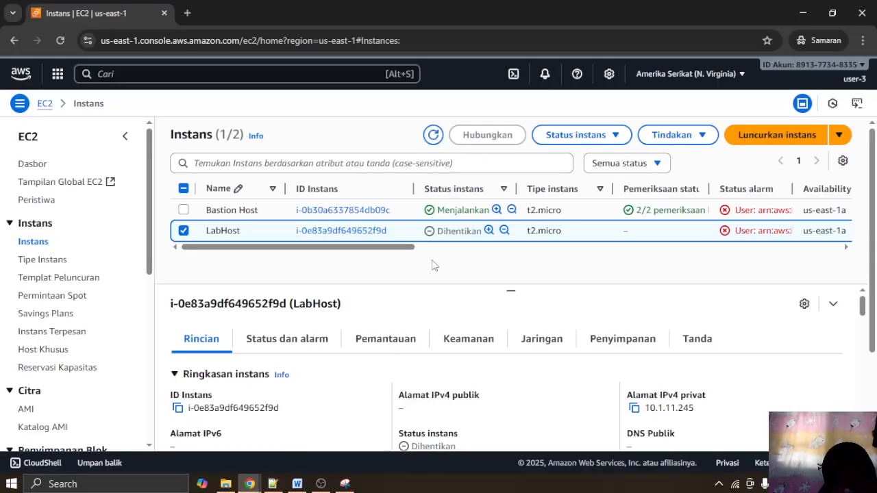
# Step: Deselect the LabHost instance and paste a screenshot of the EC2 instances list into the Word lab report
pyautogui.click(183, 231)
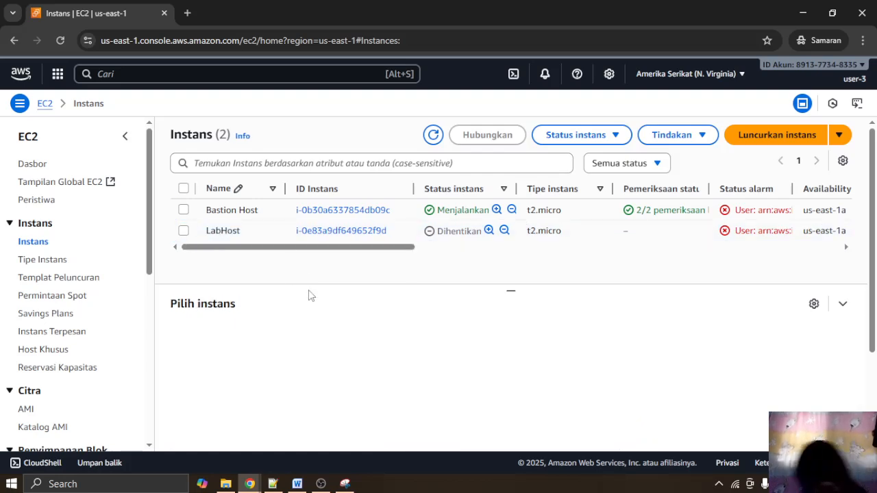
pyautogui.click(297, 483)
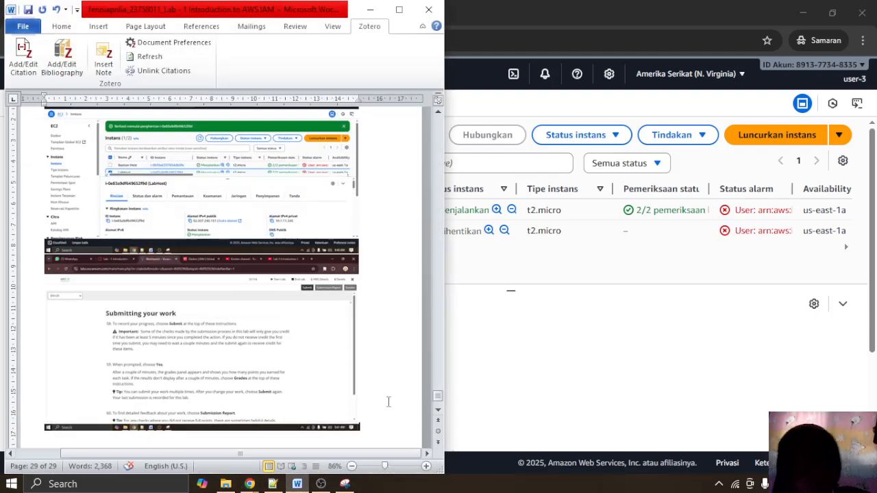
pyautogui.hotkey('ctrl', 'v')
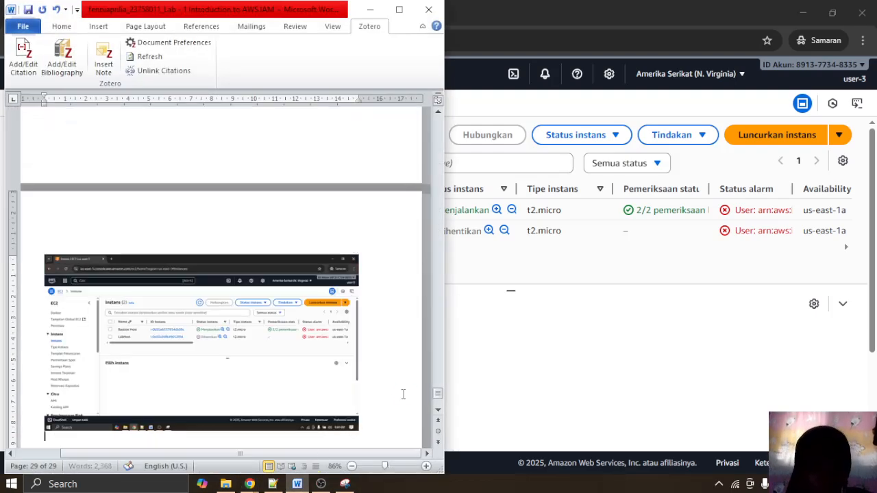
pyautogui.click(374, 8)
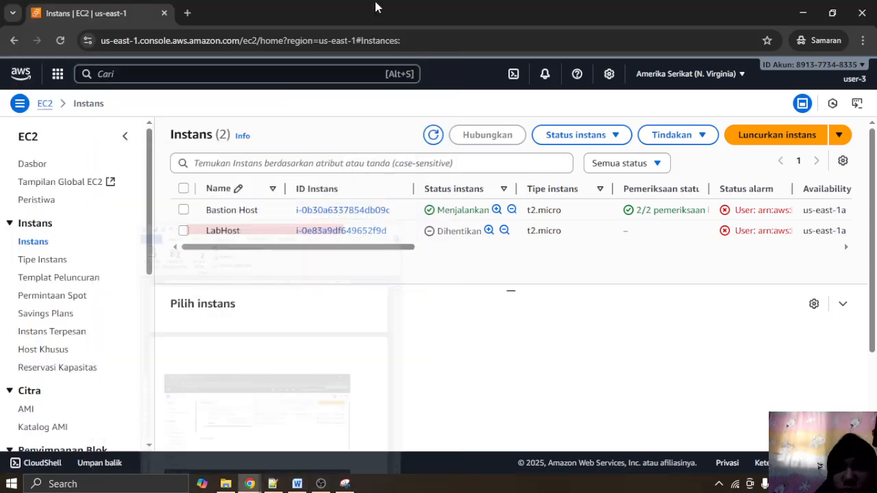
# Step: Sign user-3 out of the AWS Management Console and close the private browser window
pyautogui.click(849, 81)
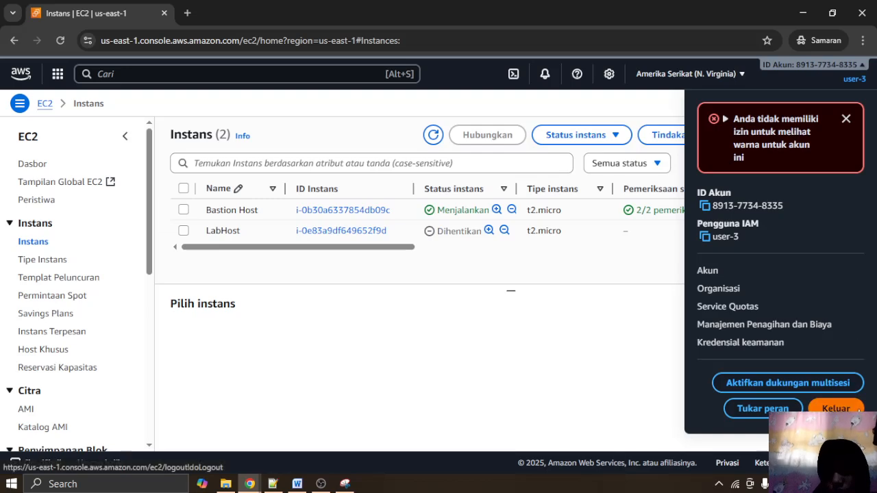
pyautogui.click(856, 409)
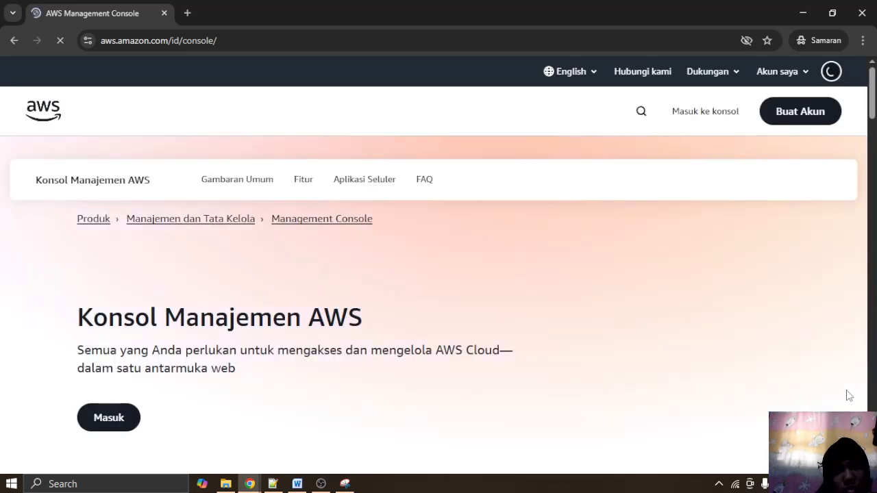
pyautogui.click(165, 14)
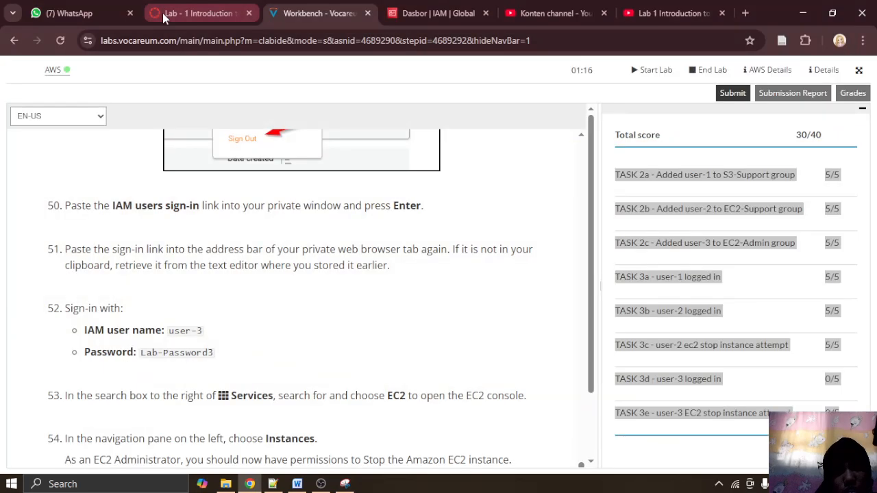
# Step: Resubmit the lab for grading, pasting a screenshot of the submission prompt into the Word report before confirming it
pyautogui.click(692, 143)
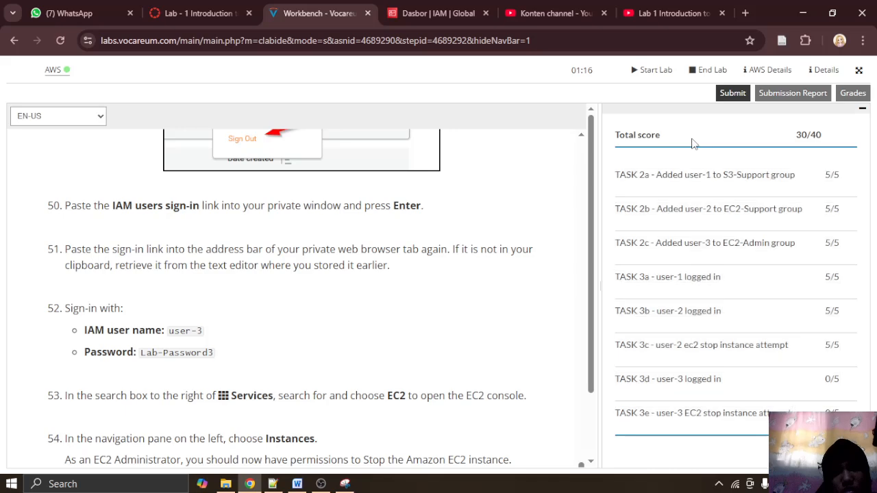
pyautogui.scroll(-3, 454, 274)
pyautogui.click(733, 93)
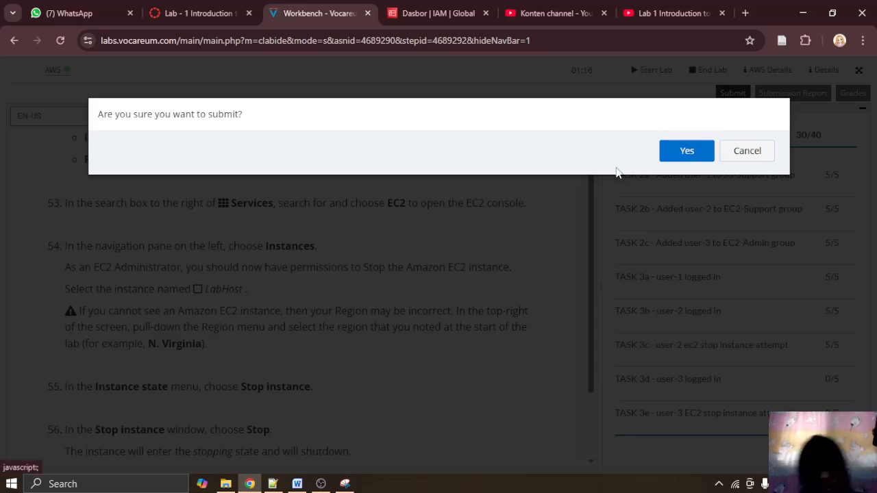
pyautogui.hotkey('alt', 'Tab')
pyautogui.scroll(-6, 325, 357)
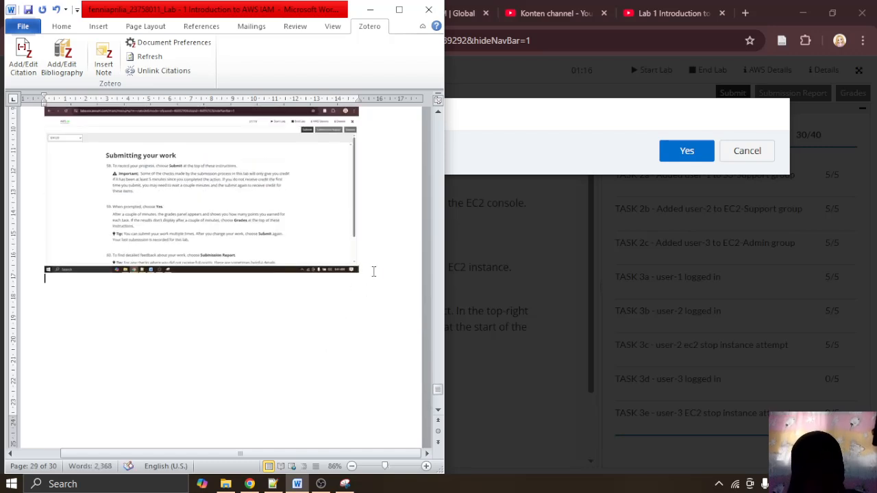
pyautogui.scroll(-5, 373, 271)
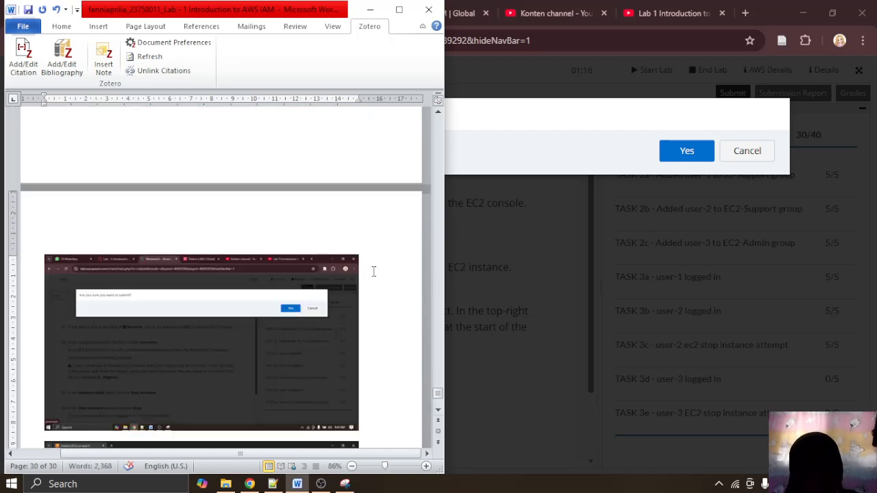
pyautogui.click(370, 9)
pyautogui.click(686, 153)
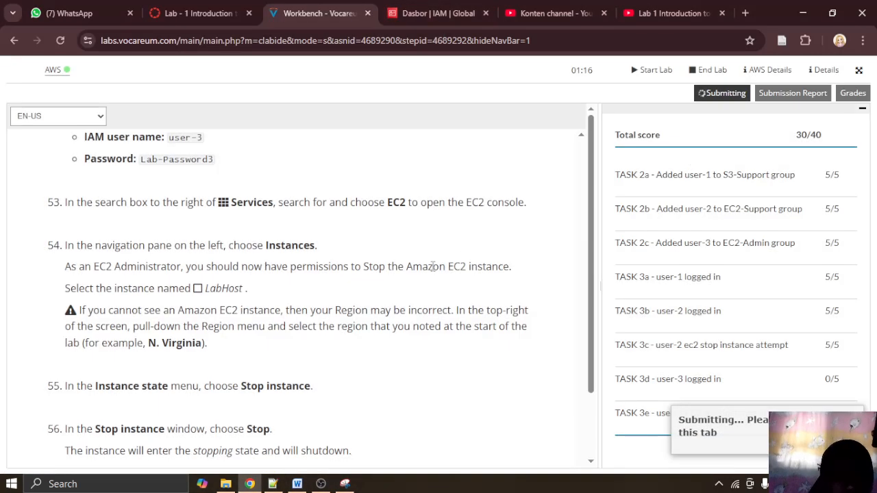
# Step: Review the lab instructions on submitting, completing the lab and testing the users' permissions while the submission is graded
pyautogui.scroll(-5, 446, 270)
pyautogui.scroll(-2, 448, 270)
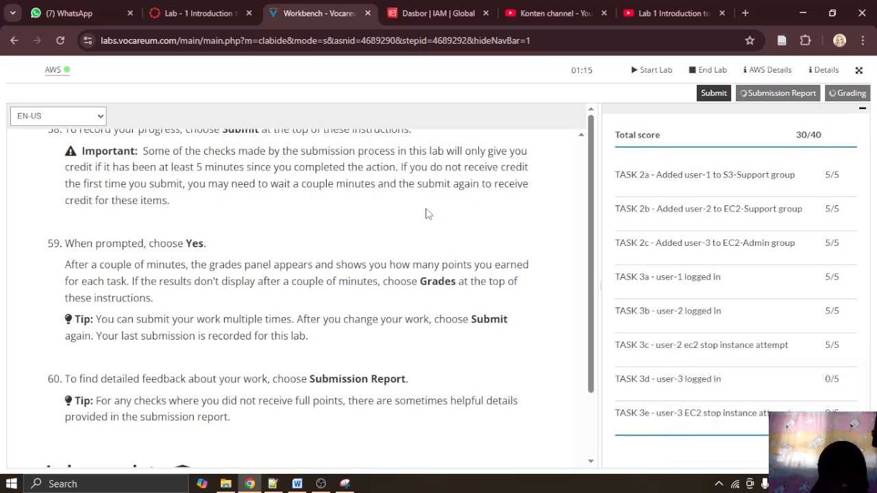
pyautogui.scroll(-2, 406, 222)
pyautogui.scroll(-5, 406, 221)
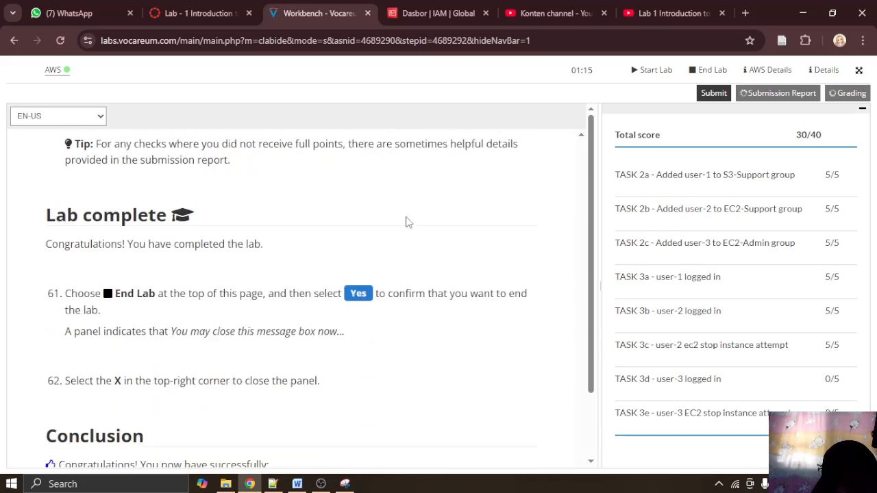
pyautogui.scroll(2, 406, 221)
pyautogui.scroll(2, 406, 222)
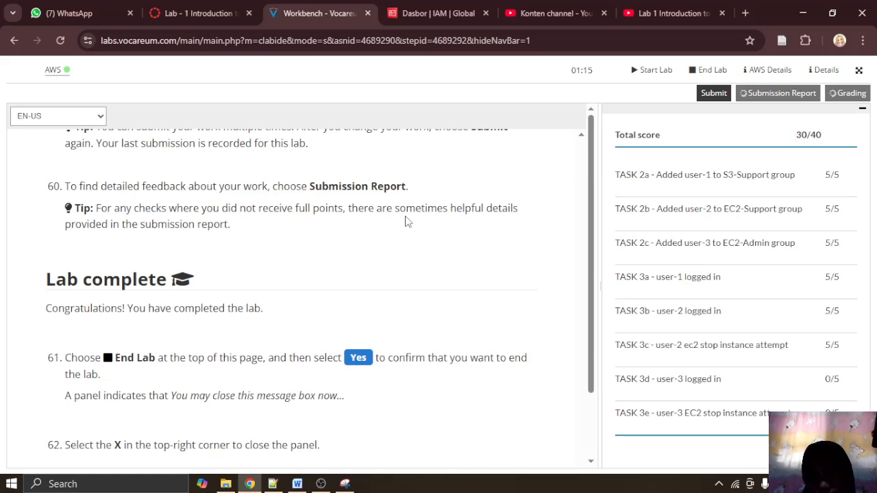
pyautogui.scroll(6, 406, 221)
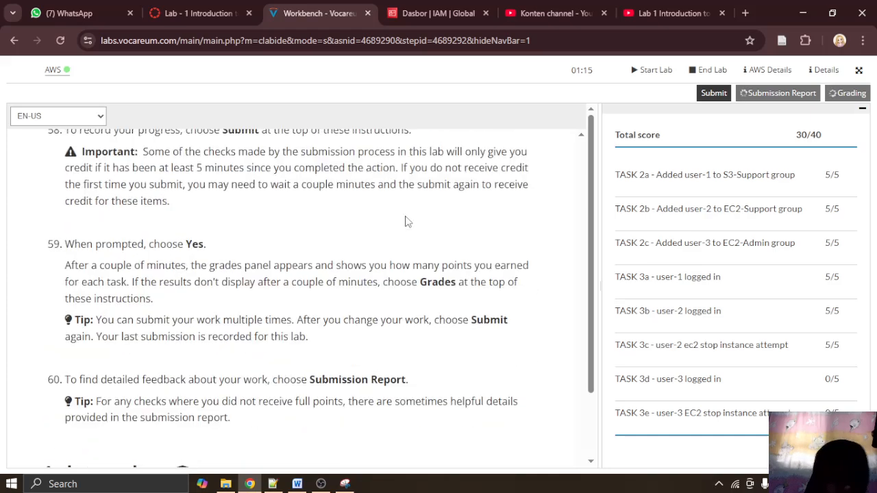
pyautogui.scroll(15, 406, 221)
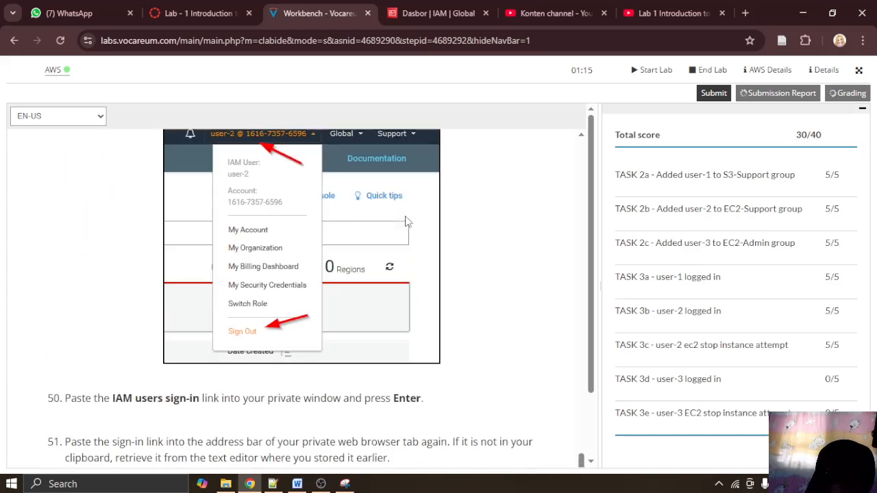
pyautogui.scroll(15, 406, 221)
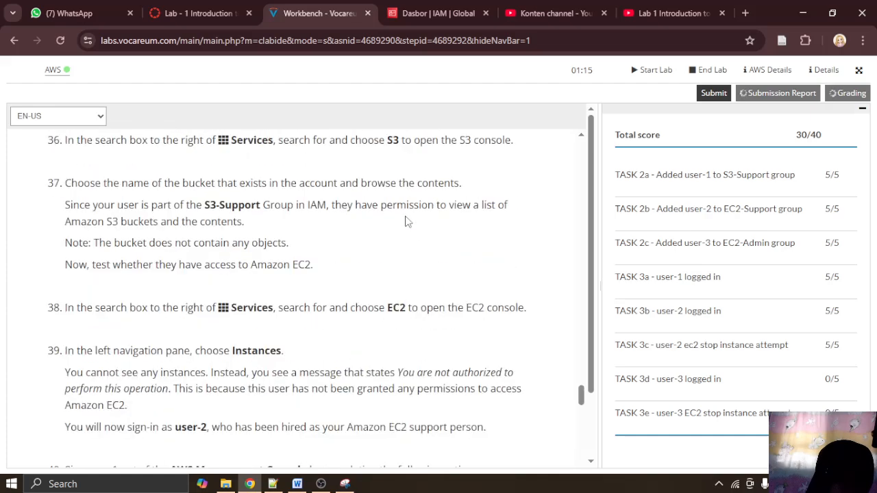
pyautogui.scroll(5, 406, 221)
pyautogui.scroll(-6, 407, 221)
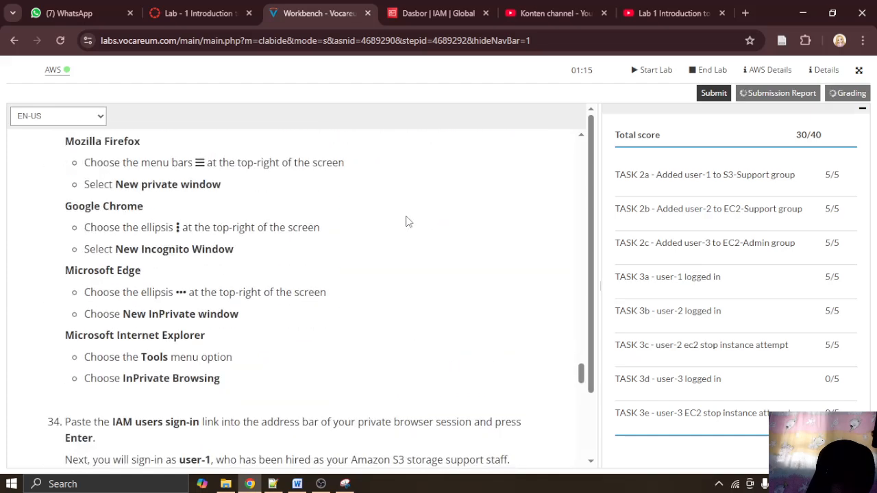
pyautogui.scroll(-3, 406, 221)
pyautogui.scroll(-12, 407, 222)
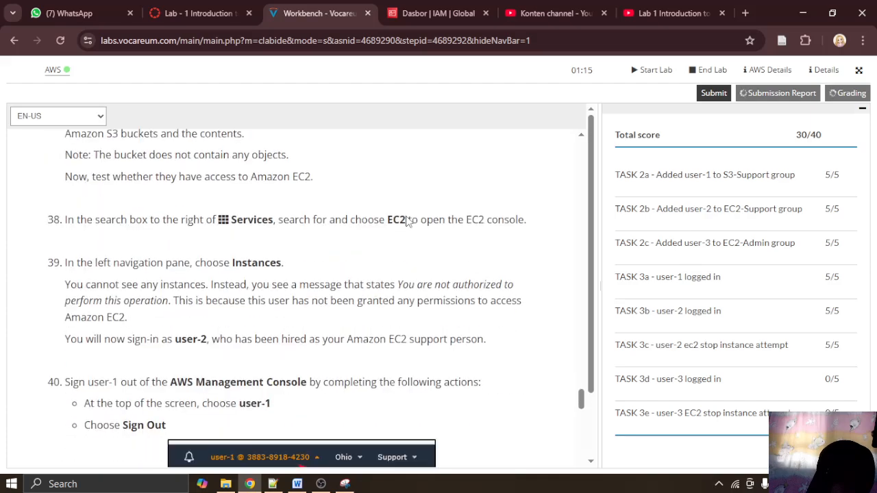
pyautogui.scroll(-2, 406, 221)
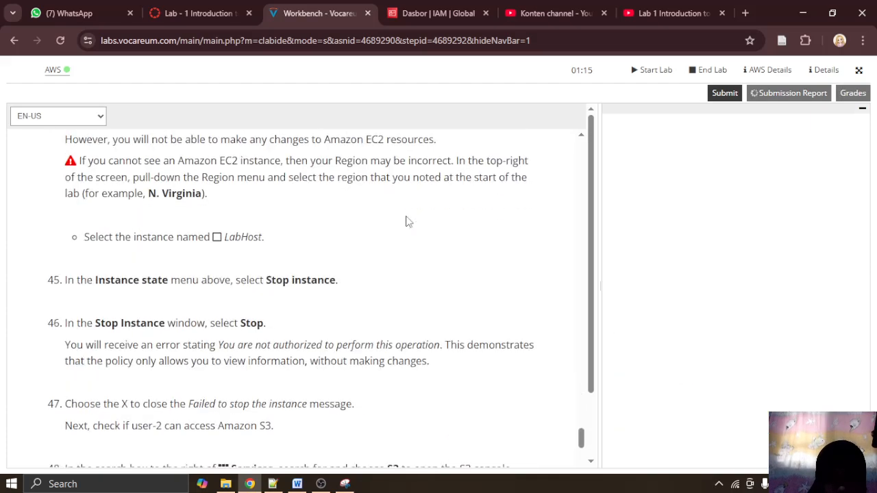
pyautogui.scroll(-2, 406, 221)
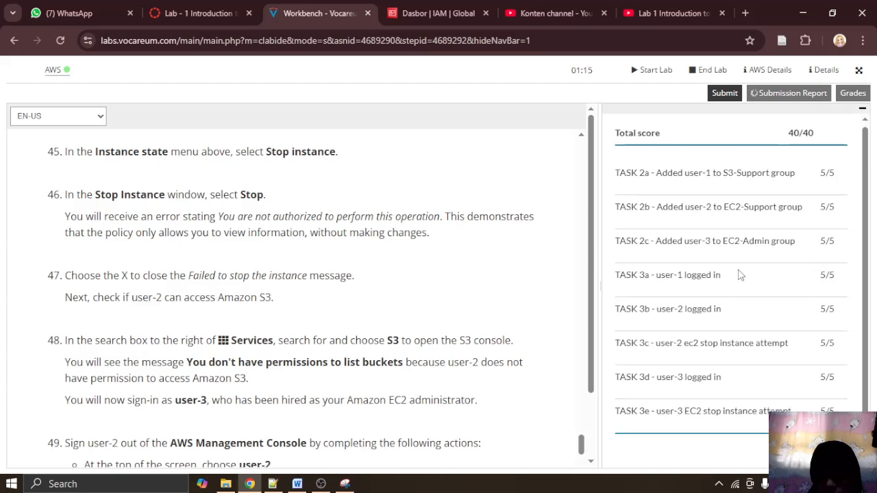
# Step: Show the Lab complete section beside the task scores and paste a screenshot of them at the end of the Word report
pyautogui.scroll(-20, 394, 316)
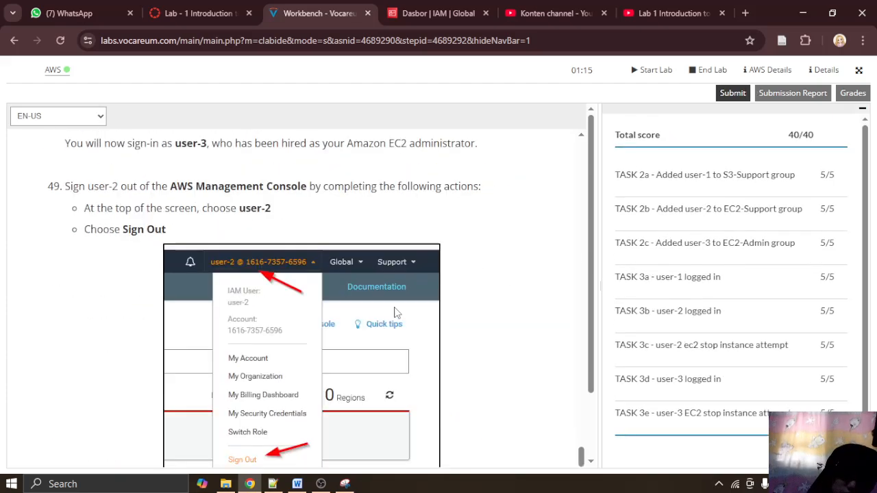
pyautogui.scroll(4, 394, 313)
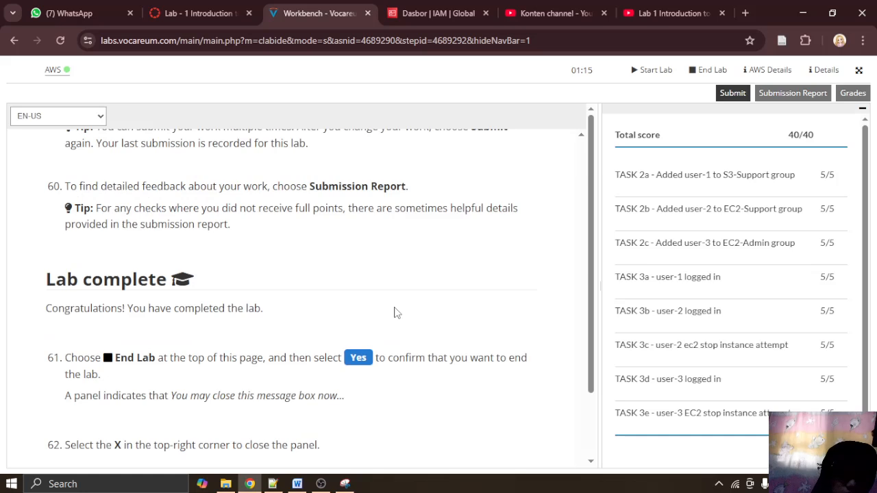
pyautogui.scroll(-1, 394, 313)
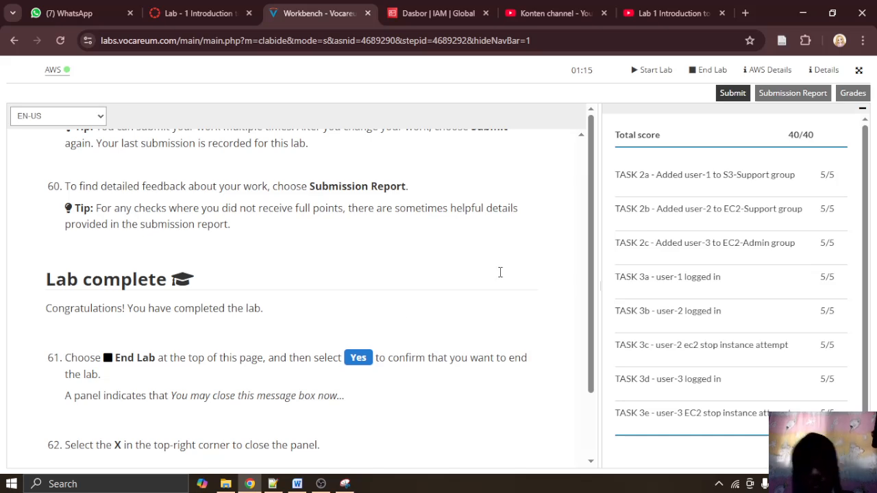
pyautogui.click(297, 484)
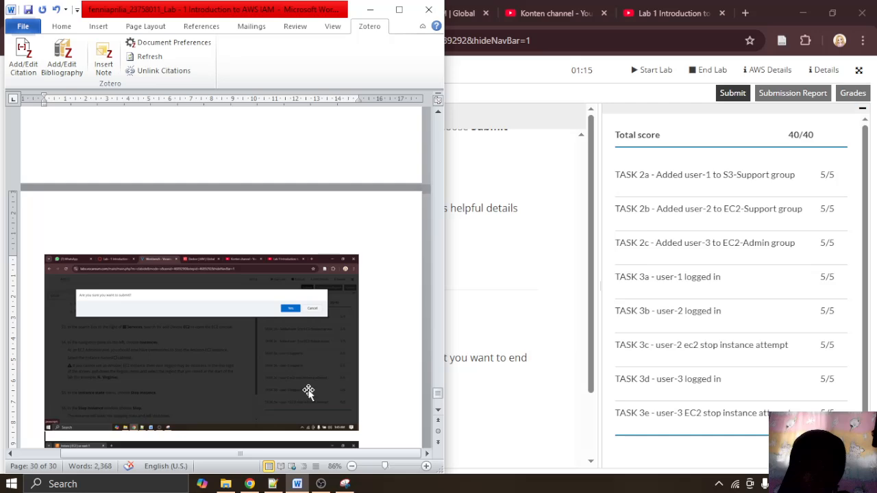
pyautogui.scroll(-10, 303, 392)
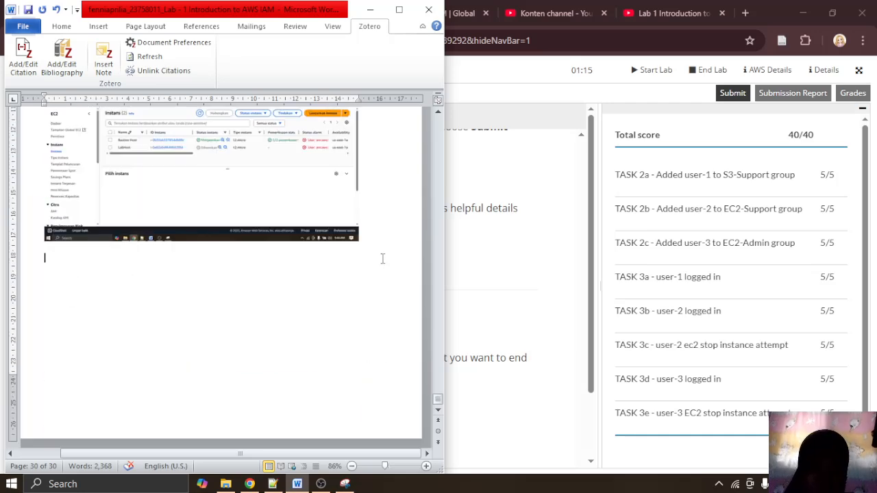
pyautogui.hotkey('ctrl', 'v')
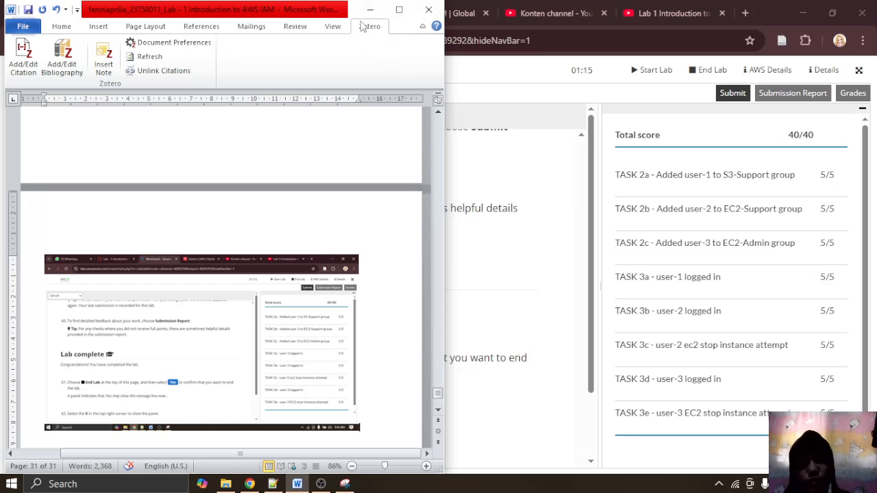
pyautogui.click(370, 9)
# Step: Read lab instructions 58 to 60 and display the grades to check each task's score
pyautogui.scroll(-1, 434, 330)
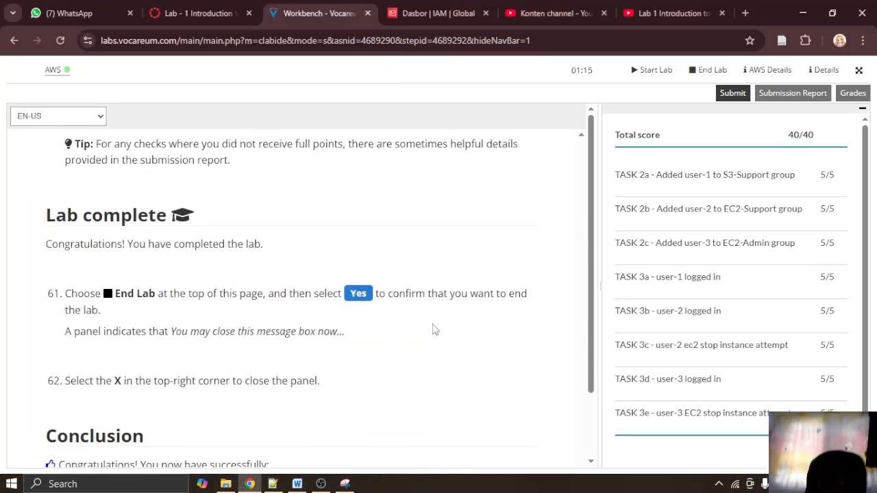
pyautogui.scroll(5, 434, 331)
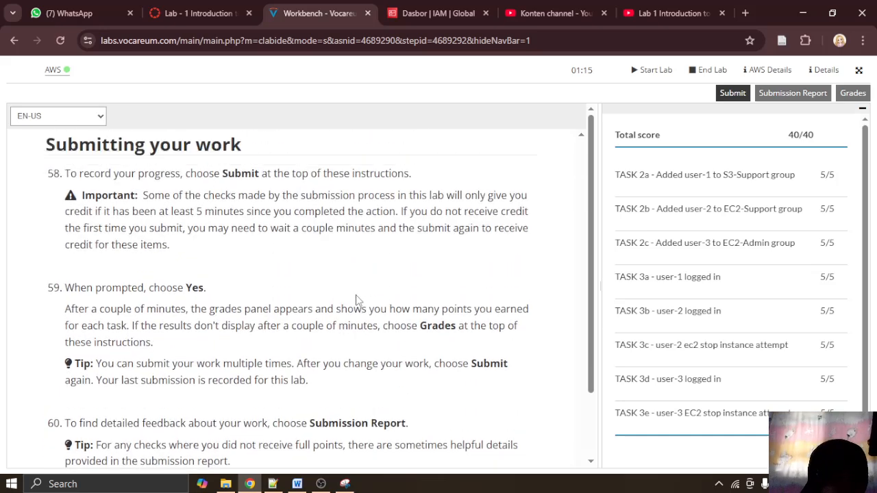
pyautogui.scroll(1, 357, 299)
pyautogui.scroll(-2, 359, 299)
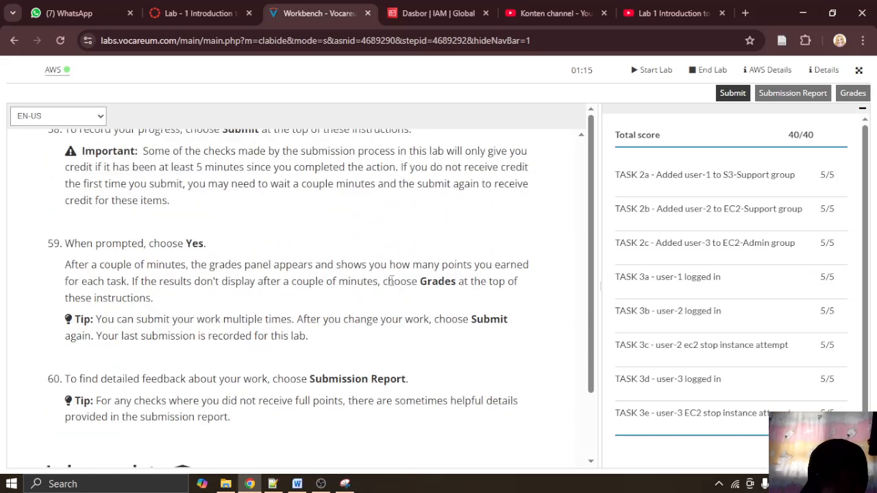
pyautogui.click(853, 93)
pyautogui.scroll(-1, 731, 233)
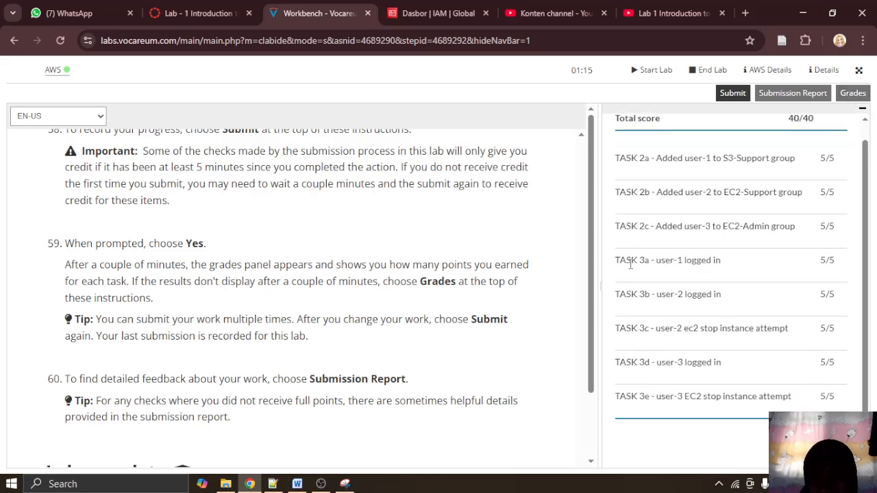
# Step: Open the submission report as described in instruction 60 and review the evaluation of each task
pyautogui.scroll(-2, 478, 272)
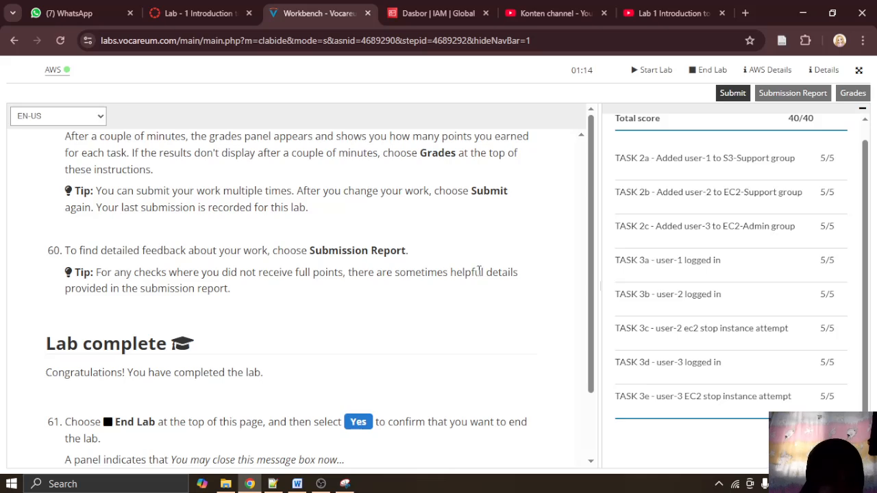
pyautogui.click(795, 93)
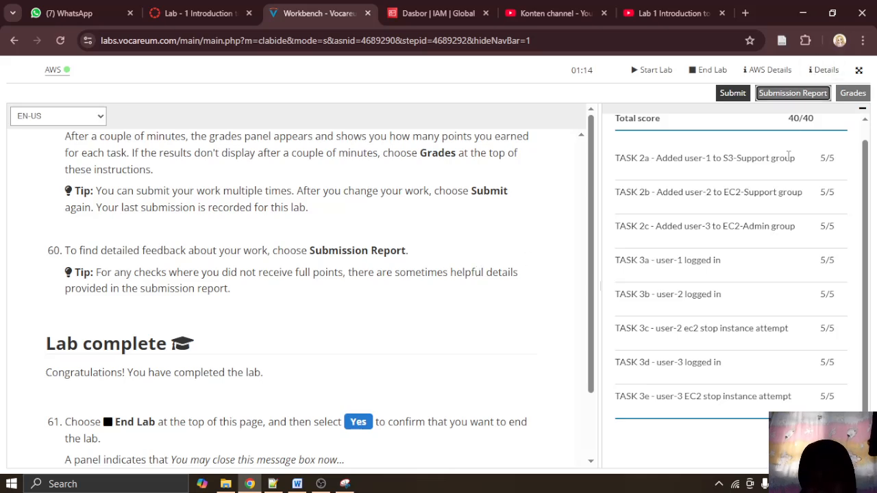
pyautogui.scroll(-5, 491, 238)
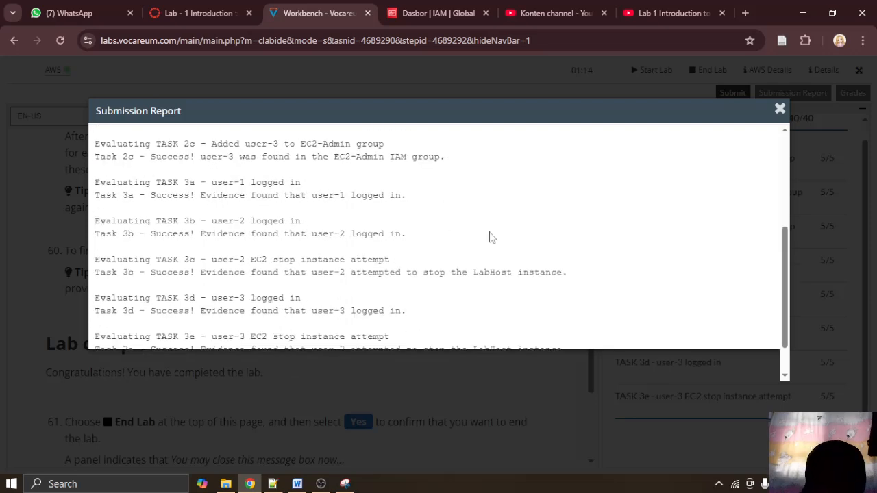
# Step: Copy the entire submission report text, close the report, and paste the text into the Word report after the Lab complete screenshot
pyautogui.scroll(4, 491, 233)
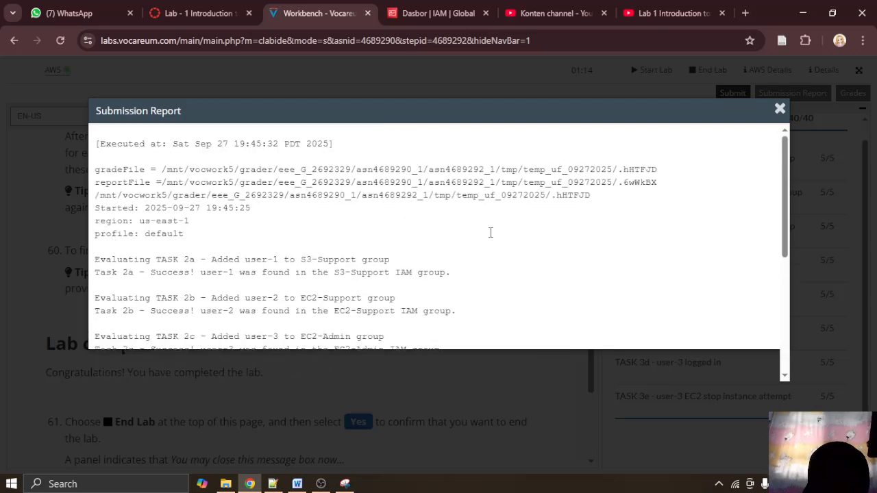
pyautogui.moveTo(97, 140); pyautogui.dragTo(340, 444)
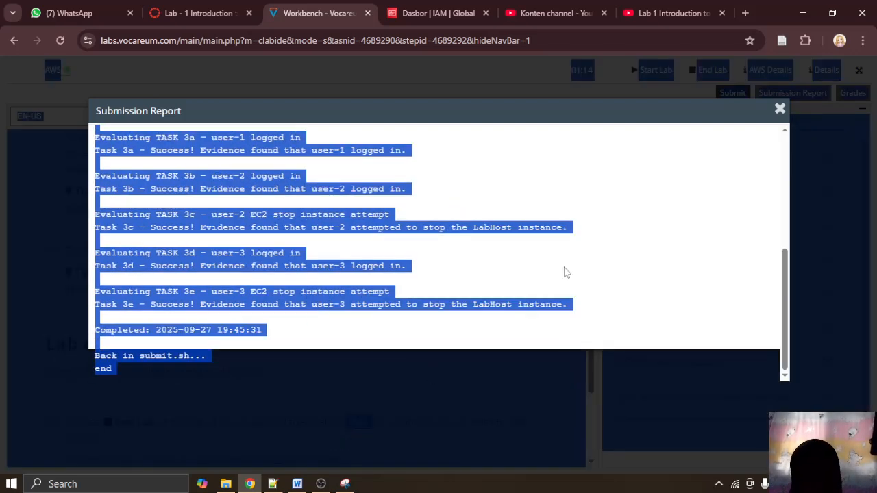
pyautogui.click(780, 108)
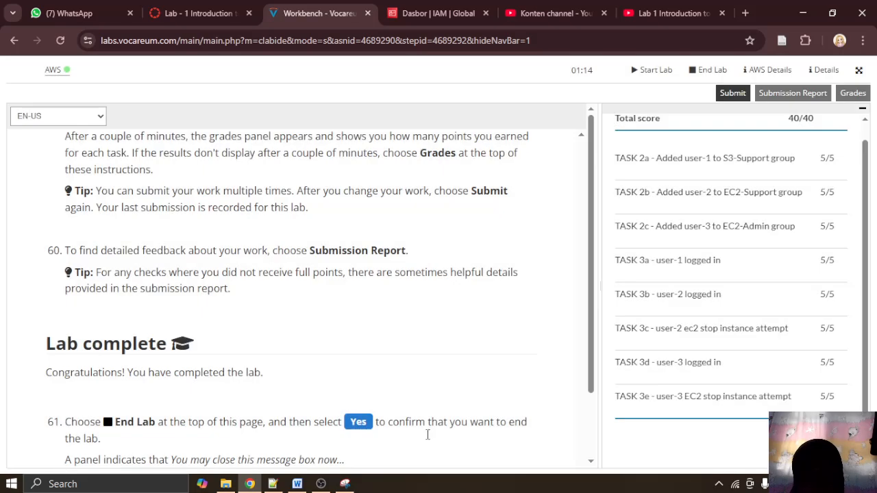
pyautogui.click(298, 483)
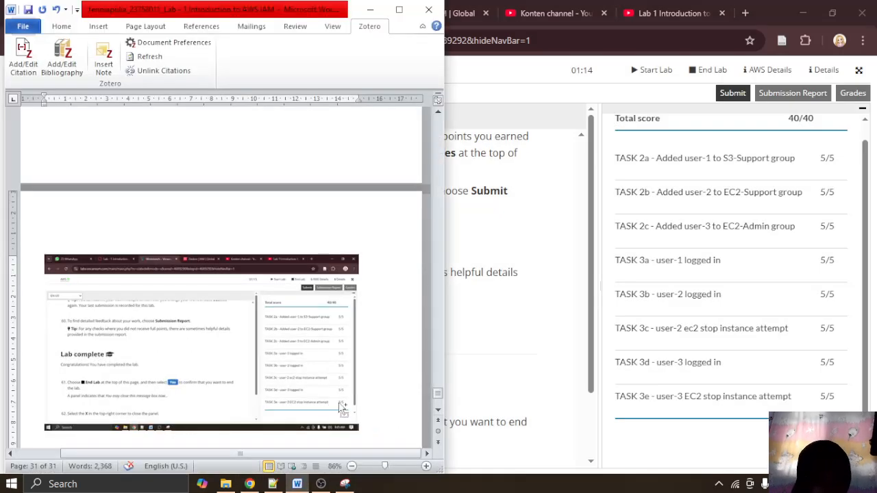
pyautogui.hotkey('ctrl', 'v')
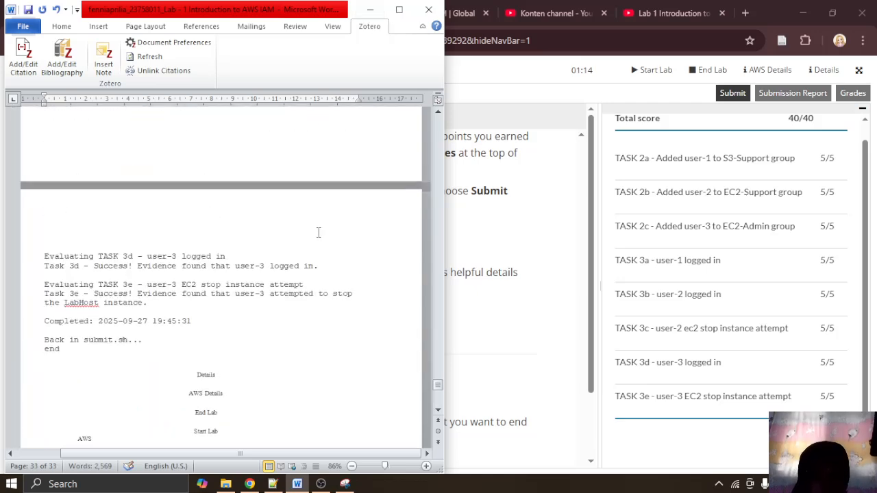
pyautogui.scroll(12, 319, 233)
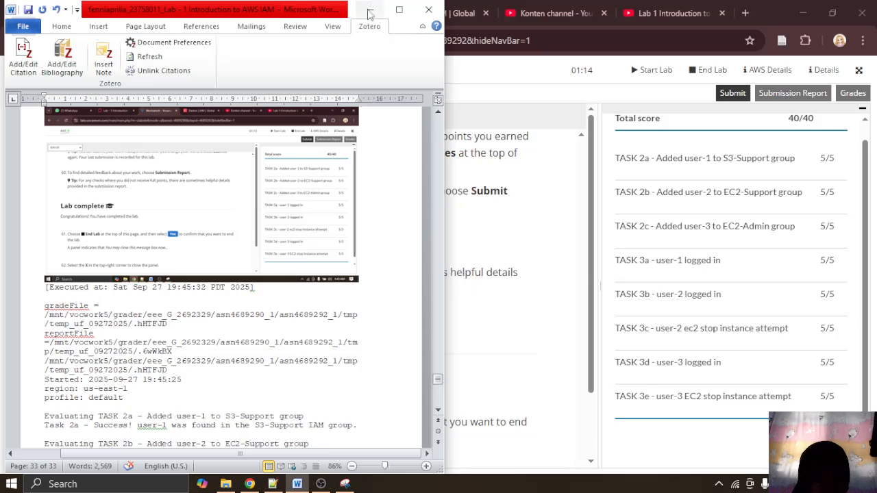
pyautogui.click(370, 10)
# Step: End the lab as described in instruction 61 and confirm the permanent deletion of its AWS resources and data
pyautogui.scroll(-3, 425, 283)
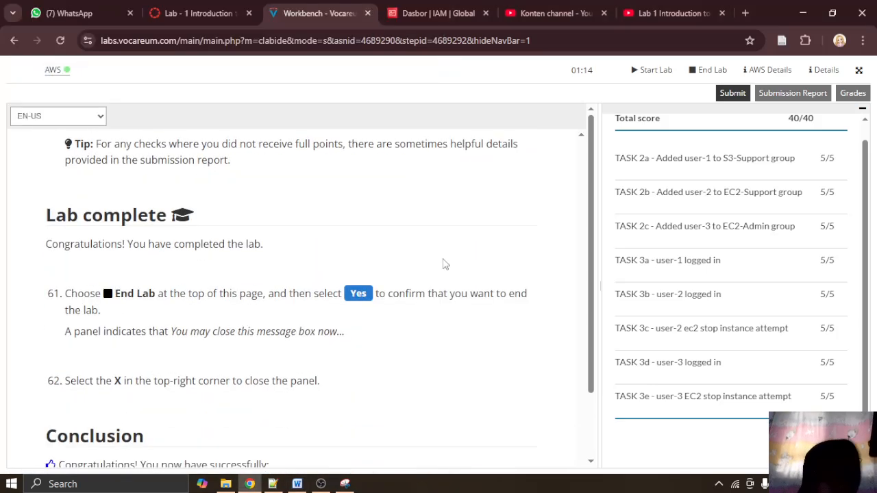
pyautogui.scroll(-1, 442, 264)
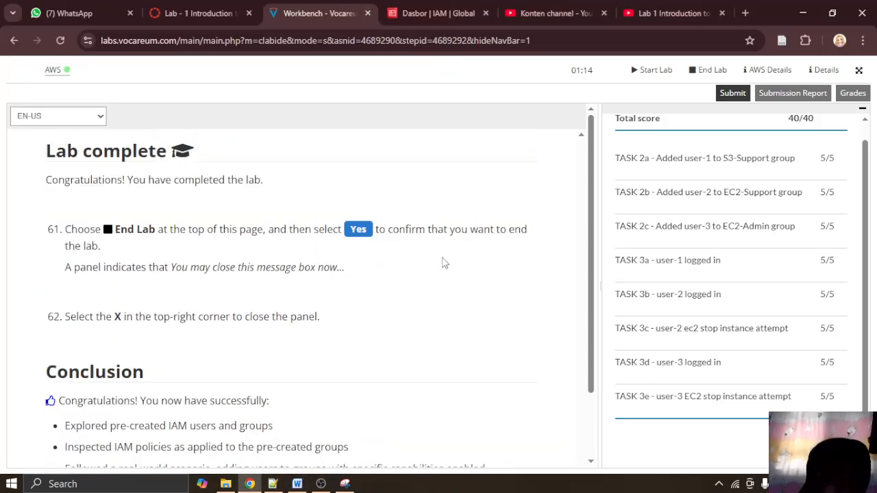
pyautogui.click(712, 72)
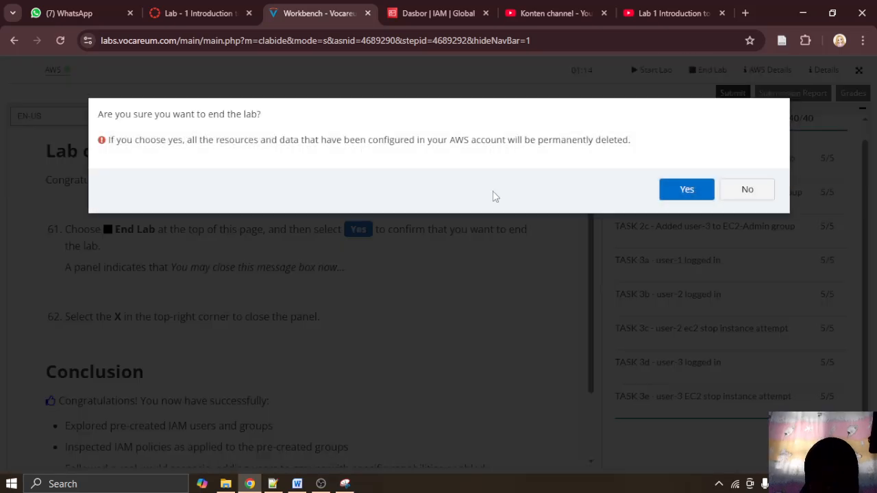
pyautogui.click(683, 192)
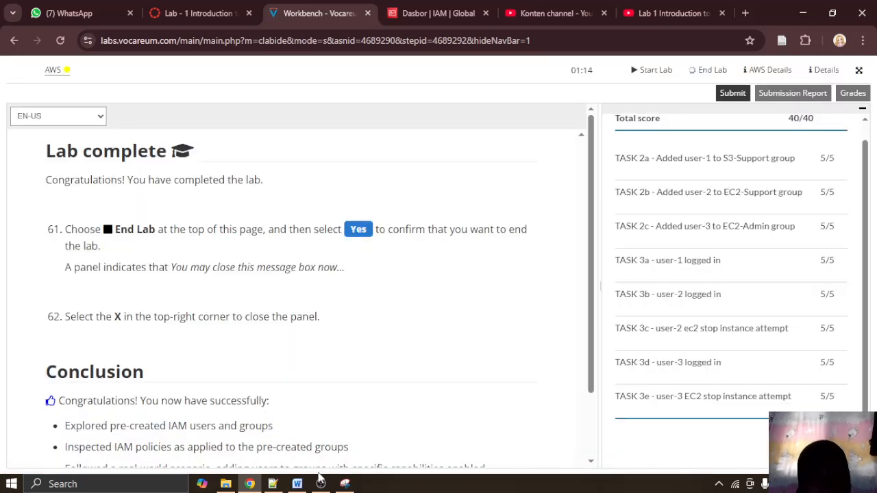
# Step: Paste a screenshot of the end-lab confirmation prompt at the end of the Word report and return to the lab page
pyautogui.click(297, 483)
pyautogui.scroll(4, 340, 442)
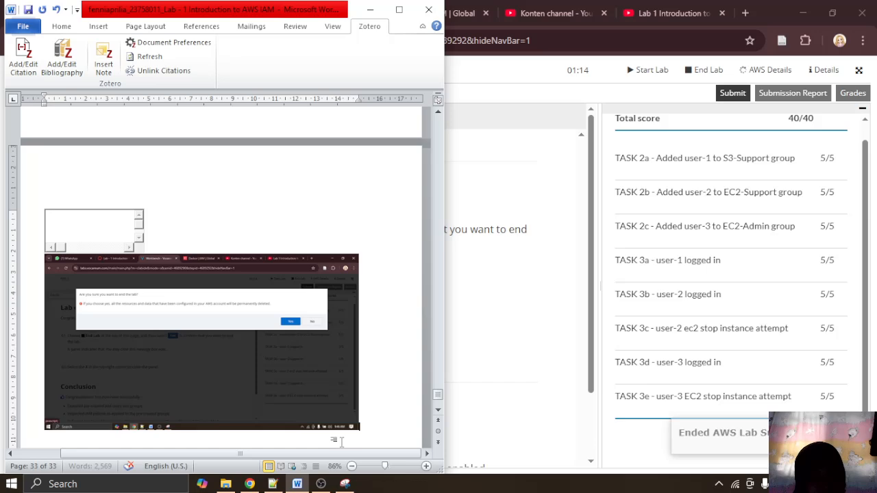
pyautogui.click(370, 10)
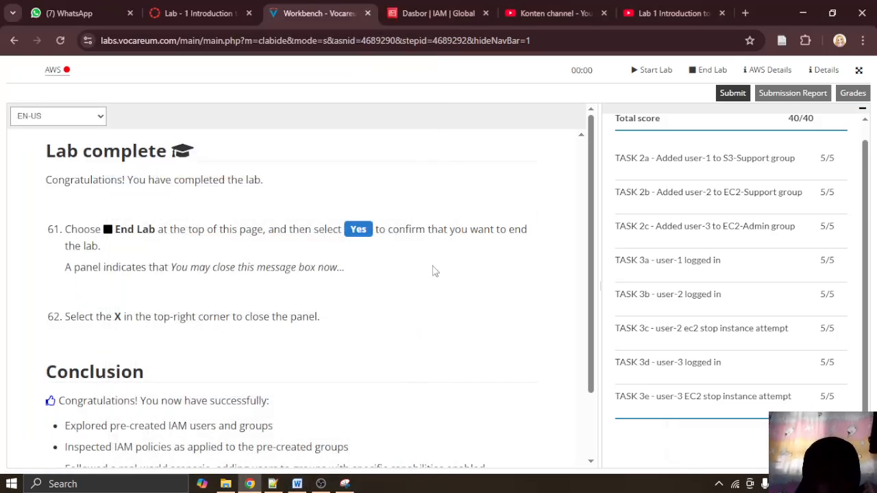
# Step: Read lab instructions 61 and 62 and the Conclusion section, and look at the Lab - 1 assignment page in AWS Academy
pyautogui.moveTo(388, 233); pyautogui.dragTo(447, 265)
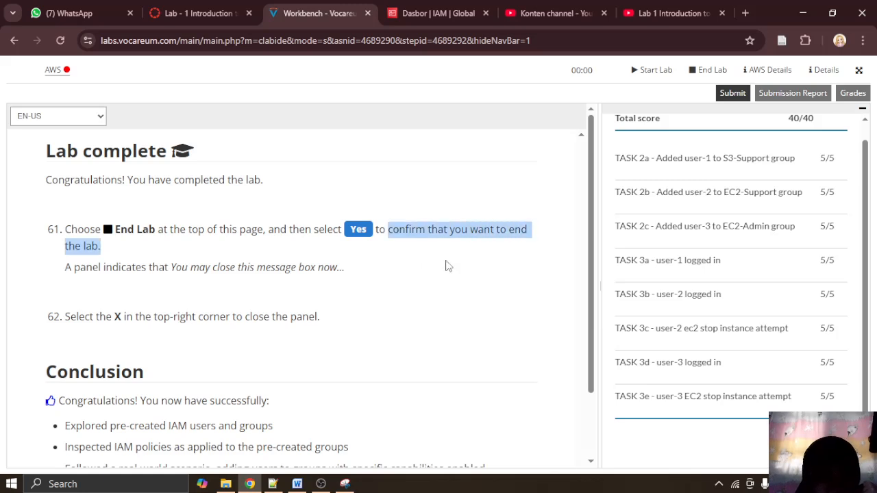
pyautogui.click(439, 268)
pyautogui.scroll(-1, 413, 250)
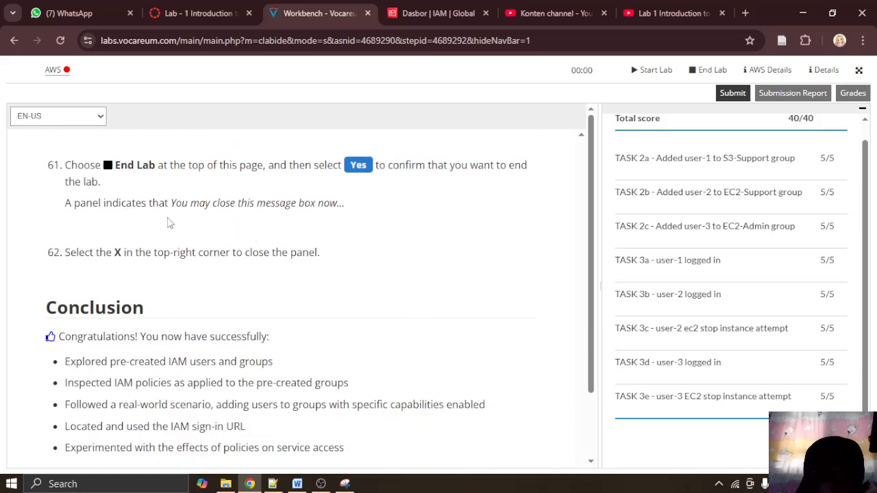
pyautogui.moveTo(189, 217); pyautogui.dragTo(248, 218)
pyautogui.click(258, 226)
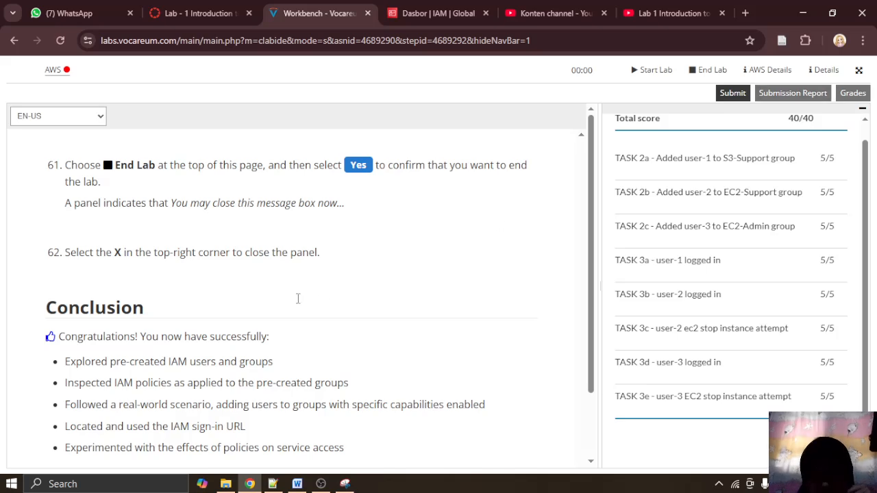
pyautogui.scroll(-1, 298, 298)
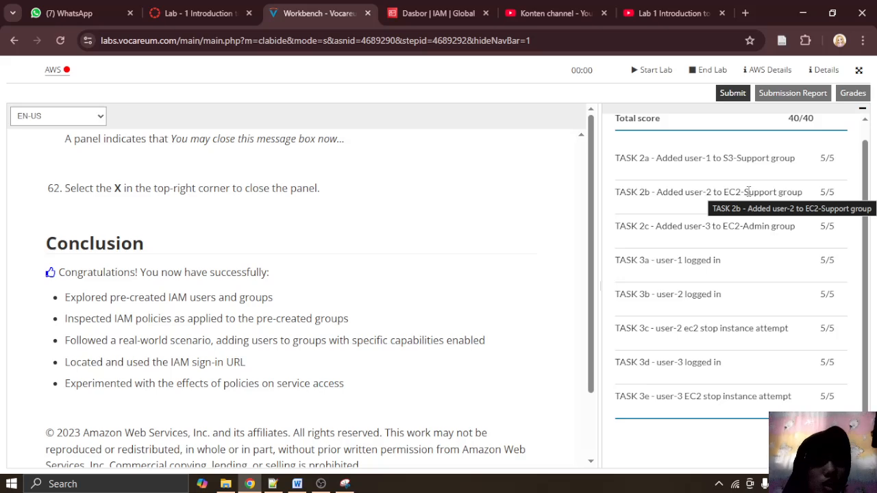
pyautogui.click(186, 13)
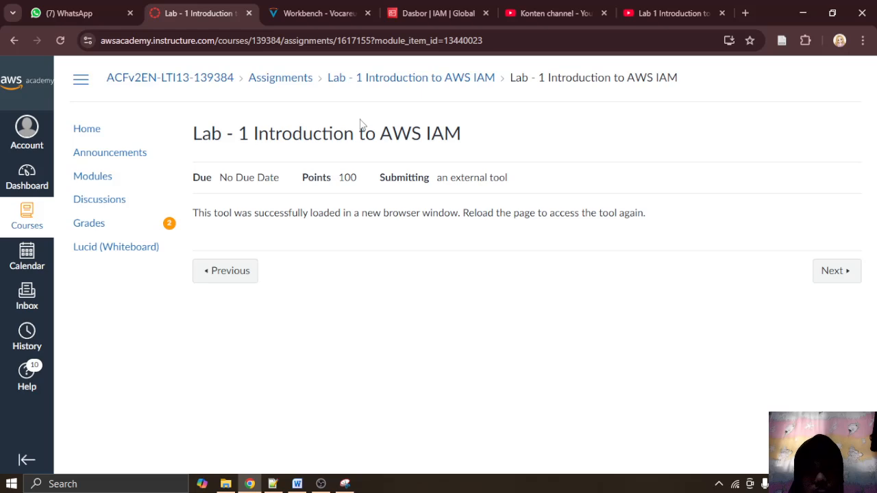
pyautogui.click(305, 12)
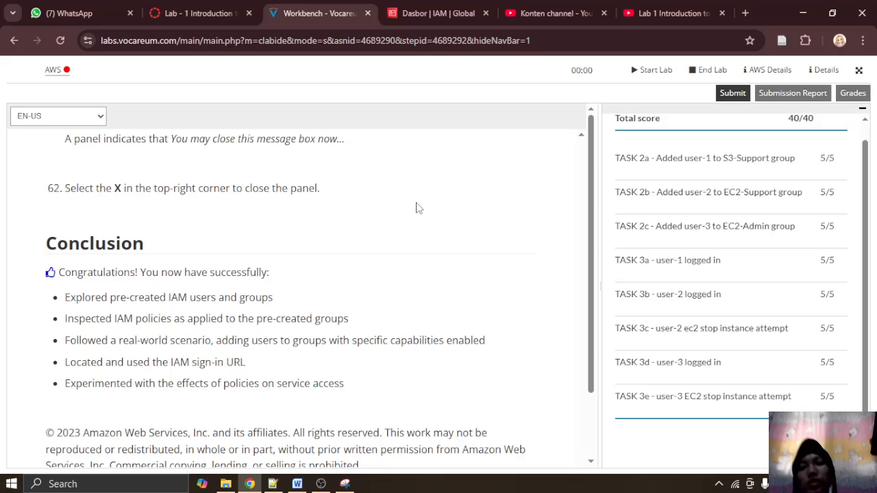
pyautogui.moveTo(385, 203); pyautogui.dragTo(378, 301)
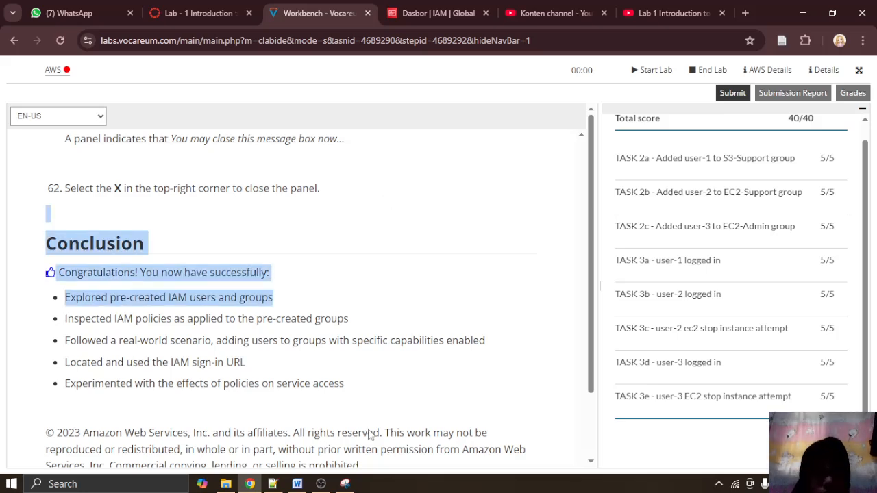
pyautogui.click(384, 389)
pyautogui.click(328, 483)
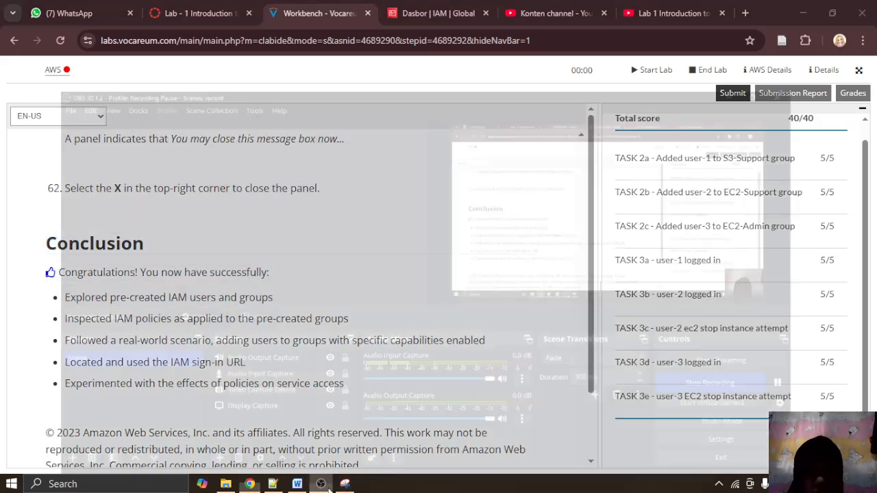